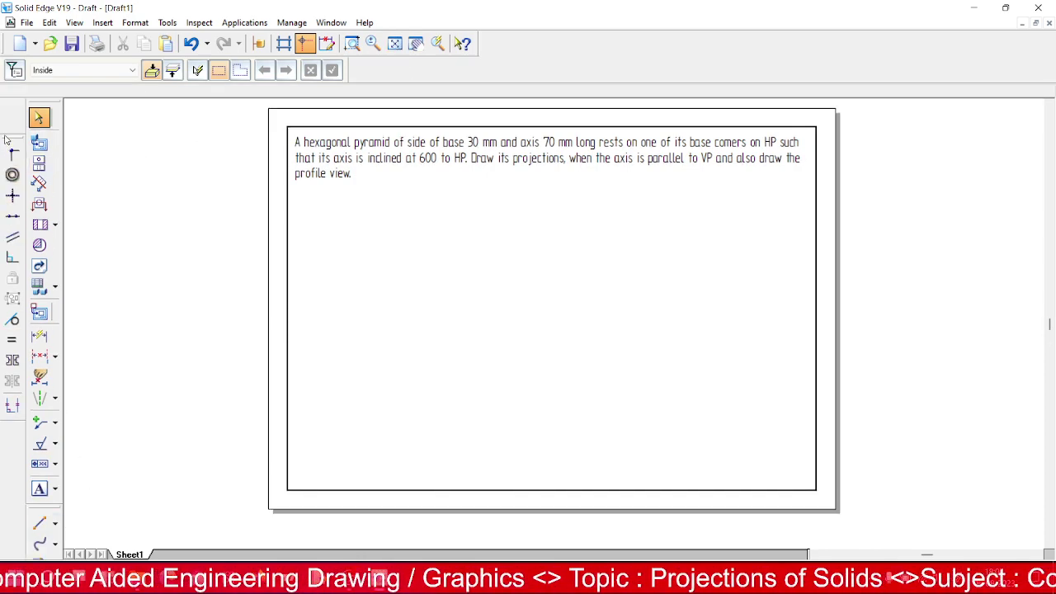
- Move the vertical relationships toolbar into a horizontal row above the drawing sheet
left_click_drag(7, 140, 450, 77)
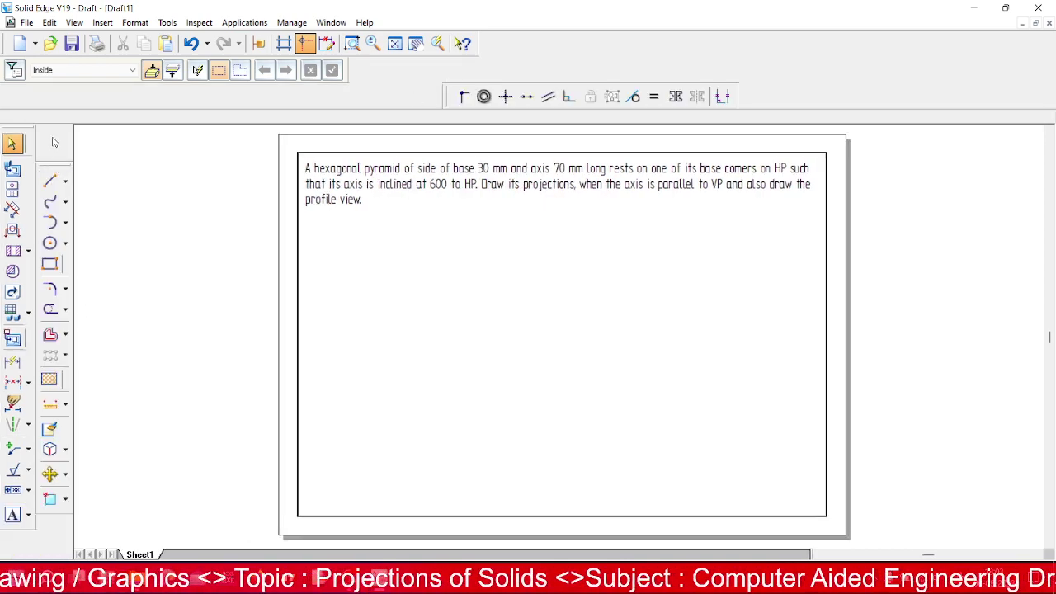
- Draw a horizontal reference line about 255 mm long across the middle of the sheet with a 0.18 mm line width
left_click(58, 157)
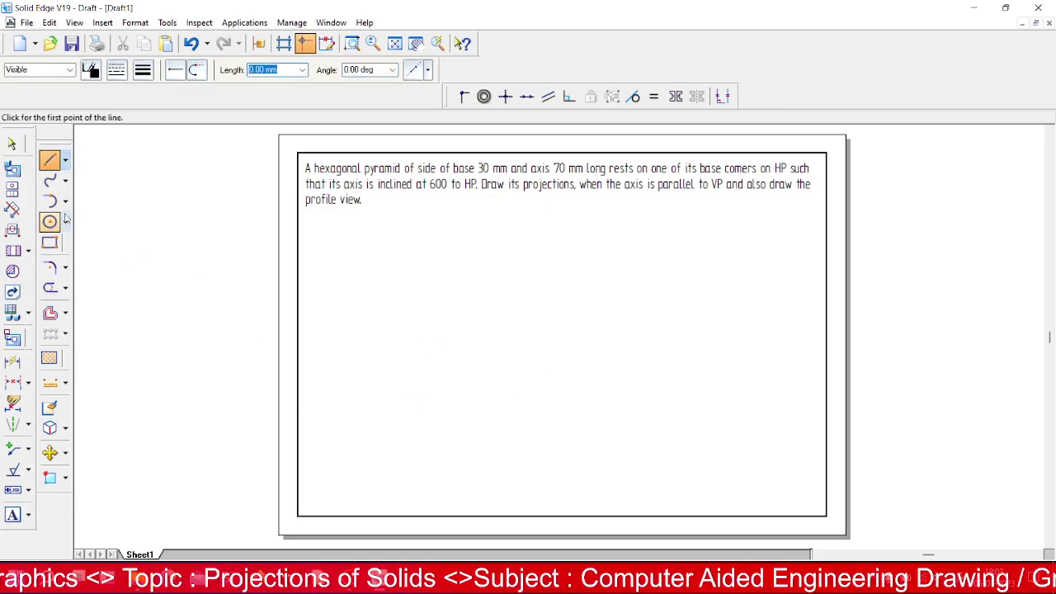
left_click(145, 74)
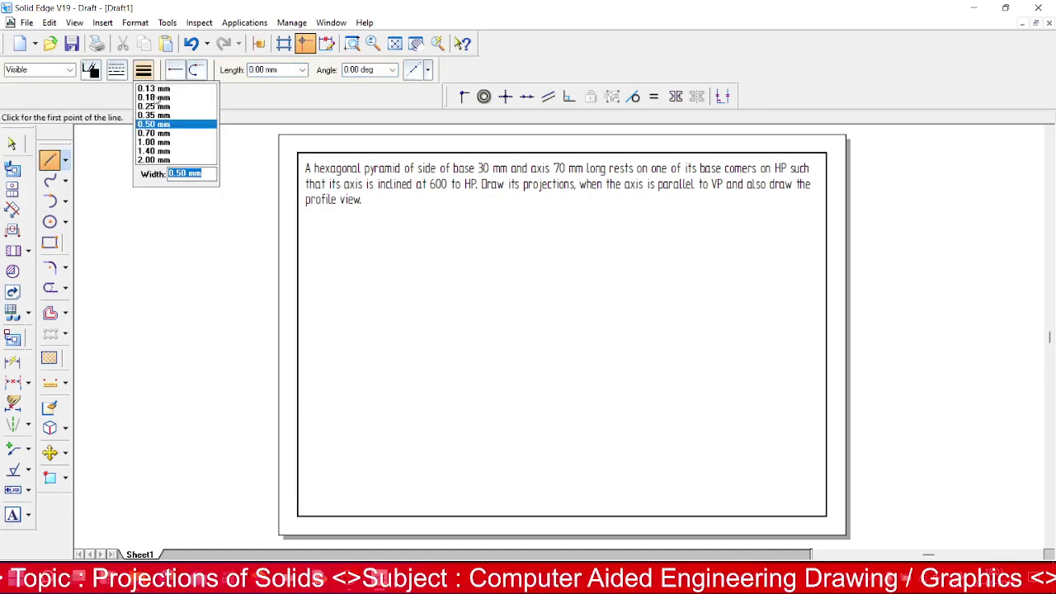
left_click(158, 105)
left_click(306, 343)
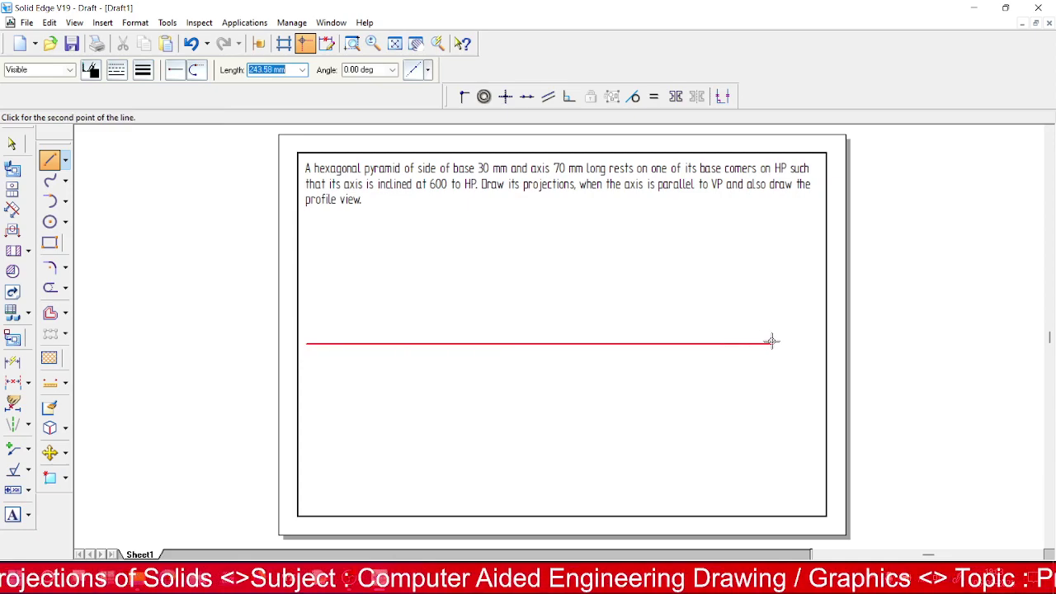
left_click(792, 343)
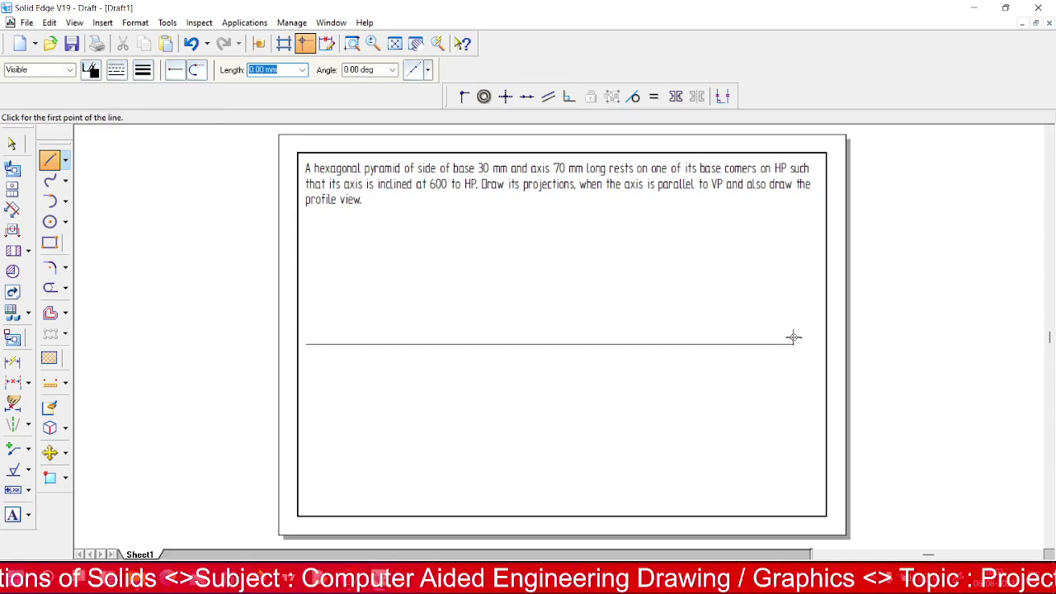
- Recolor the horizontal reference line magenta
left_click(12, 144)
left_click(357, 343)
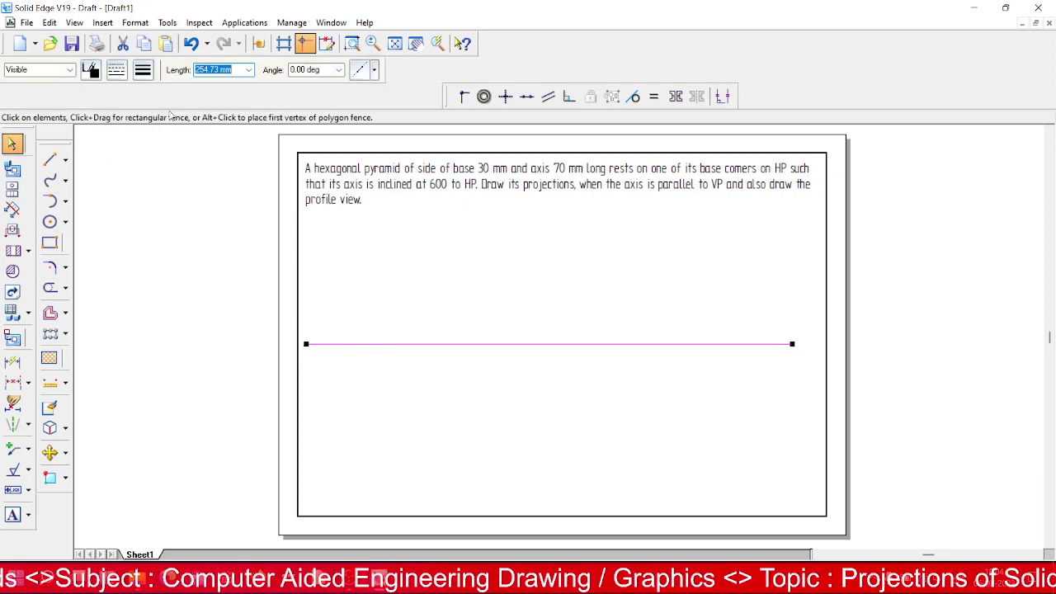
left_click(91, 70)
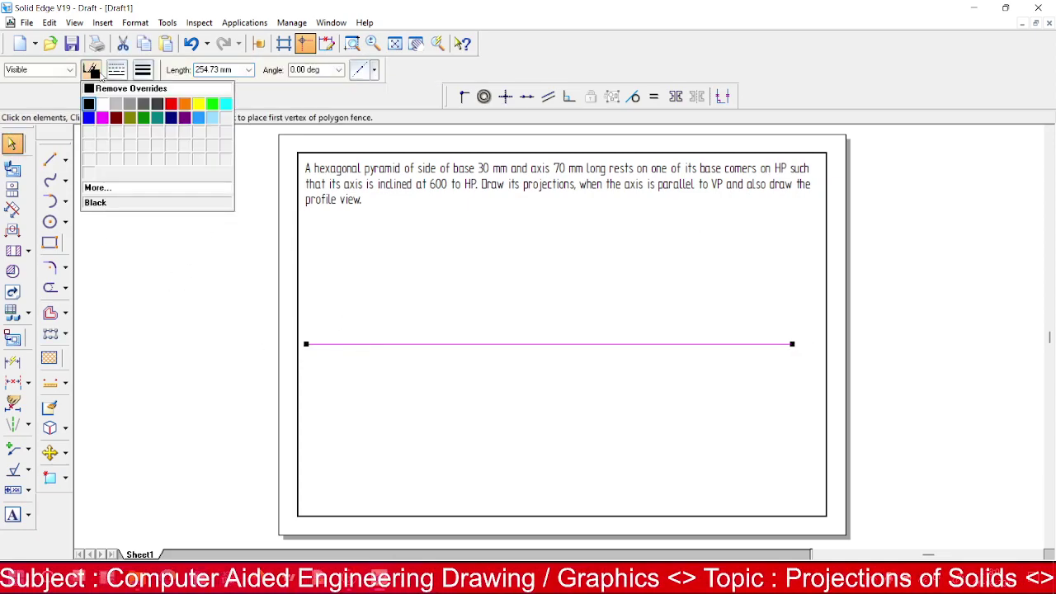
left_click(103, 118)
left_click(437, 391)
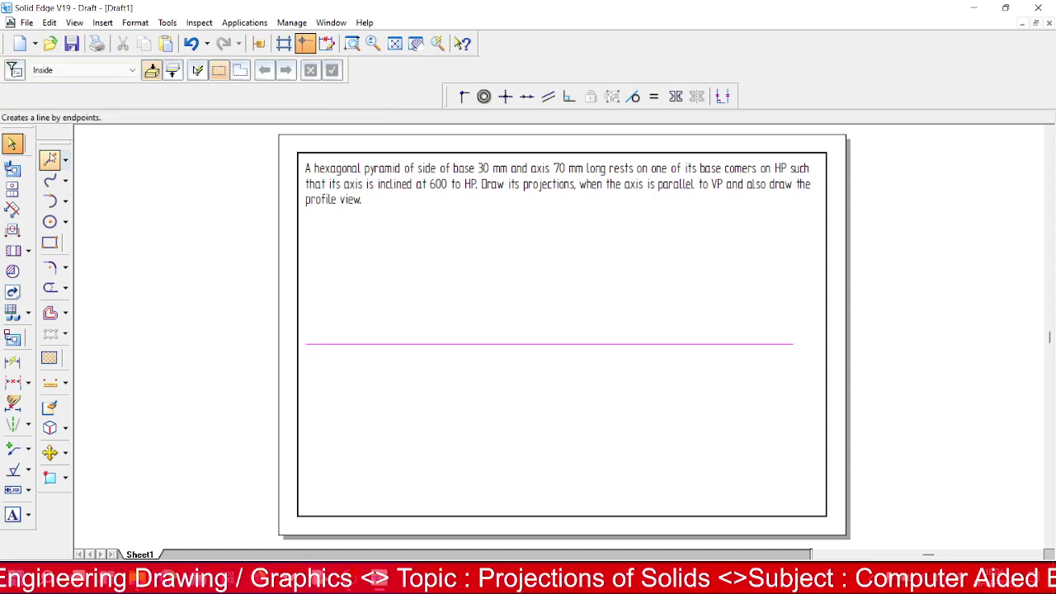
- Start the Line command with the line width set to 0.50 mm
left_click(49, 159)
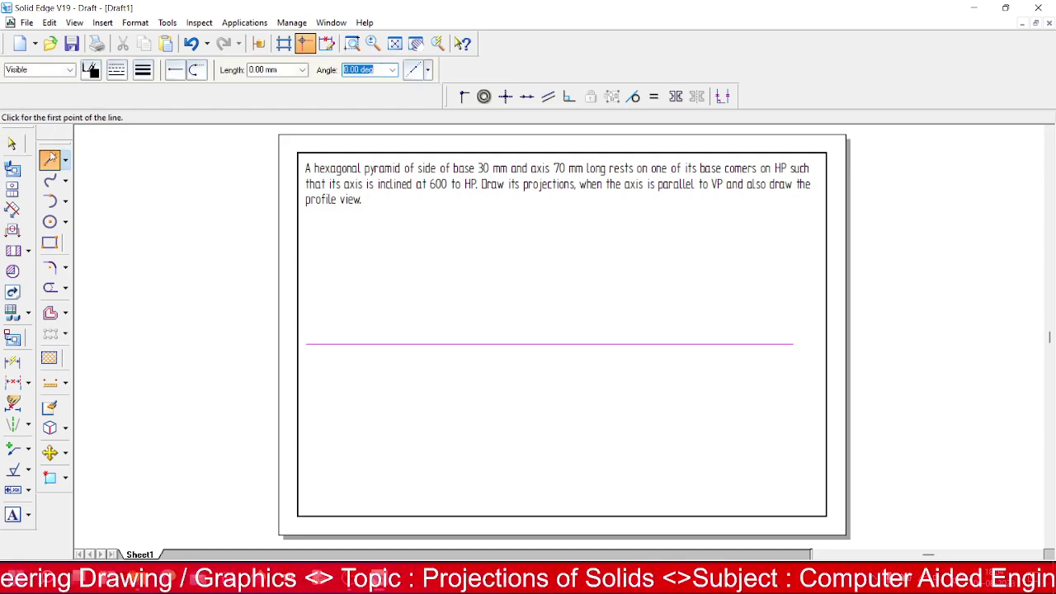
left_click(142, 70)
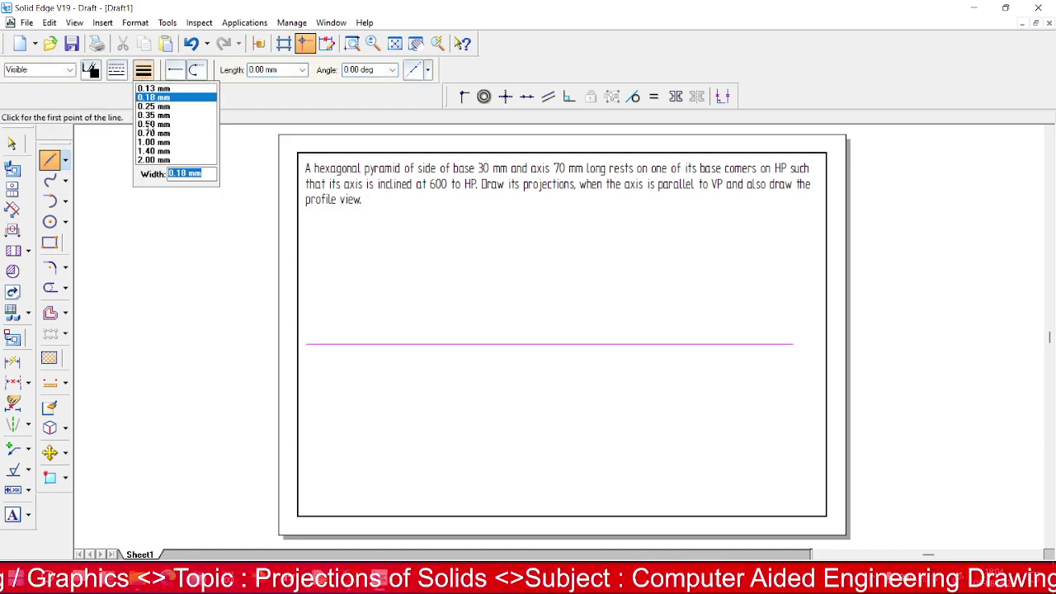
left_click(151, 128)
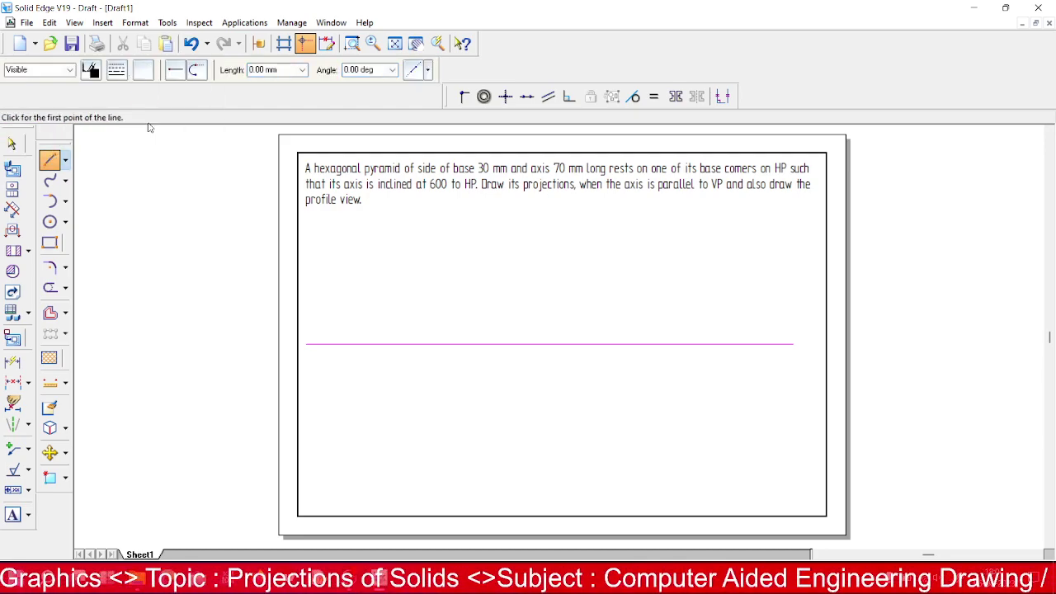
left_click(396, 474)
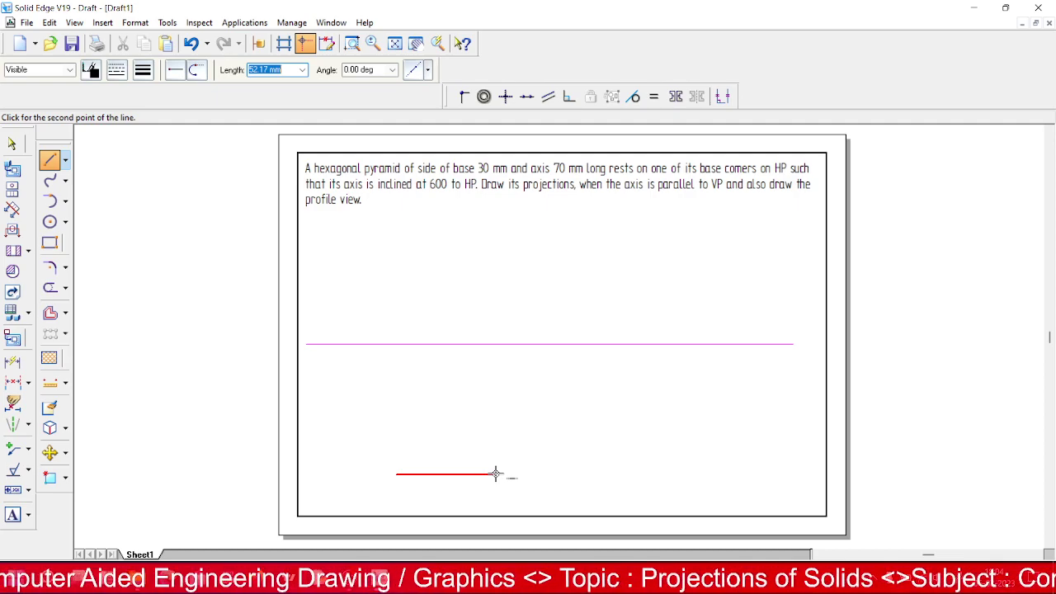
type("30")
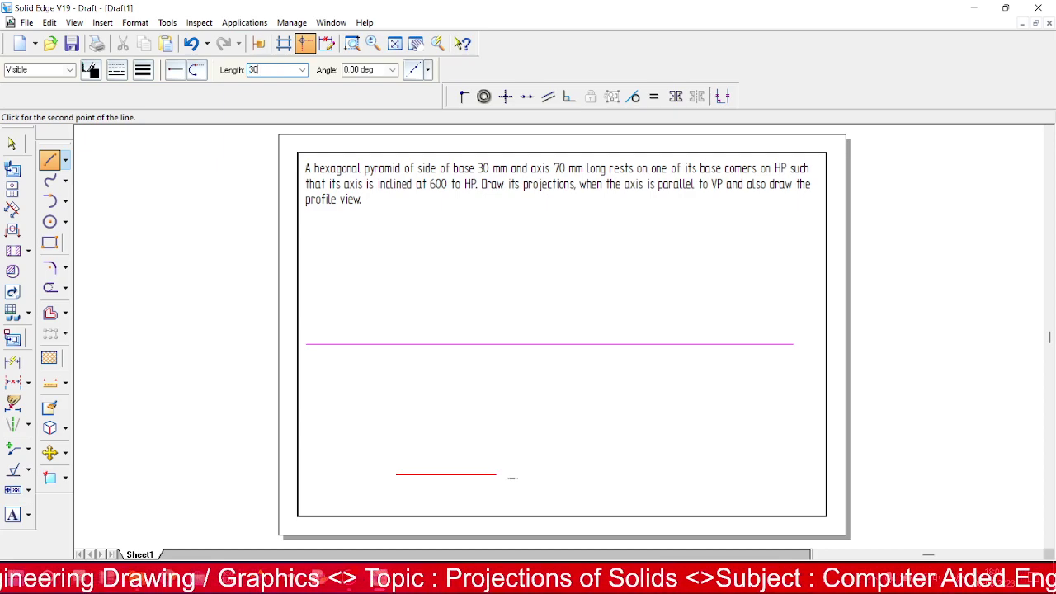
key("Tab")
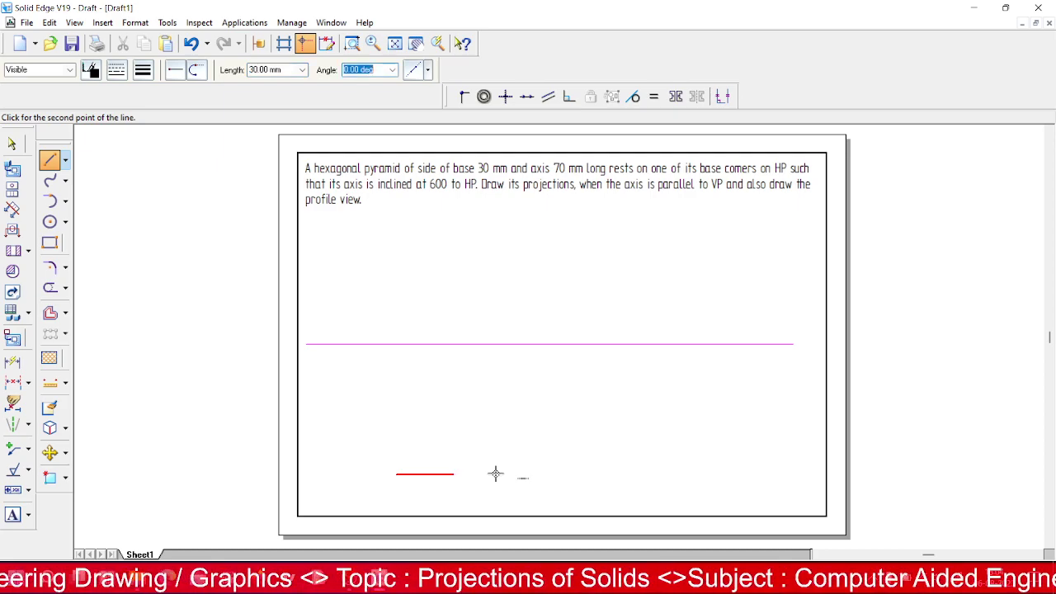
type("60")
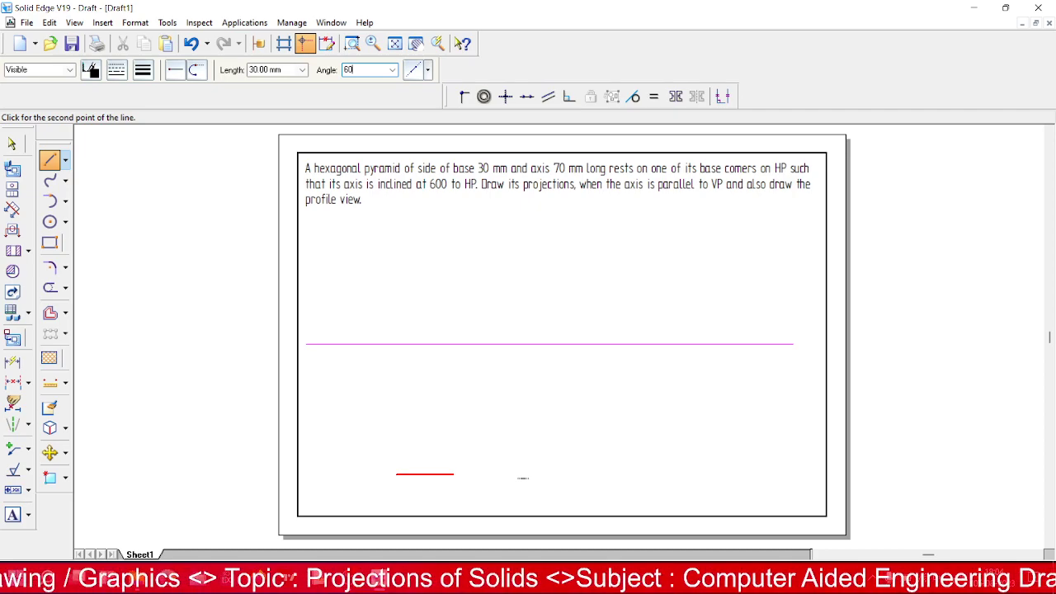
key("Return")
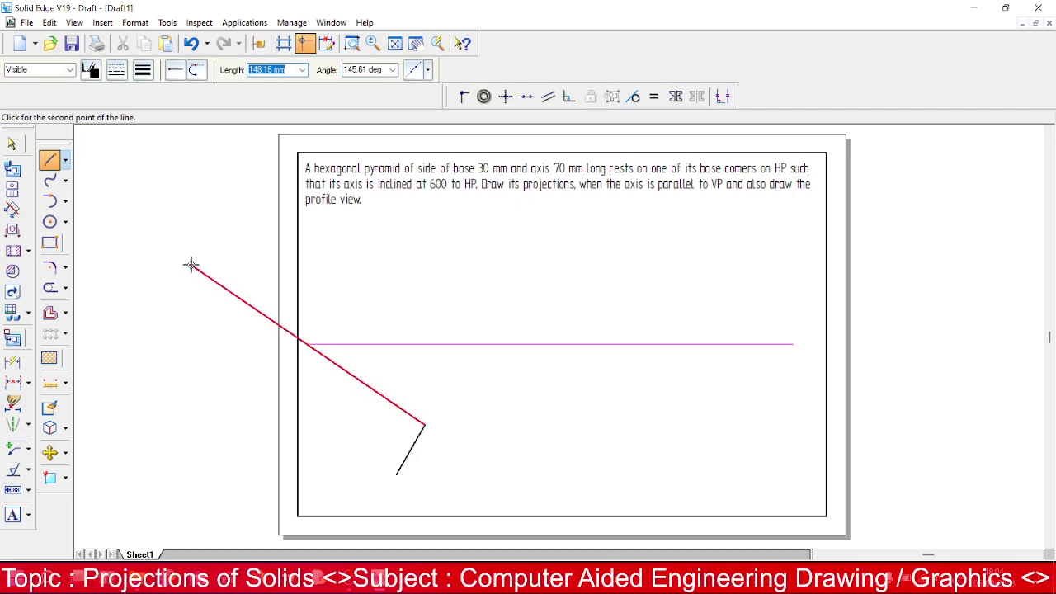
left_click(13, 145)
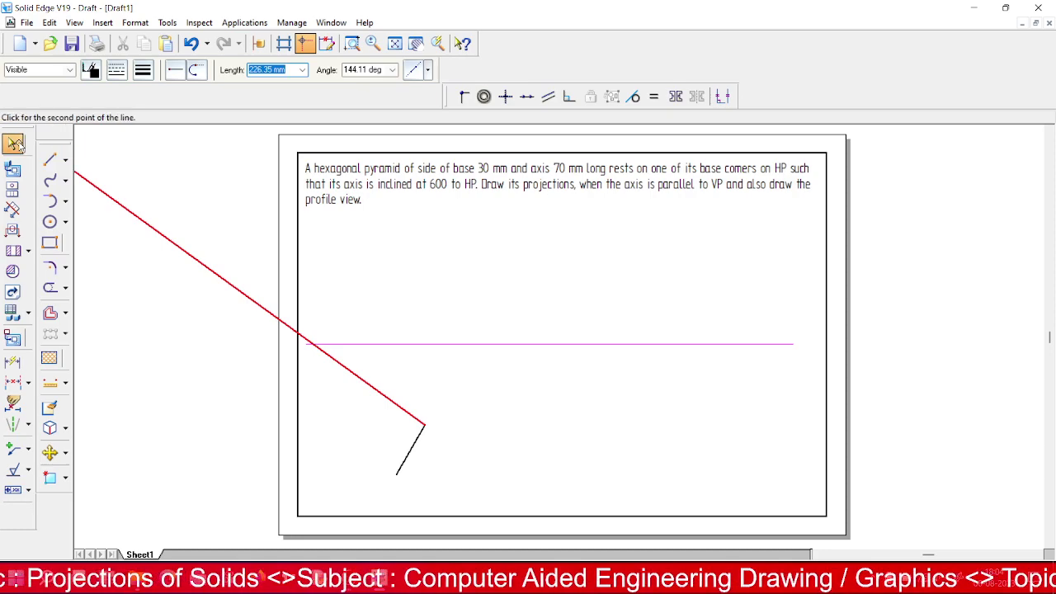
left_click(406, 456)
key("Delete")
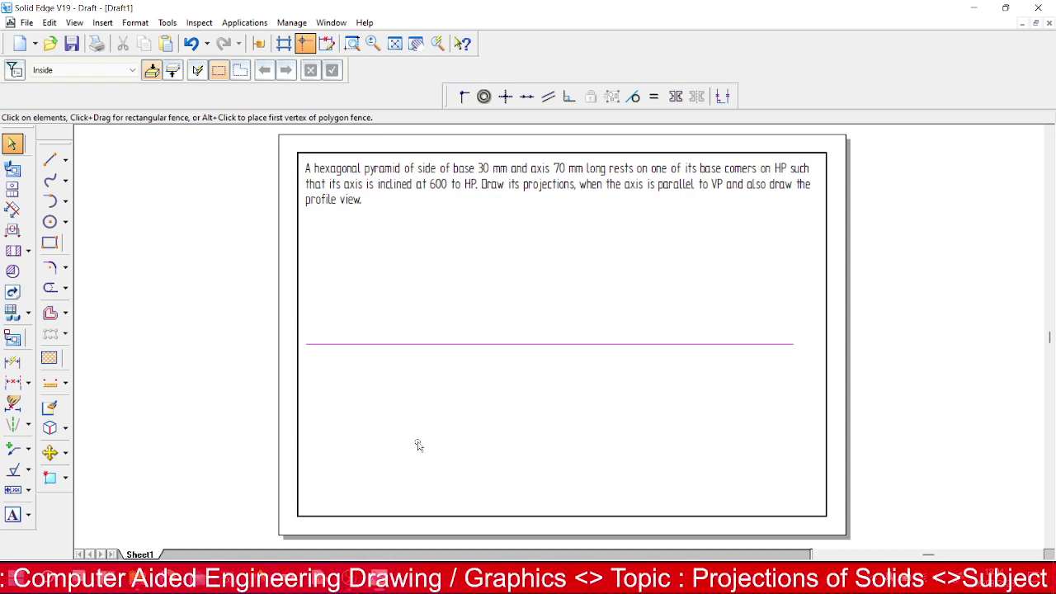
- Draw the hexagon's bottom edge below the reference line as a 30 mm line at 0 degrees
left_click(48, 159)
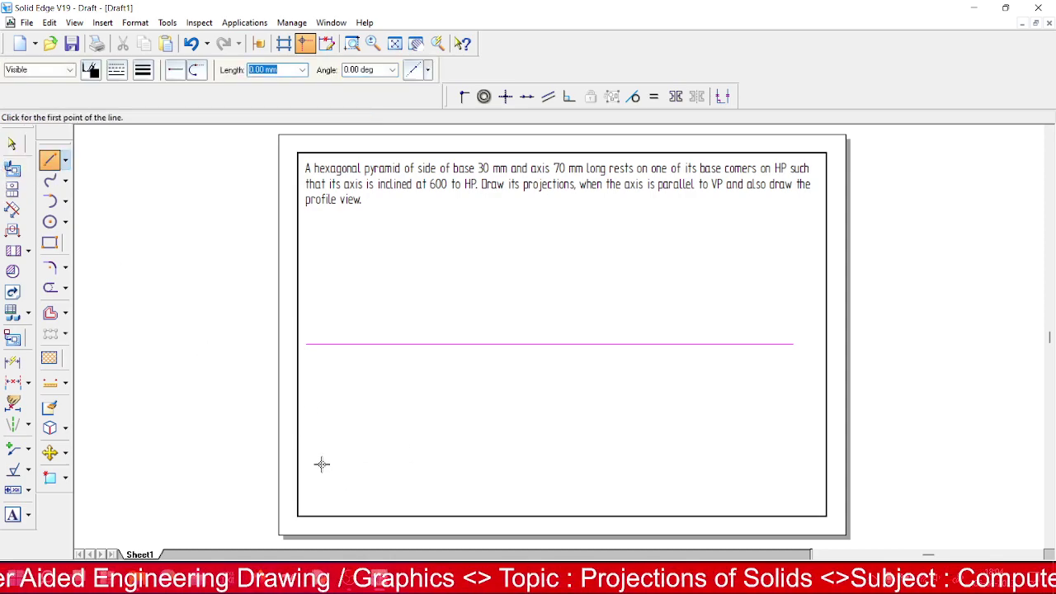
left_click(361, 462)
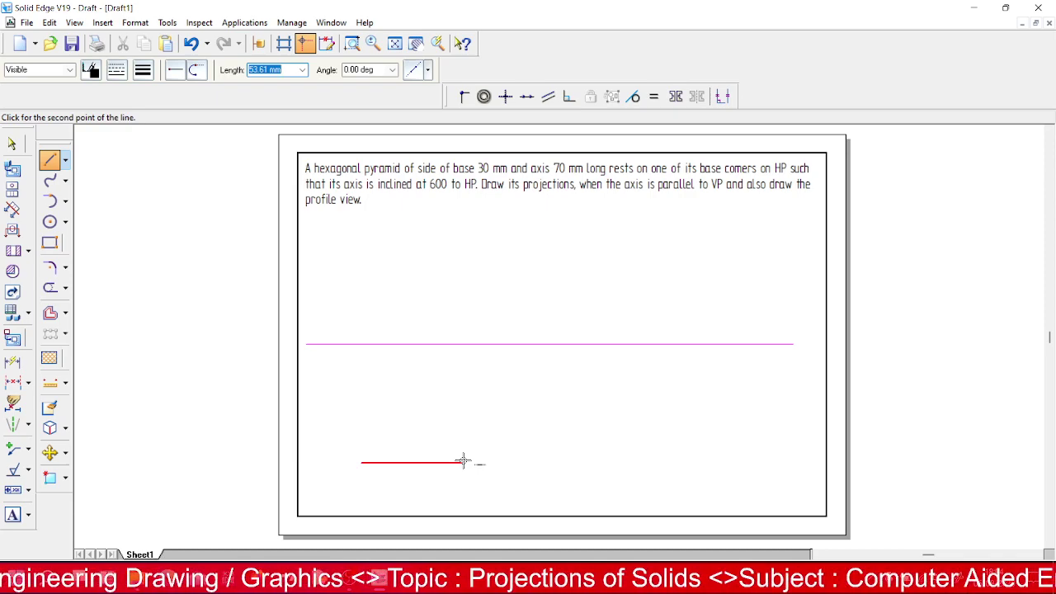
type("30")
key("Tab")
type("0")
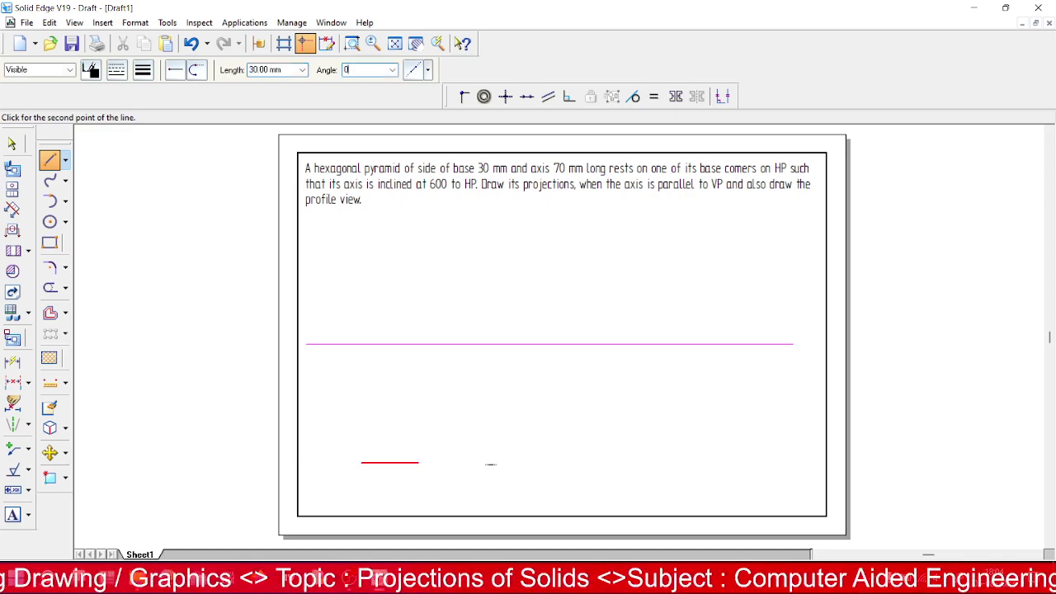
key("Return")
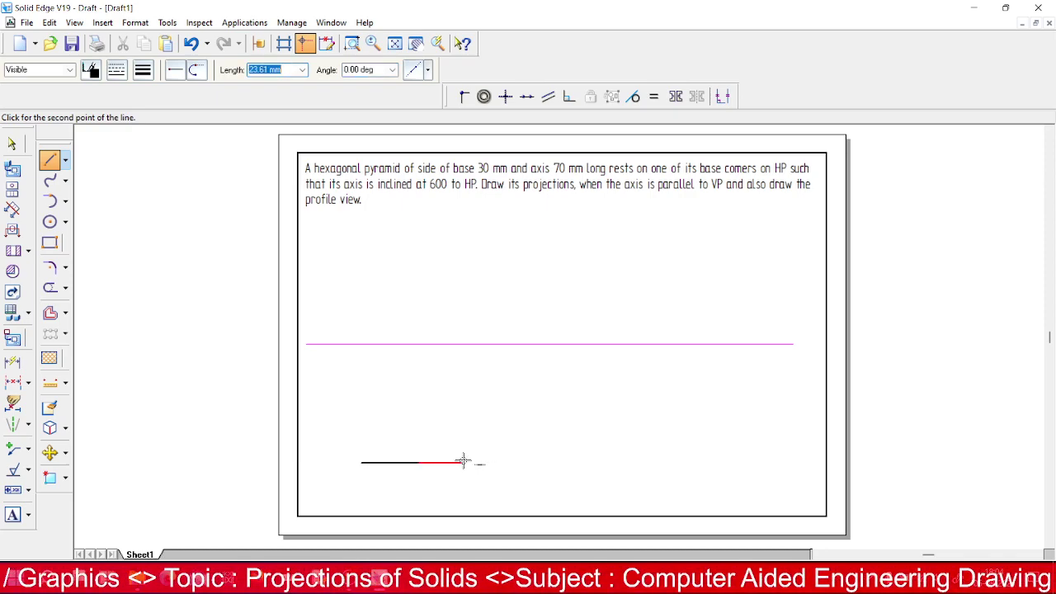
- Continue the hexagon with its two right-hand edges, each 30 mm long, at 60 and 120 degrees
type("30")
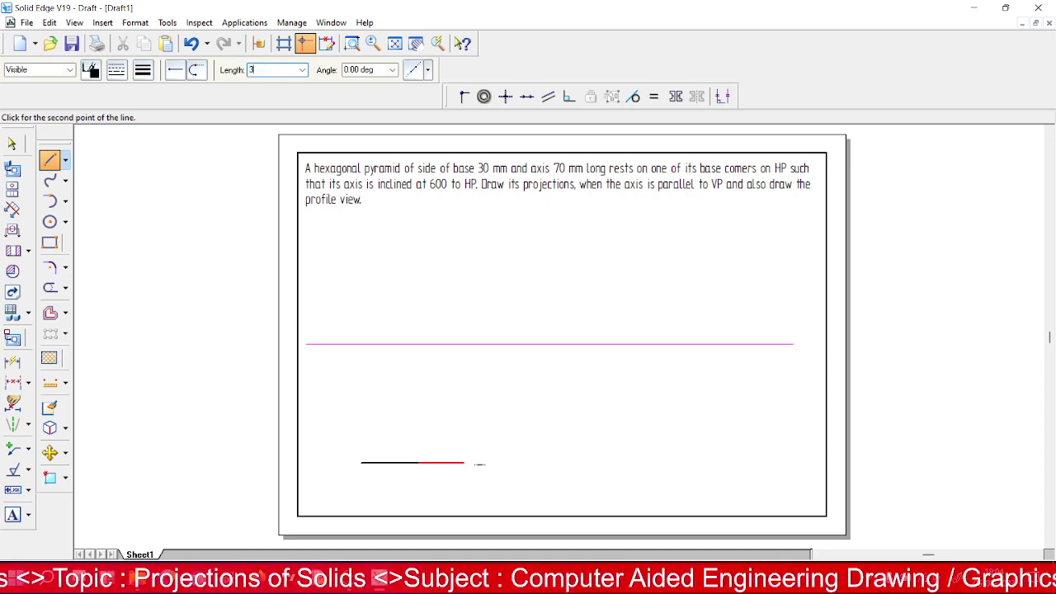
key("Tab")
type("60")
key("Return")
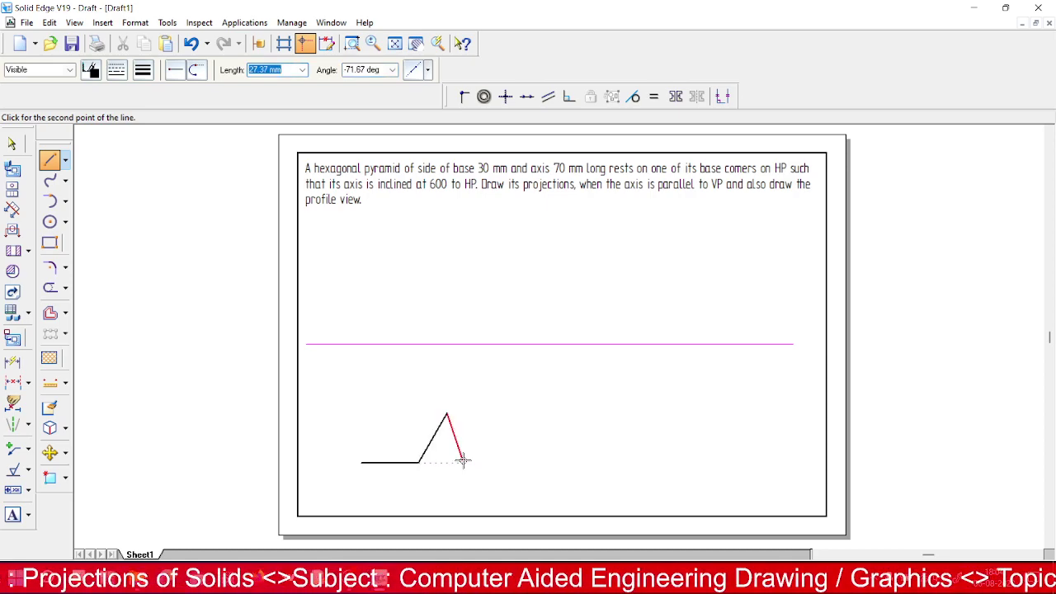
type("30")
key("Tab")
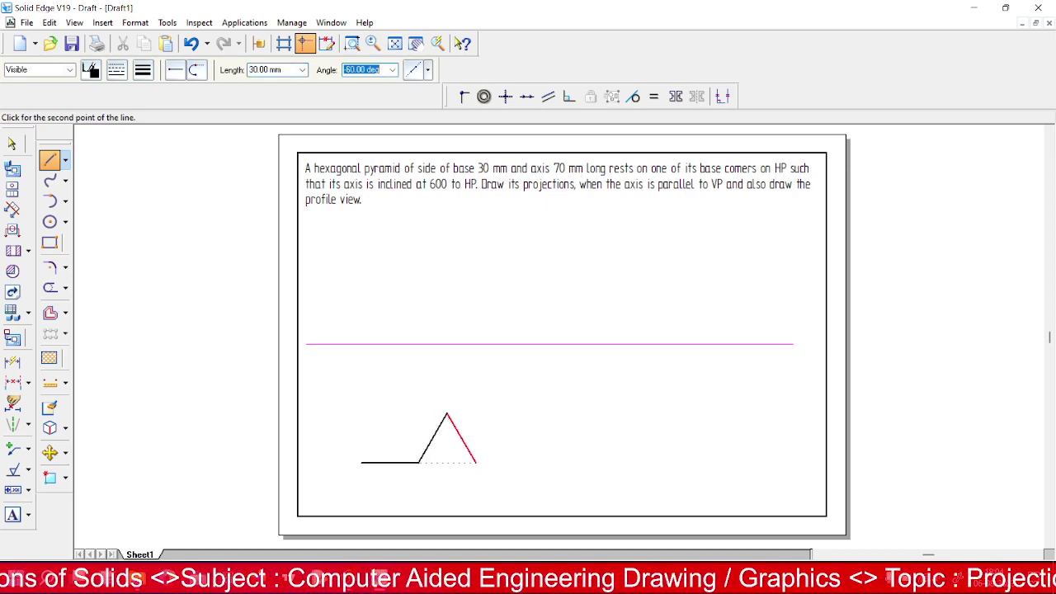
type("120")
key("Return")
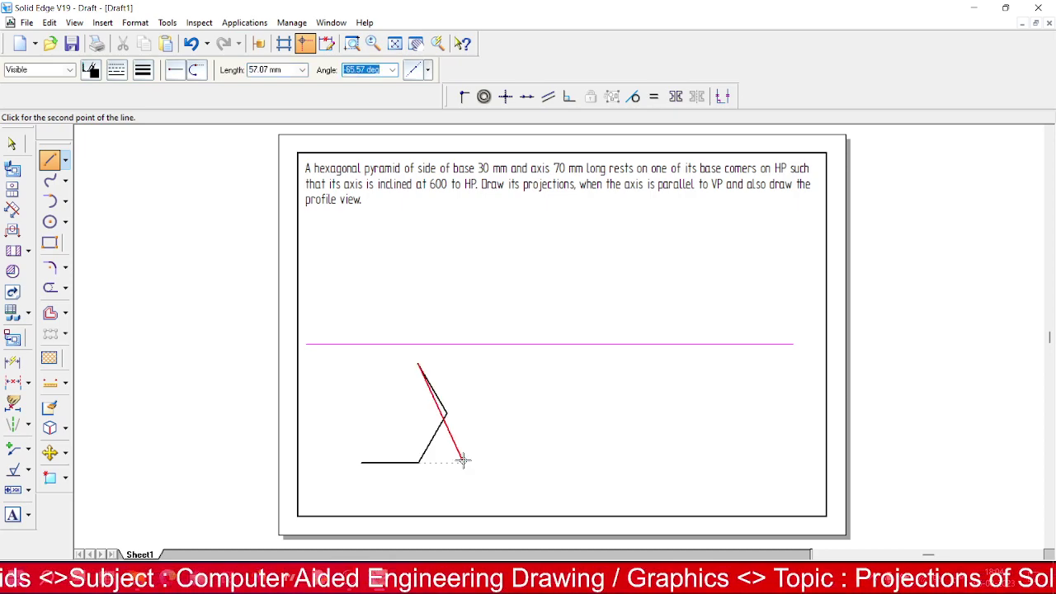
- Add the hexagon's top edge as a 30 mm line at 180 degrees
key("shift+Tab")
type("30")
key("Tab")
type("1")
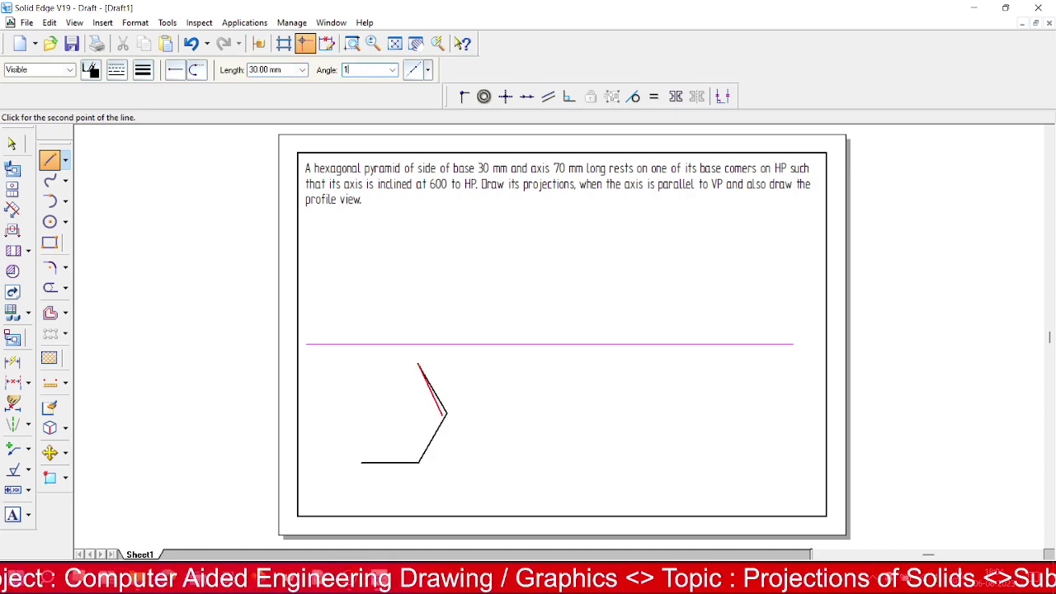
type("80")
key("Return")
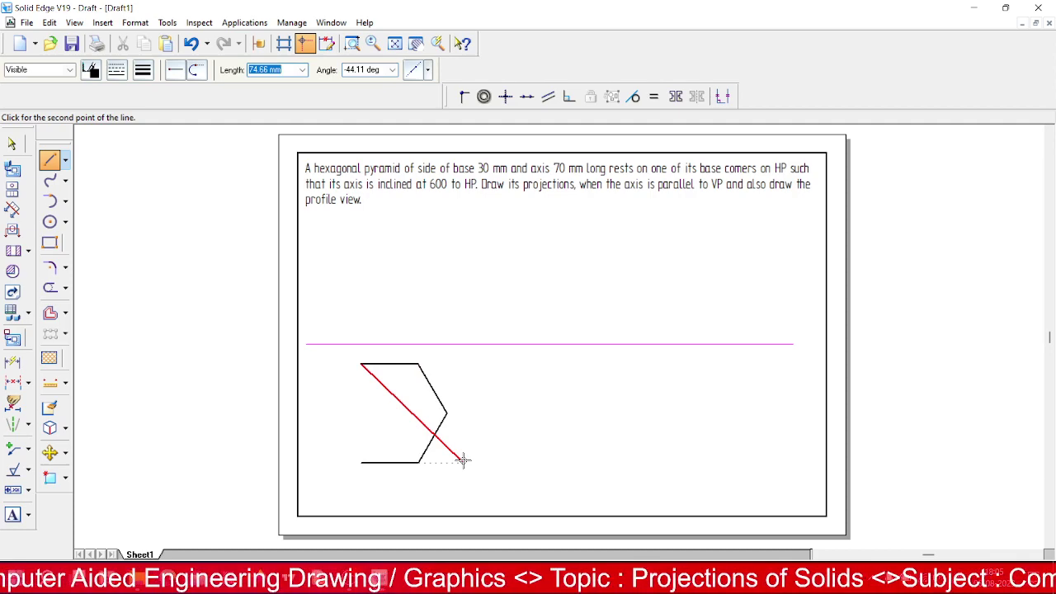
- Draw the upper-left edge 30 mm long at 240 degrees and close the hexagon at the start of its bottom edge
type("30")
key("Tab")
type("2")
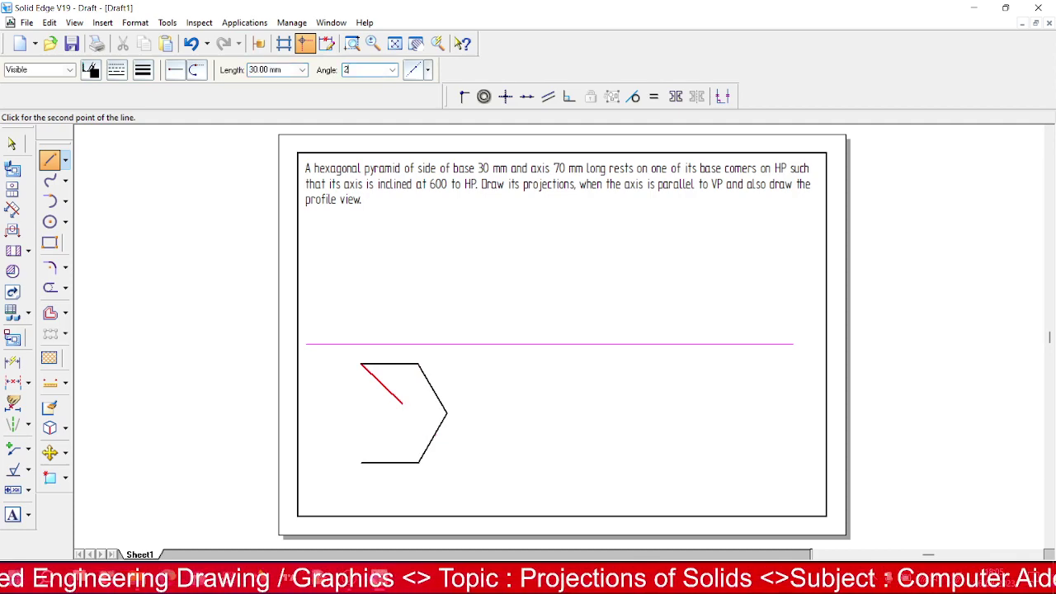
type("40")
key("Return")
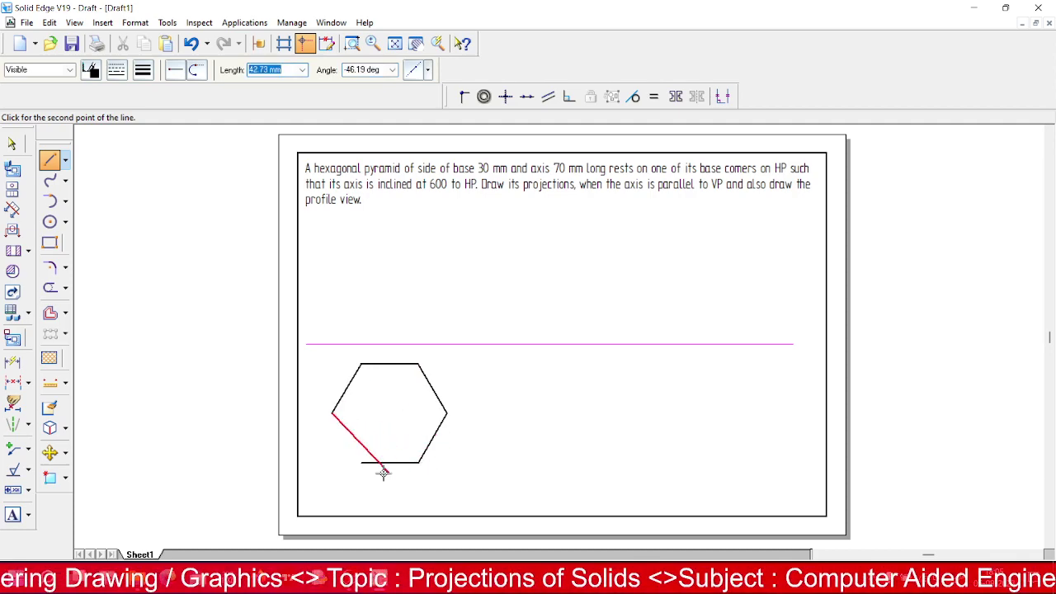
left_click(358, 461)
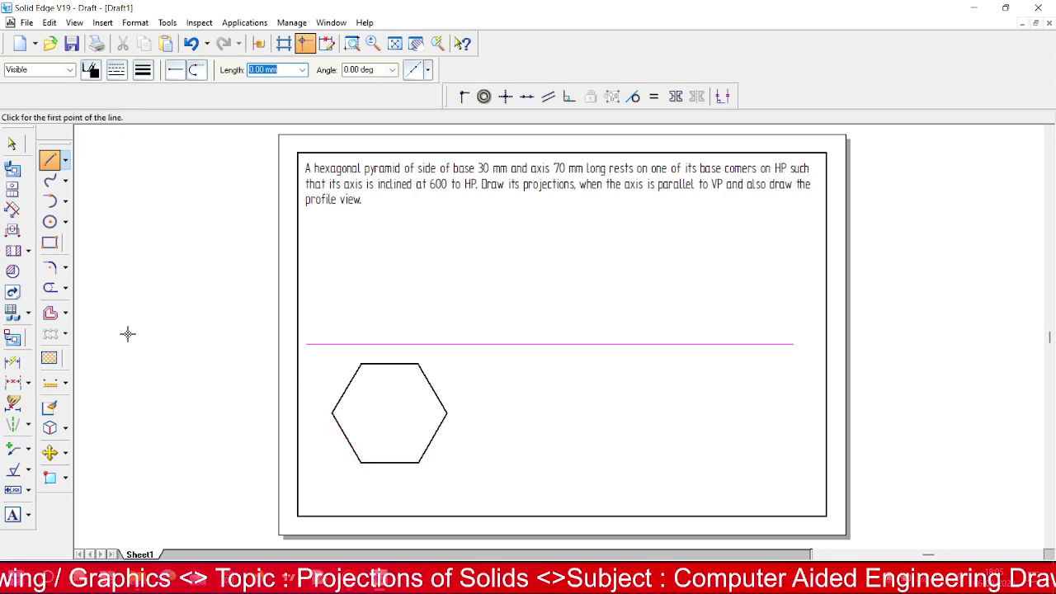
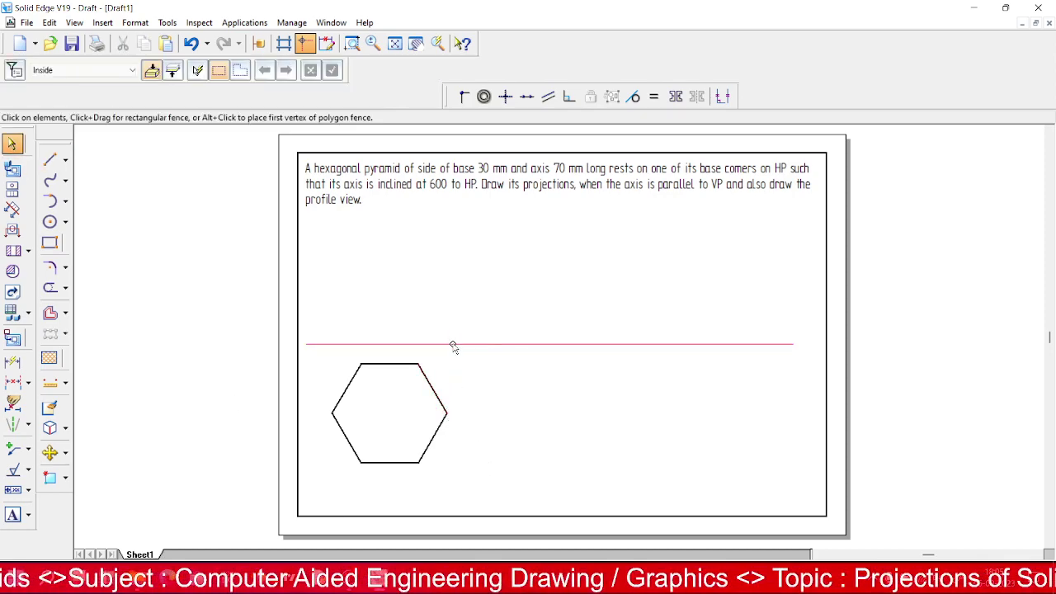
- Draw a diagonal from the hexagon's upper-left corner to its lower-right corner
left_click(49, 159)
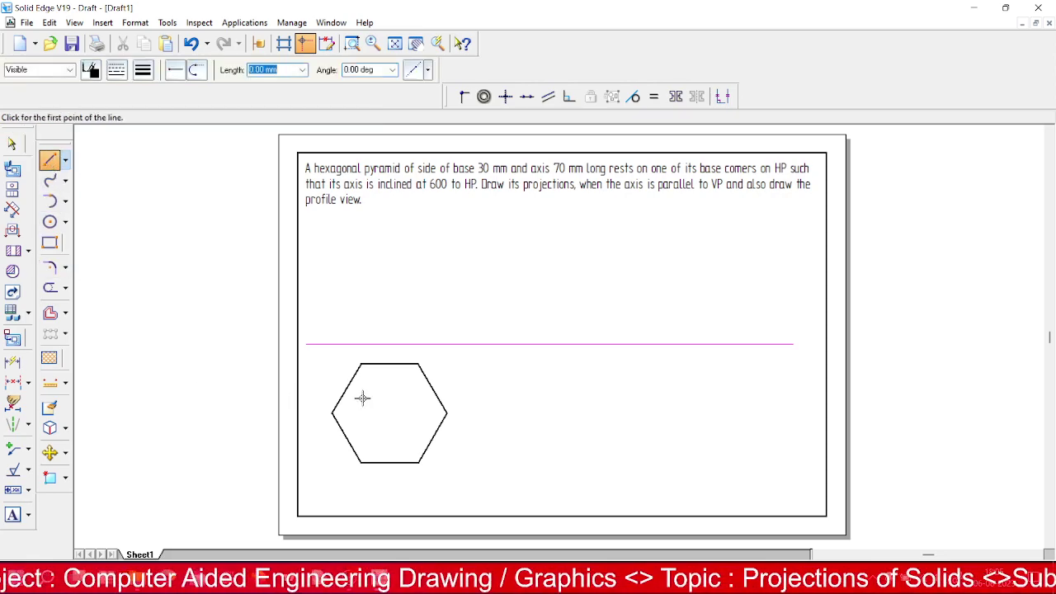
left_click(361, 363)
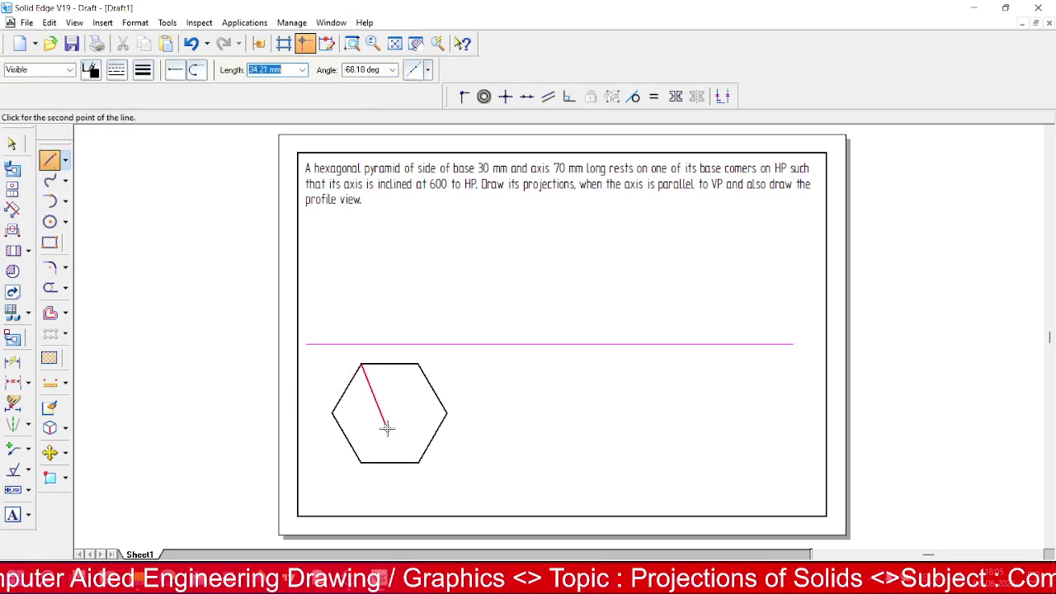
left_click(419, 462)
right_click(546, 425)
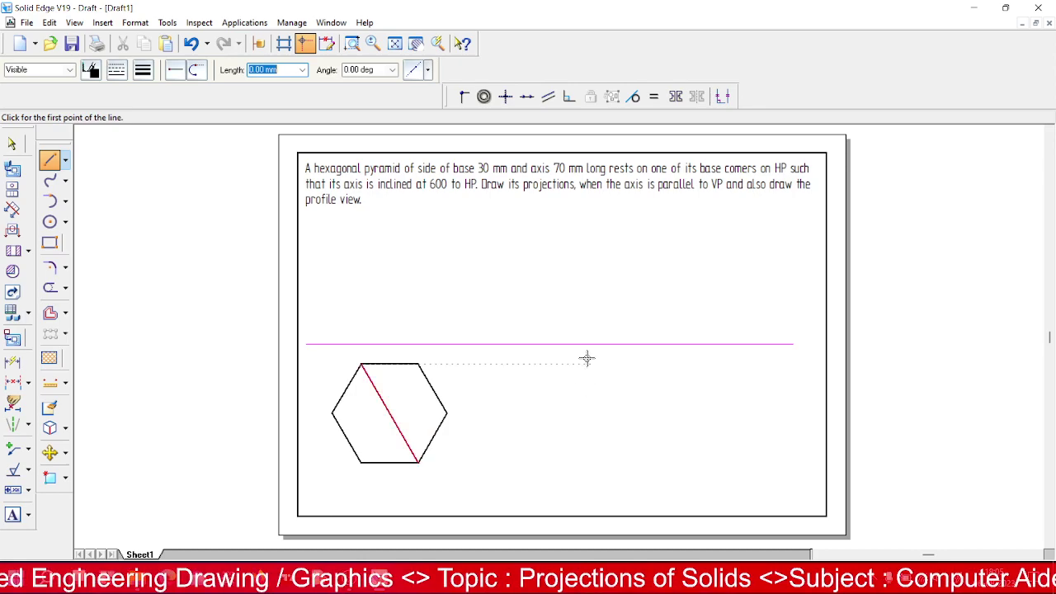
- Draw the hexagon's remaining two diagonals, from the upper-right to the lower-left corner and horizontally from the left to the right corner
left_click(419, 363)
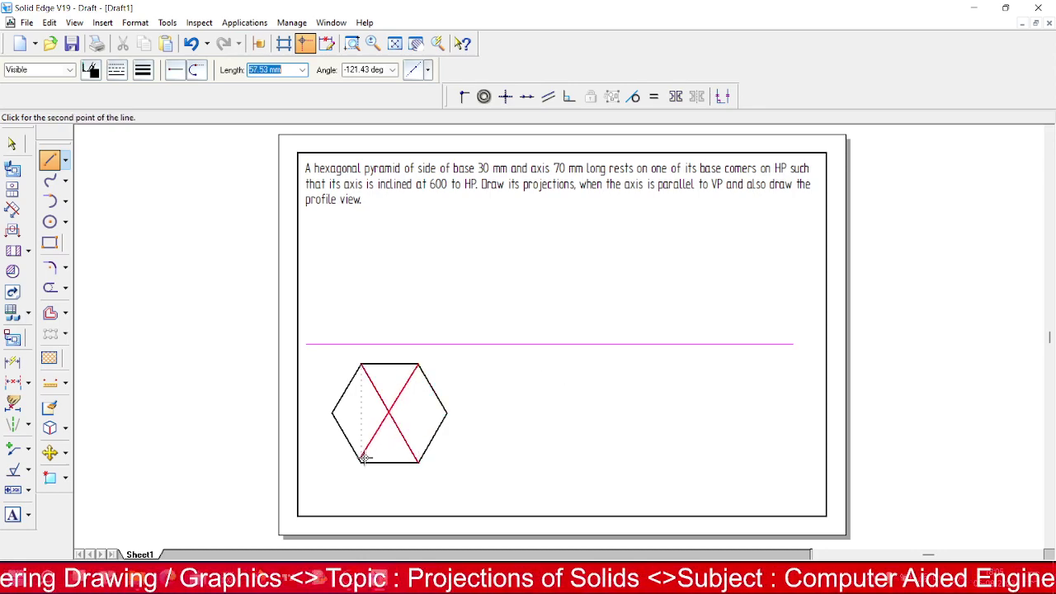
left_click(363, 462)
right_click(641, 430)
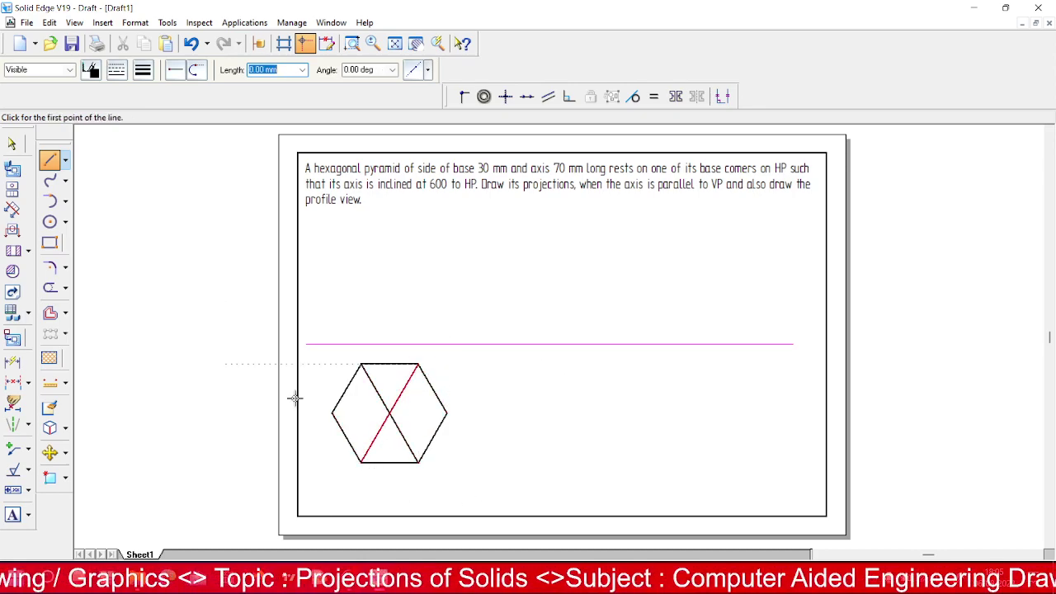
left_click(332, 412)
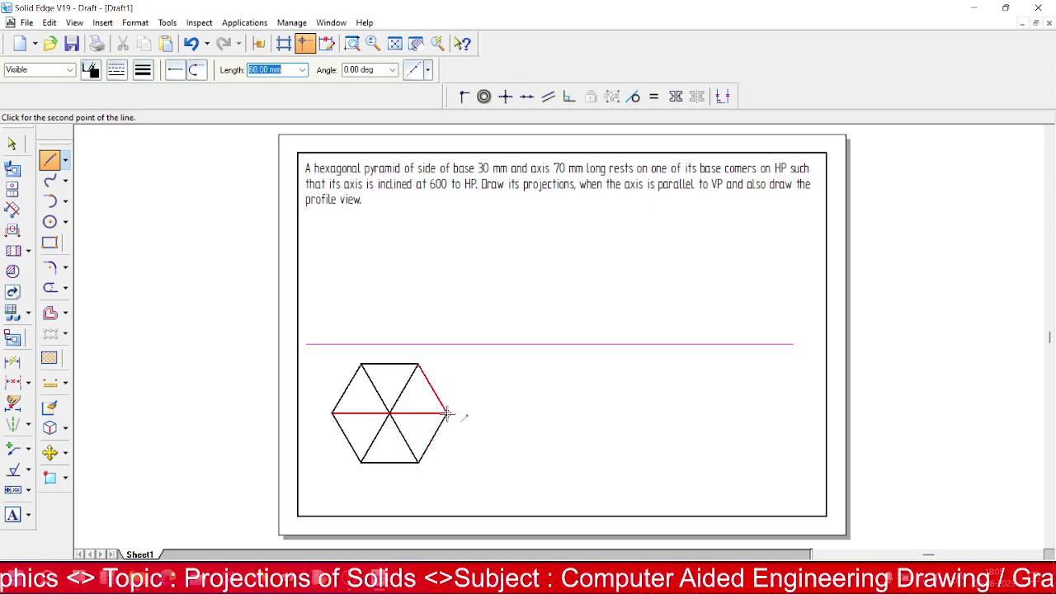
left_click(446, 412)
right_click(516, 467)
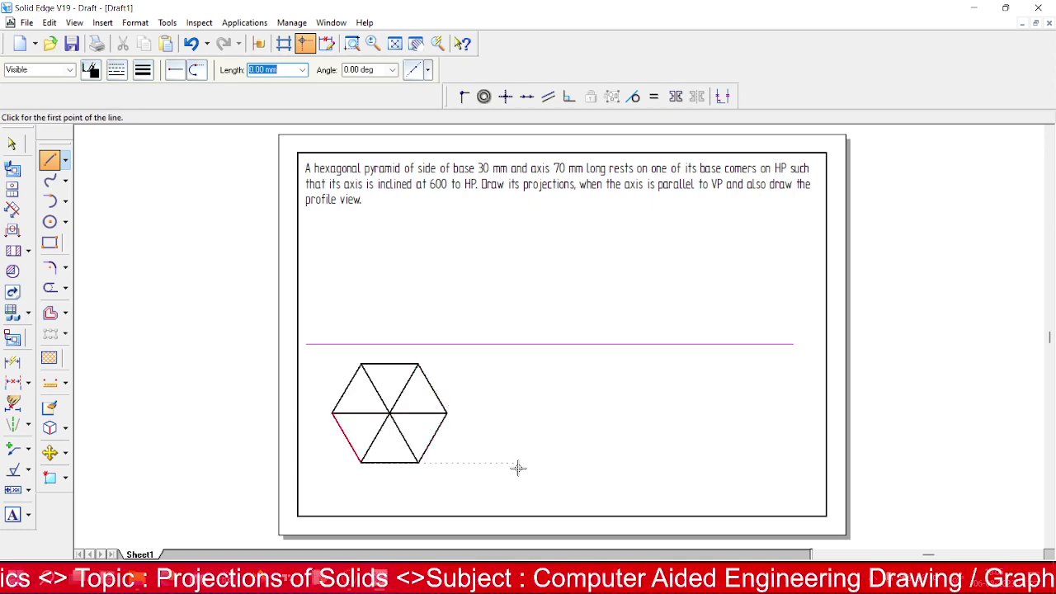
- Add text labels a beside the hexagon's left corner, b at its lower-left corner and c at its lower-right corner
left_click(352, 43)
left_click_drag(270, 317, 322, 368)
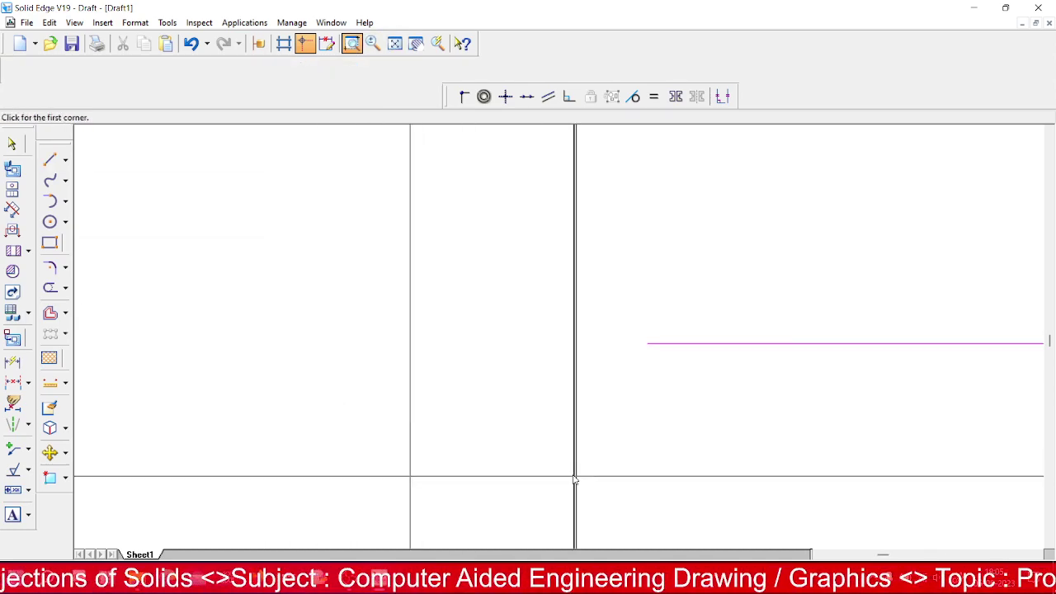
left_click(395, 44)
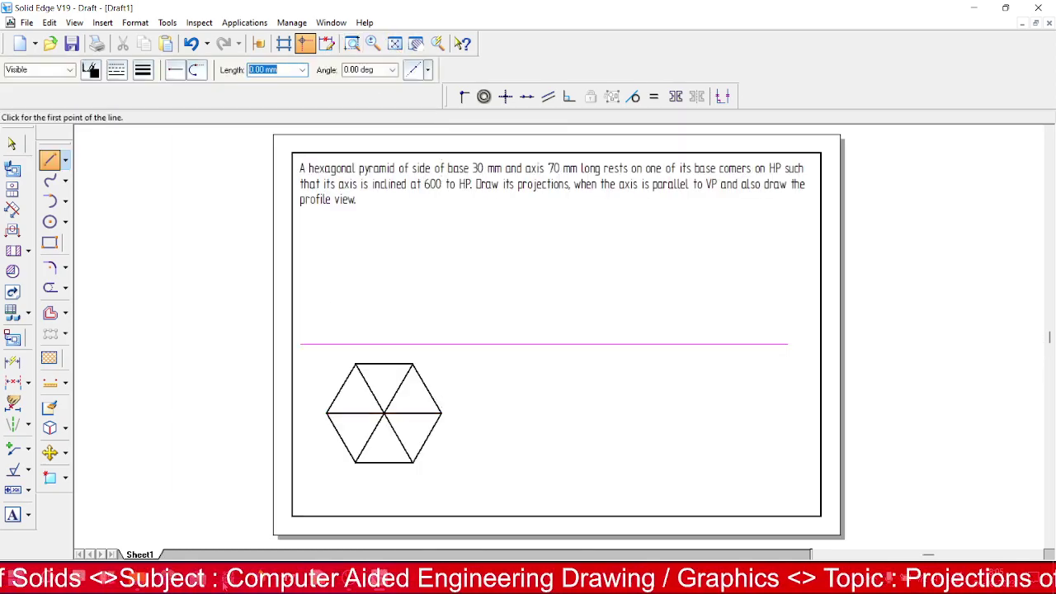
left_click(352, 43)
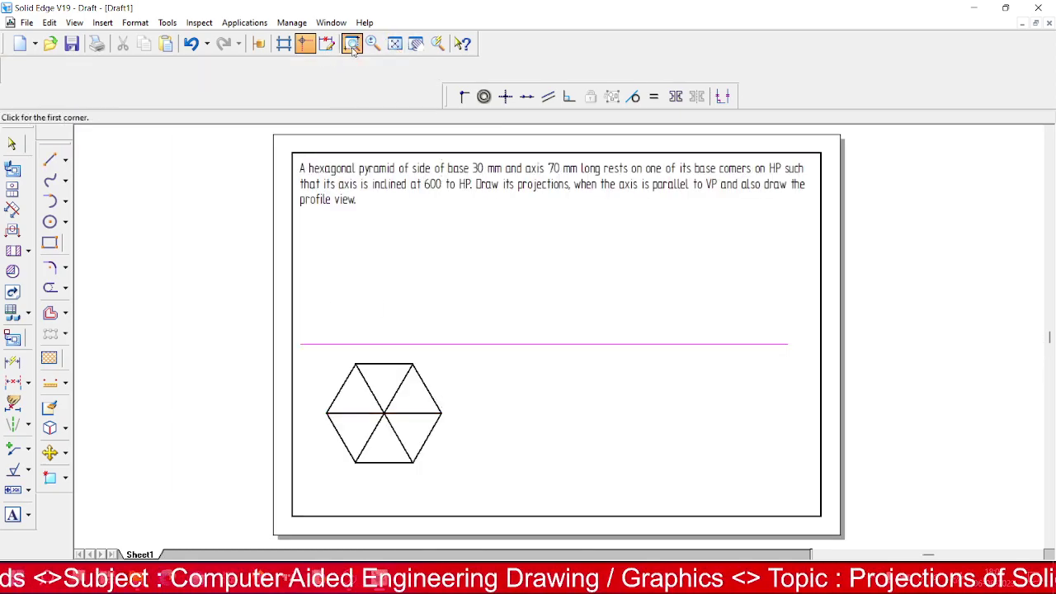
left_click(300, 334)
left_click(546, 505)
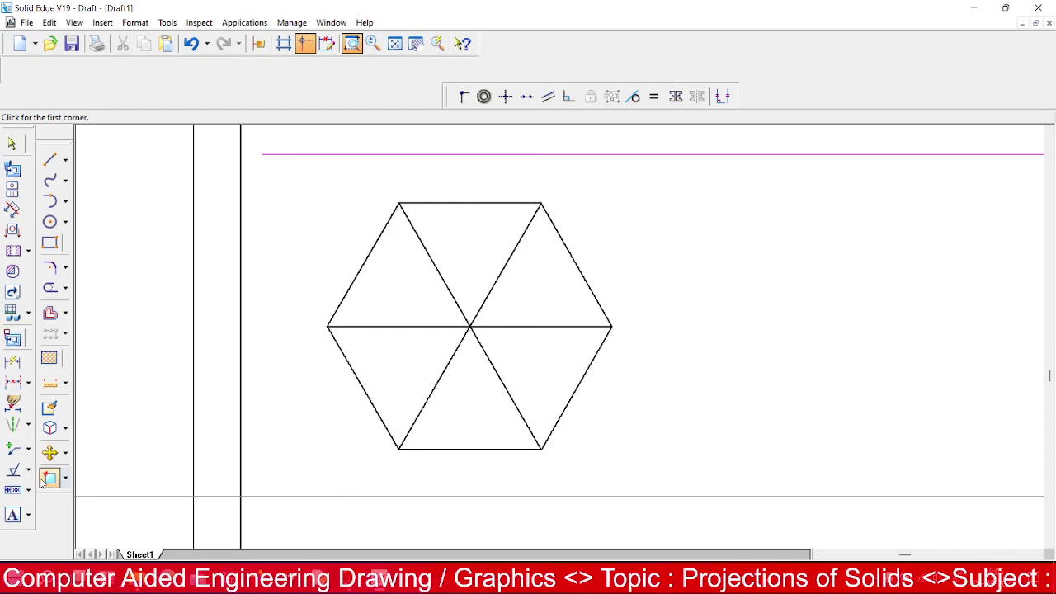
left_click(13, 515)
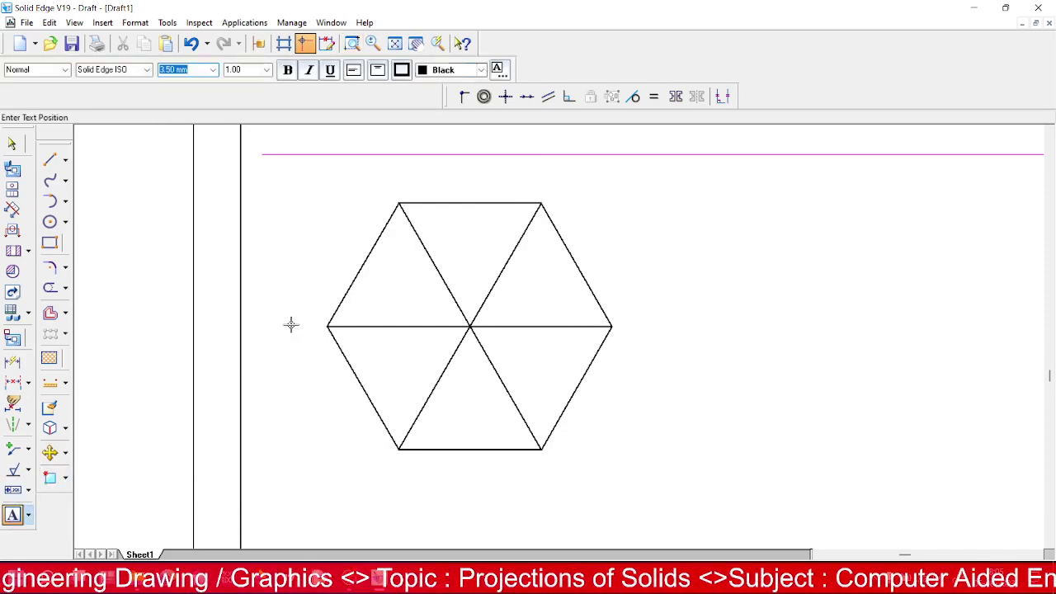
left_click(290, 324)
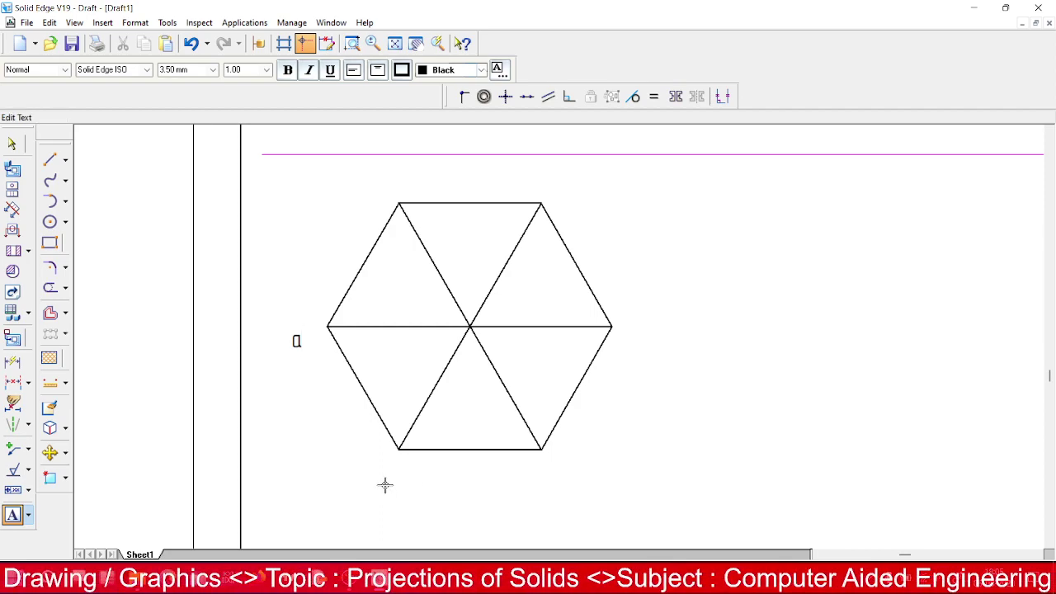
type("b")
left_click(565, 481)
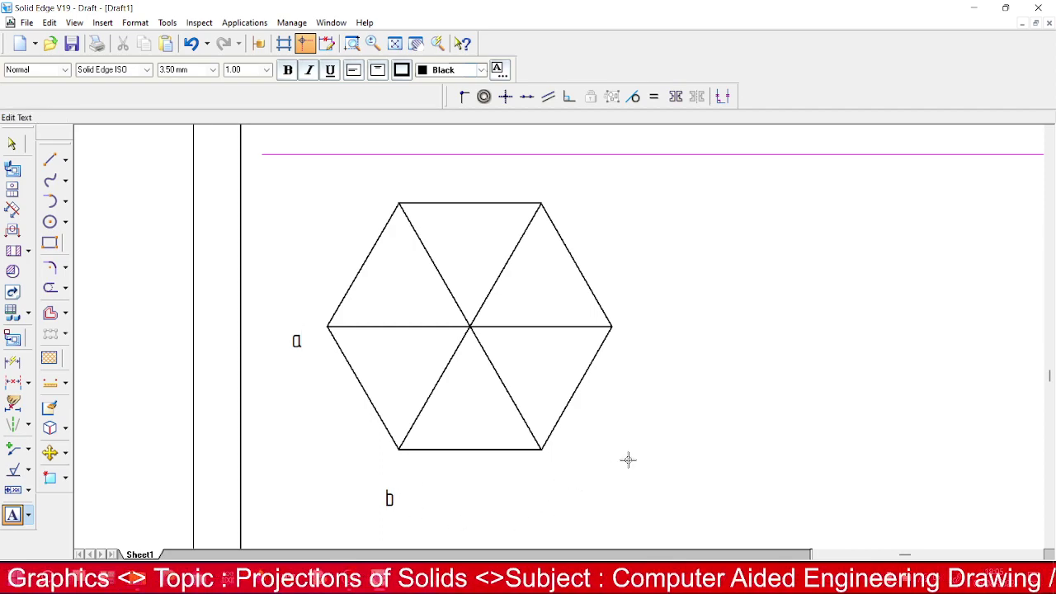
- Label the hexagon's right corner d, upper-right corner e and upper-left corner f, and its centre o (o1)
left_click(643, 323)
type("d")
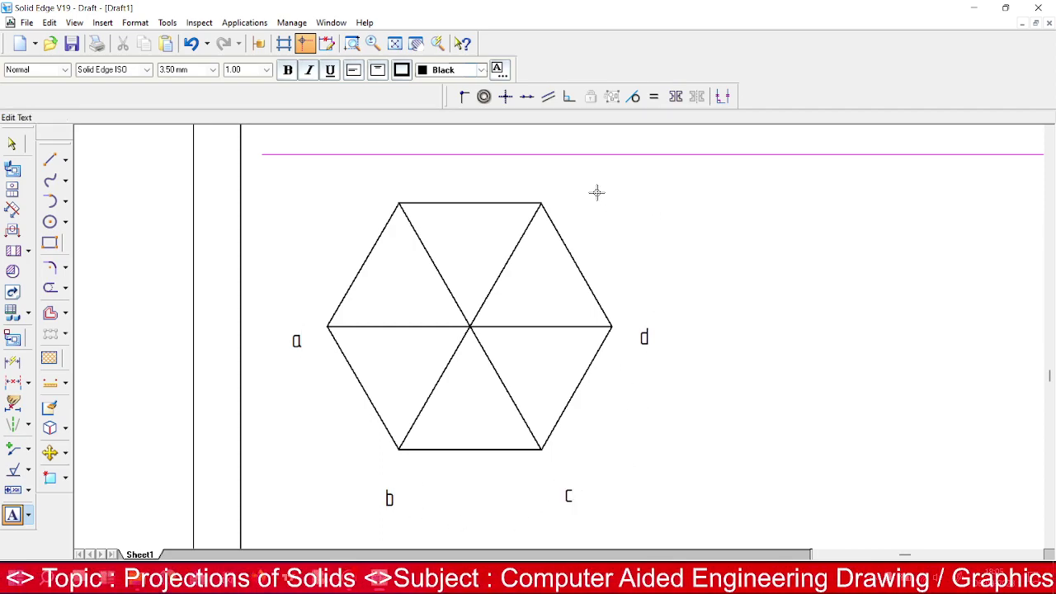
left_click(559, 185)
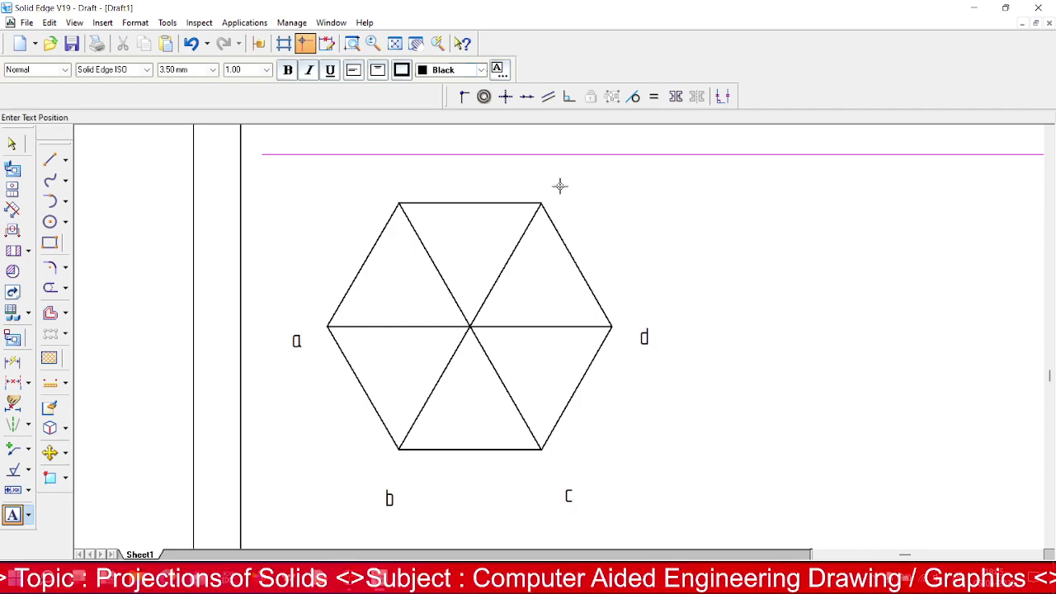
left_click(372, 174)
type("f")
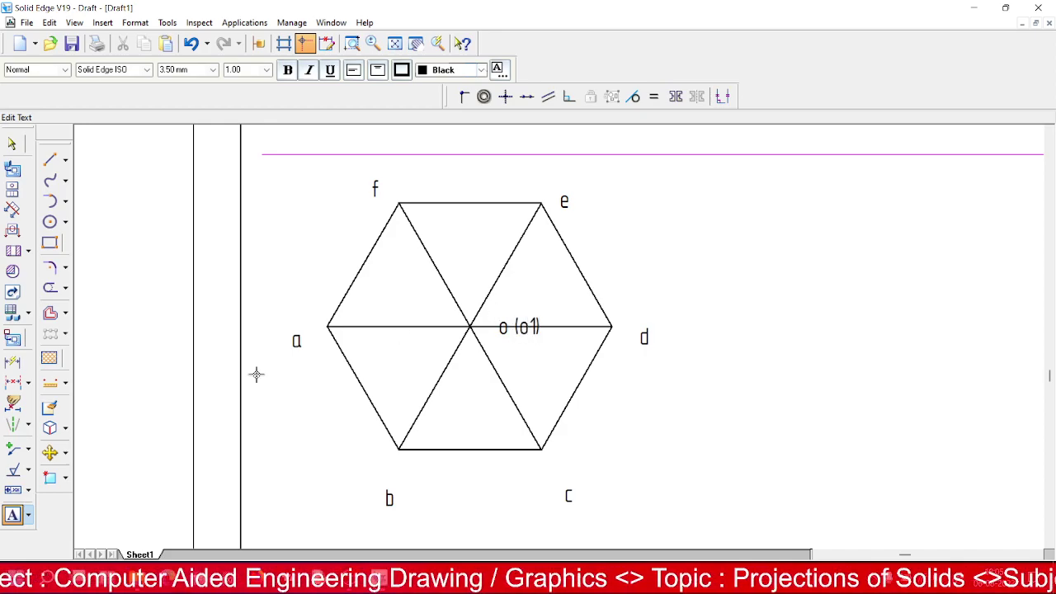
- Move the o (o1) label above the horizontal diagonal and bring labels b and c closer to their corners
left_click(12, 143)
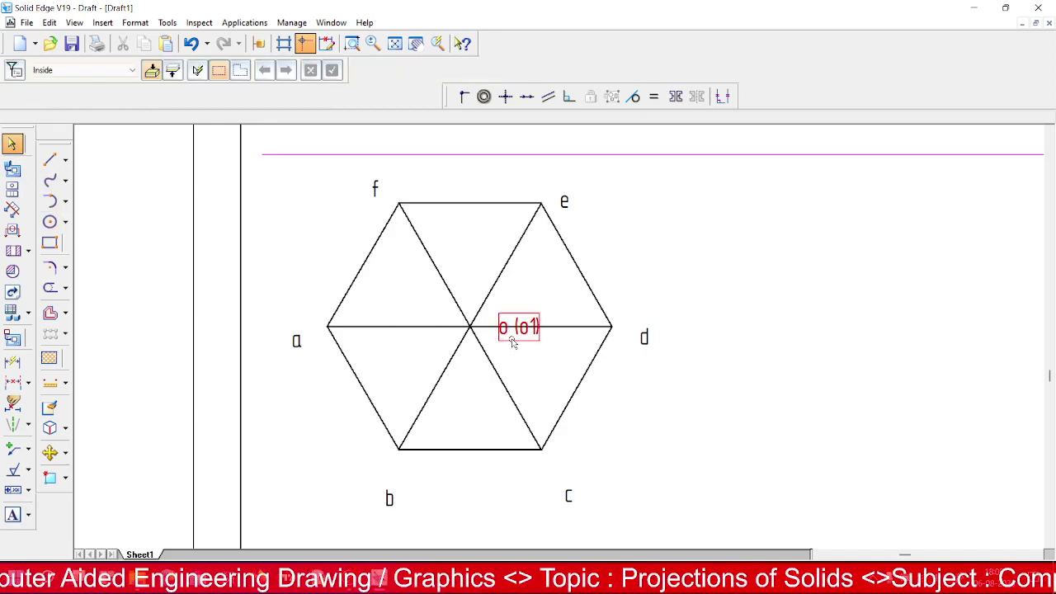
left_click_drag(511, 342, 503, 328)
left_click(536, 375)
left_click_drag(397, 512, 395, 485)
left_click_drag(563, 500, 547, 482)
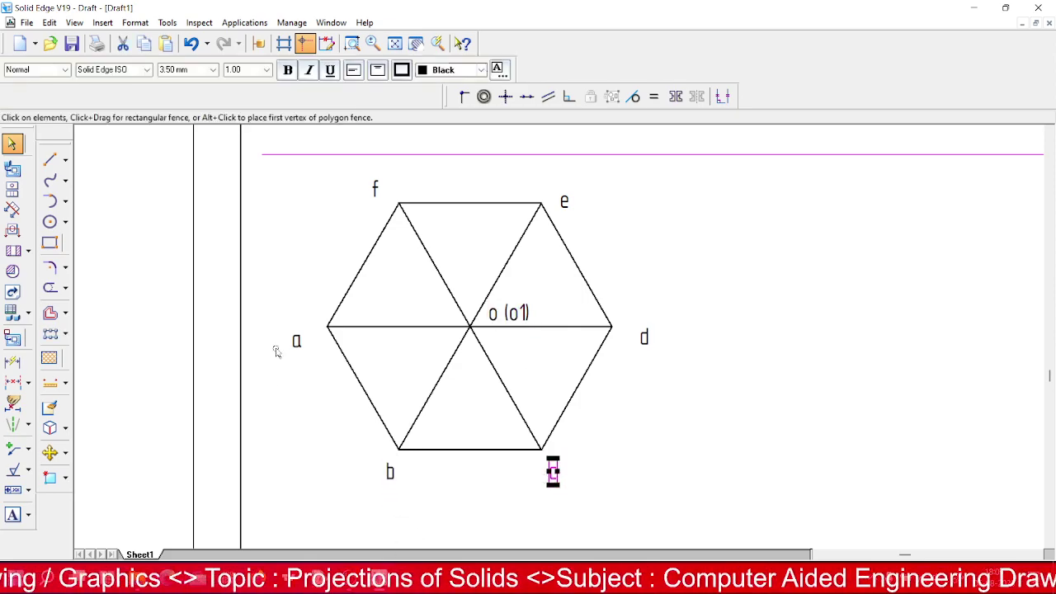
- Reposition labels a, f, e and d so each sits close to its hexagon corner
left_click(298, 342)
left_click_drag(302, 346, 315, 335)
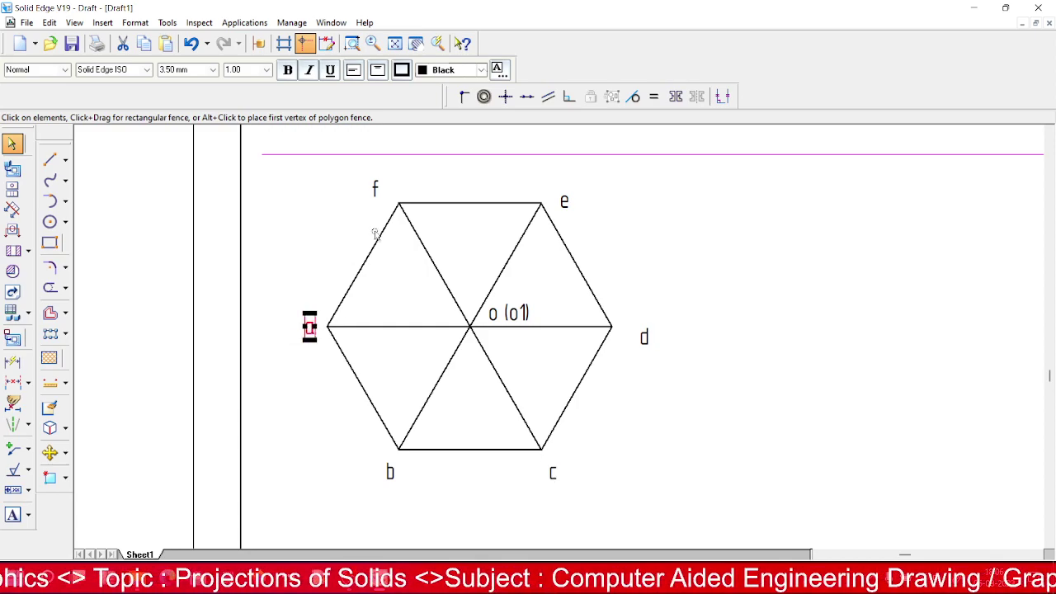
left_click_drag(380, 203, 396, 194)
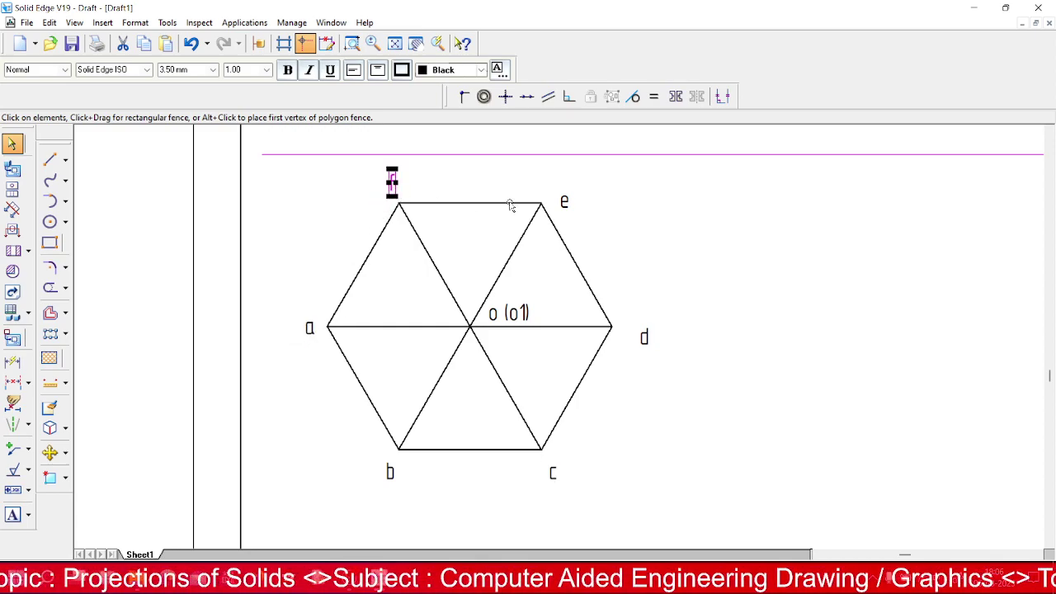
left_click(568, 197)
left_click_drag(568, 198, 555, 183)
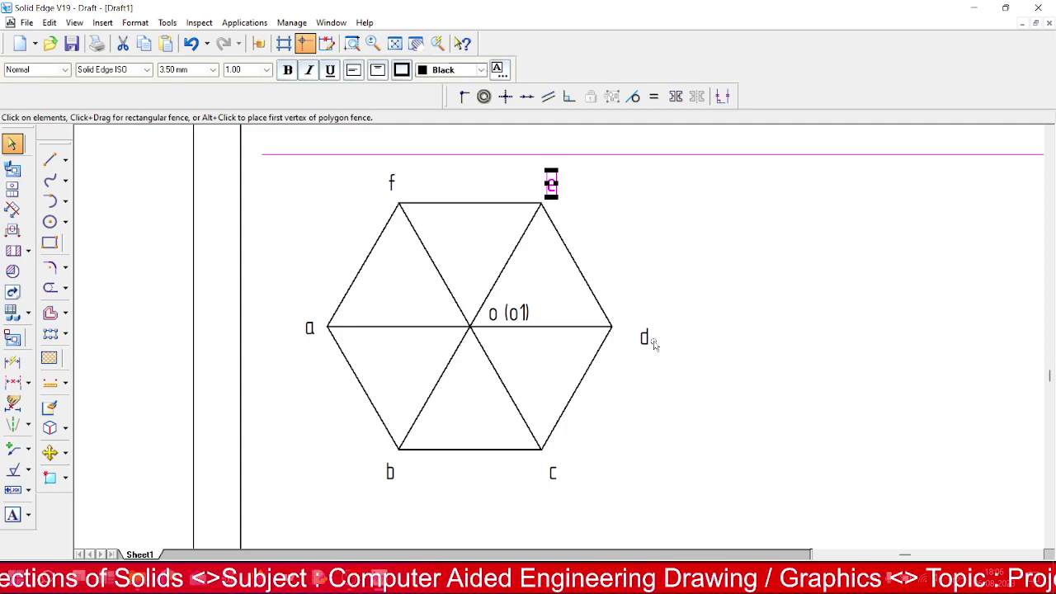
left_click_drag(647, 341, 628, 340)
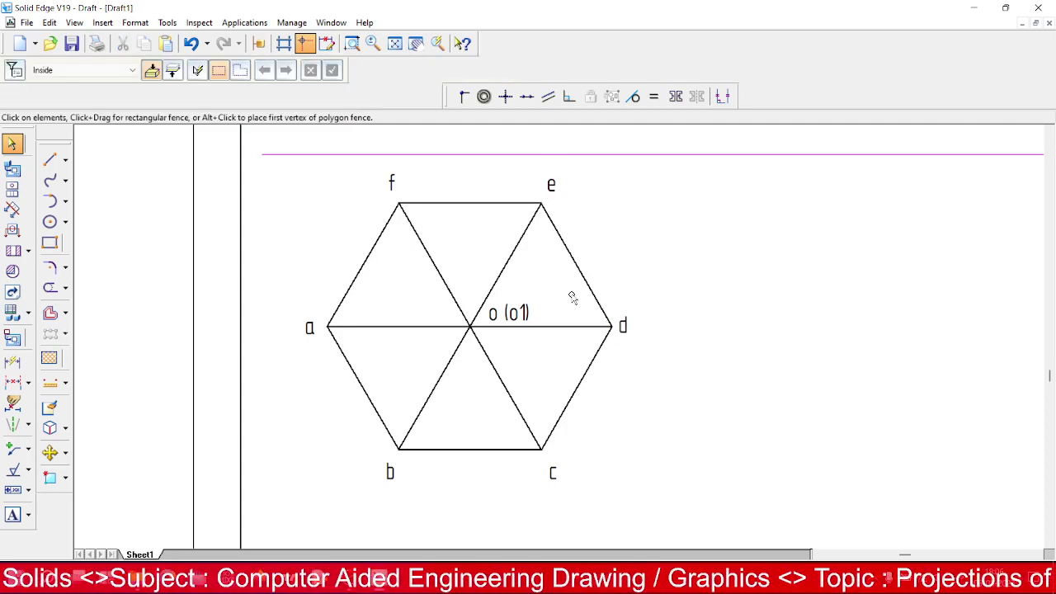
- Draw a vertical line from the hexagon's centre up to the reference line and continue it 70 mm at 90 degrees as the axis
left_click(395, 44)
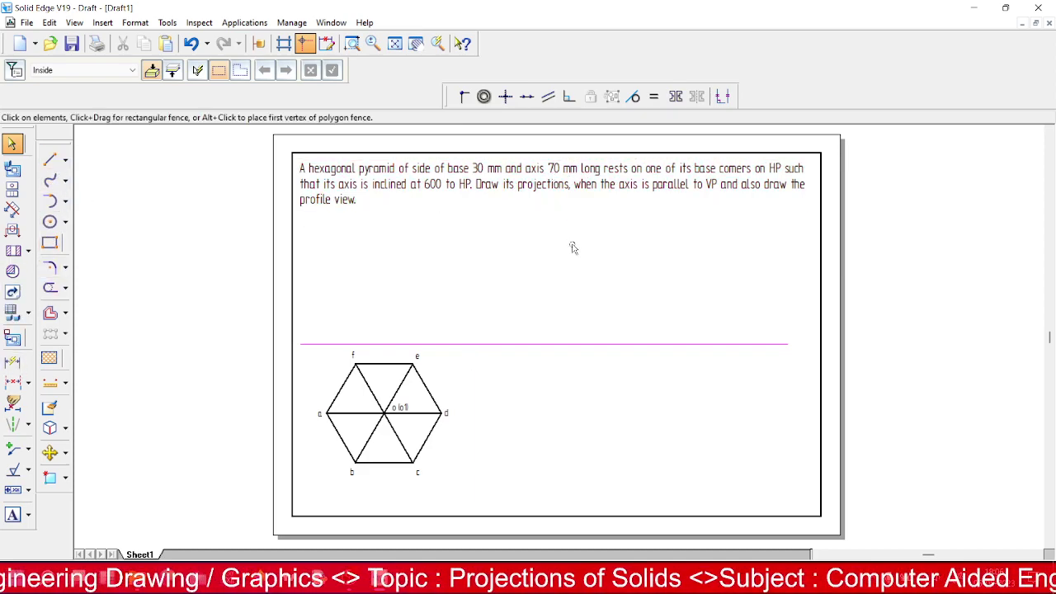
left_click(49, 160)
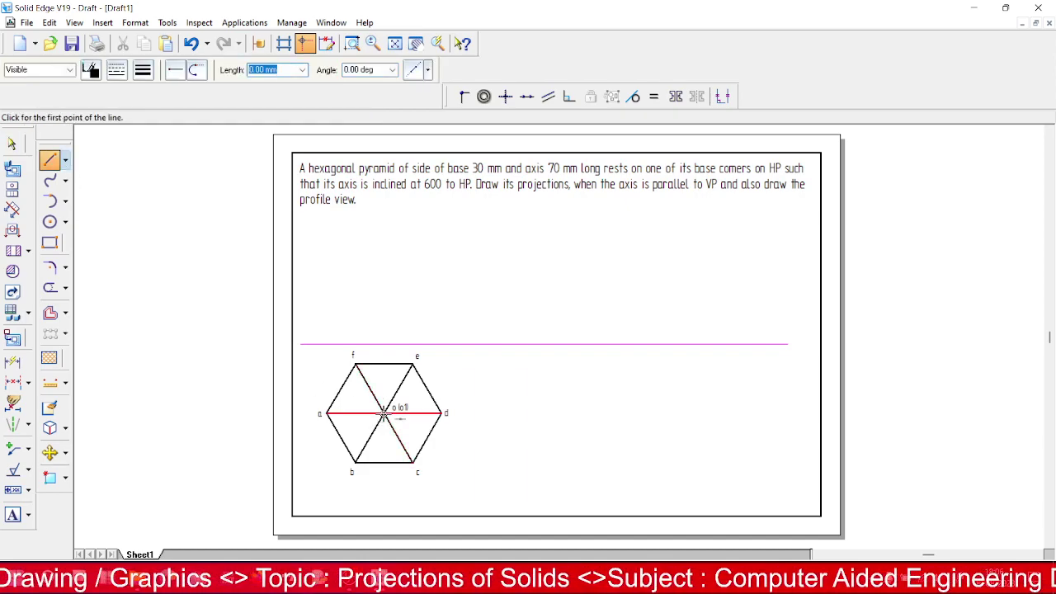
left_click(384, 414)
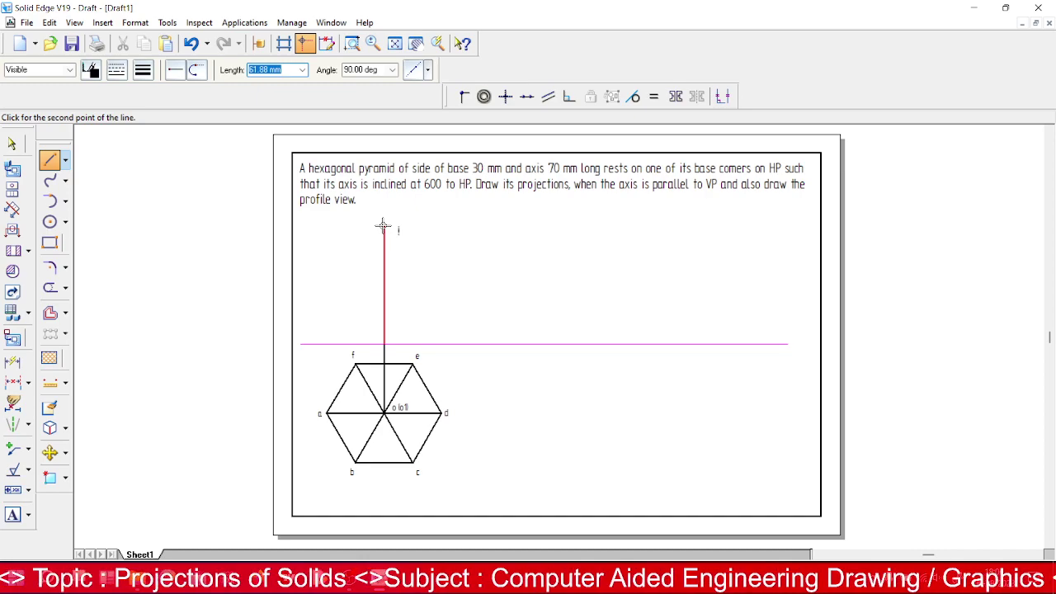
type("70")
key("Tab")
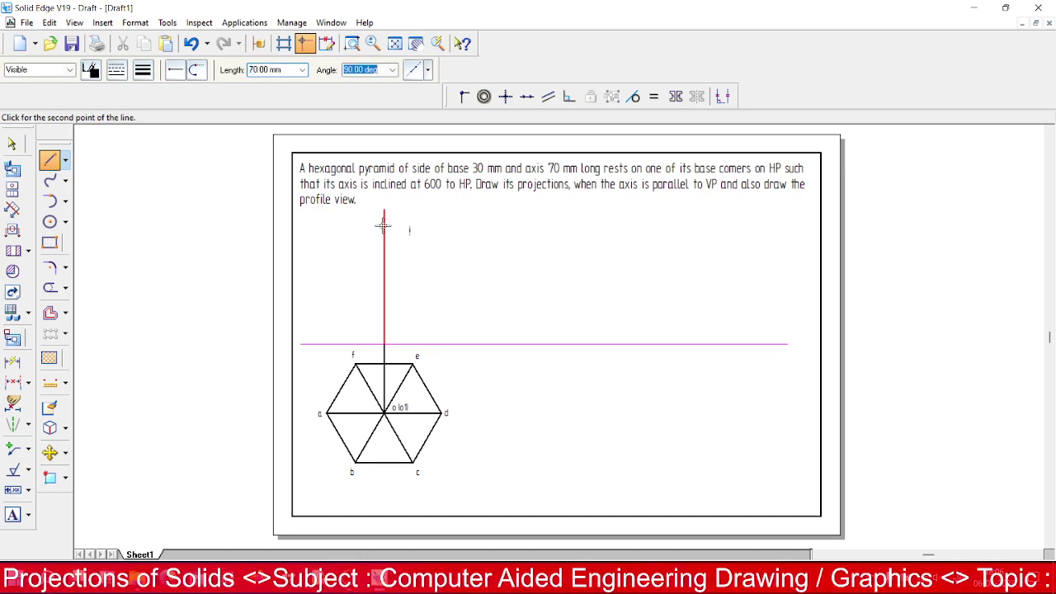
key("Tab")
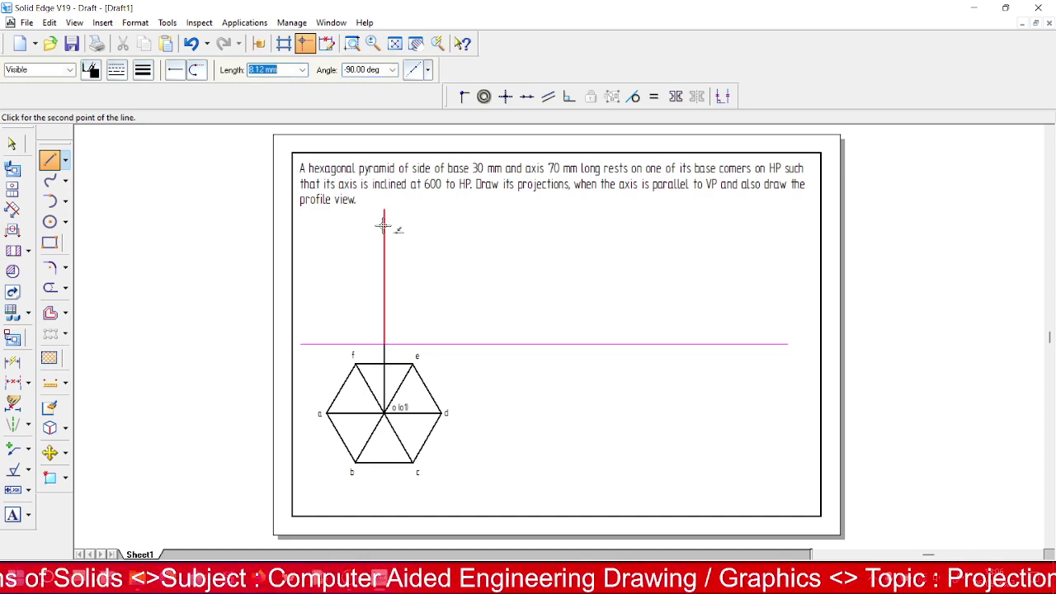
left_click(465, 261)
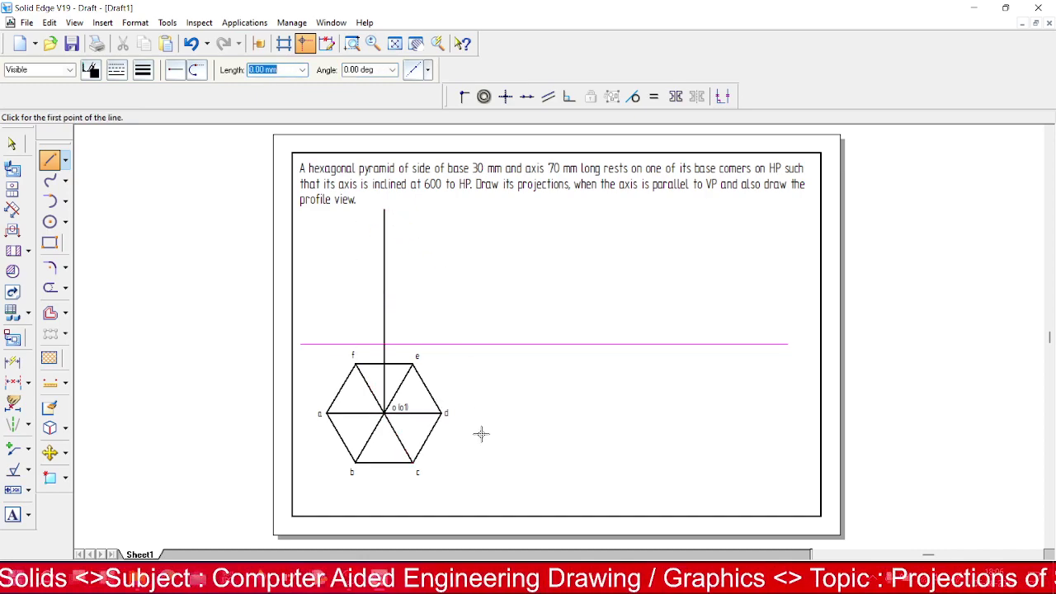
- Delete the vertical segment between the hexagon's centre and the reference line
left_click(12, 143)
left_click(383, 387)
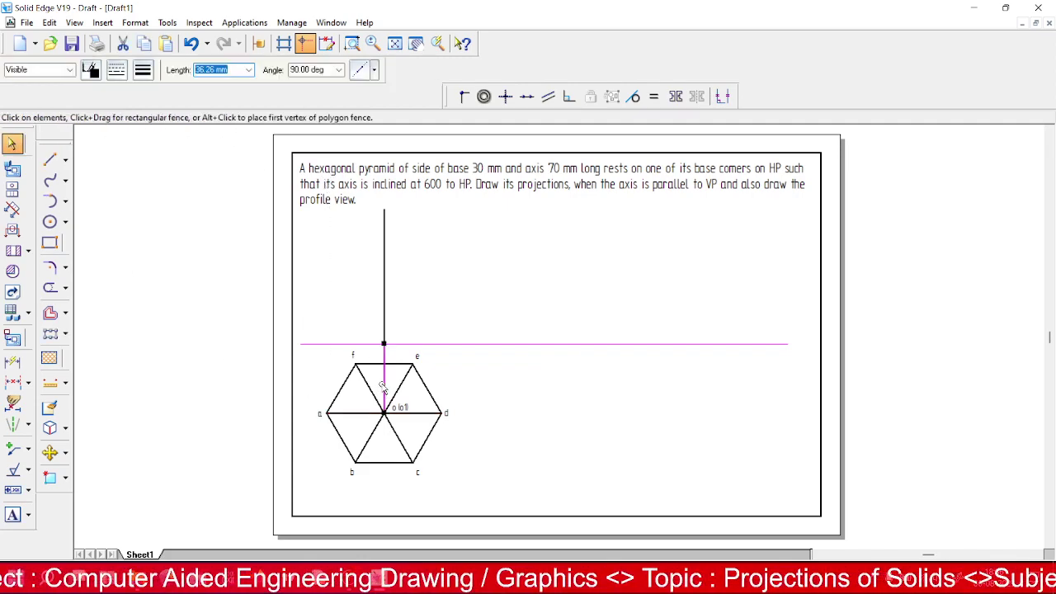
key("Delete")
- Draw vertical projector lines from hexagon corners a, d and b up past the reference line
left_click(351, 44)
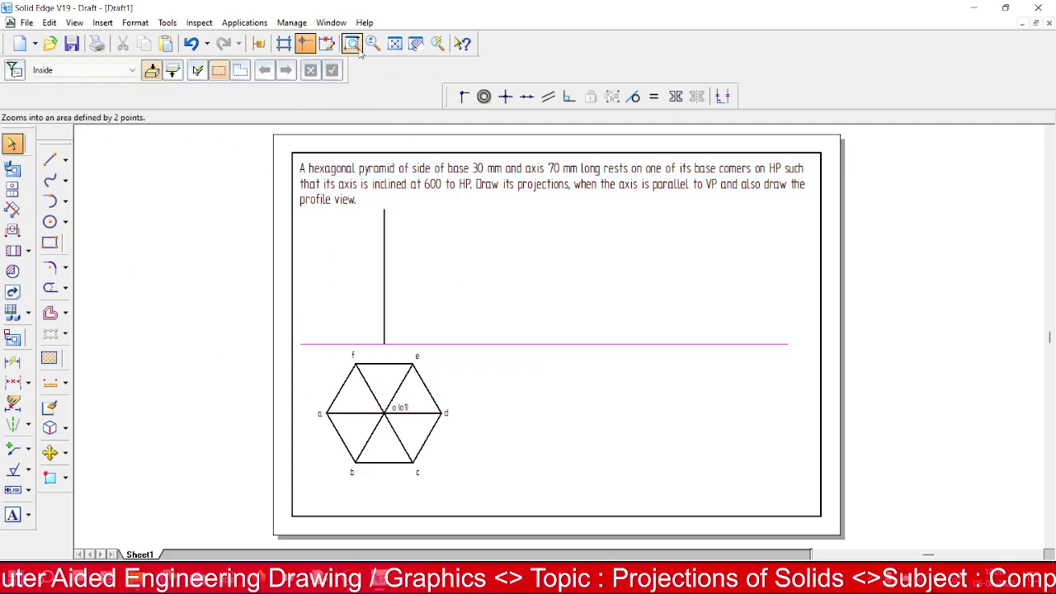
left_click(281, 203)
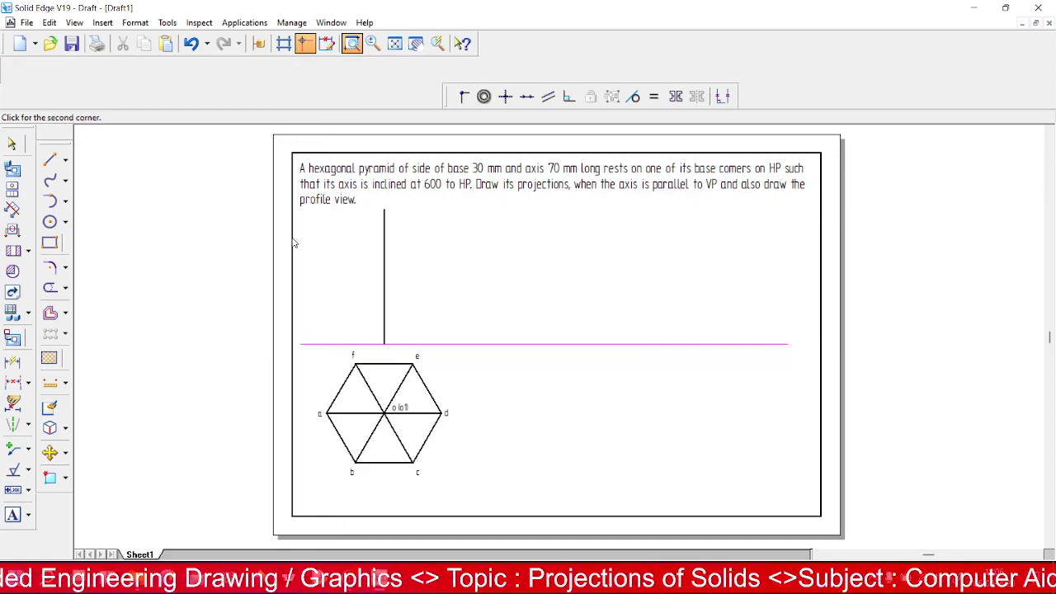
left_click(483, 500)
key("l")
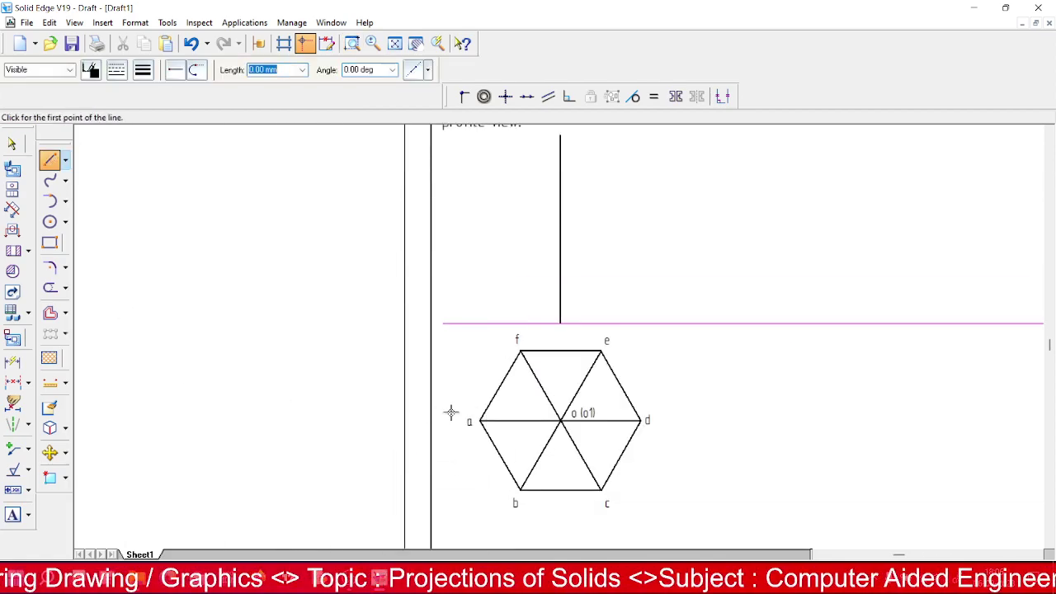
left_click(481, 422)
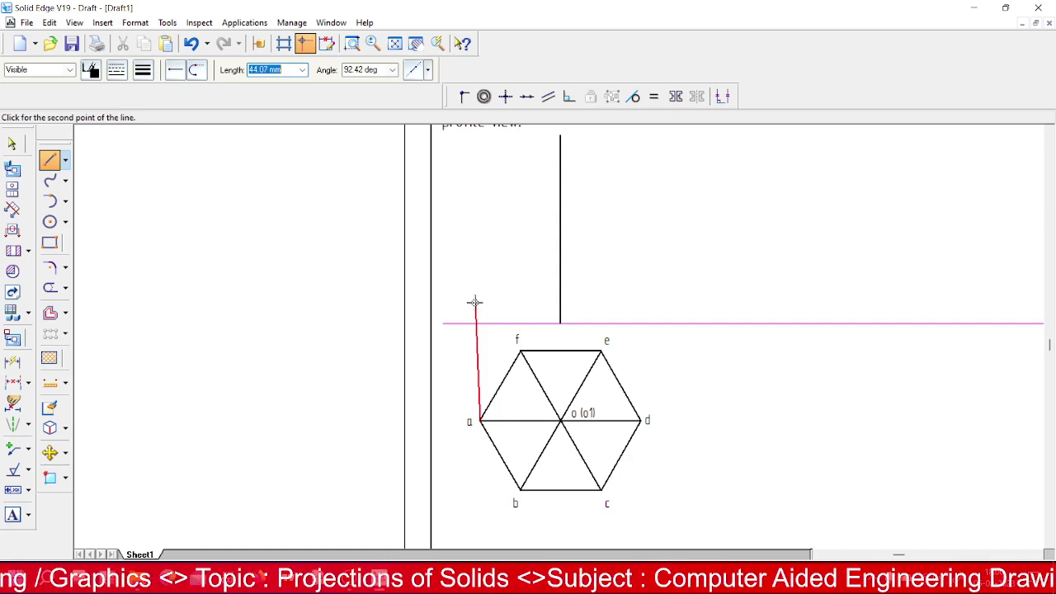
left_click(479, 299)
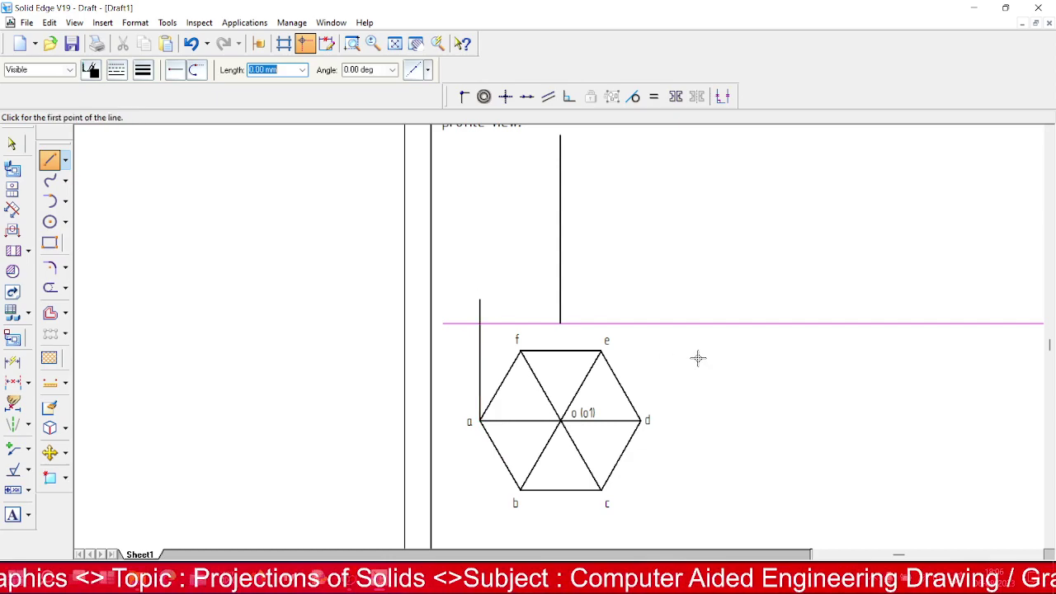
left_click(641, 421)
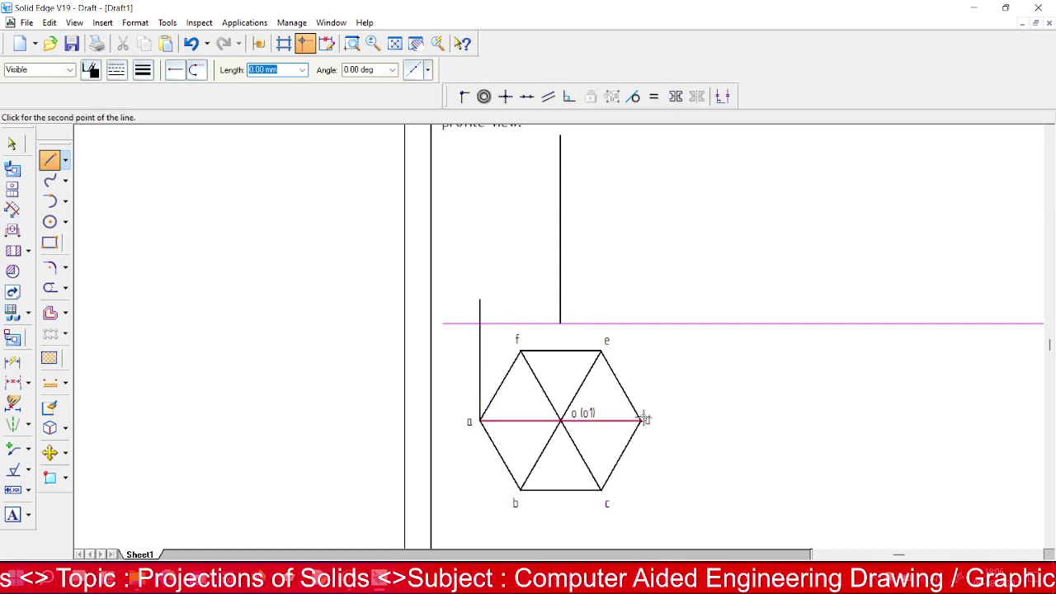
left_click(640, 272)
left_click(519, 489)
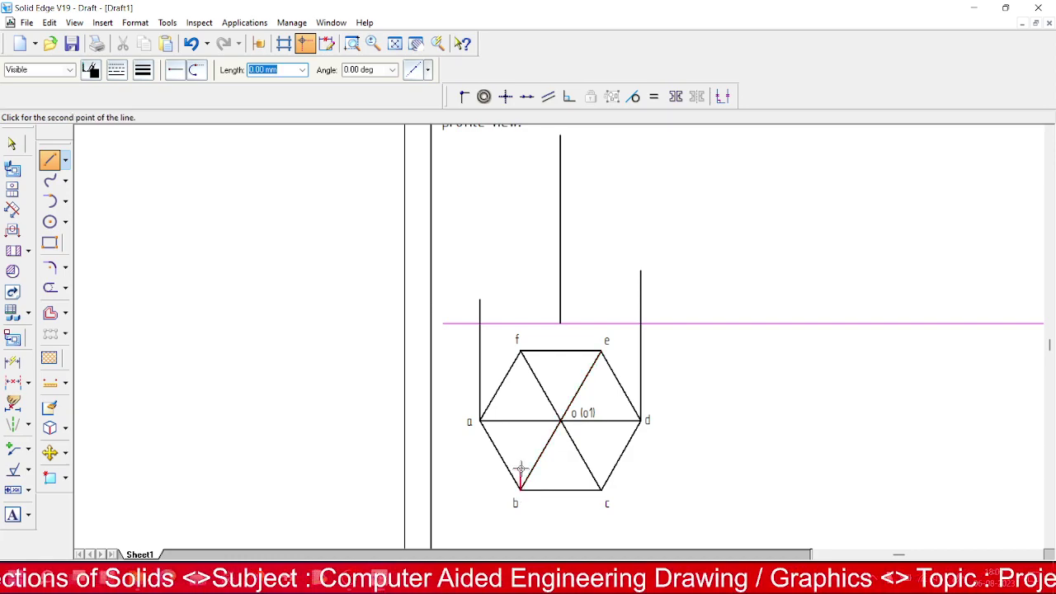
left_click(520, 285)
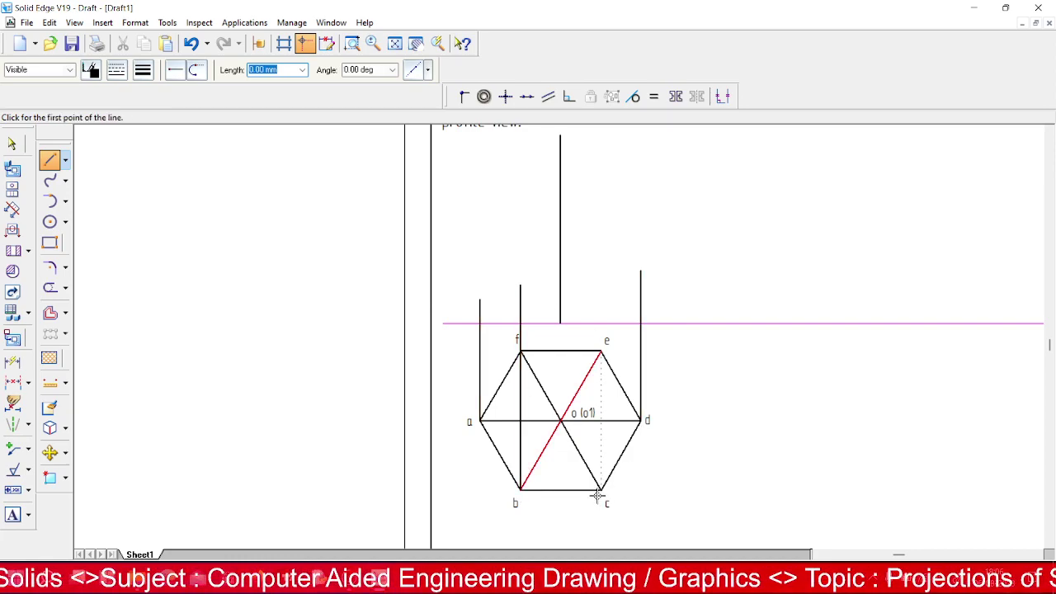
- Draw a vertical projector line from hexagon corner c through corner e, extending past the reference line
left_click(601, 489)
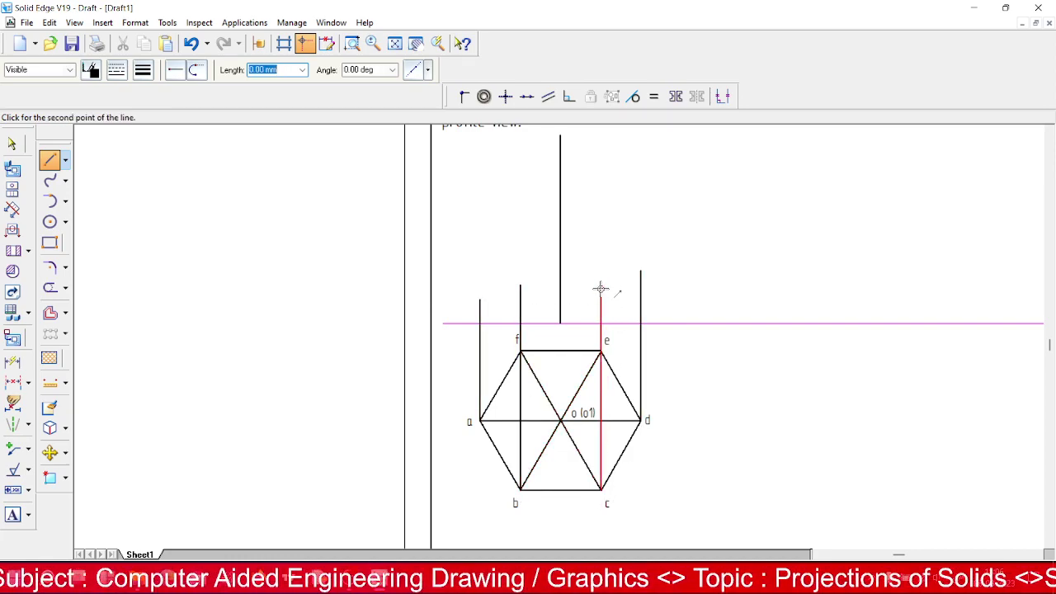
left_click(601, 284)
left_click(12, 143)
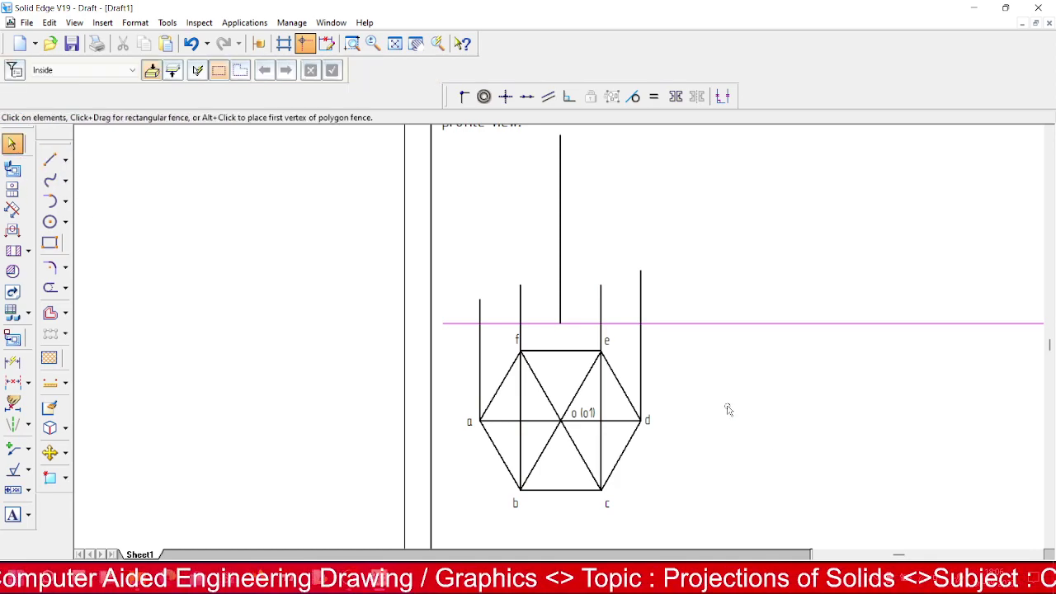
- Set the four vertical projector lines to a 0.13 mm line width and magenta colour
left_click(641, 338)
left_click(601, 341)
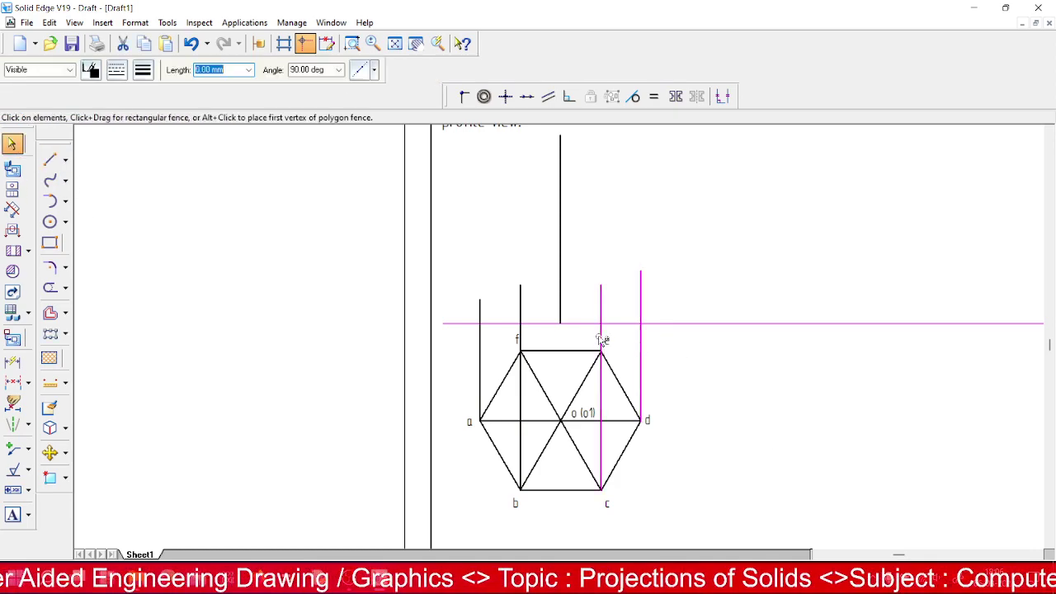
left_click(520, 305, "ctrl")
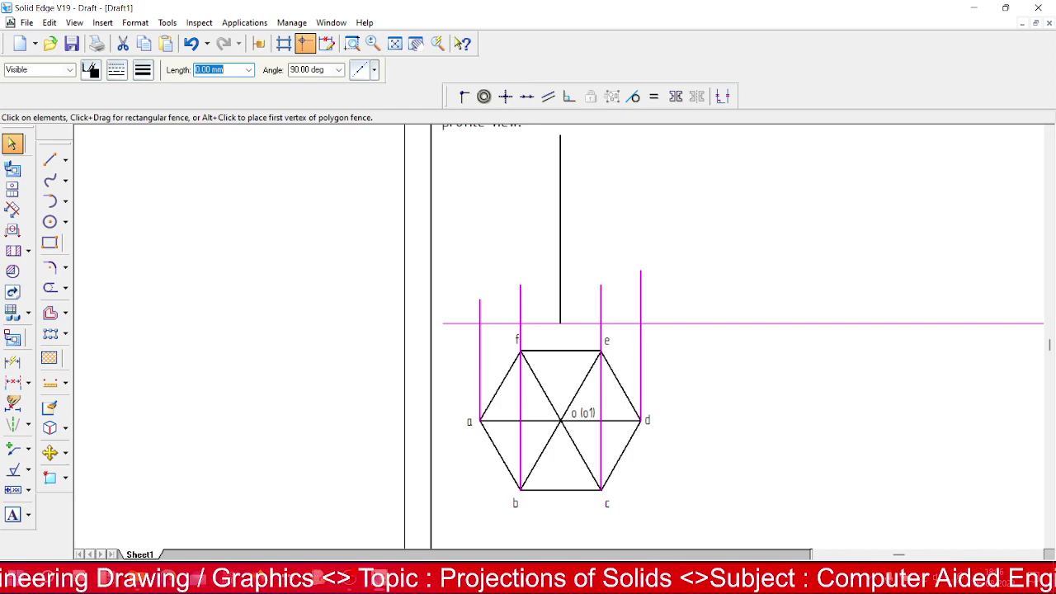
left_click(143, 69)
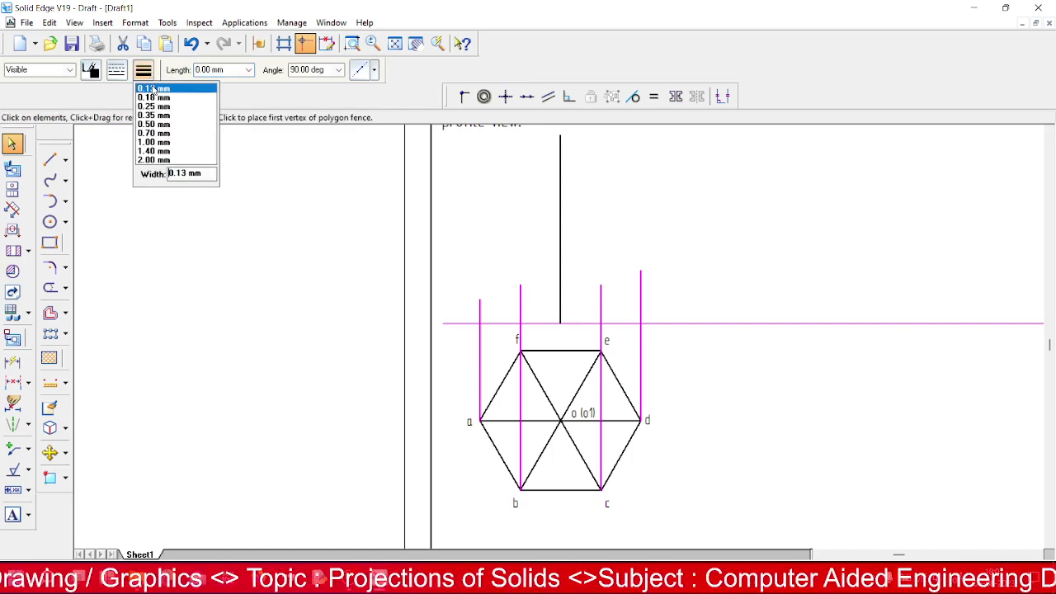
left_click(154, 89)
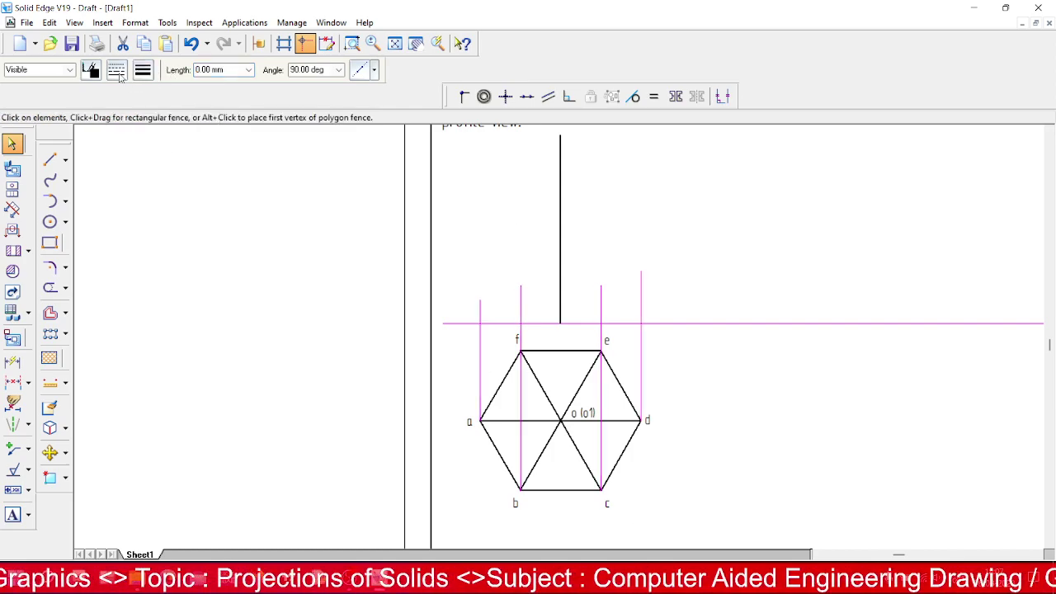
left_click(91, 69)
left_click(102, 117)
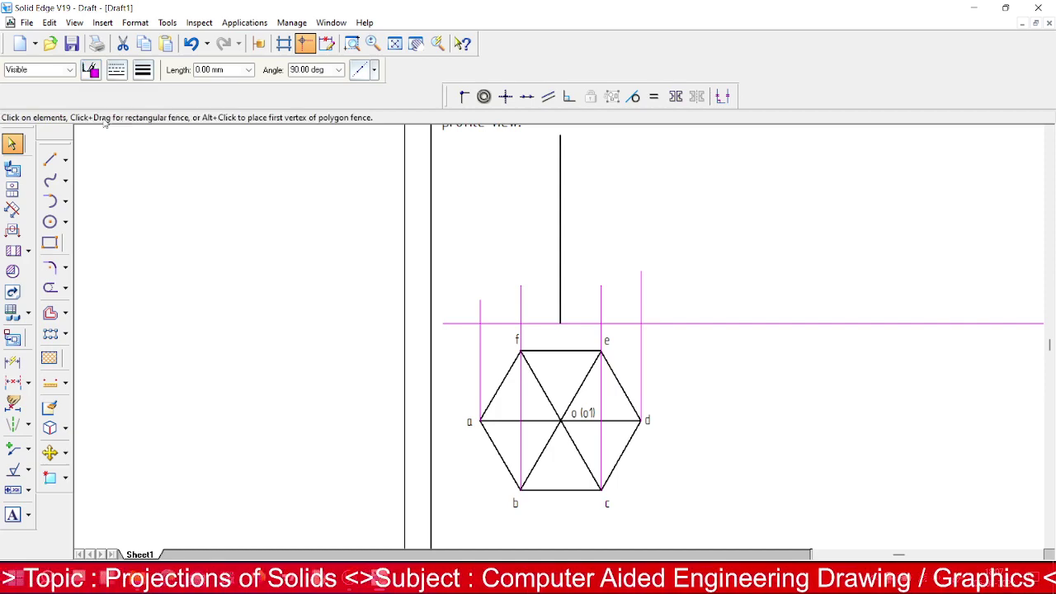
left_click(670, 531)
- Trim the parts of the four projector lines that extend above the reference line
left_click(49, 287)
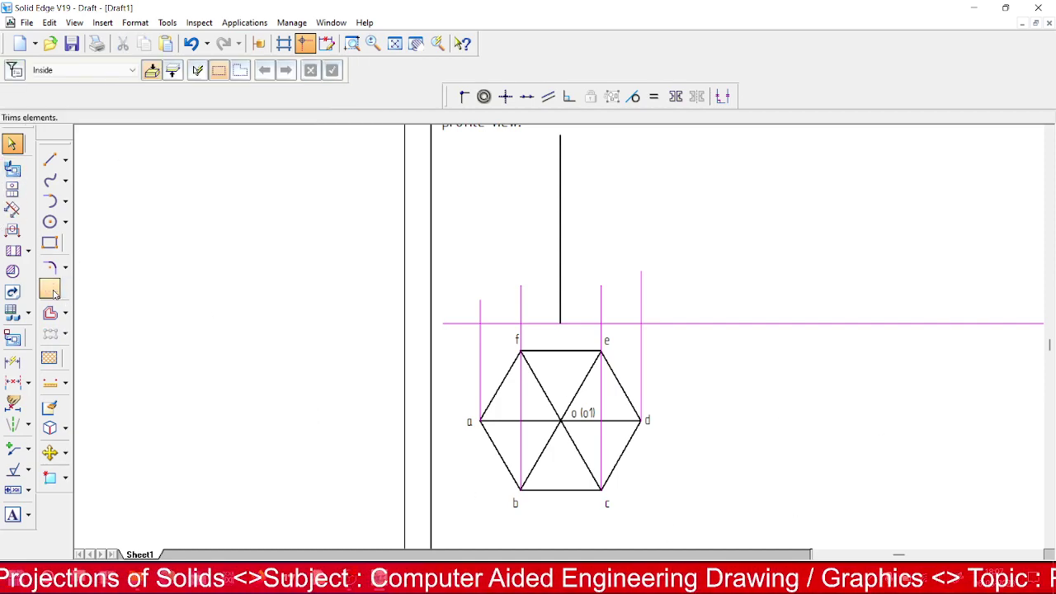
left_click_drag(464, 317, 523, 309)
left_click_drag(667, 300, 669, 298)
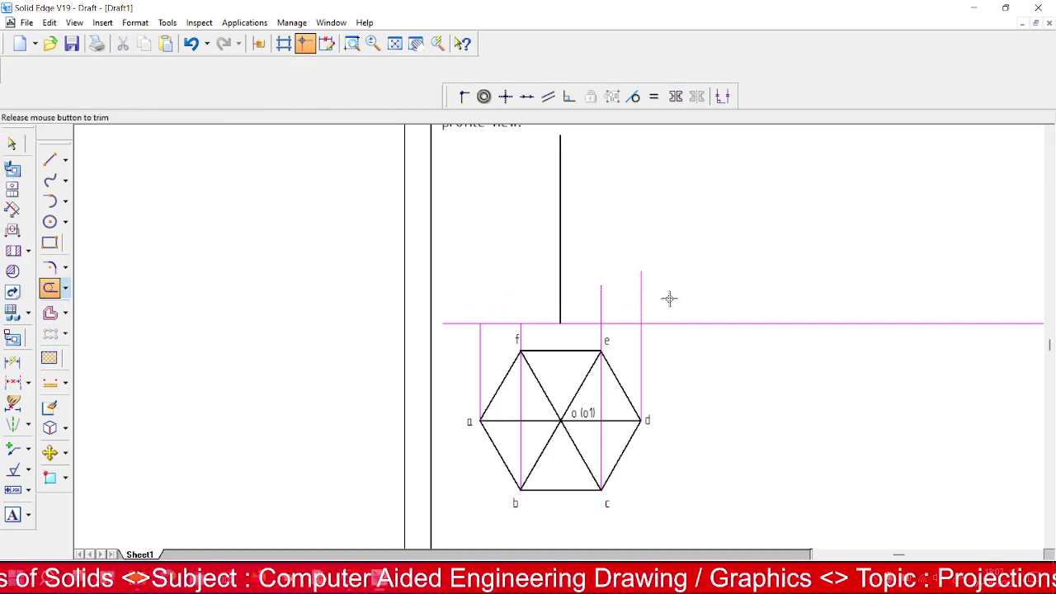
left_click_drag(597, 300, 598, 301)
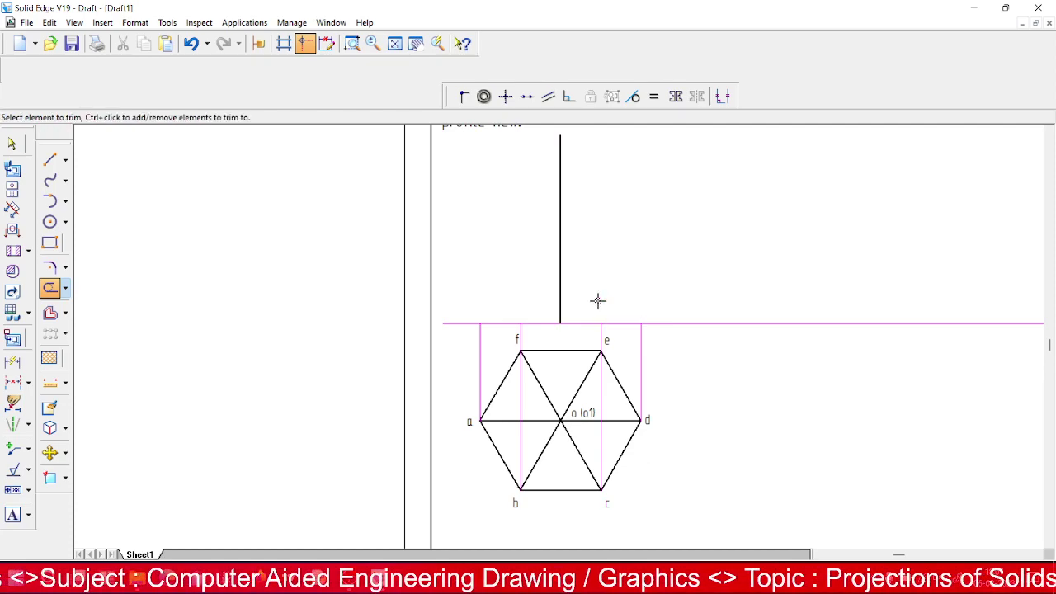
- Draw the outer slant edges from the axis apex to where the projectors from a and d meet the reference line
left_click(394, 42)
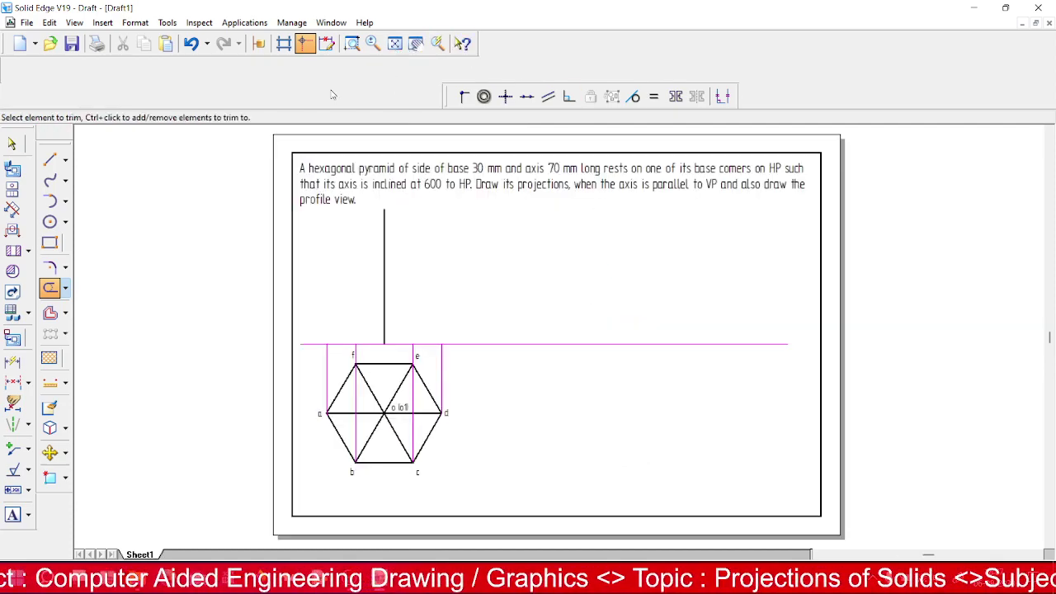
left_click(50, 159)
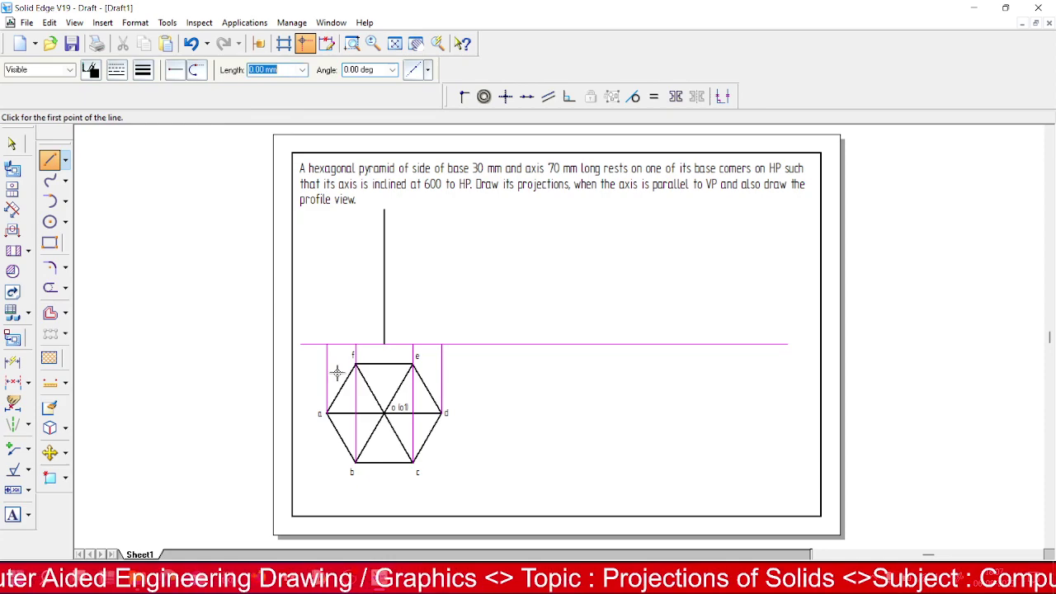
left_click(383, 210)
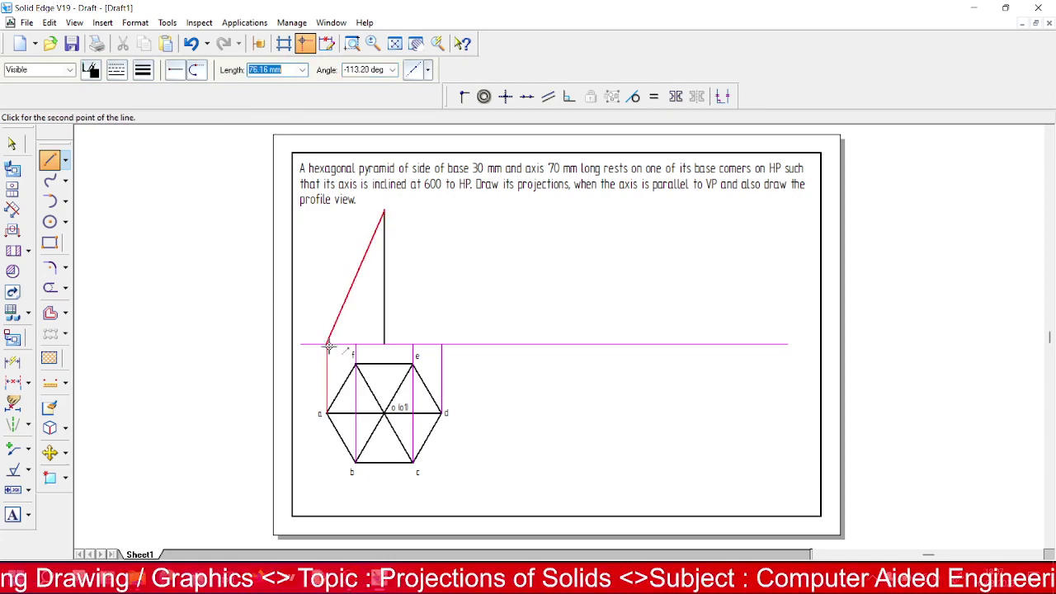
left_click(328, 345)
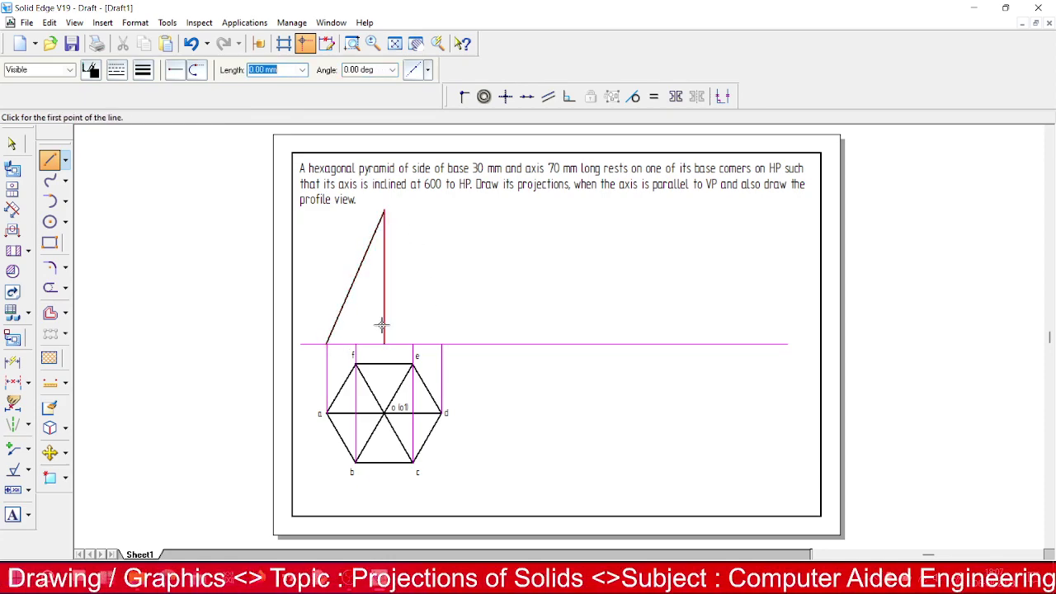
left_click(383, 212)
left_click(442, 345)
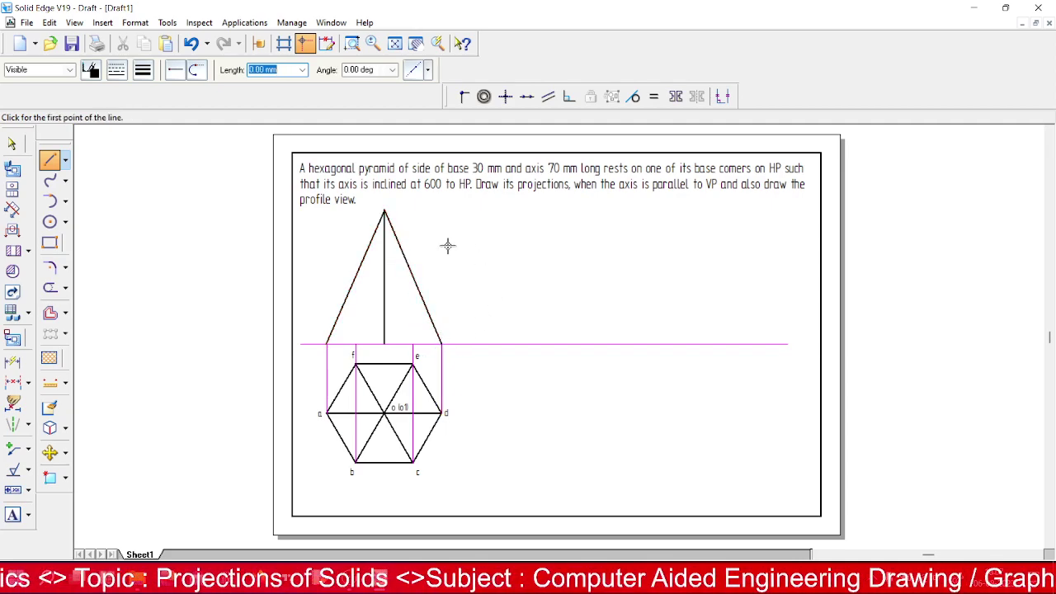
- Draw the inner slant edges from the apex to where the c–e and b–f projectors meet the reference line
left_click(383, 211)
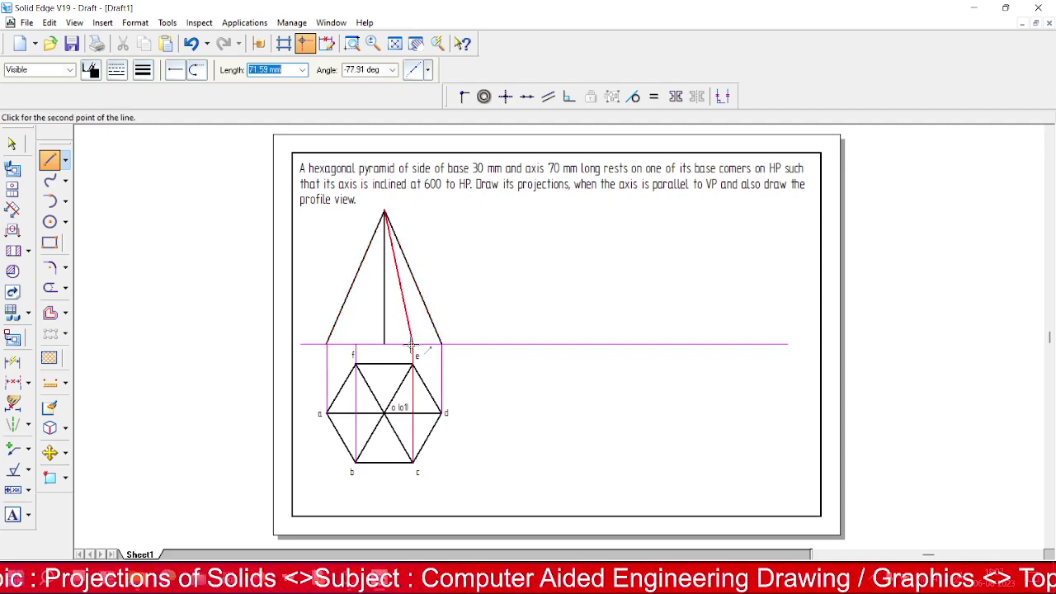
left_click(413, 343)
left_click(384, 212)
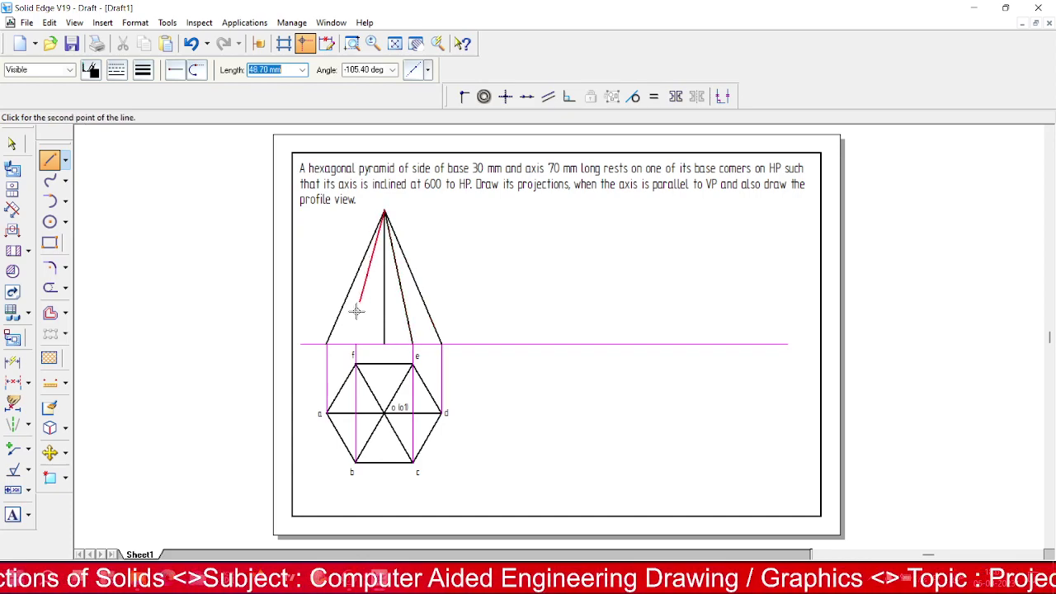
left_click(356, 343)
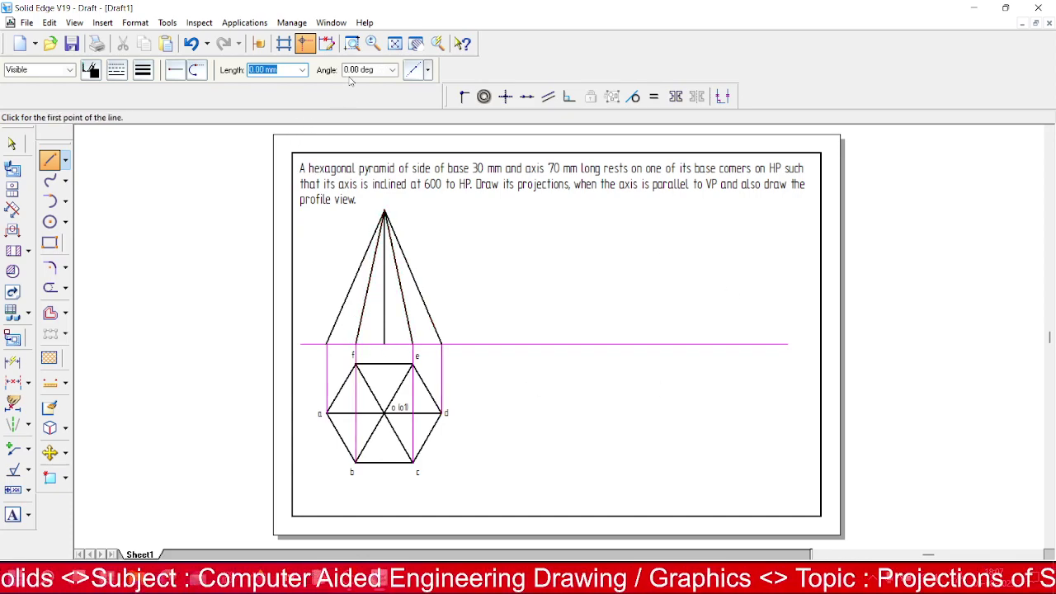
- Draw the front view's base line along the reference line between the feet of the two outer slant edges
left_click(351, 43)
left_click(368, 206)
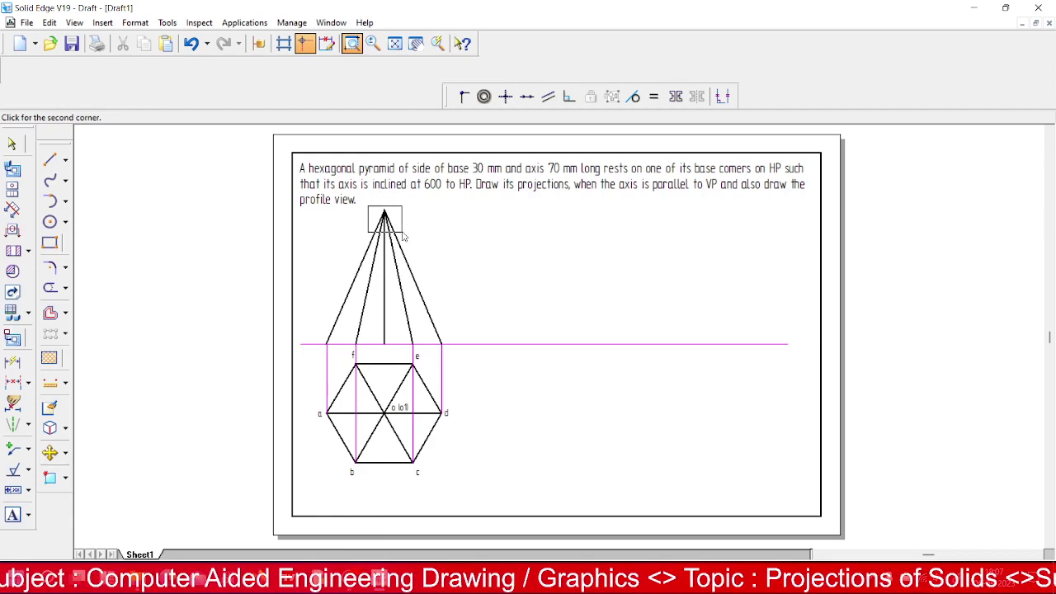
left_click(402, 237)
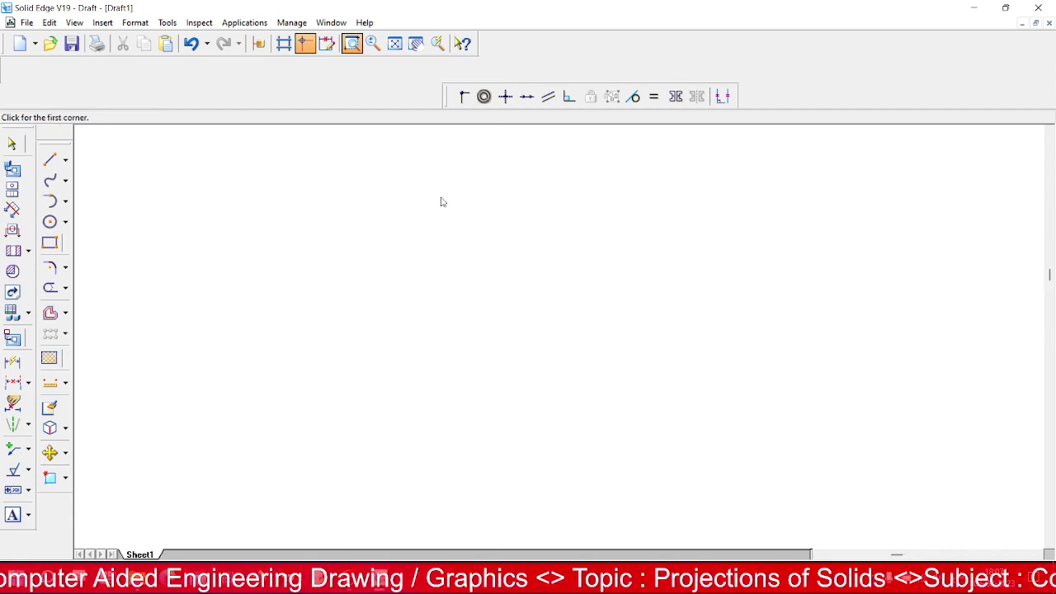
left_click(394, 43)
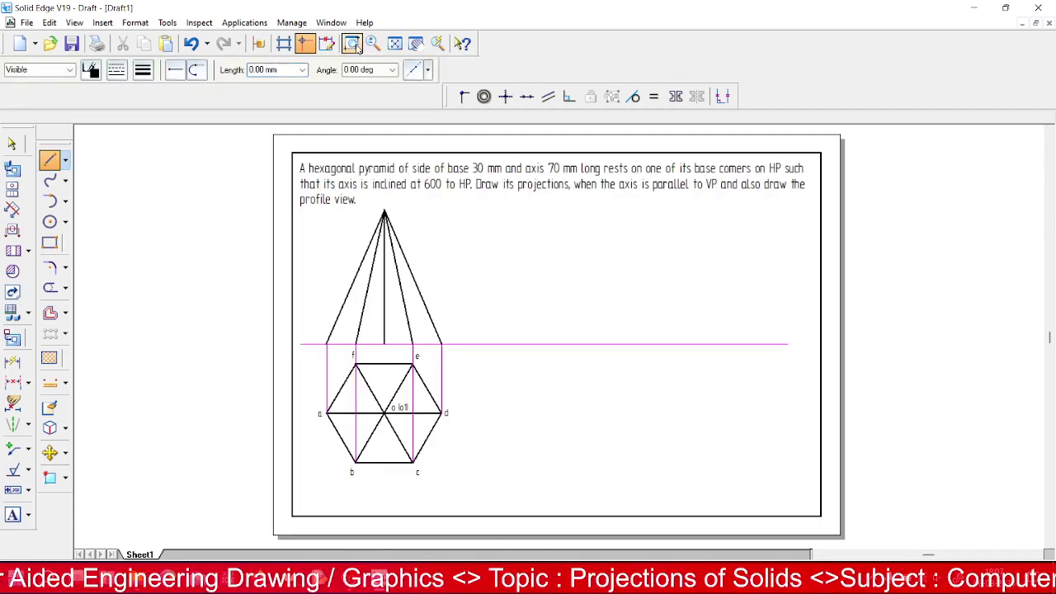
left_click(322, 338)
left_click(475, 363)
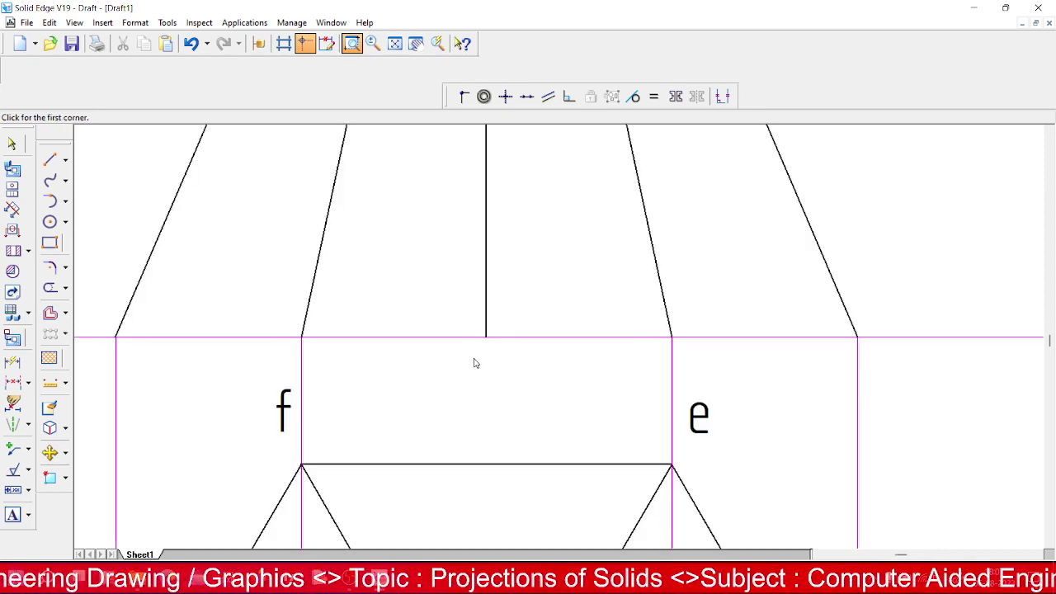
left_click(50, 159)
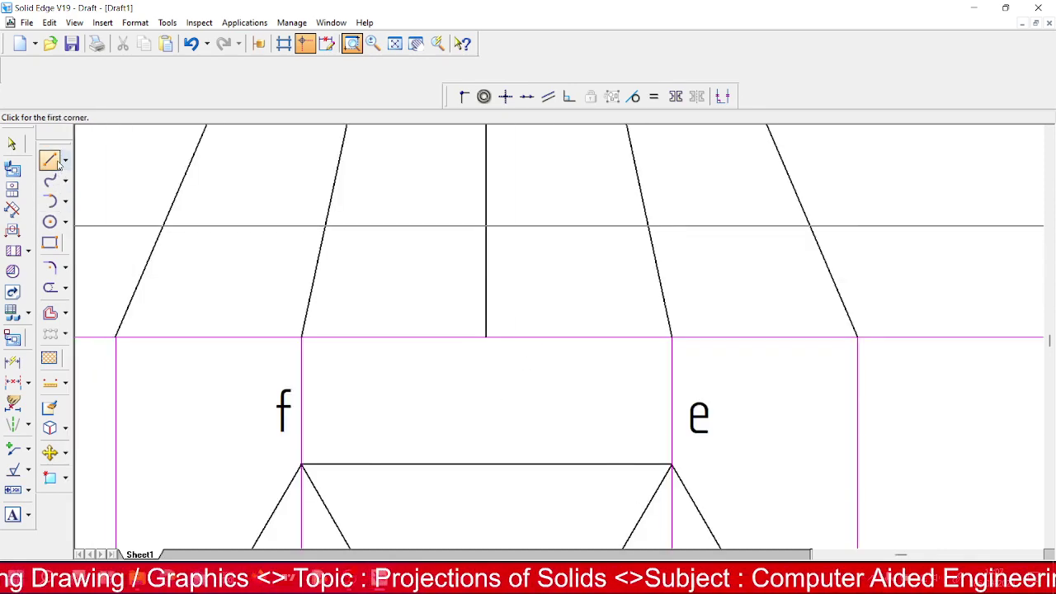
left_click(116, 336)
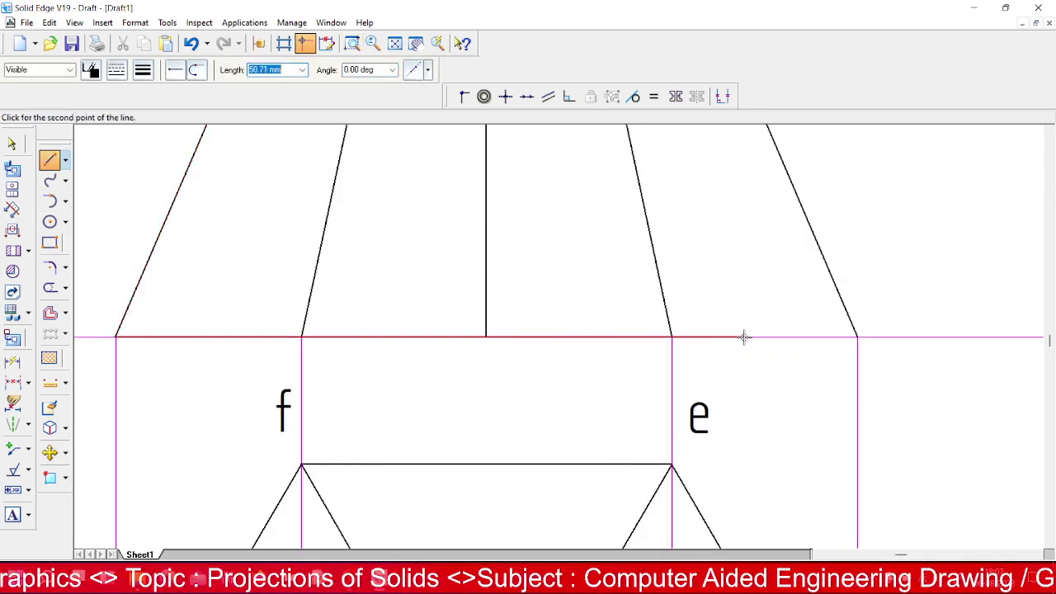
left_click(858, 336)
- Add the label a' at the front-view base point over corner a and move it just above the reference line
left_click(394, 43)
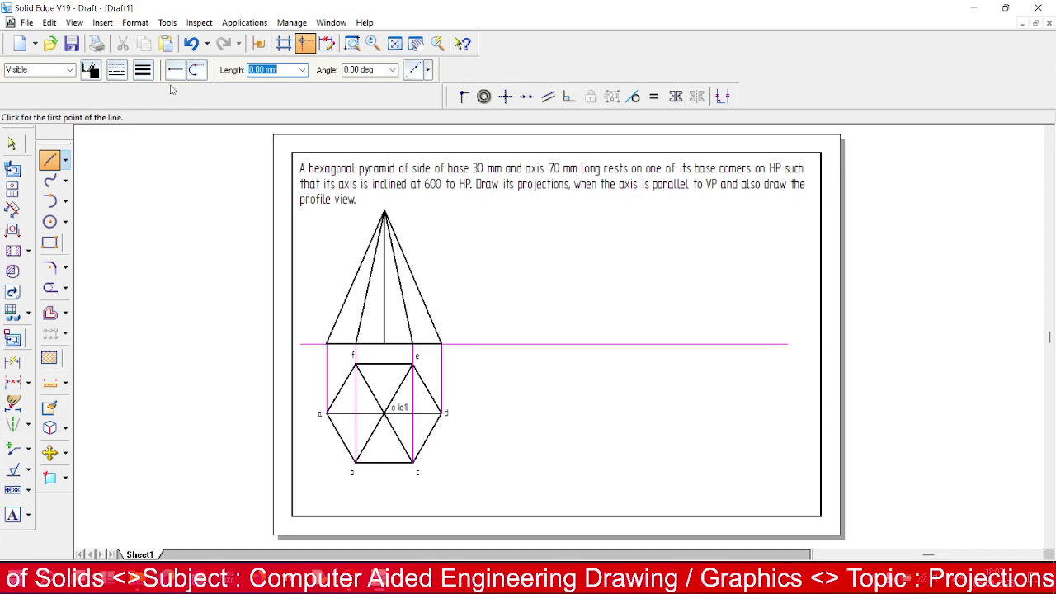
left_click(351, 43)
left_click(304, 316)
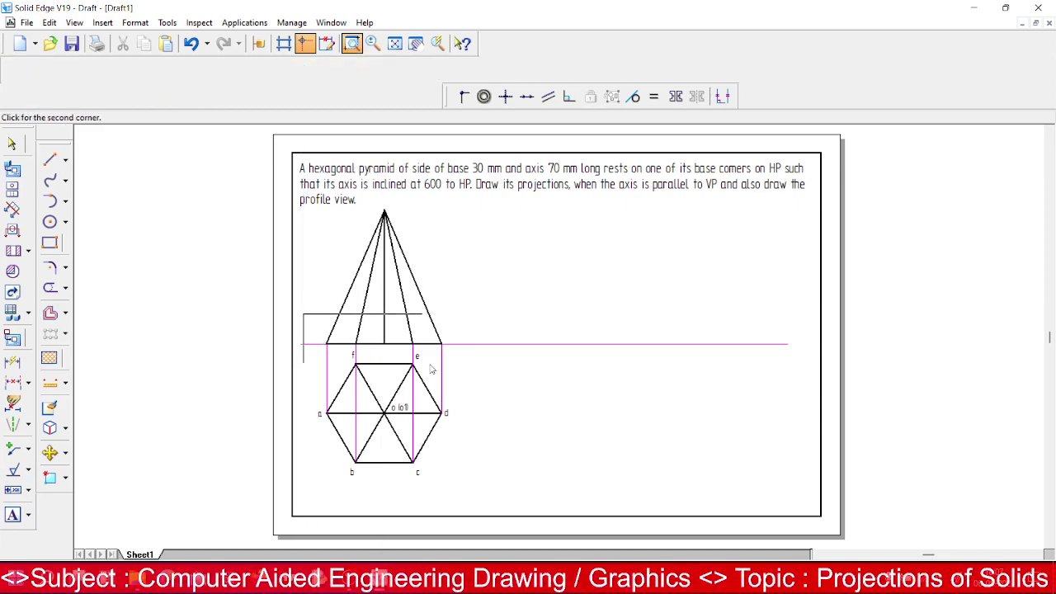
left_click(519, 369)
left_click(12, 515)
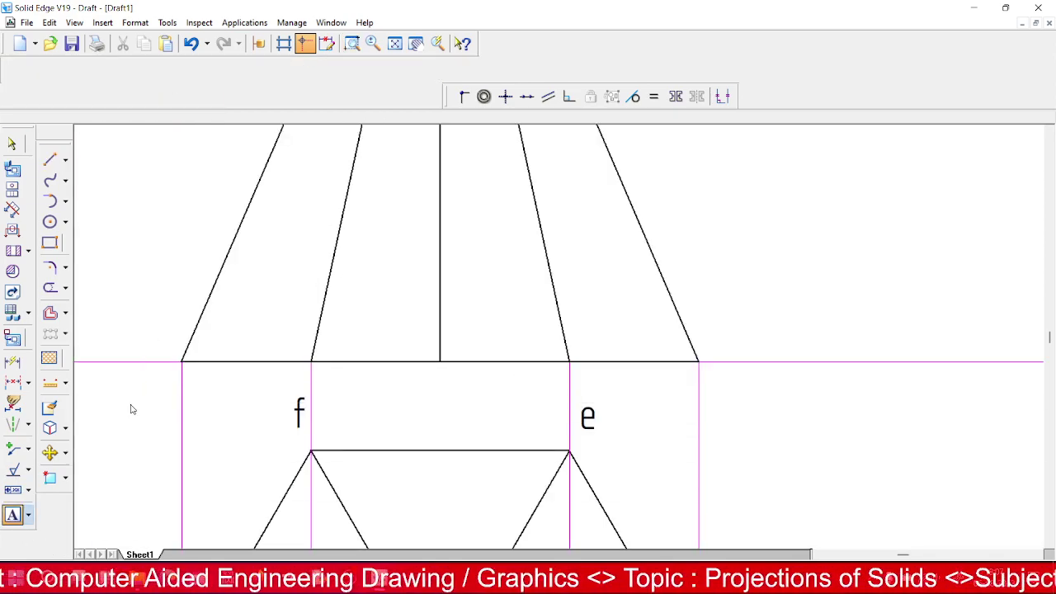
left_click(144, 335)
type("a")
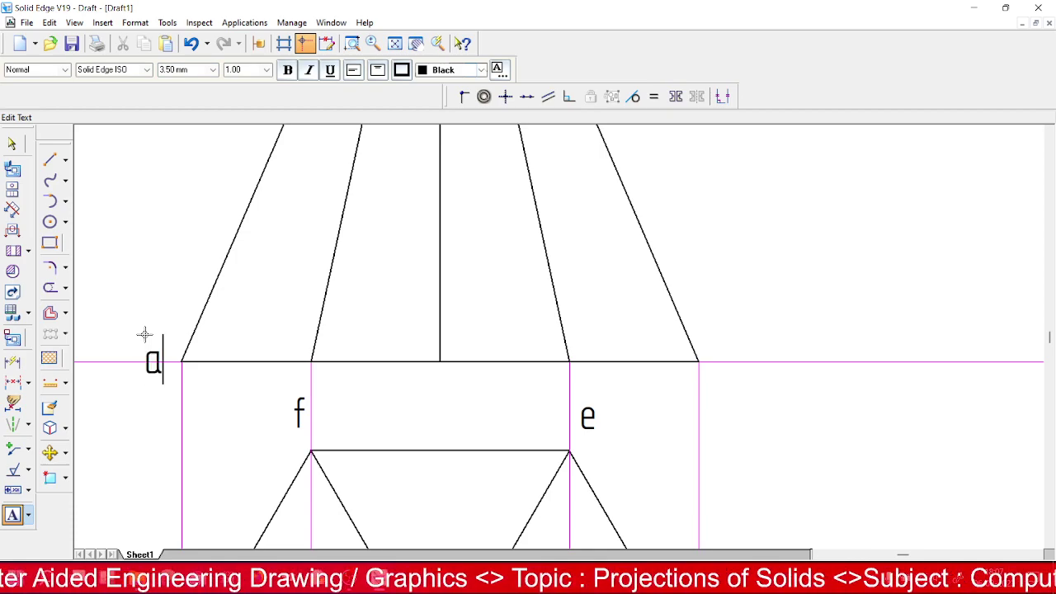
type("'")
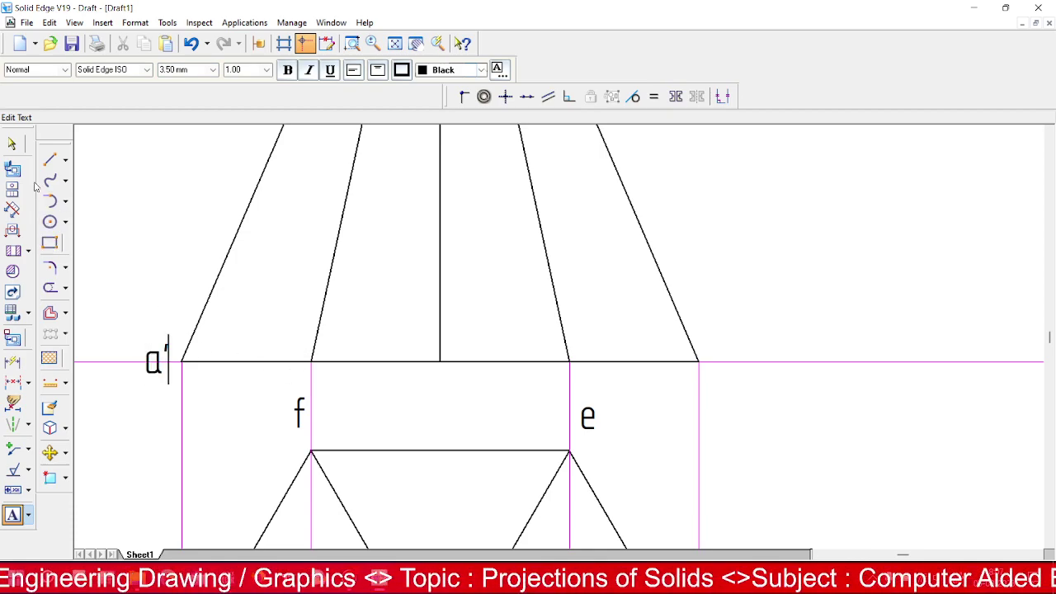
left_click(13, 143)
left_click_drag(152, 360, 155, 330)
left_click(278, 335)
- Add the label b' at the front-view base point over the b–f projector and move it just above the reference line
left_click(13, 514)
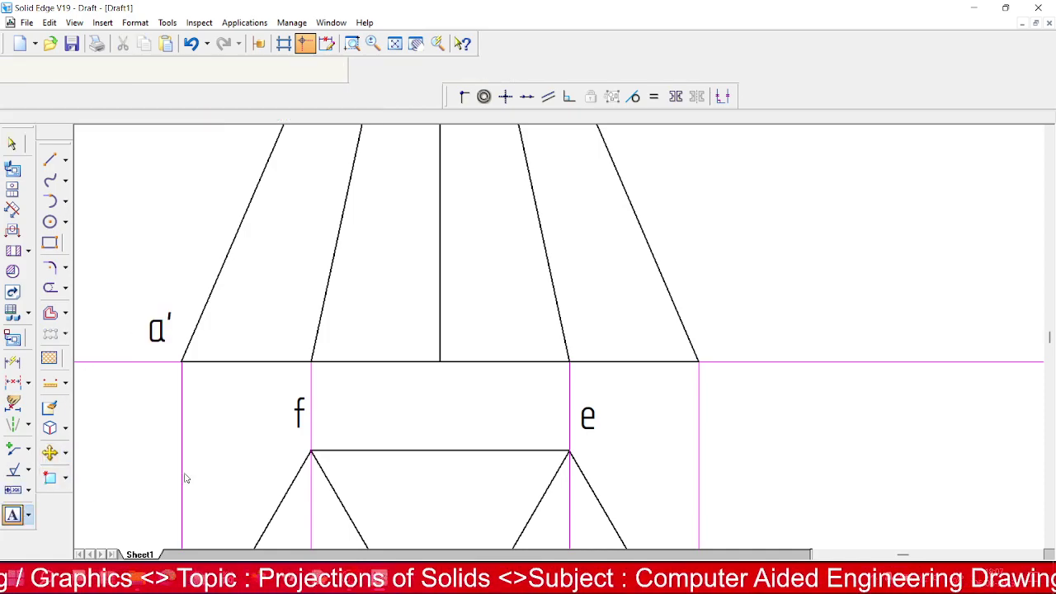
left_click(332, 338)
type("b")
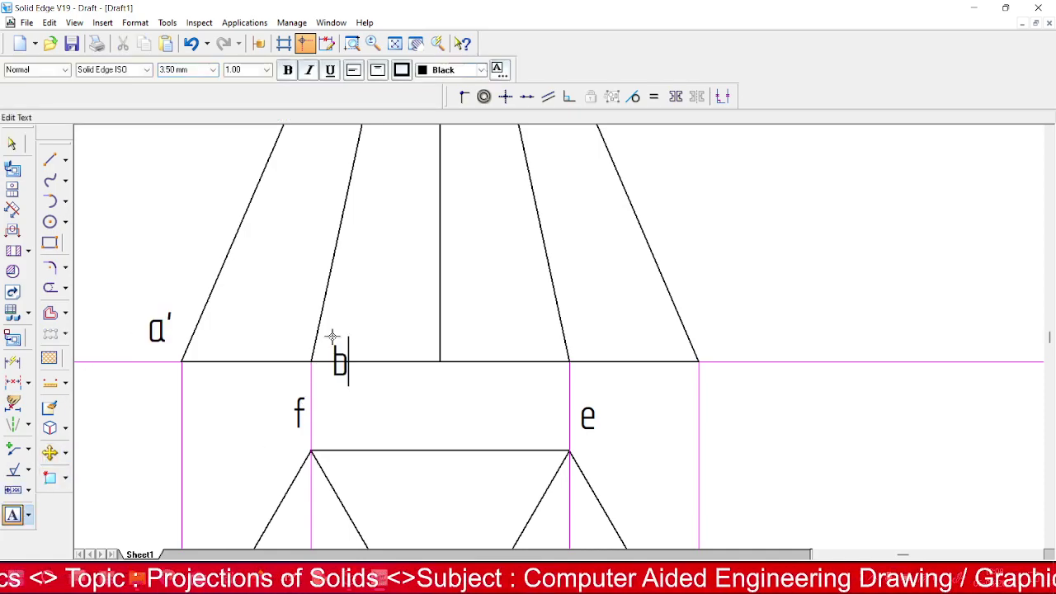
left_click(12, 144)
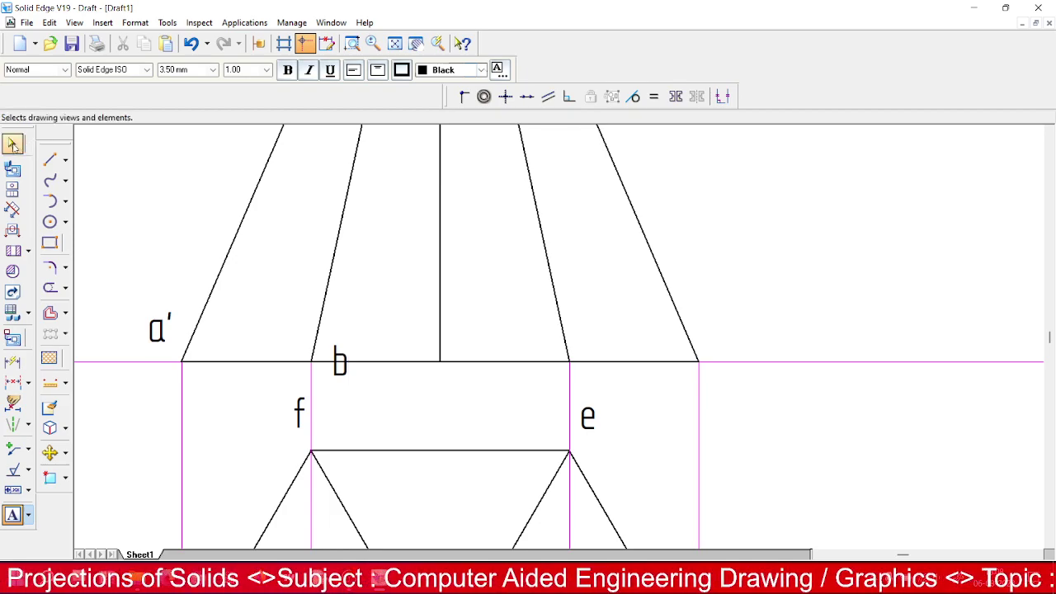
left_click(338, 350)
left_click_drag(339, 343, 339, 308)
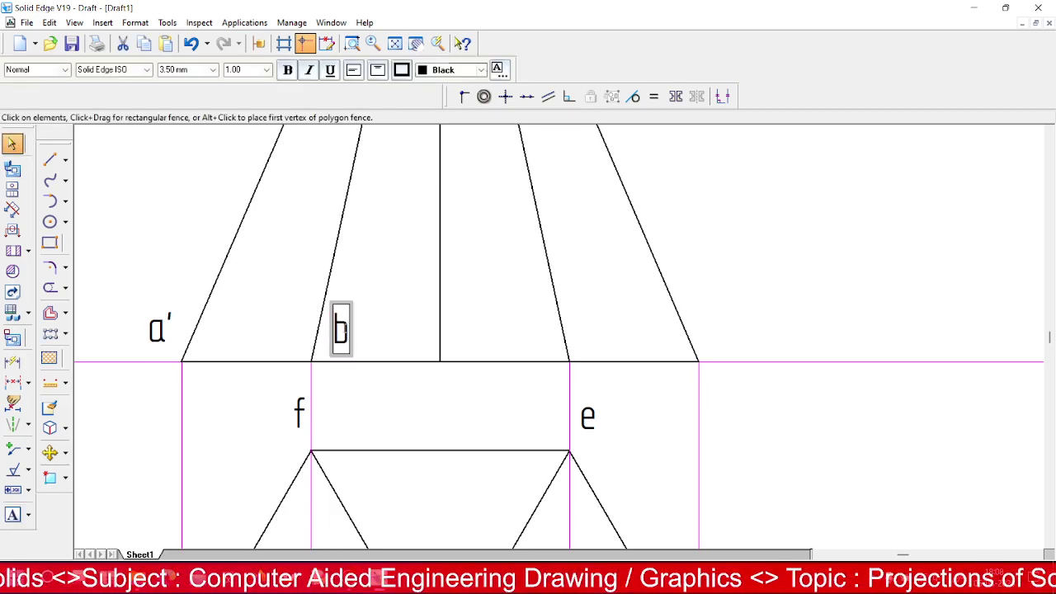
left_click(353, 331)
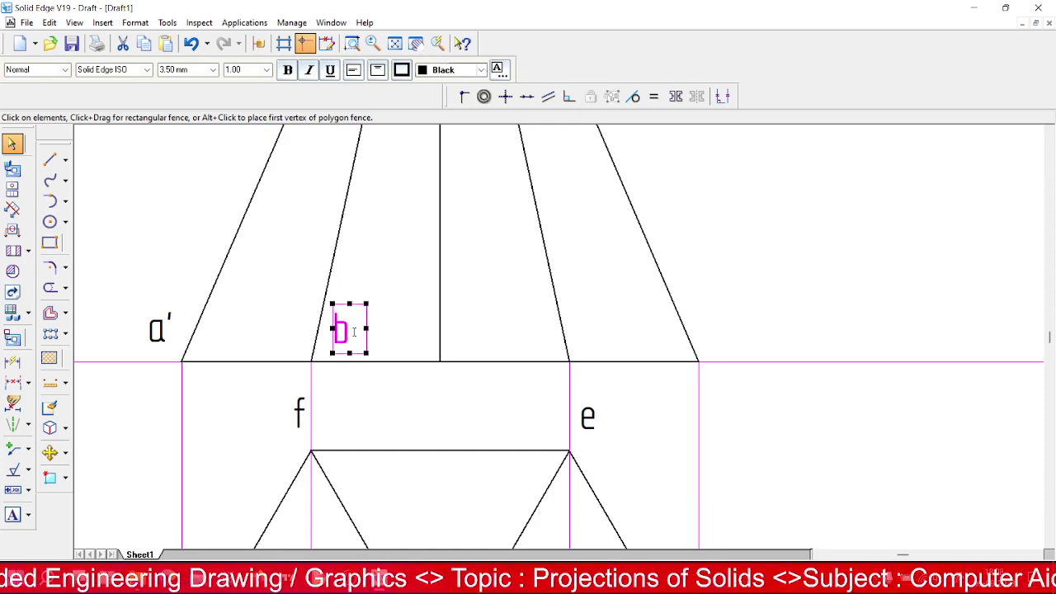
double_click(353, 331)
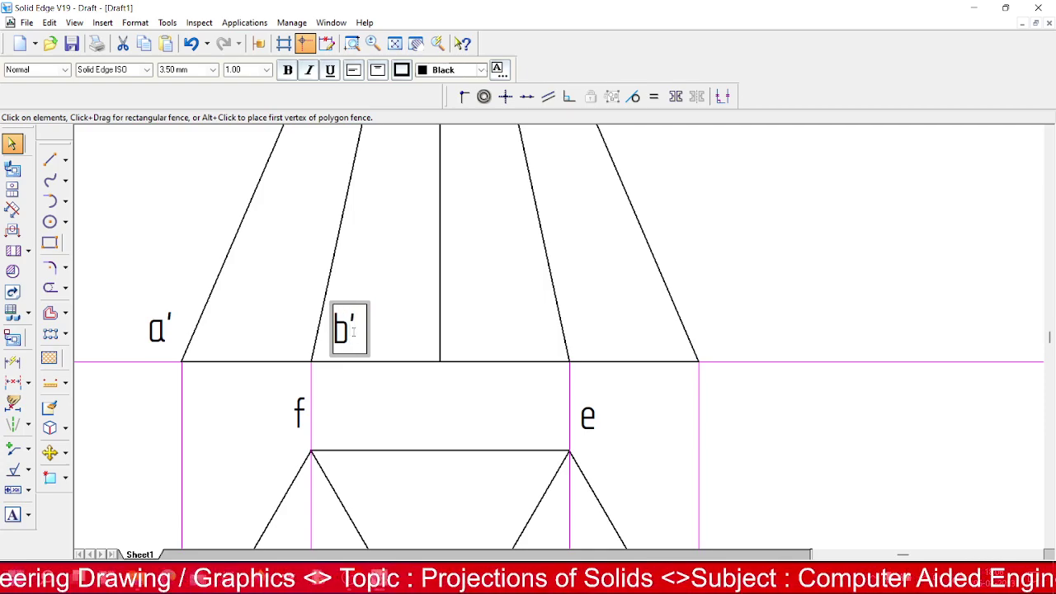
left_click(462, 335)
- Change the line type of the pyramid's vertical axis in the front view to a long-dash centre line
scroll(464, 334, "down", 2)
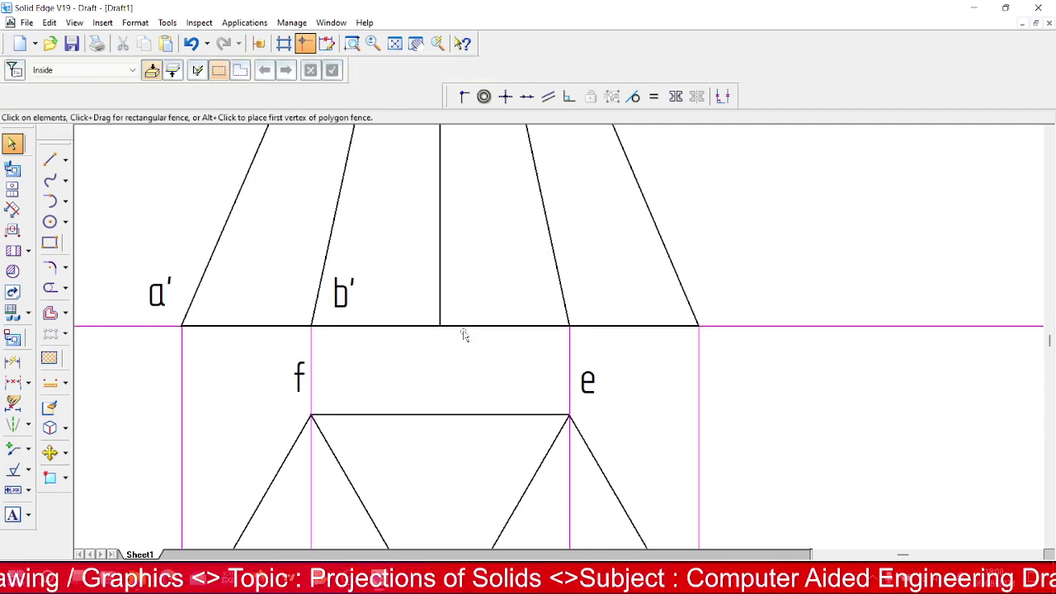
scroll(464, 334, "down", 3)
scroll(467, 314, "up", 1)
scroll(460, 338, "down", 1)
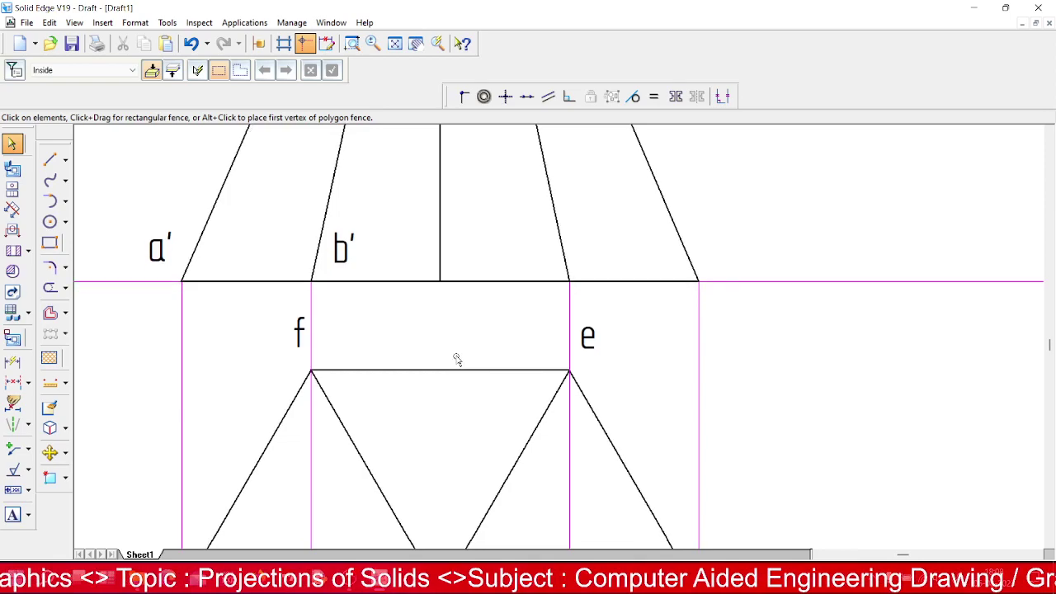
scroll(456, 359, "down", 2)
scroll(524, 363, "up", 4)
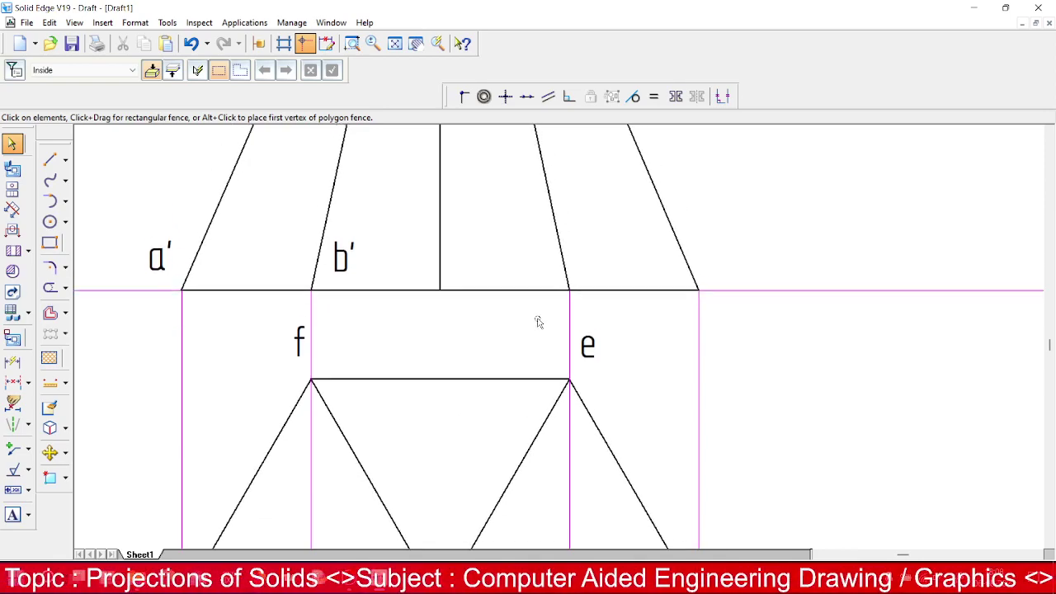
left_click(440, 261)
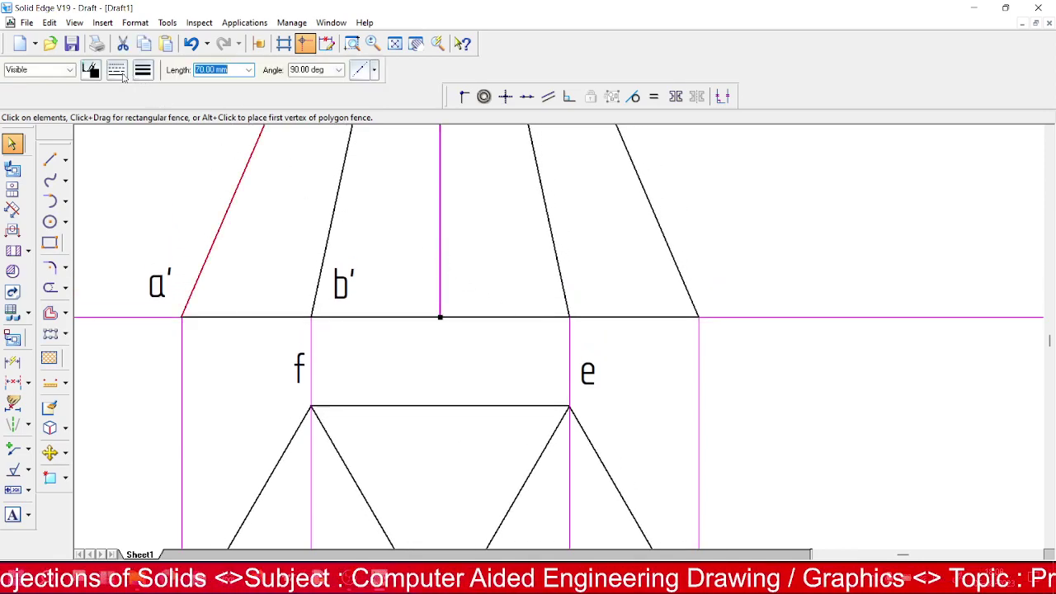
left_click(116, 70)
left_click(148, 112)
left_click(475, 276)
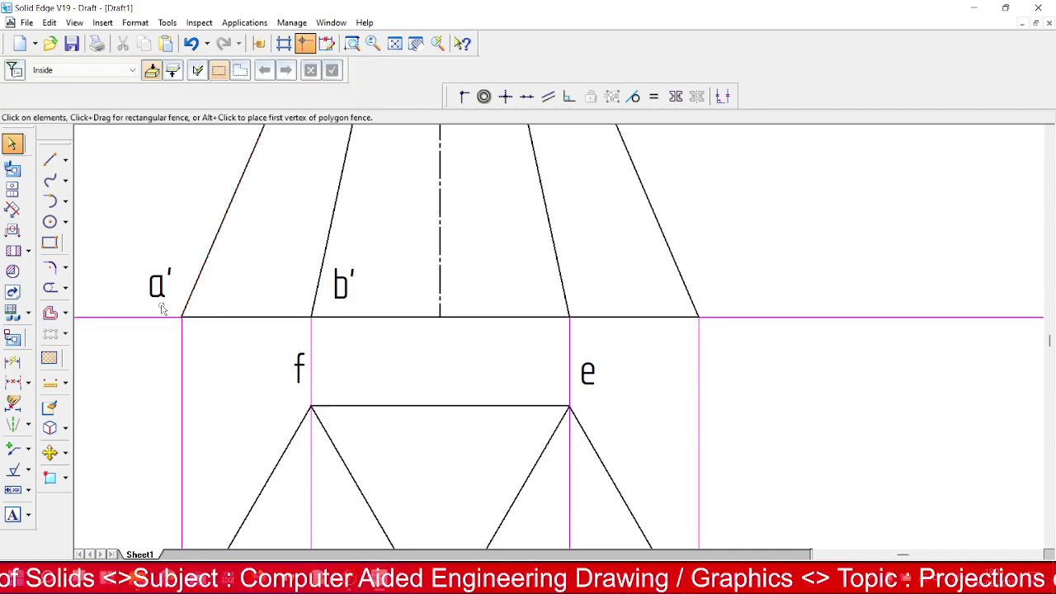
- Add the labels d', c', (e') and (f') near their front-view base points above the reference line
left_click(12, 515)
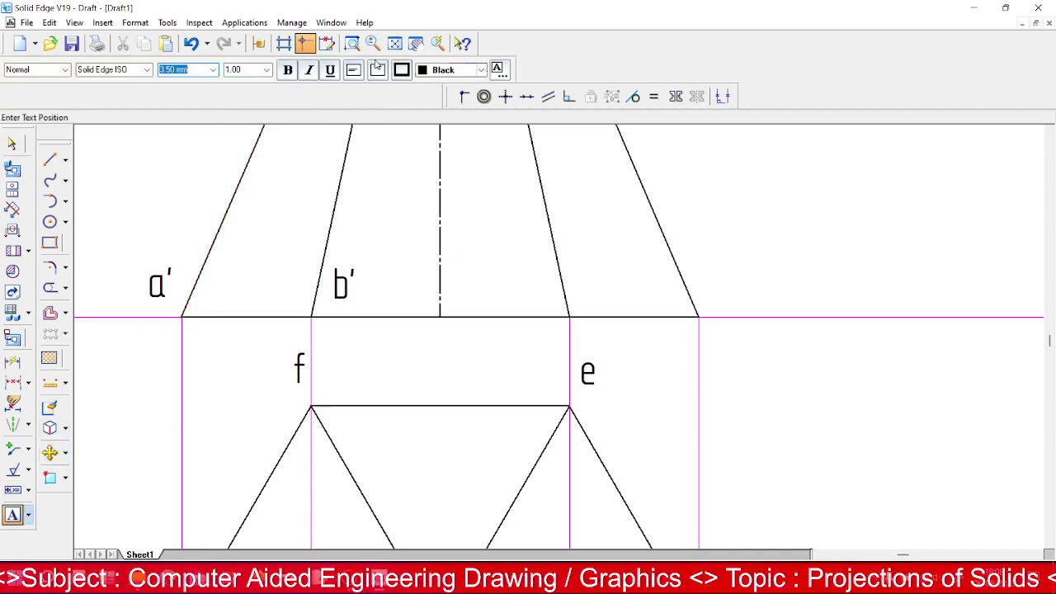
left_click(394, 43)
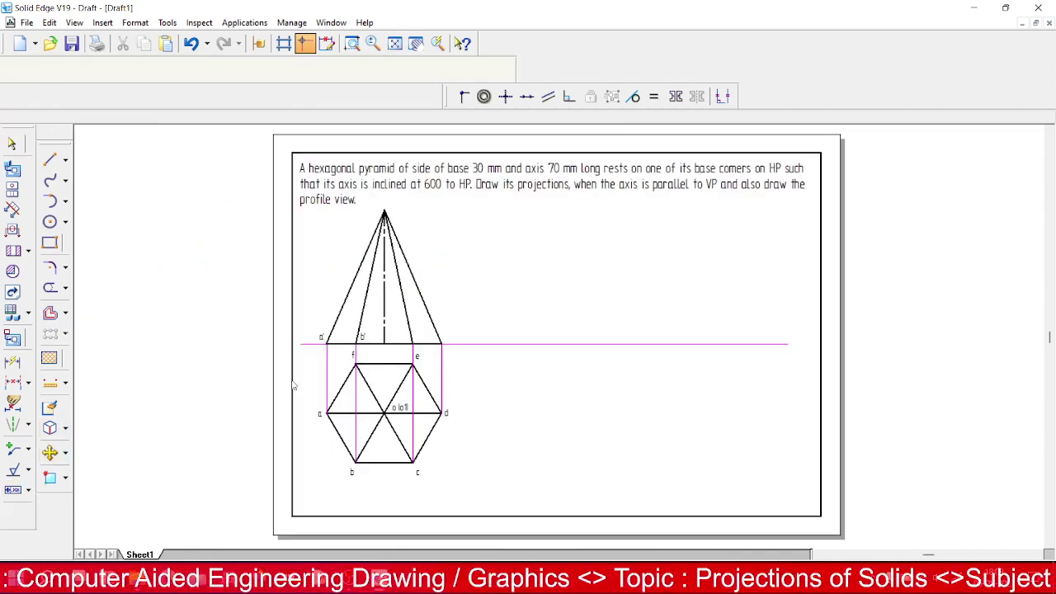
left_click(418, 333)
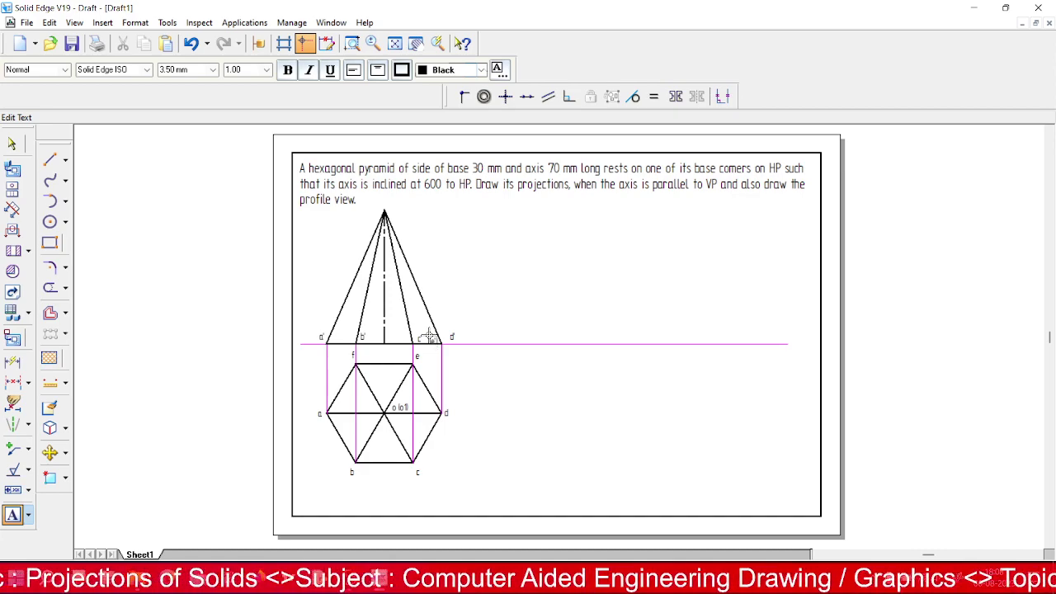
left_click(368, 331)
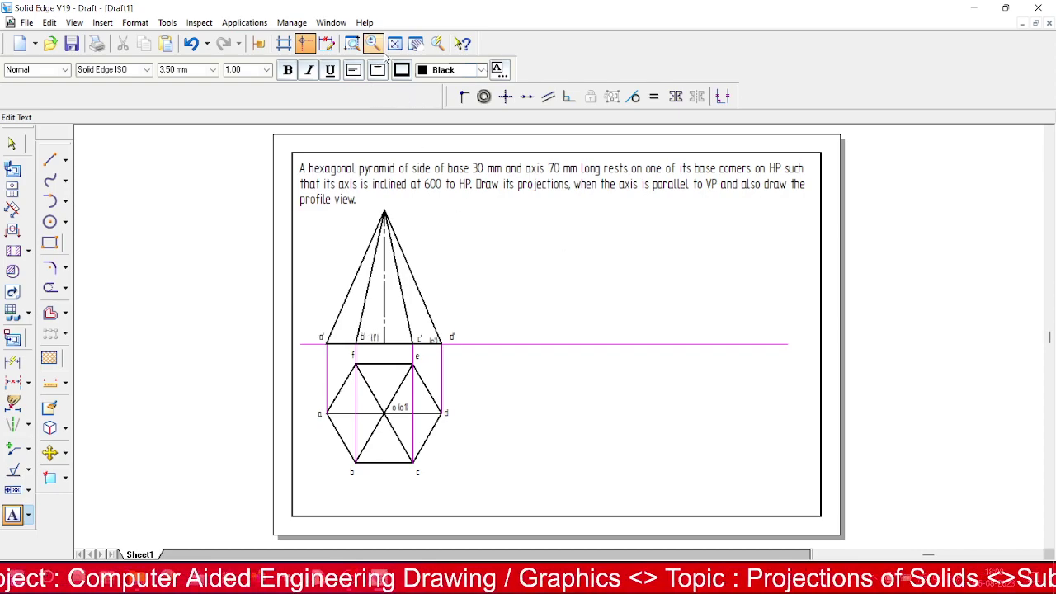
- Move the label (f') right beside b' and the label (e') right beside c' above the reference line
left_click(353, 43)
left_click(306, 297)
left_click(497, 377)
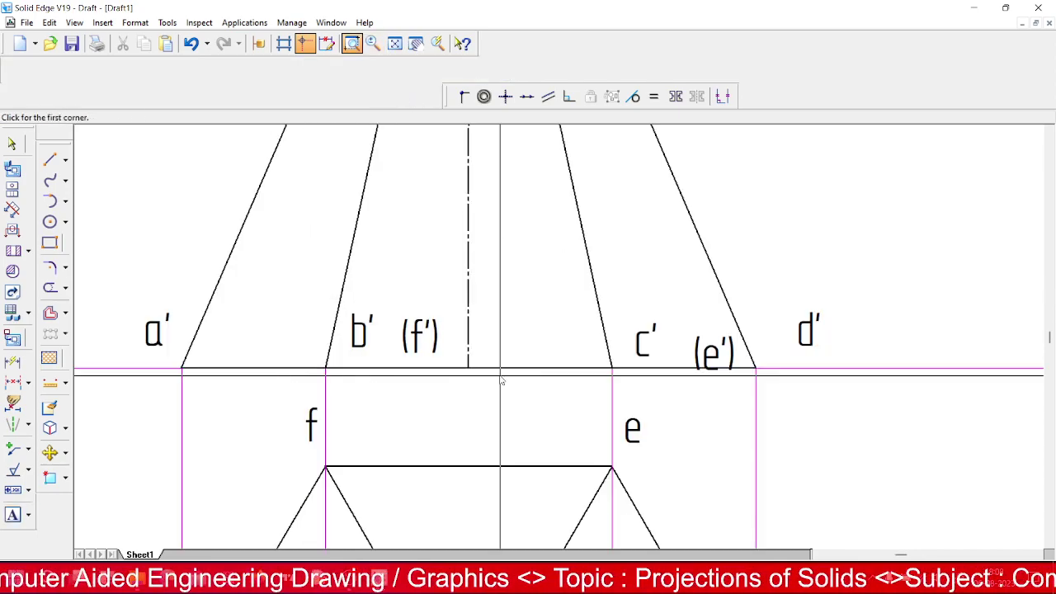
key("Escape")
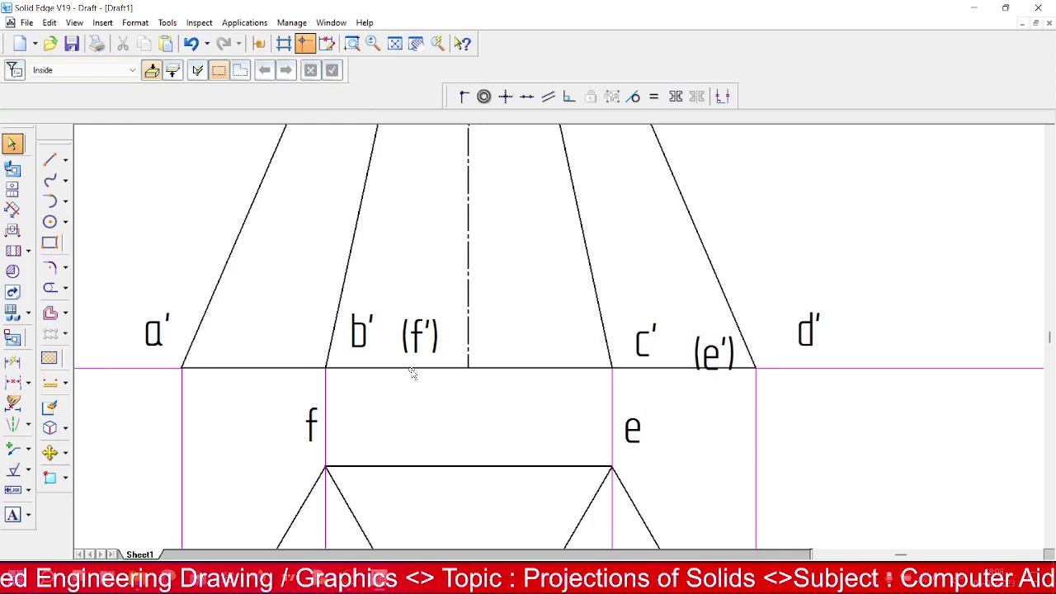
left_click(415, 356)
left_click_drag(419, 338, 393, 332)
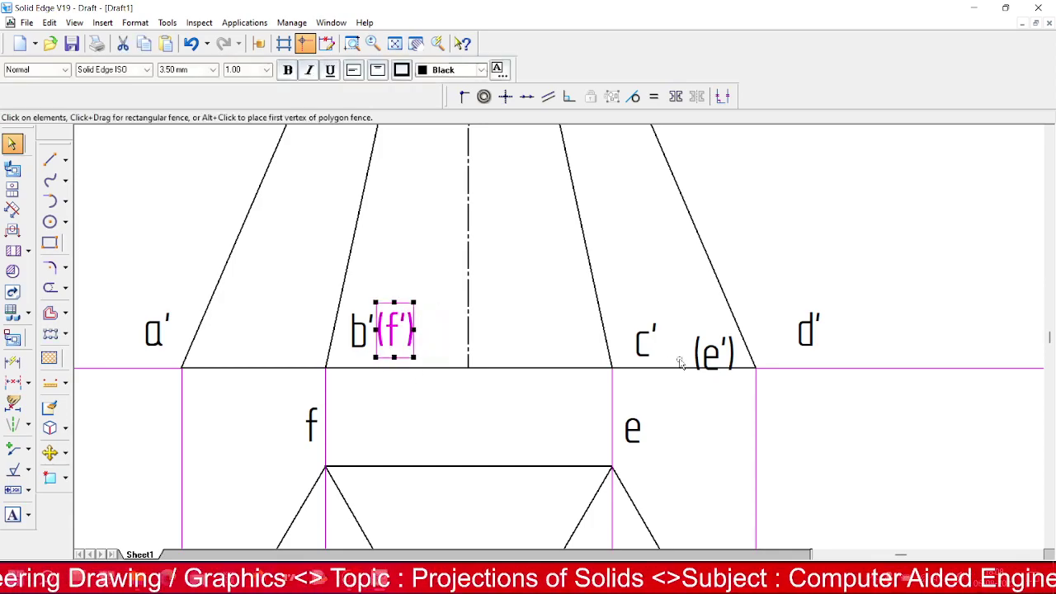
left_click_drag(694, 360, 665, 346)
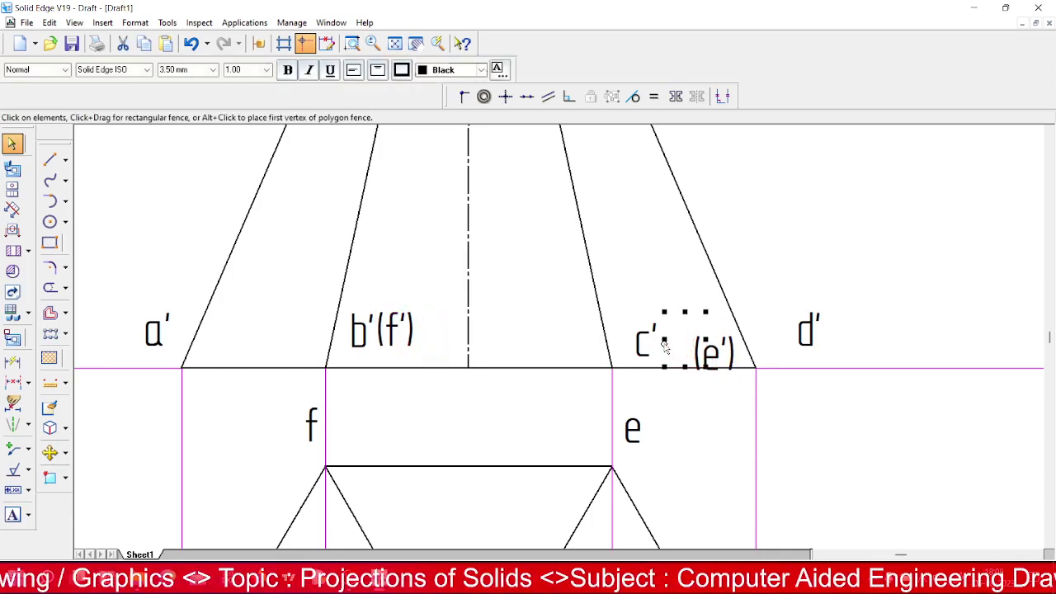
left_click(821, 421)
- Correct the axis inclination in the problem statement to "60 degree" and move the statement slightly upward
left_click(394, 43)
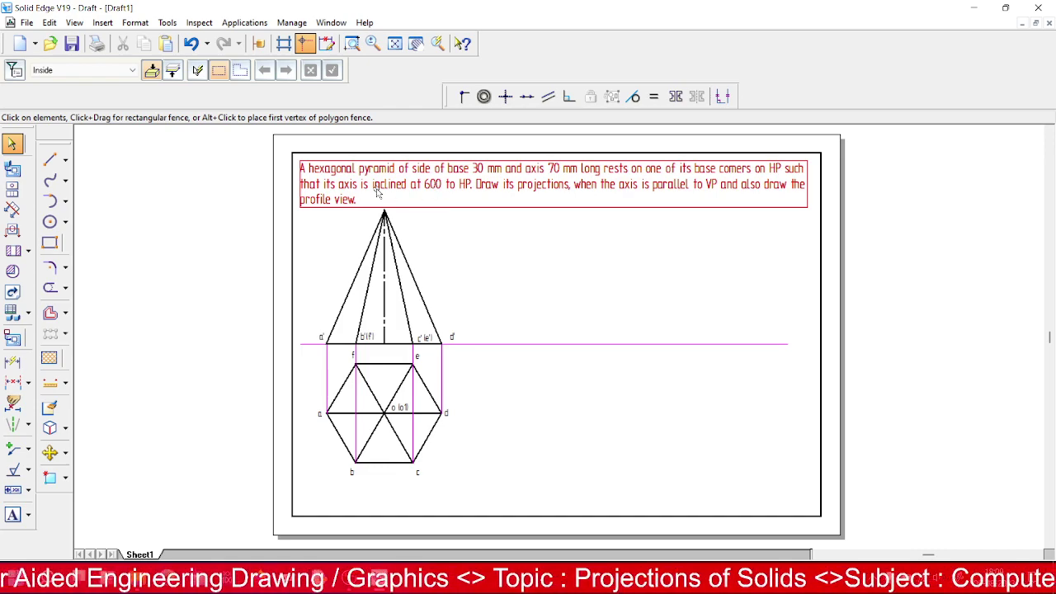
left_click(432, 186)
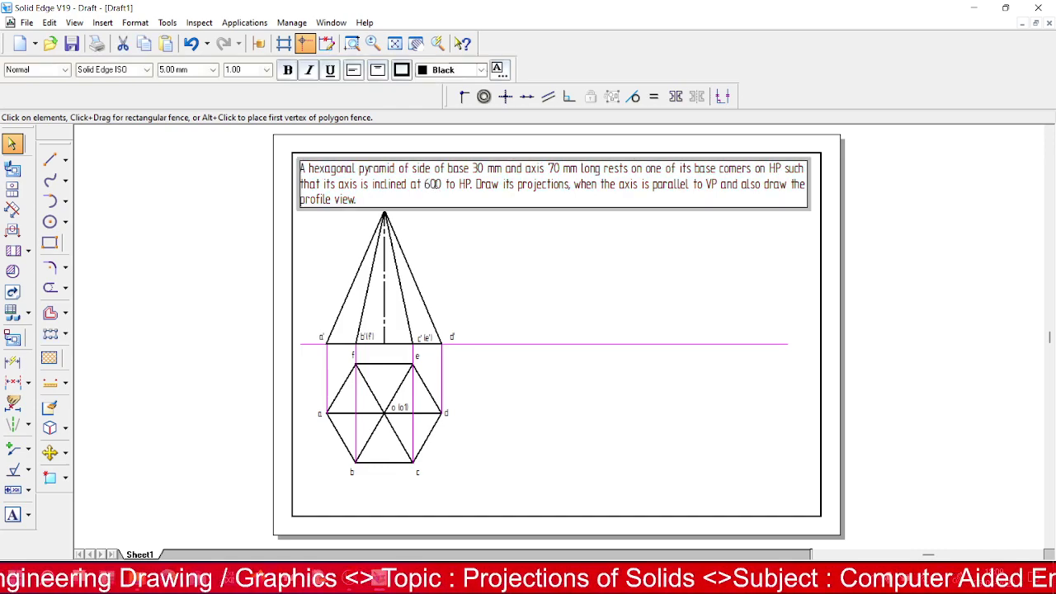
left_click(427, 184)
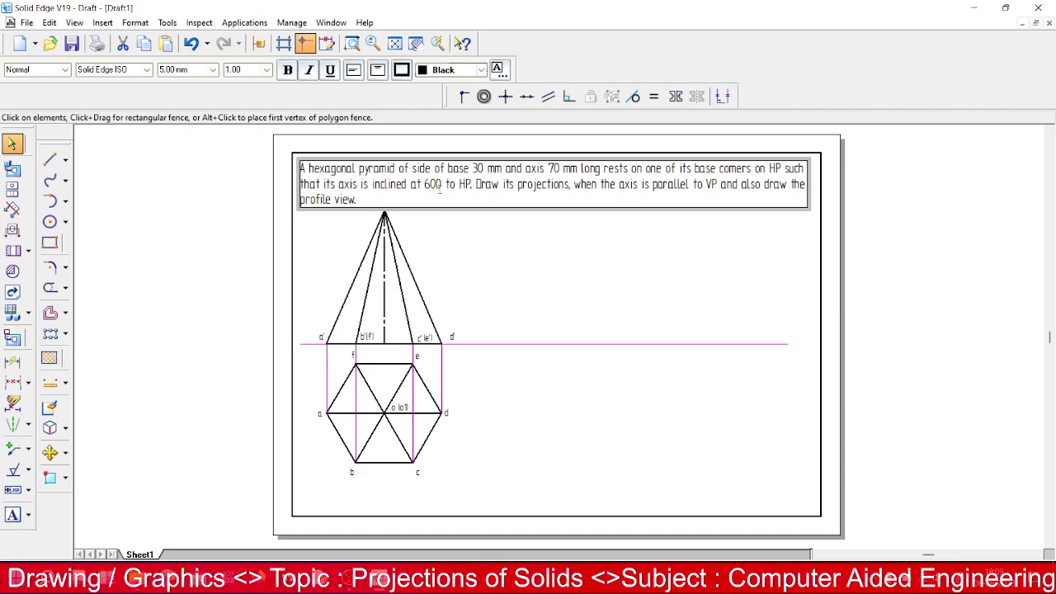
key("Right")
key("Delete")
type("degree")
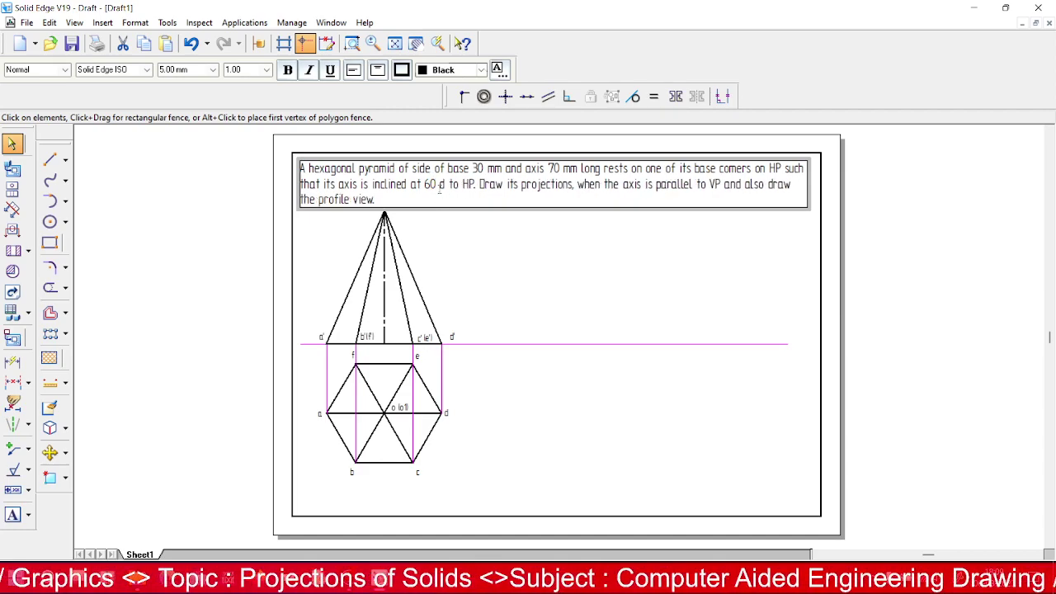
left_click(541, 279)
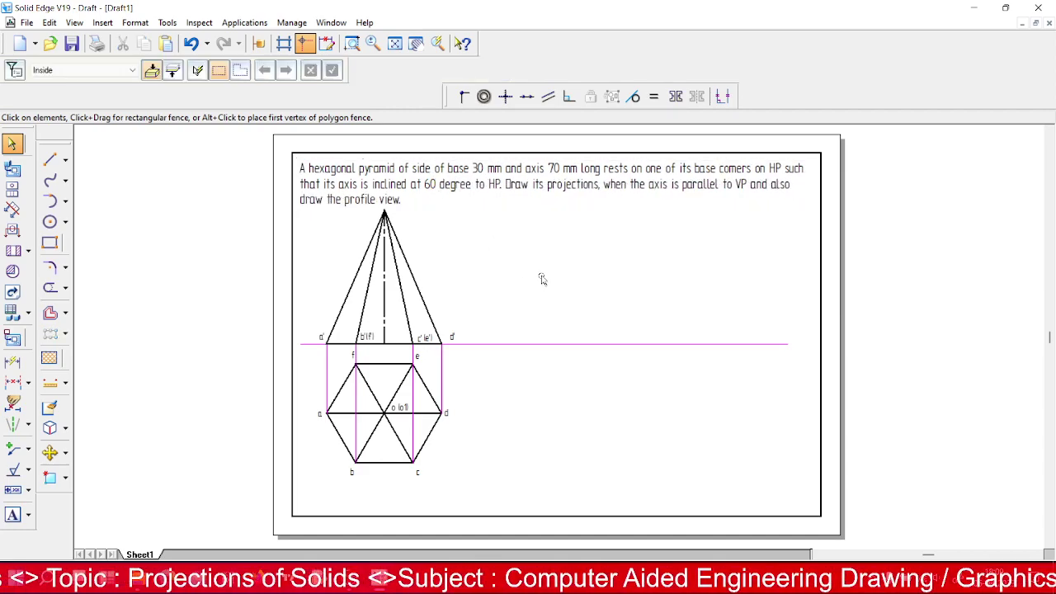
left_click(455, 156)
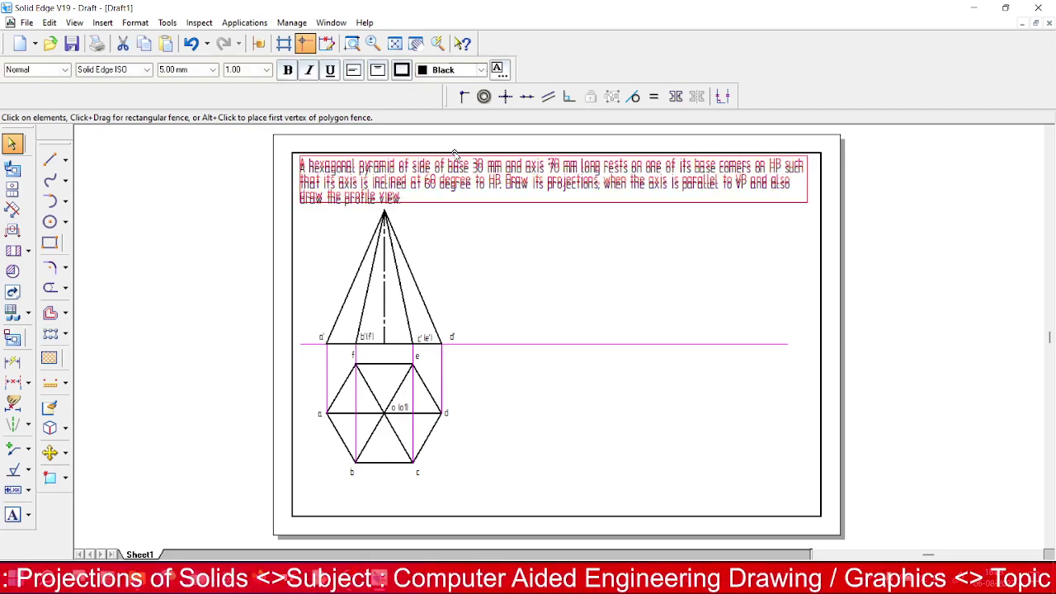
left_click(198, 260)
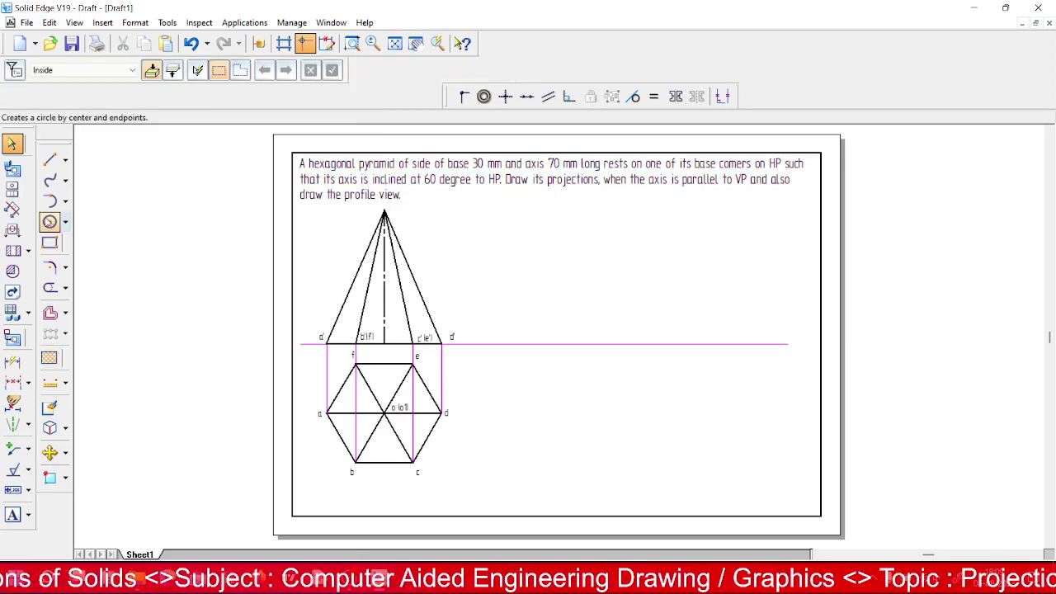
- Copy the labelled front view horizontally along the reference line to the empty area beside the original
left_click(49, 453)
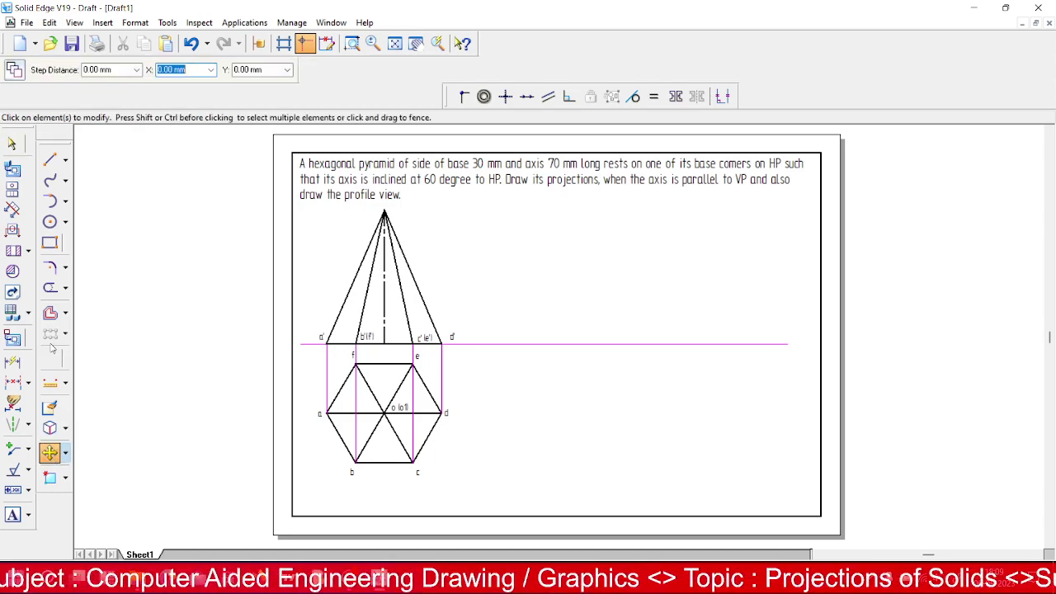
left_click(13, 71)
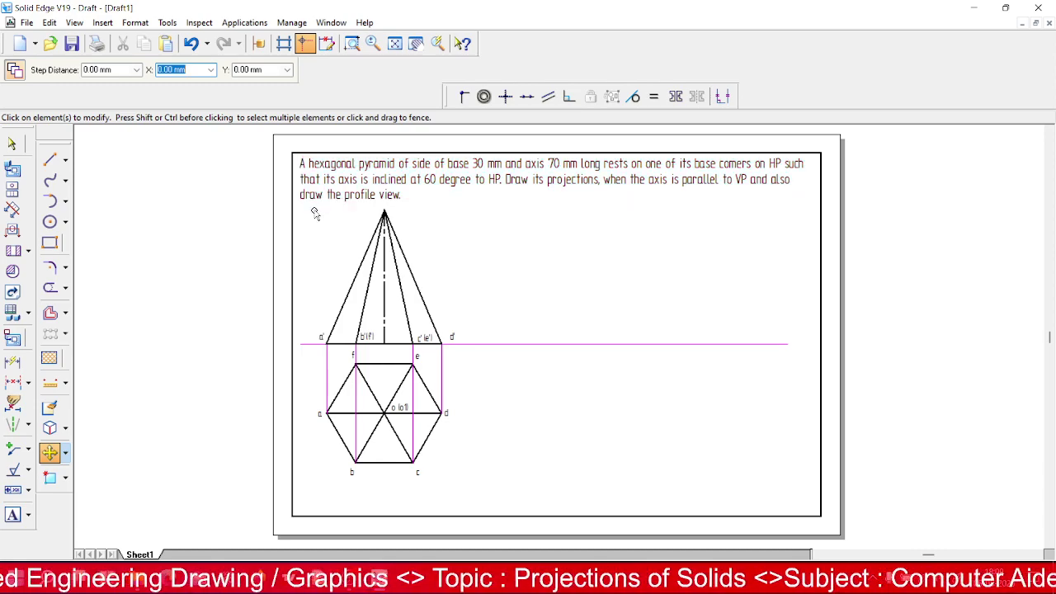
left_click_drag(467, 345, 475, 353)
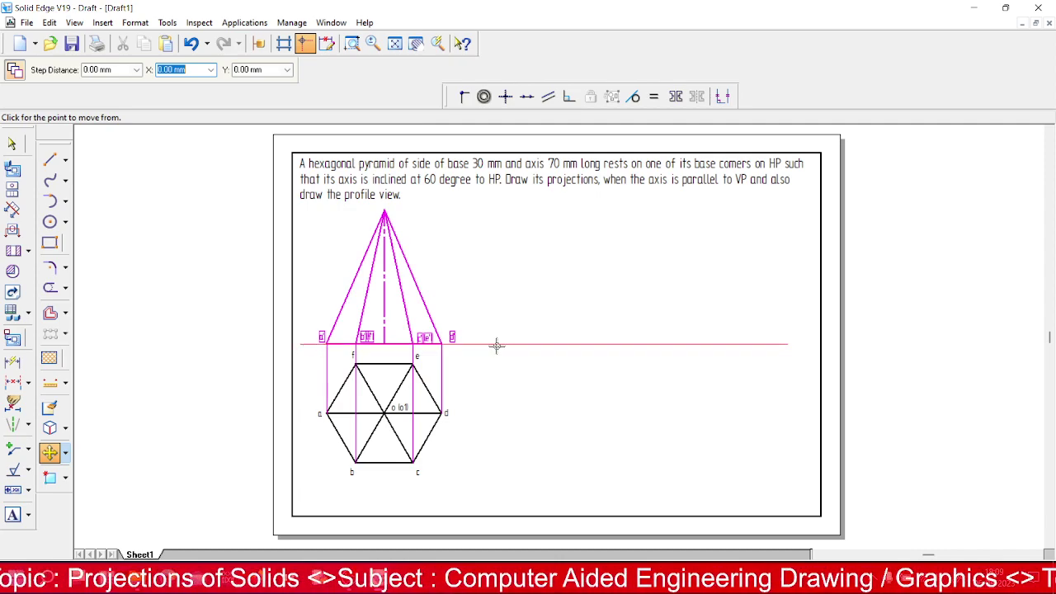
left_click(464, 343)
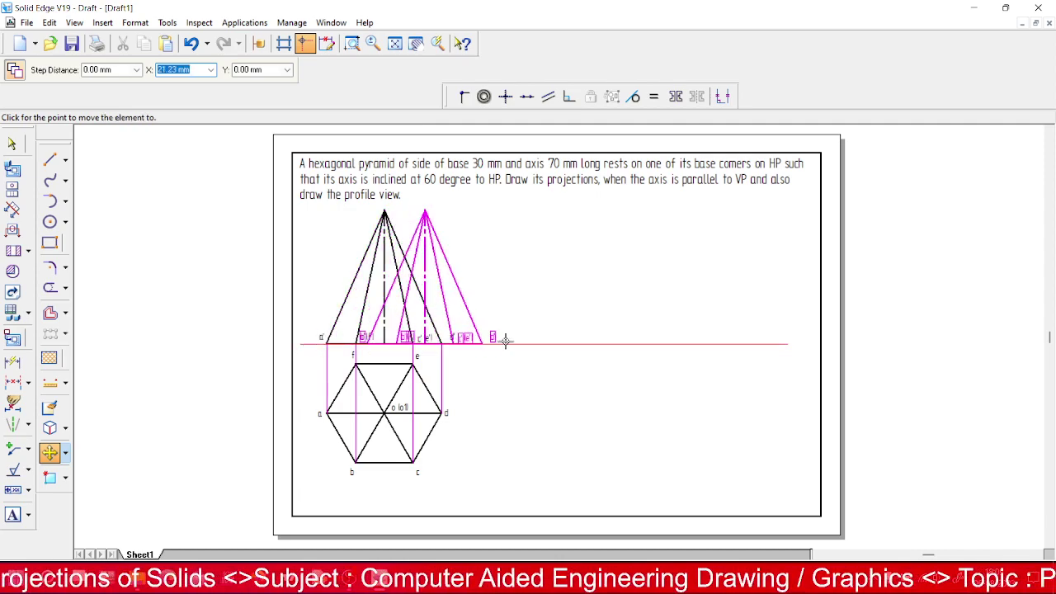
left_click(604, 340)
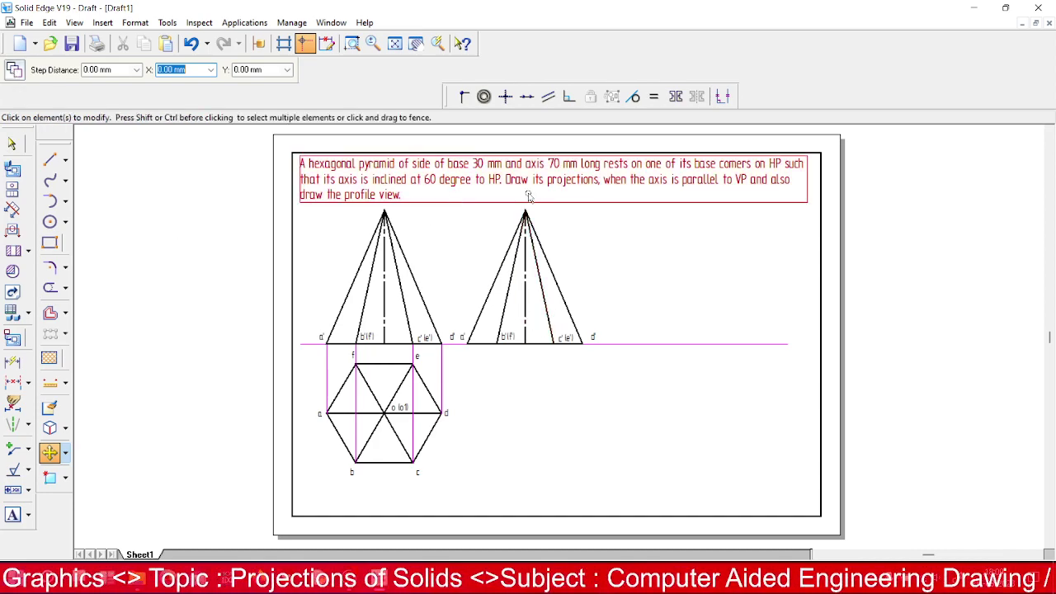
left_click(66, 454)
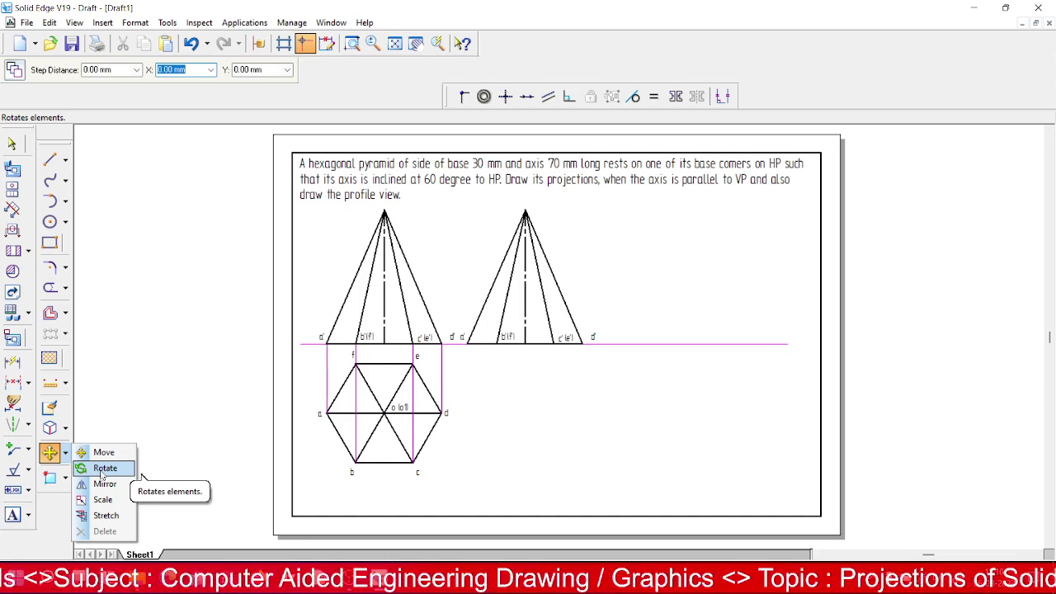
left_click(104, 469)
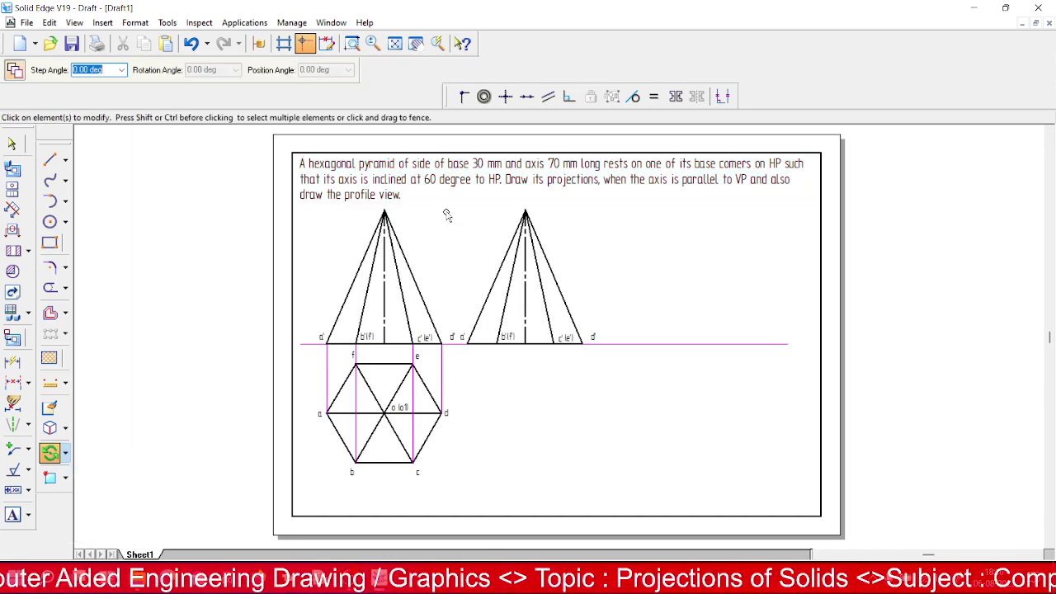
left_click_drag(445, 213, 634, 362)
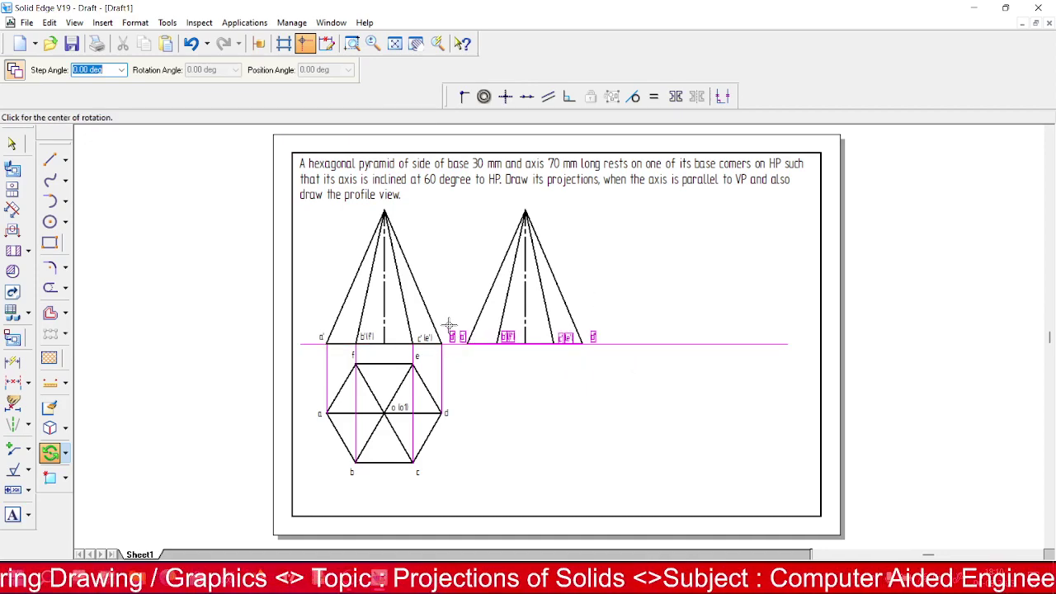
left_click(498, 399)
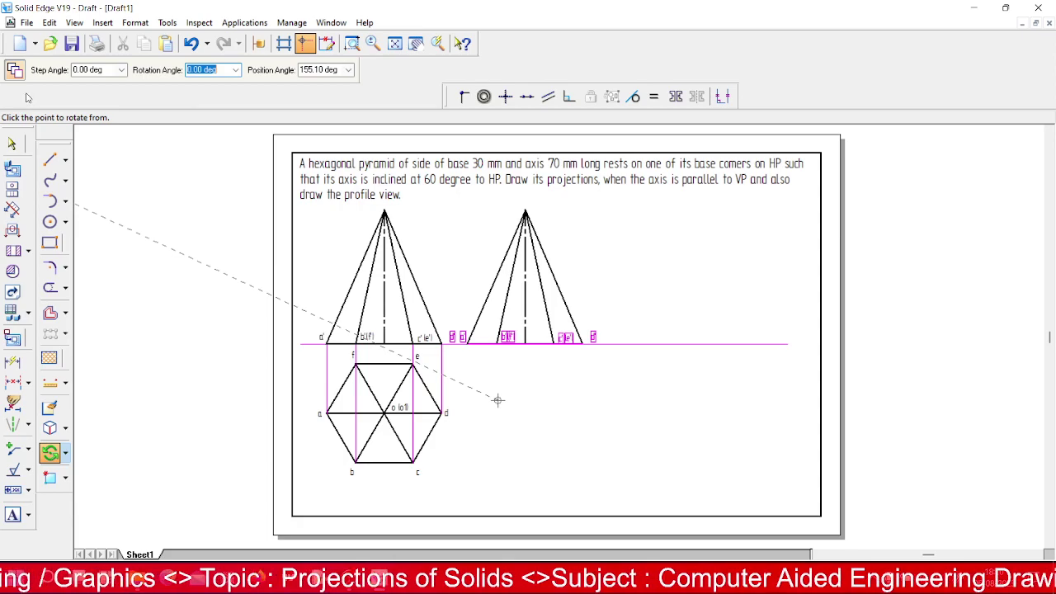
left_click(11, 144)
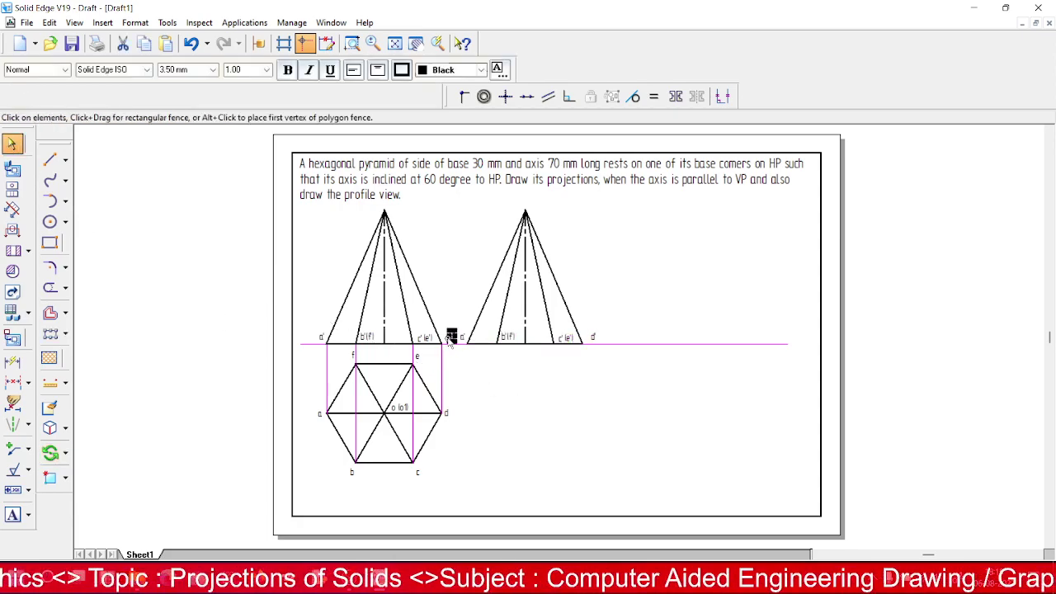
- Move the original front view's d' label closer to its base corner and set the problem statement's font size to 4 mm
left_click(519, 398)
left_click(429, 160)
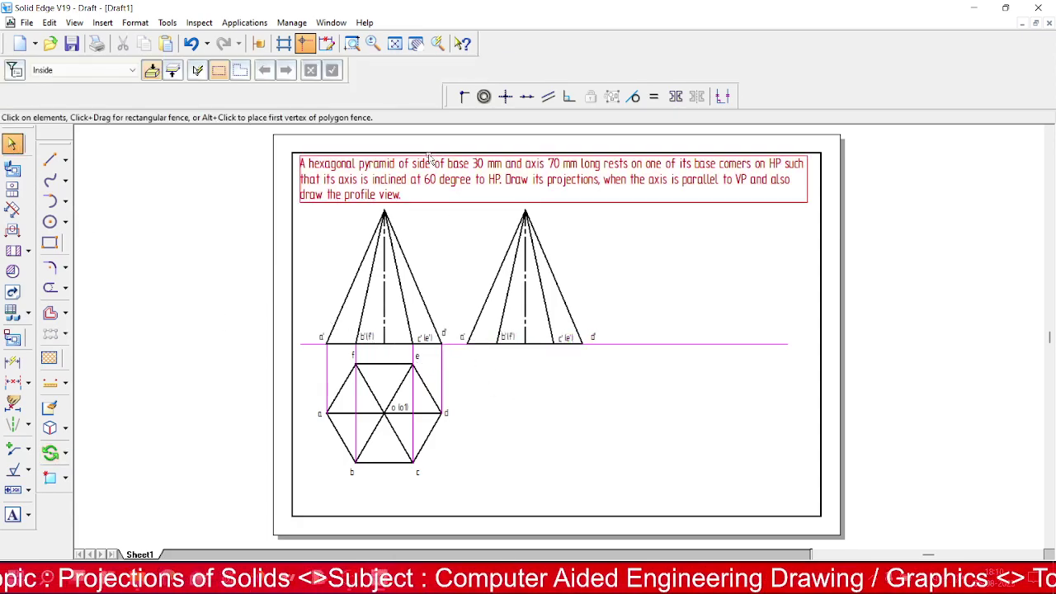
left_click(166, 70)
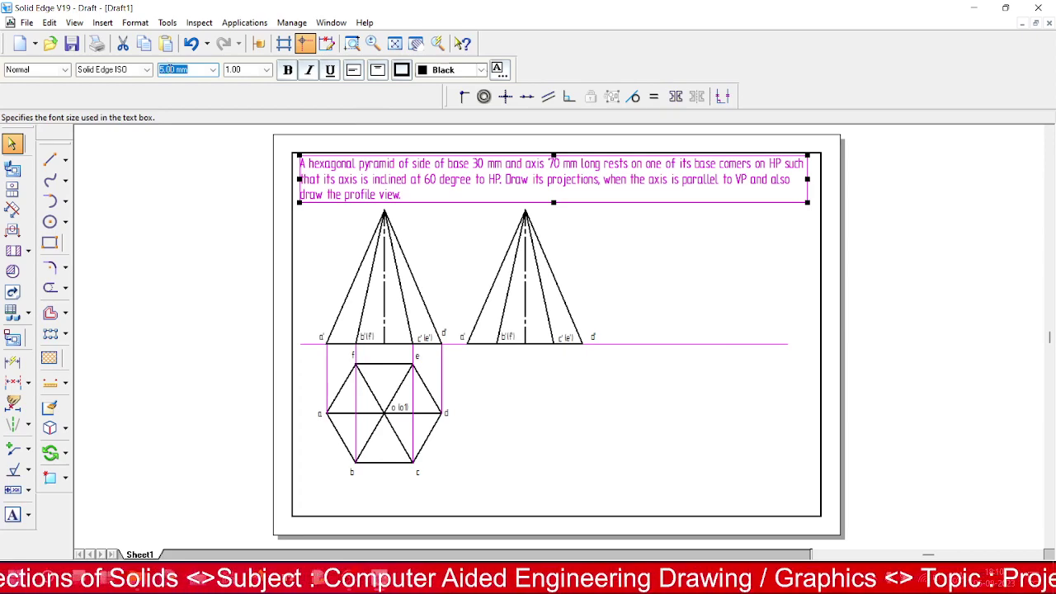
type("4")
key("Tab")
left_click(114, 324)
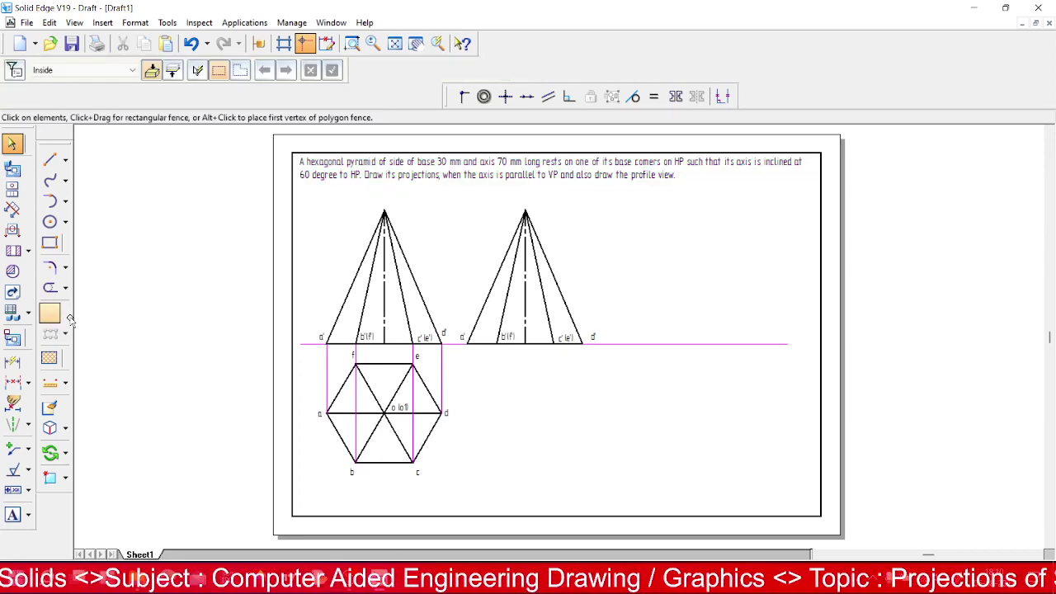
- Try to rotate the copied front view with its labels clockwise about base corner d' using a 60-degree step angle, without keeping a copy
left_click(48, 458)
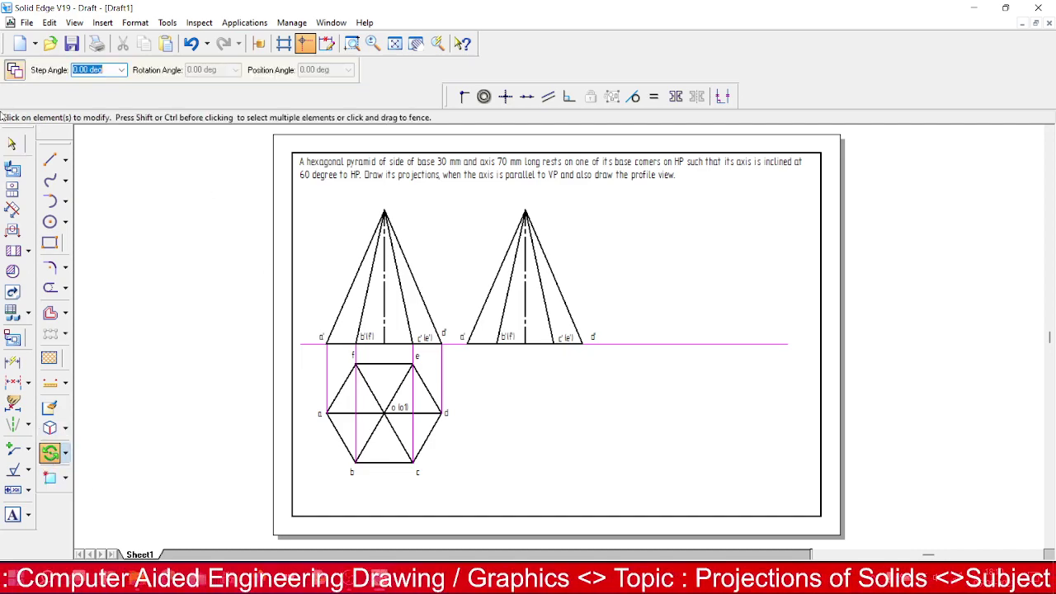
left_click(15, 71)
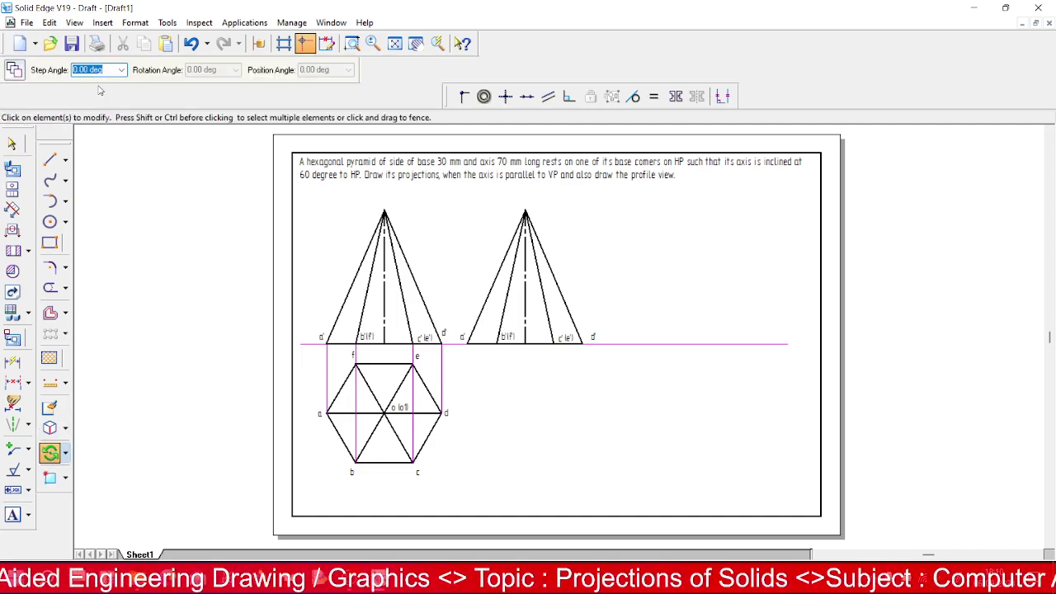
type("6")
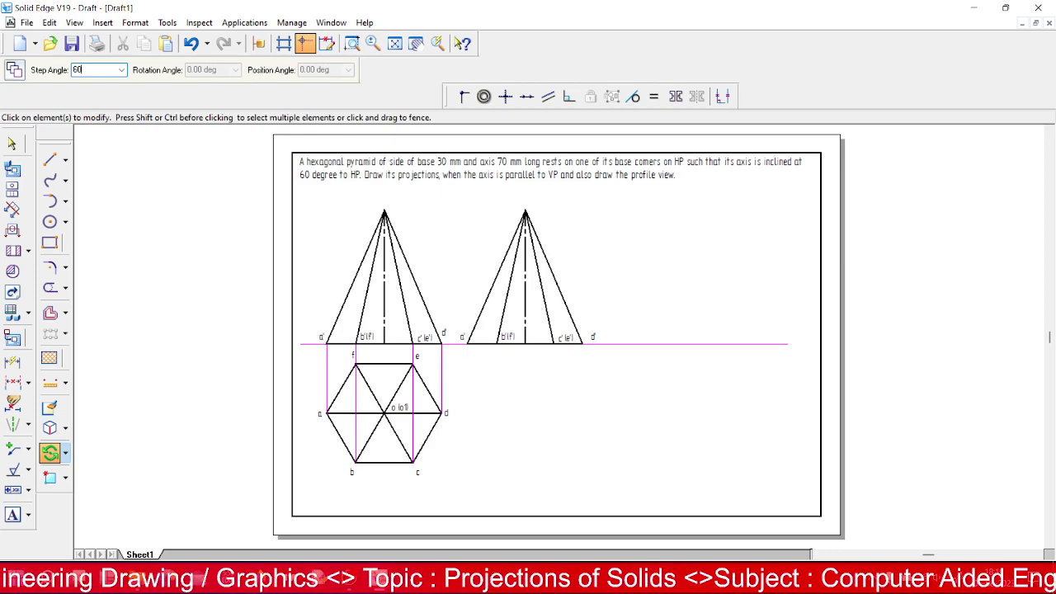
type("0")
key("Return")
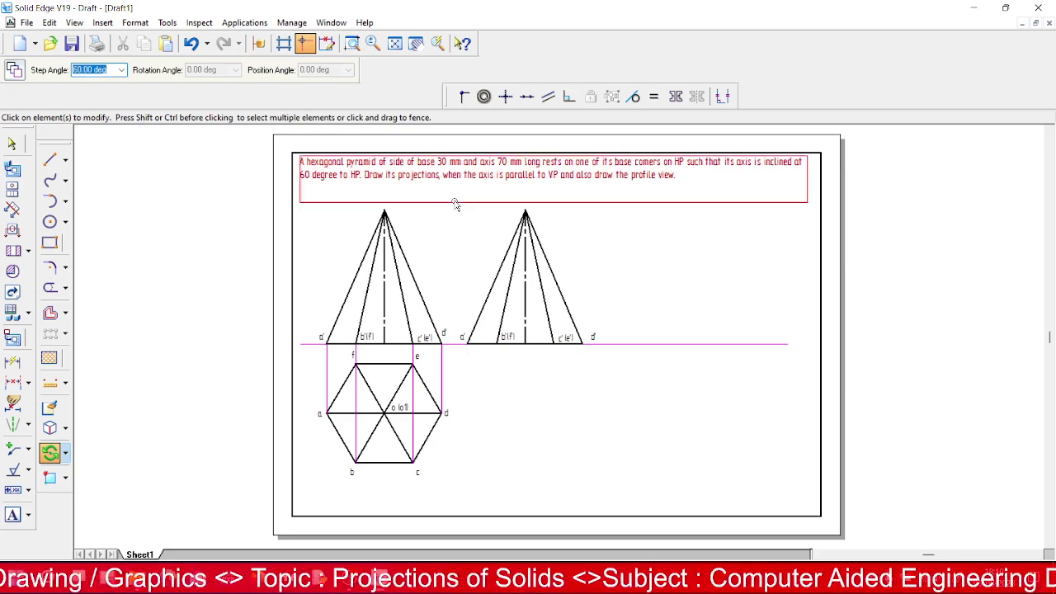
left_click_drag(458, 210, 647, 363)
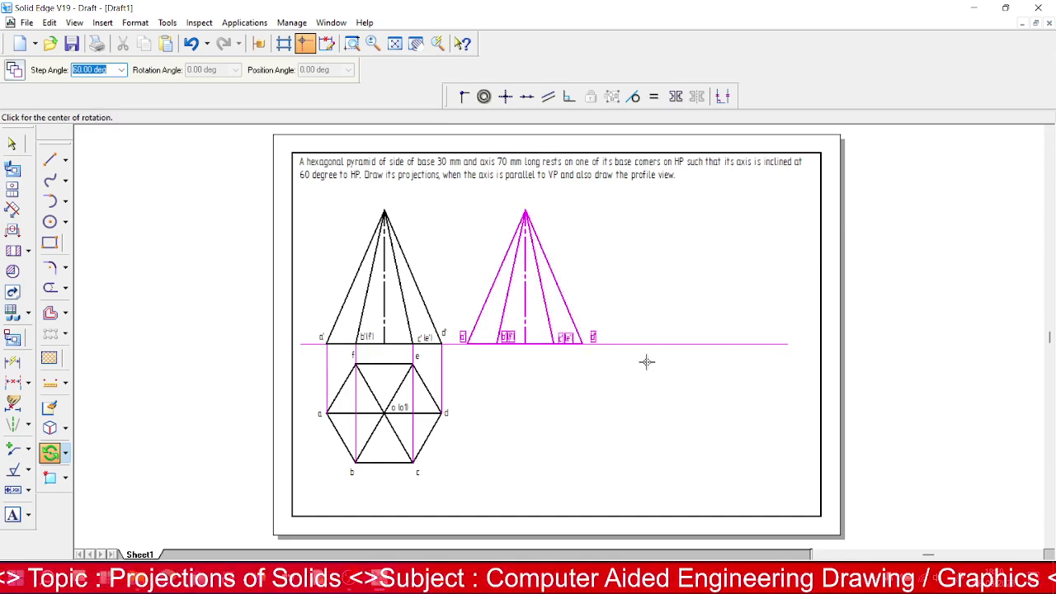
left_click(582, 344)
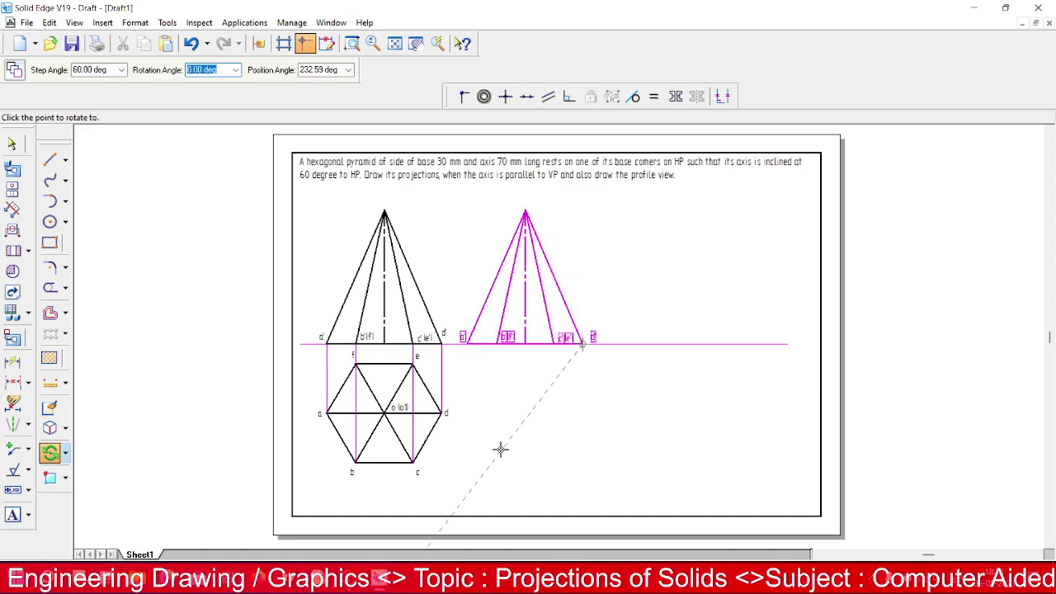
left_click(206, 295)
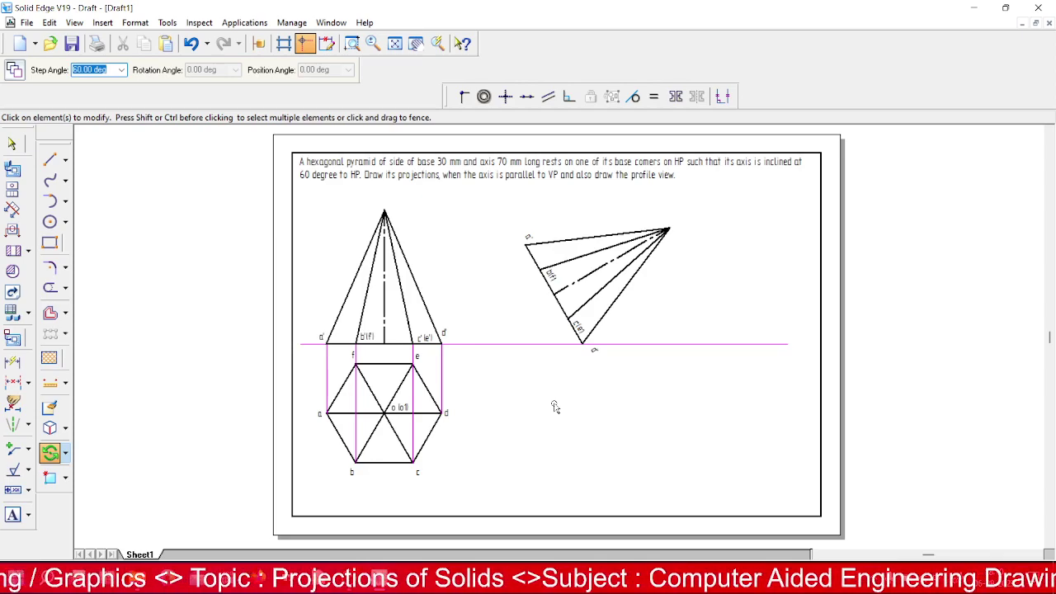
- Extend the tilted pyramid's axis line down to the horizontal reference line
left_click(28, 382)
left_click(82, 399)
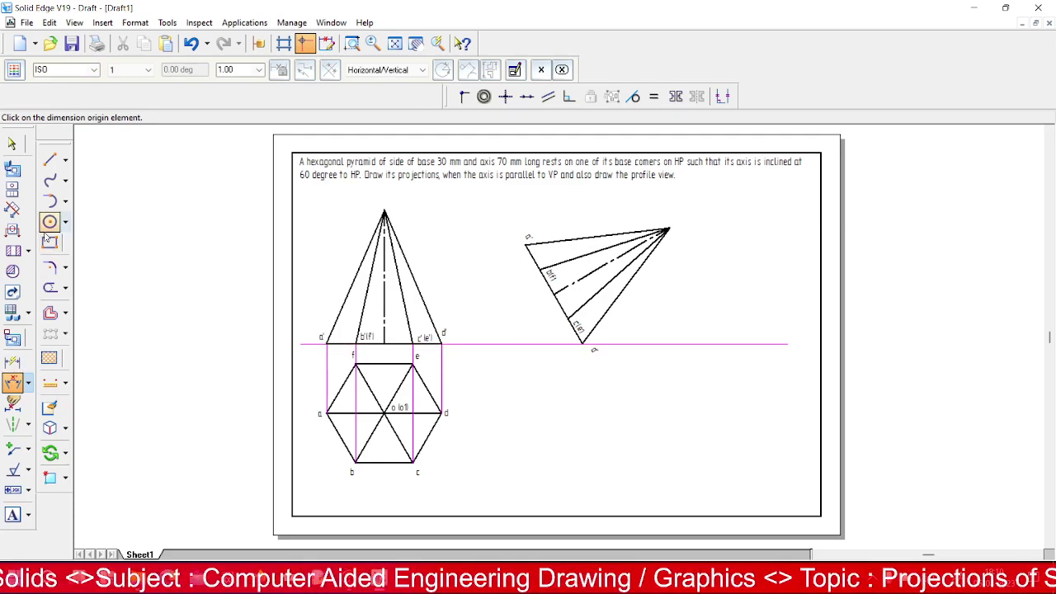
left_click(66, 289)
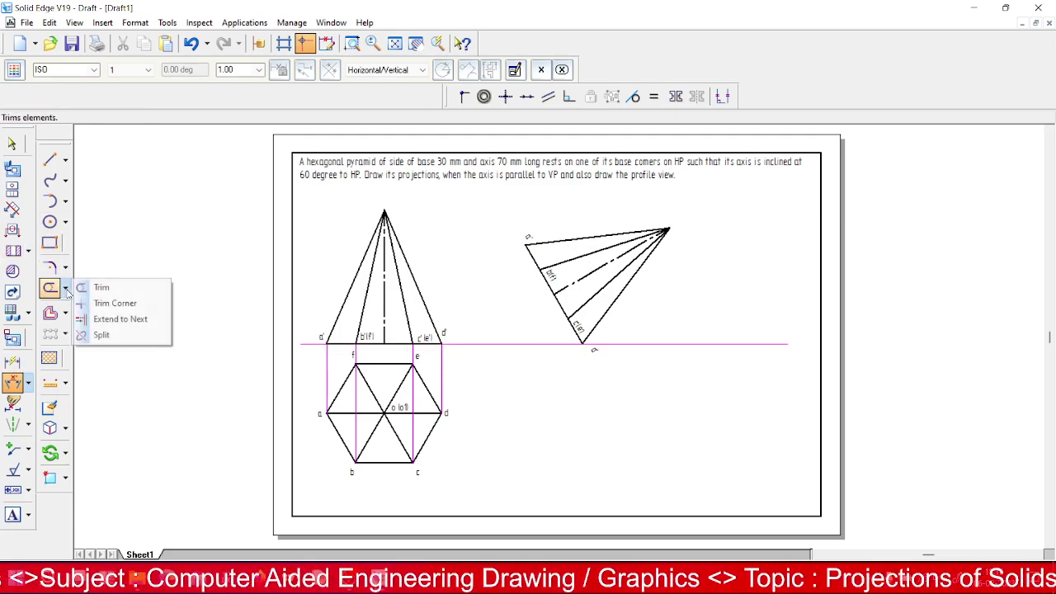
left_click(118, 318)
left_click(556, 290)
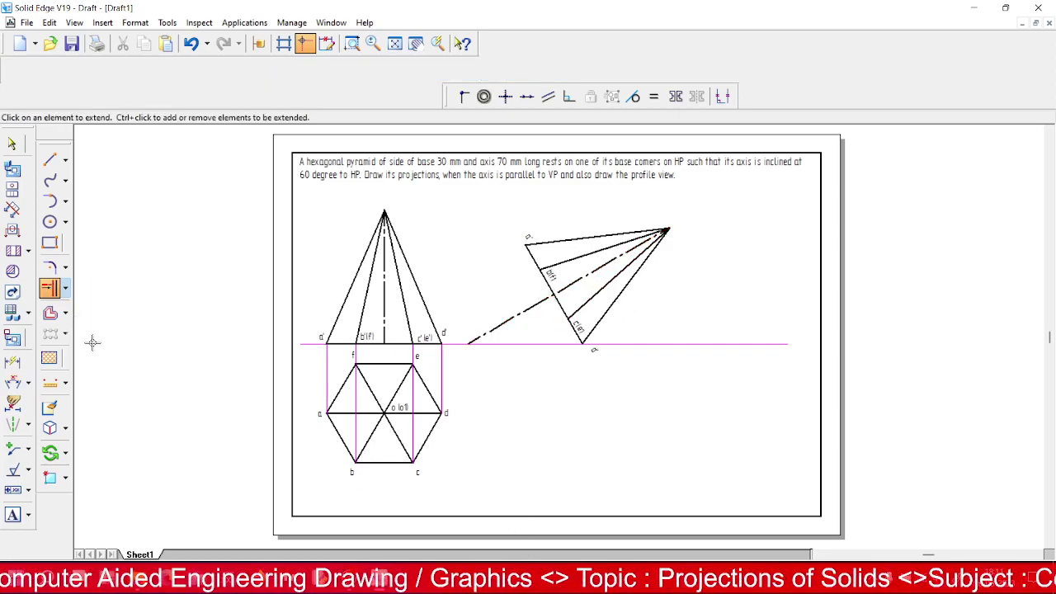
- Dimension the angle between the extended axis and the horizontal reference line
left_click(12, 382)
left_click(504, 320)
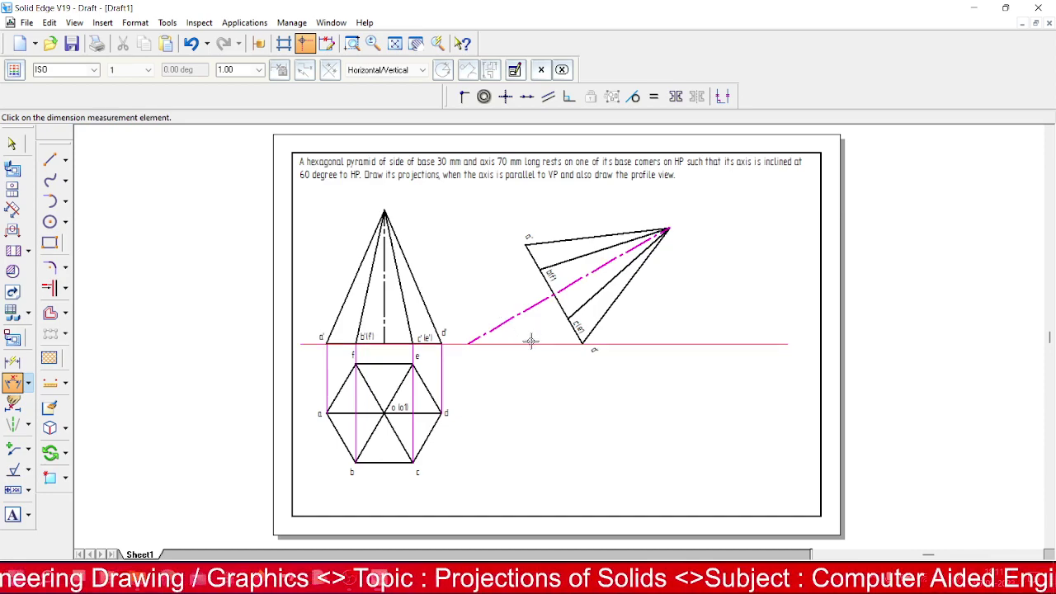
left_click(530, 343)
left_click(533, 330)
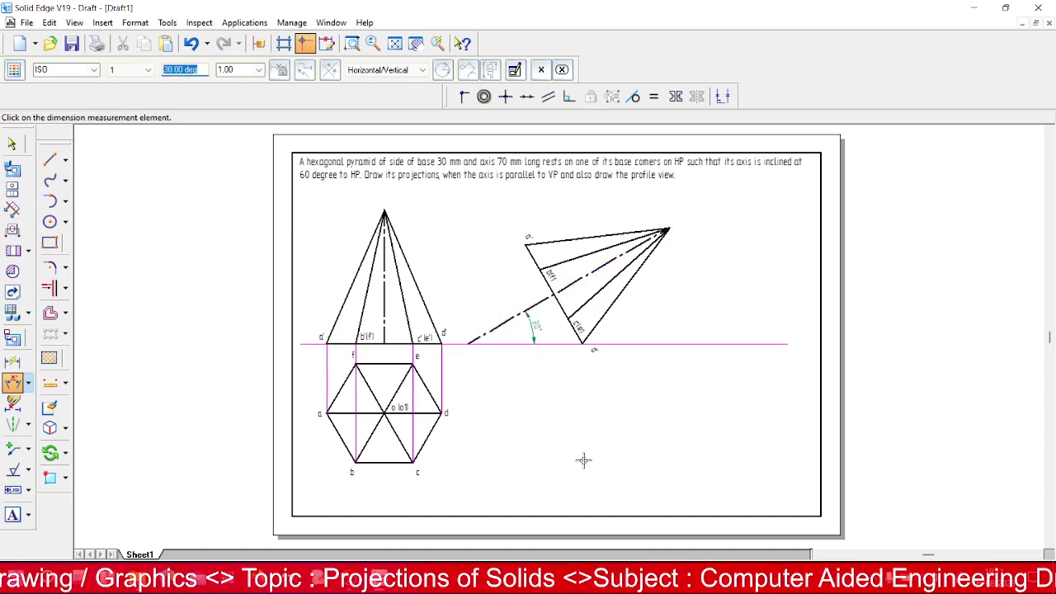
- Delete the angle dimension and undo the axis extension and rotation back to the upright copied front view
left_click(11, 144)
left_click(530, 333)
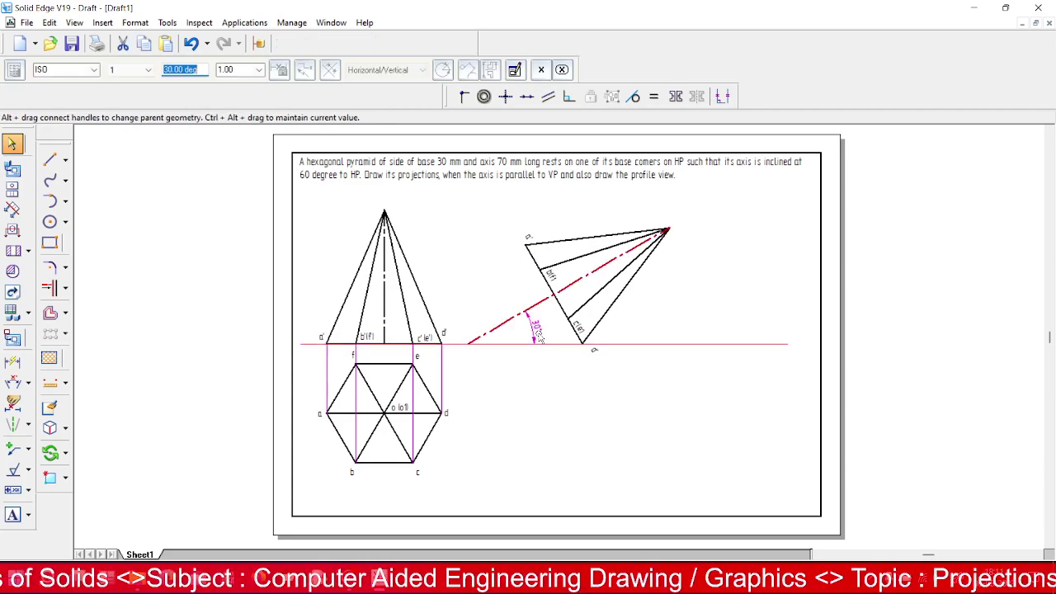
key("Delete")
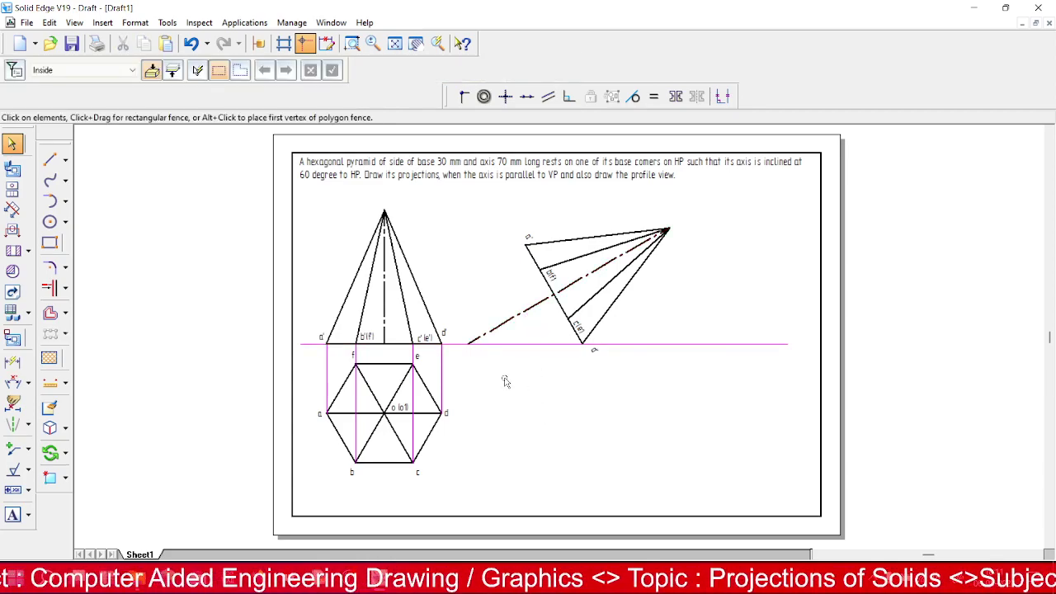
key("ctrl+z")
key("ctrl+z")
key("ctrl+z")
key("ctrl+z")
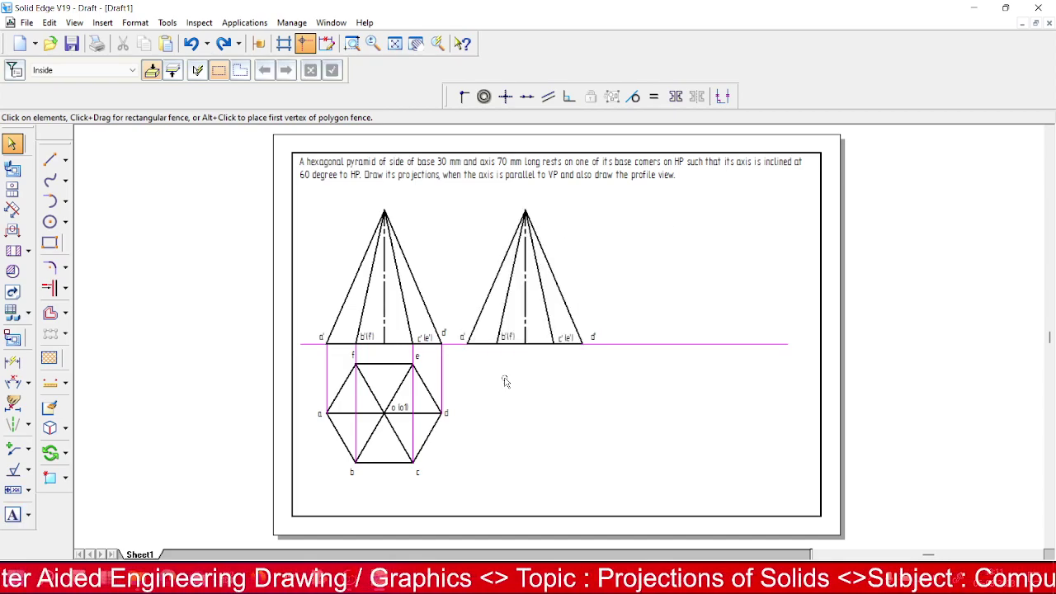
left_click(50, 454)
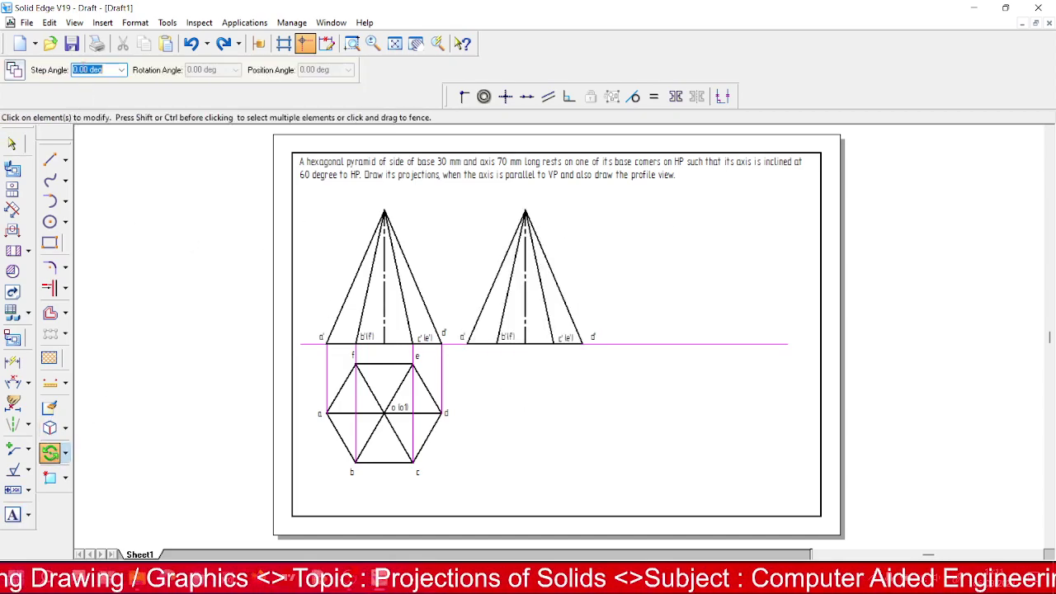
type("30")
key("Return")
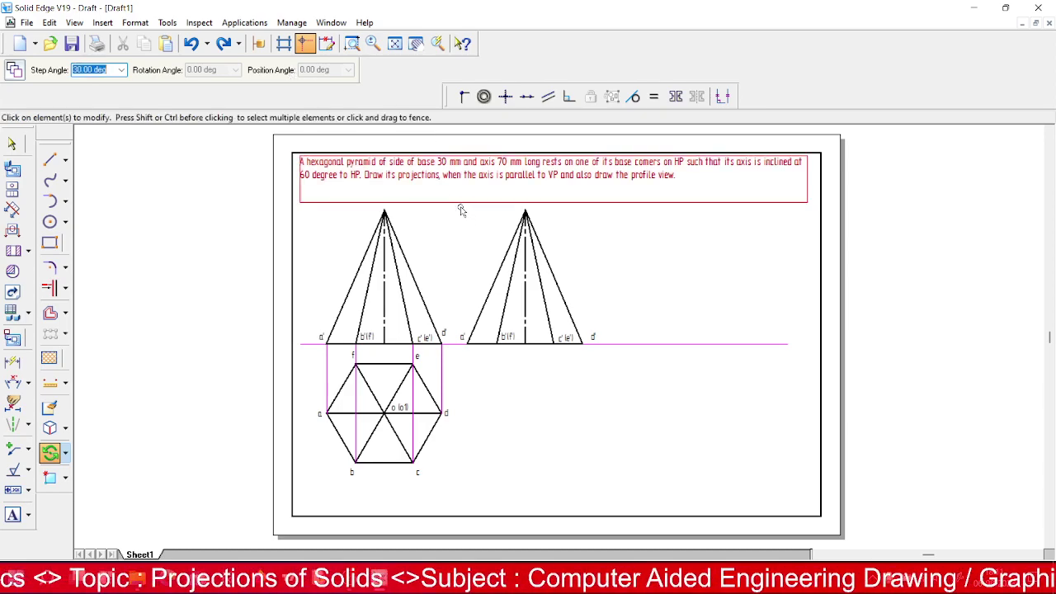
left_click_drag(460, 209, 668, 371)
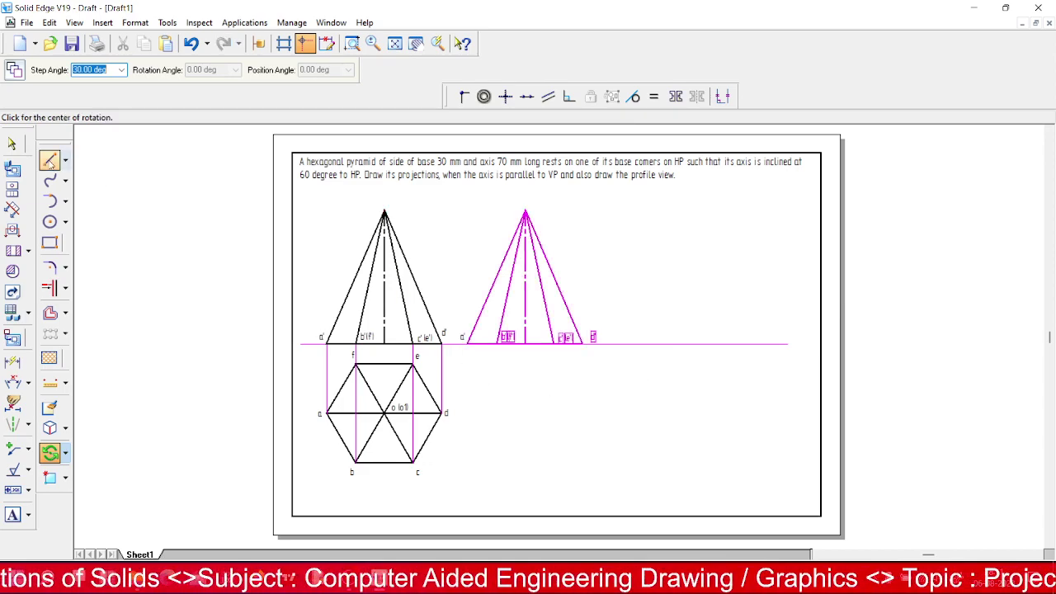
key("Escape")
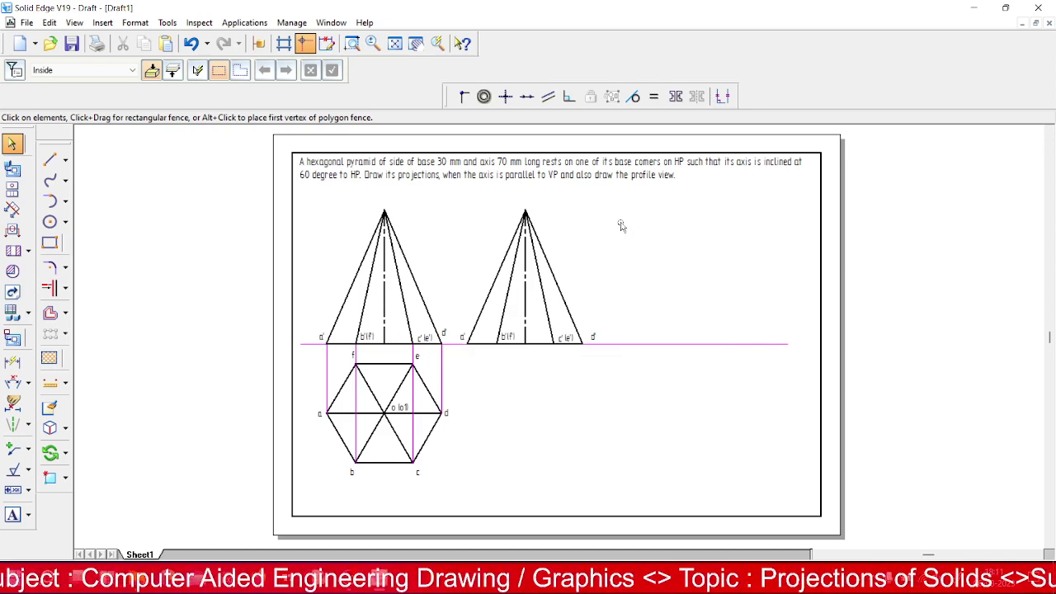
- Rotate the copied front view with all its labels 30 degrees clockwise about base corner d' on the reference line
left_click_drag(453, 355, 615, 196)
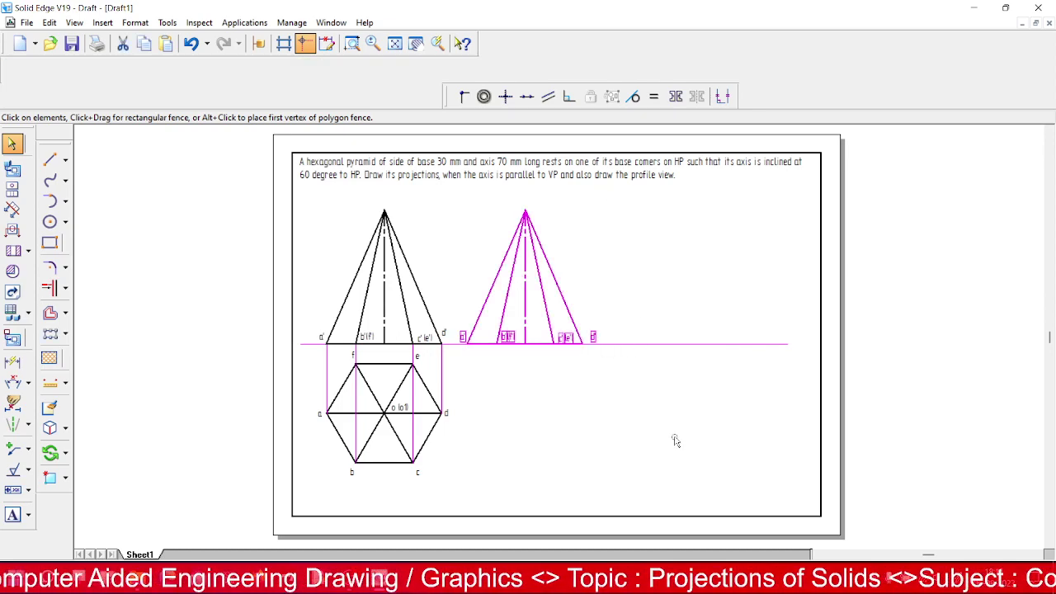
left_click(51, 453)
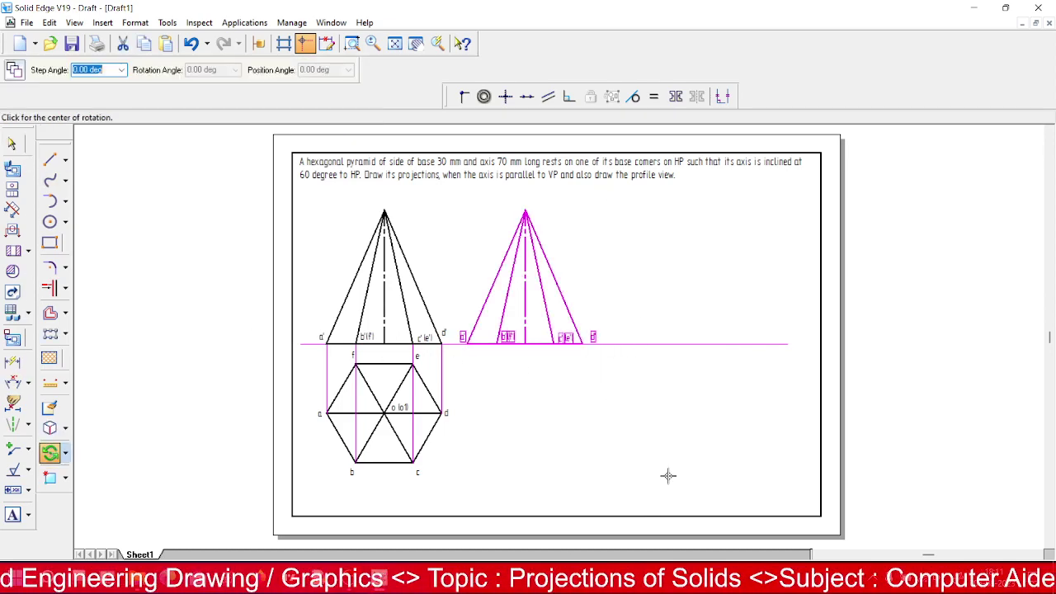
left_click(583, 342)
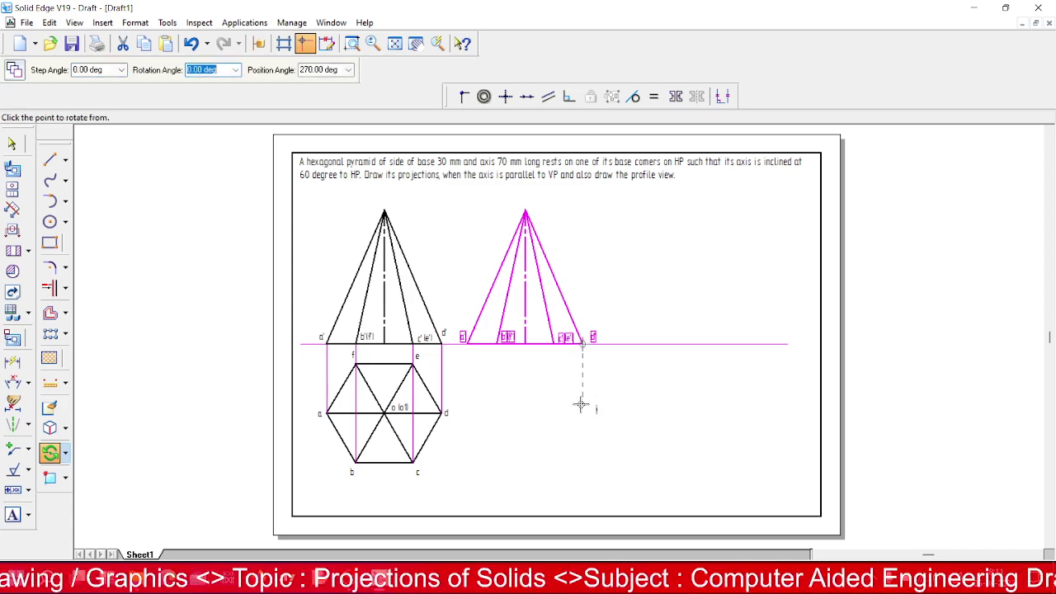
type("30")
key("Tab")
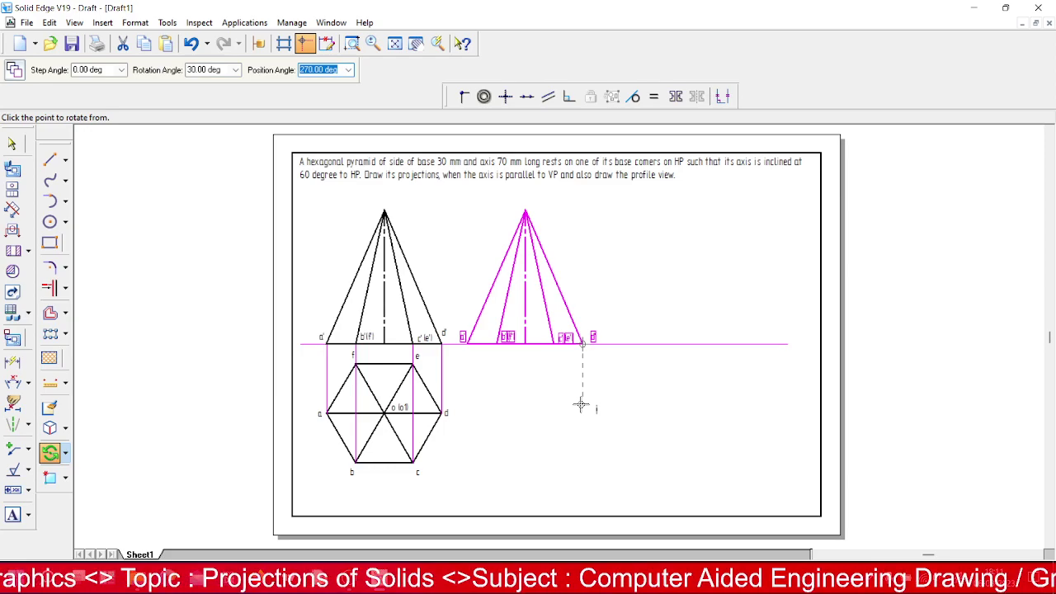
left_click(580, 404)
left_click(509, 444)
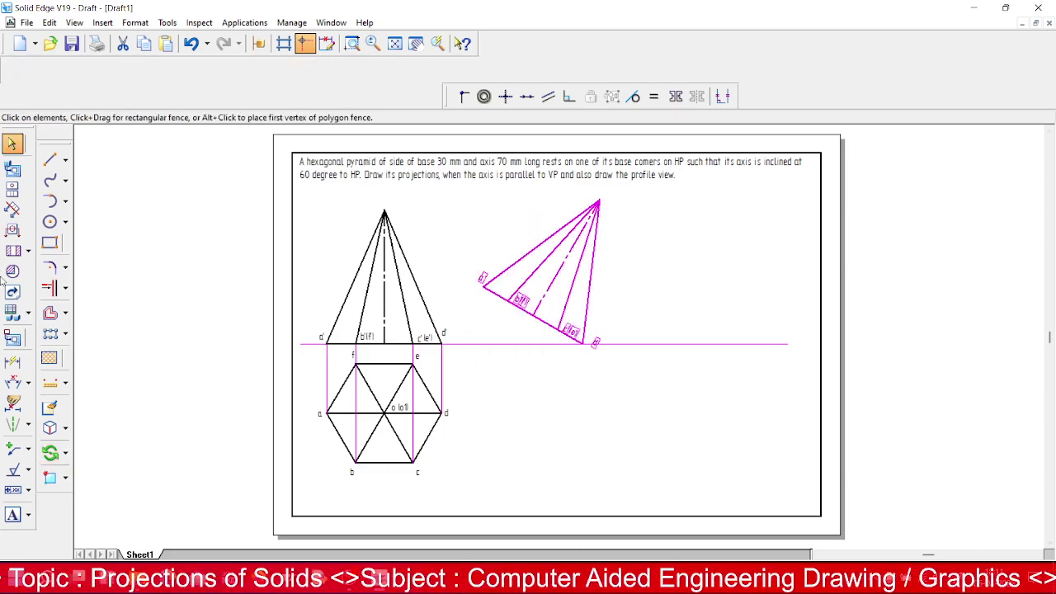
- Extend the tilted pyramid's axis beyond its base to the horizontal reference line
left_click(50, 288)
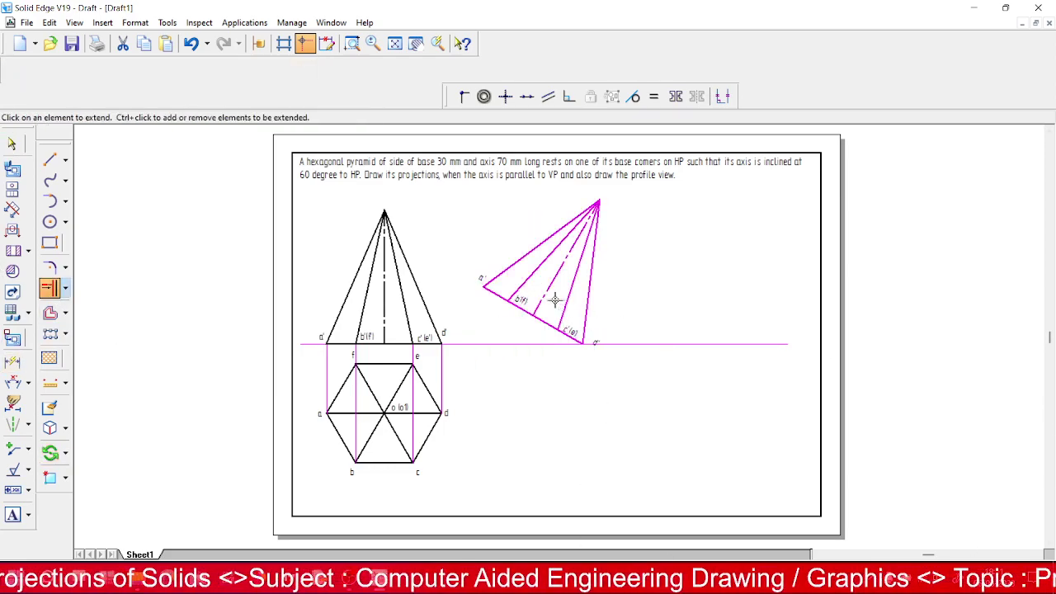
left_click(12, 144)
left_click(50, 287)
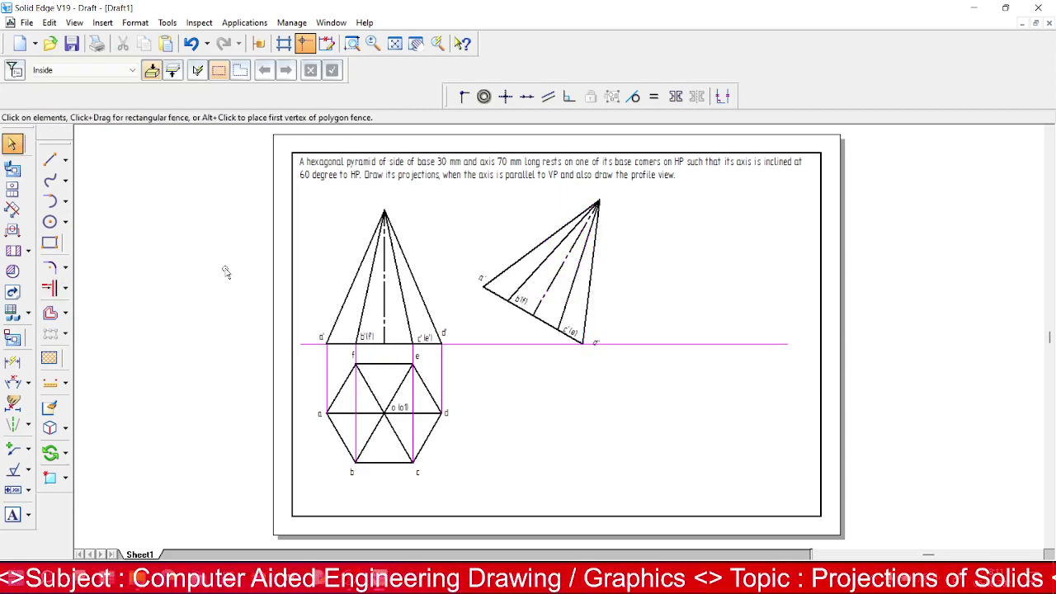
left_click(53, 288)
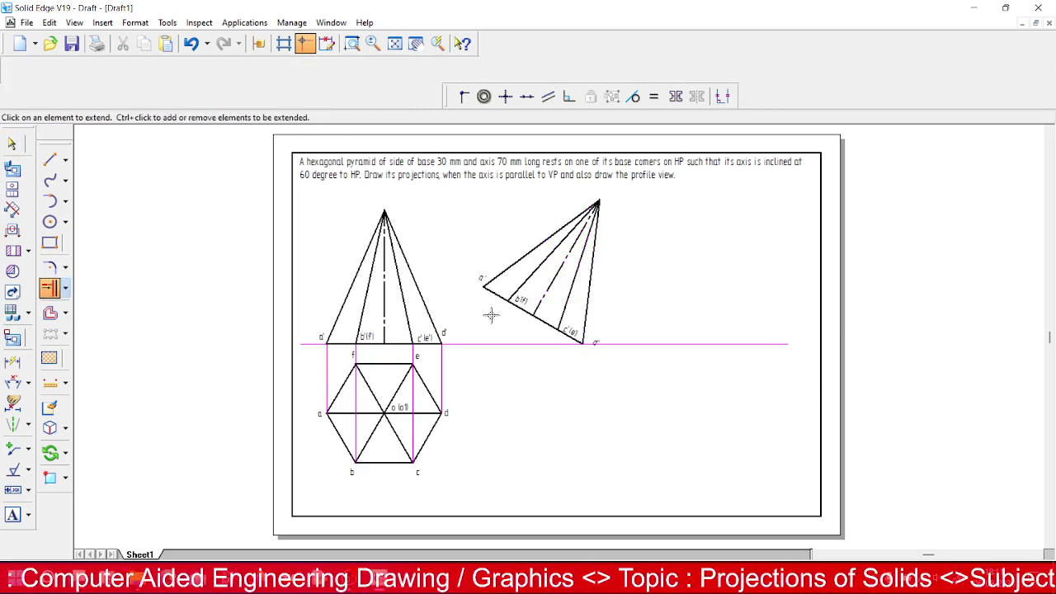
left_click(540, 304)
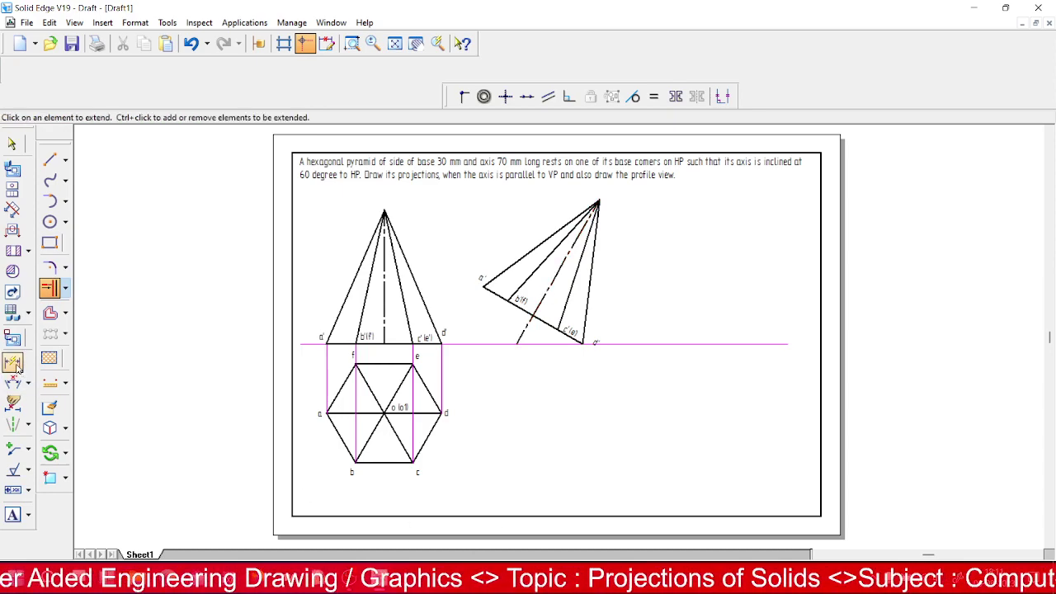
- Dimension the acute angle between the tilted pyramid's extended axis and the horizontal reference line
left_click(29, 386)
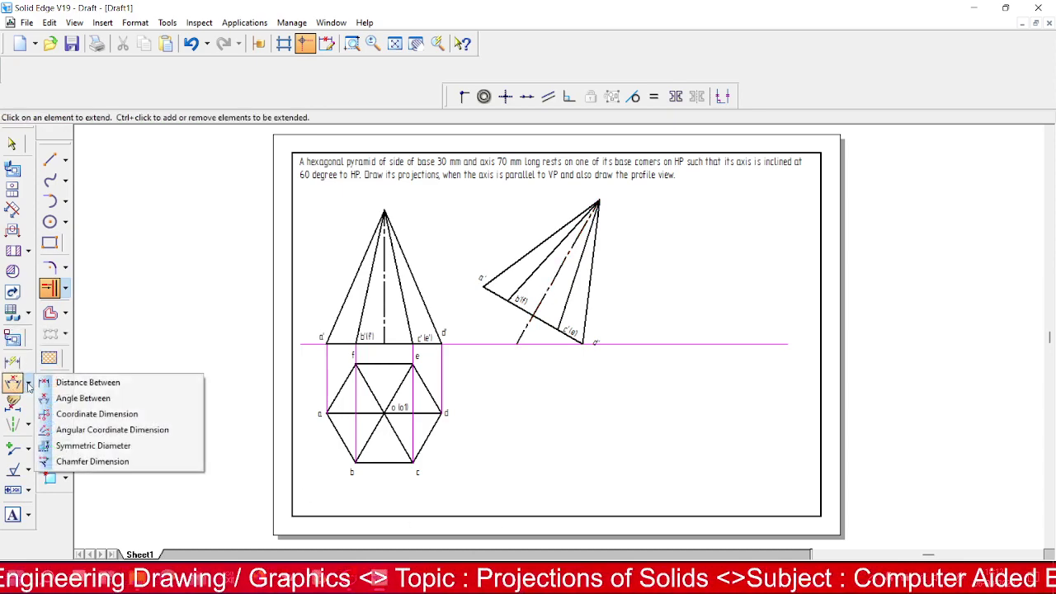
left_click(62, 397)
left_click(528, 326)
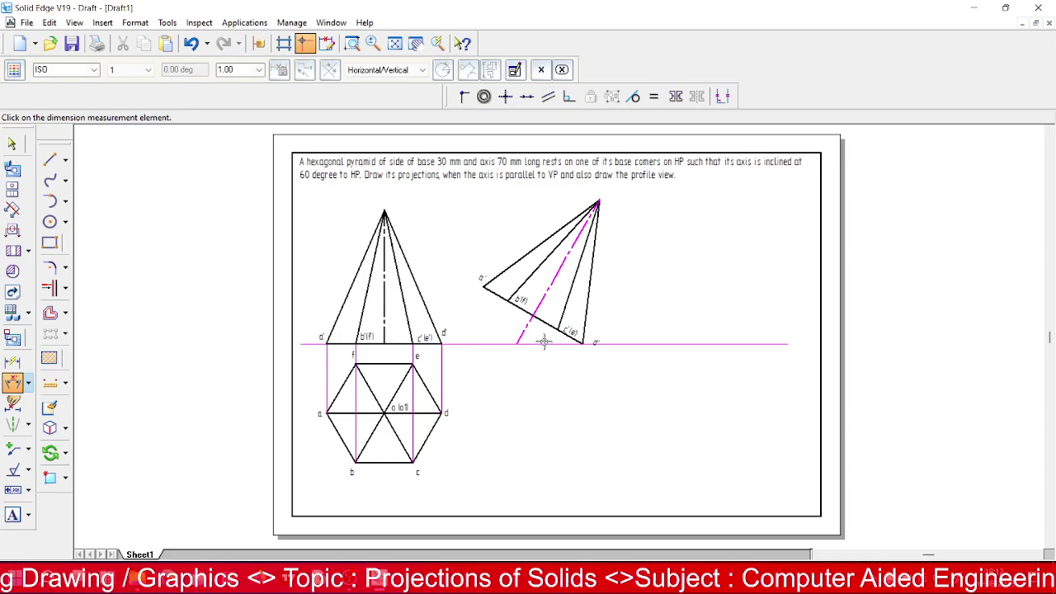
left_click(540, 343)
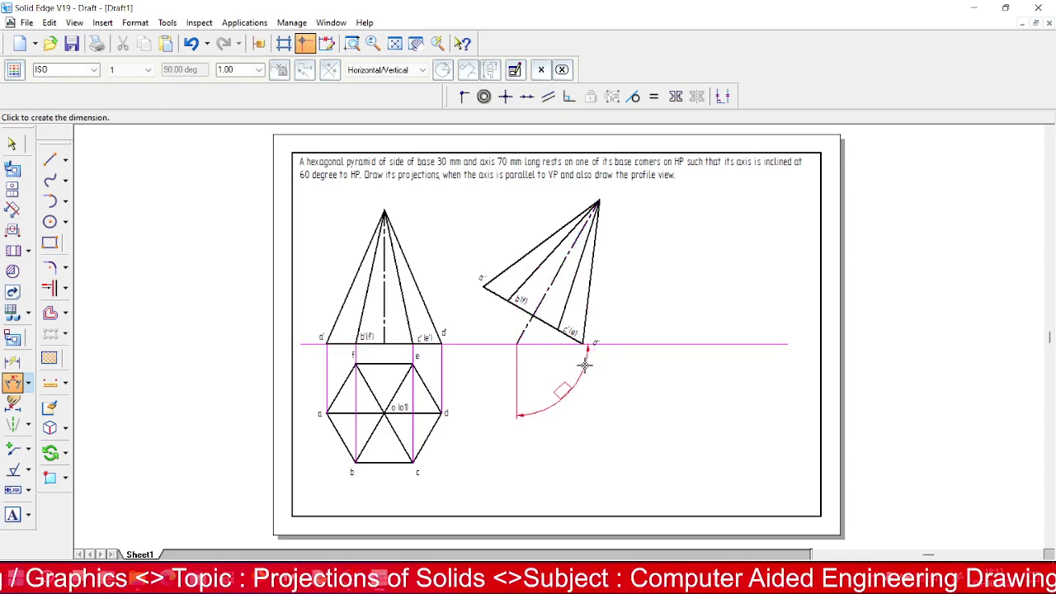
right_click(584, 366)
left_click(541, 301)
left_click(622, 342)
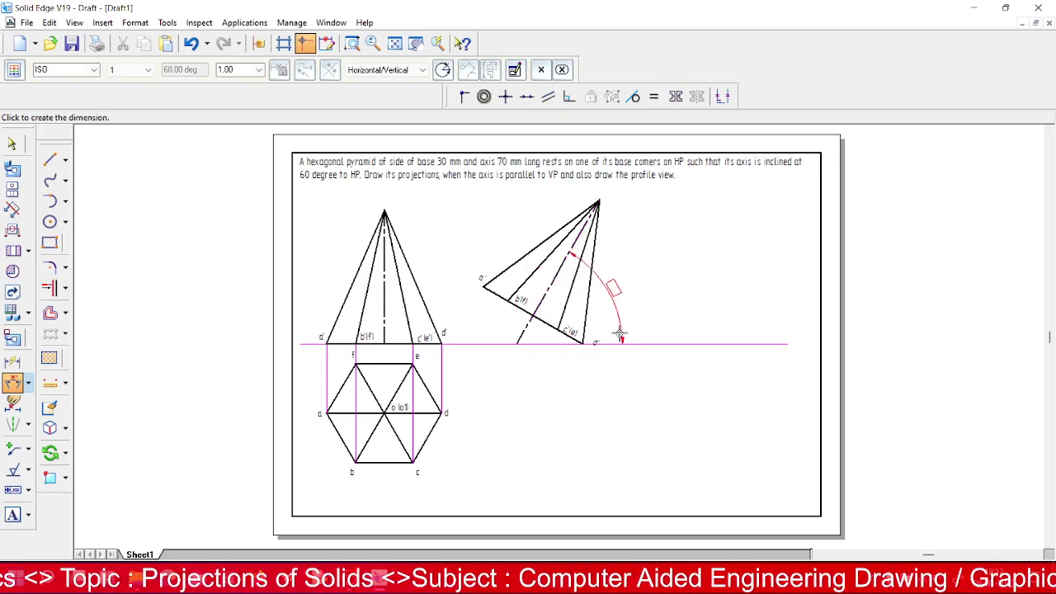
left_click(611, 312)
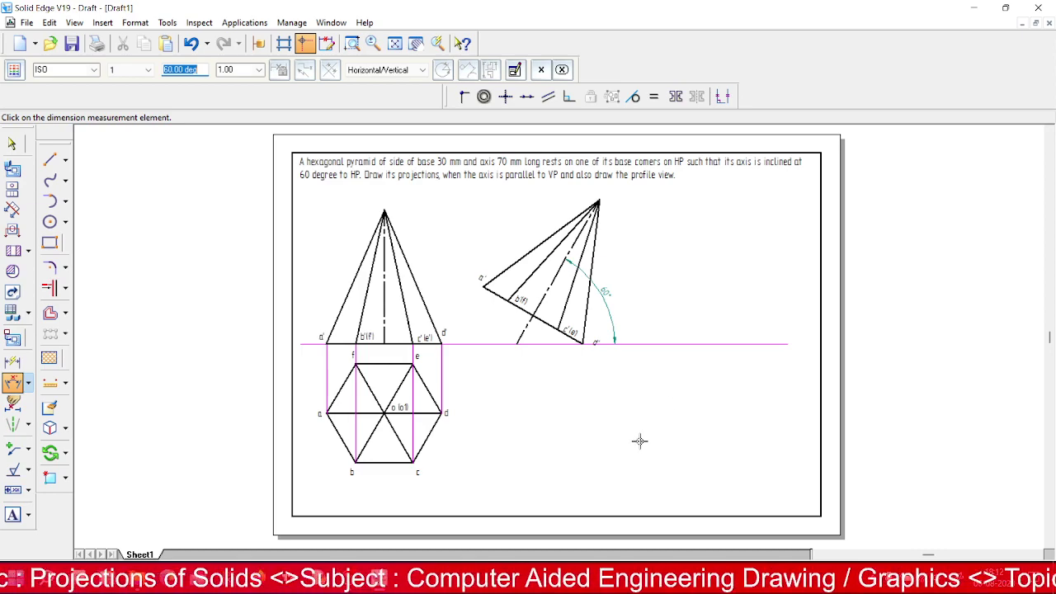
- Delete the angle dimension beside the tilted pyramid
left_click(12, 143)
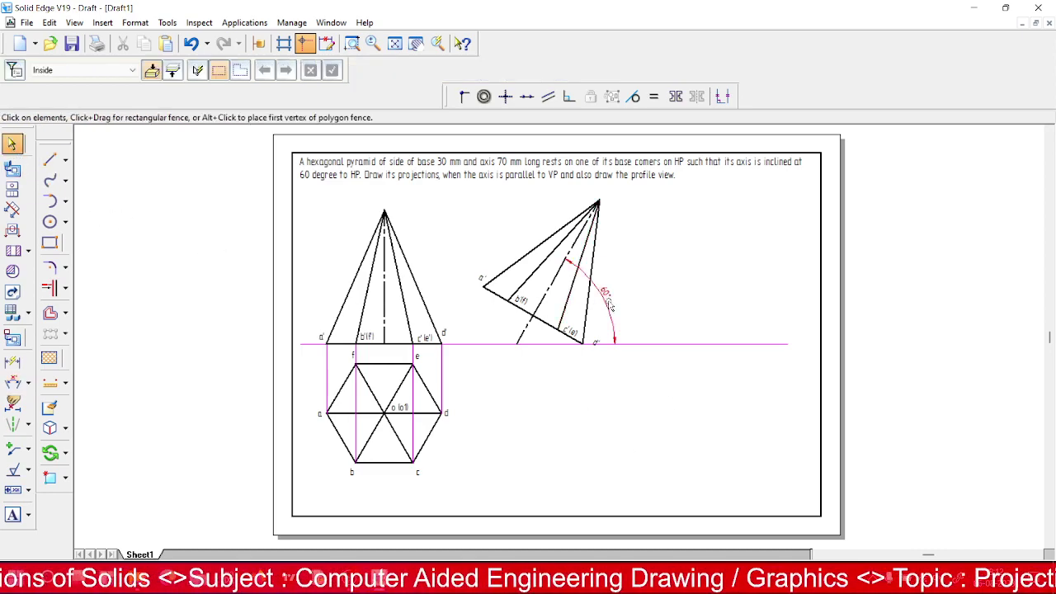
left_click(609, 305)
key("Delete")
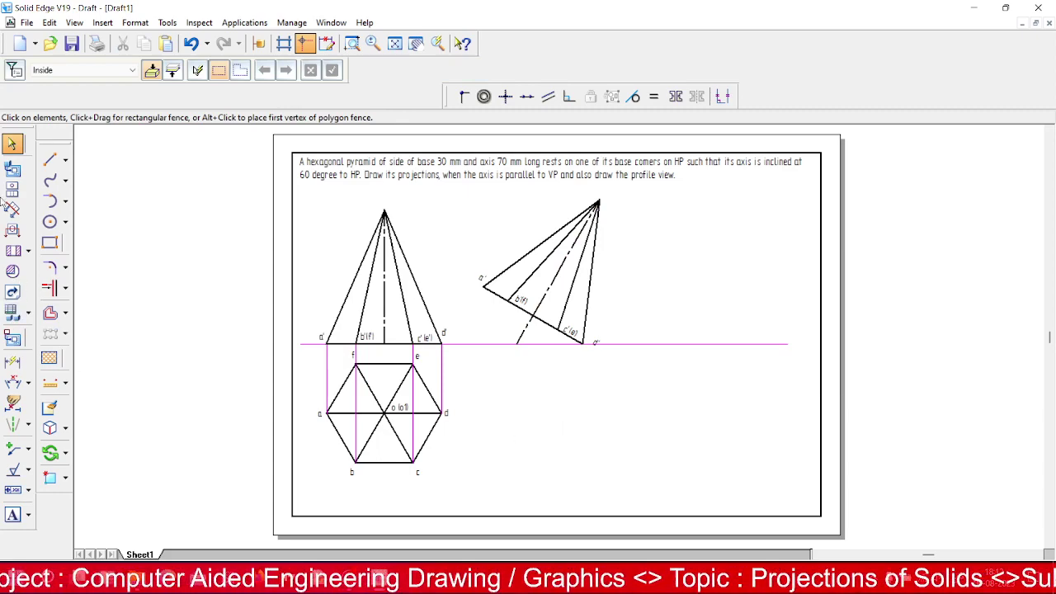
- Draw thin magenta vertical projectors from a', b'(f') and the base centre of the tilted front view down into the top-view area
left_click(49, 159)
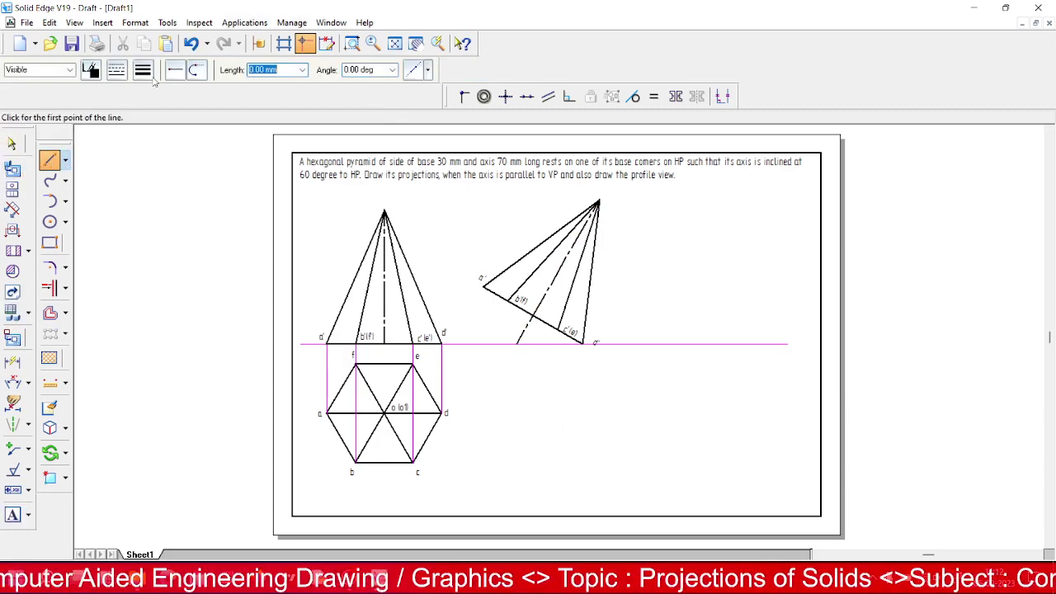
left_click(93, 72)
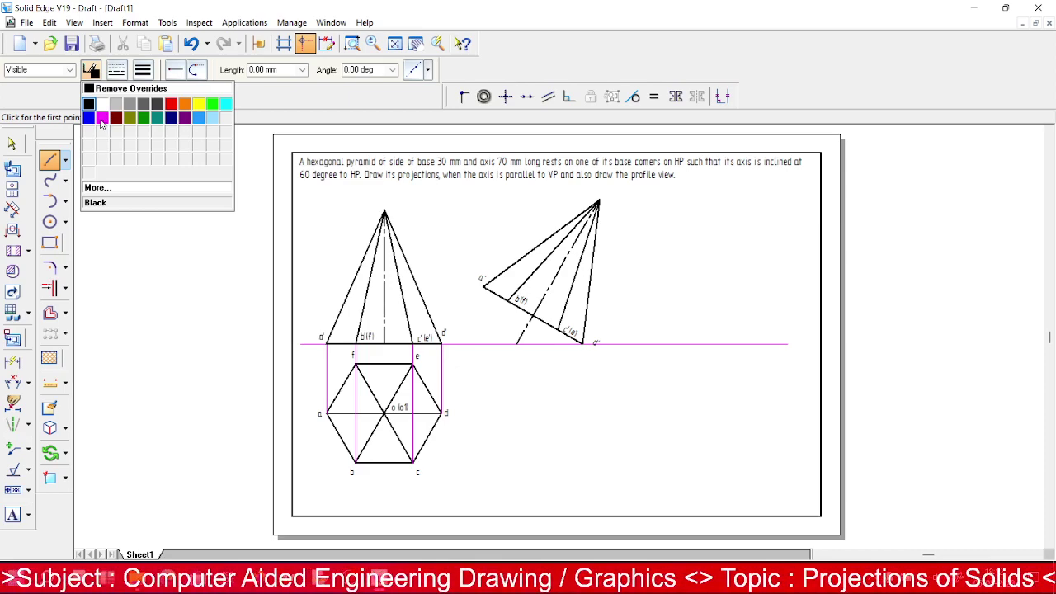
left_click(102, 118)
left_click(147, 69)
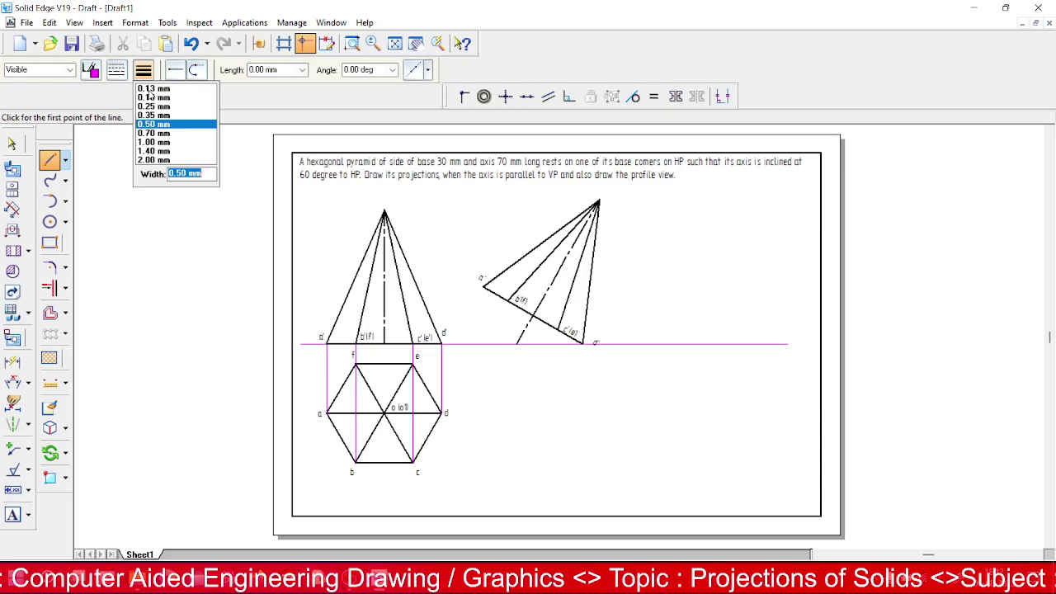
left_click(150, 96)
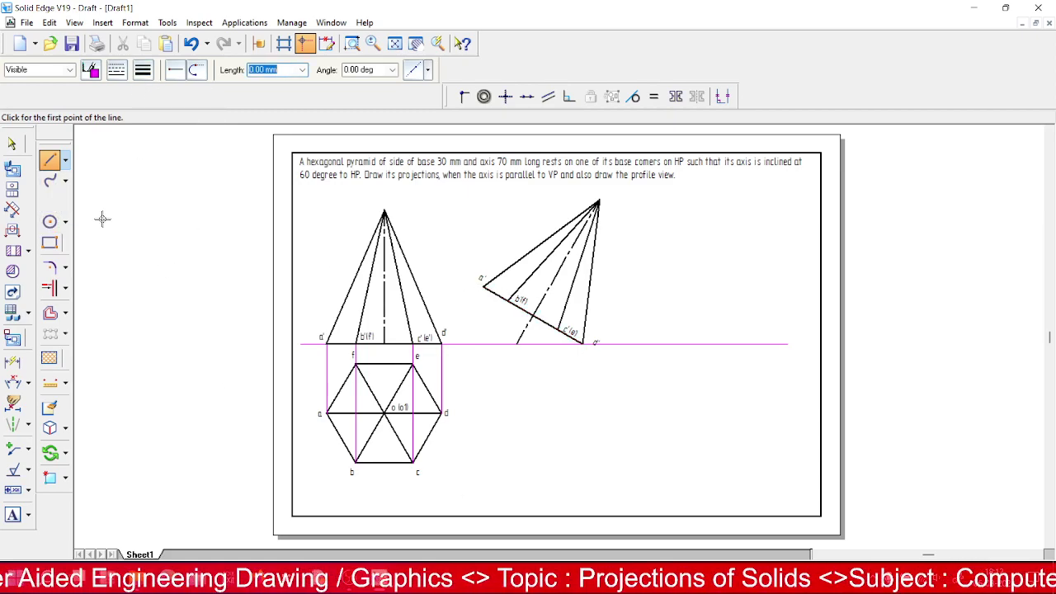
left_click(483, 287)
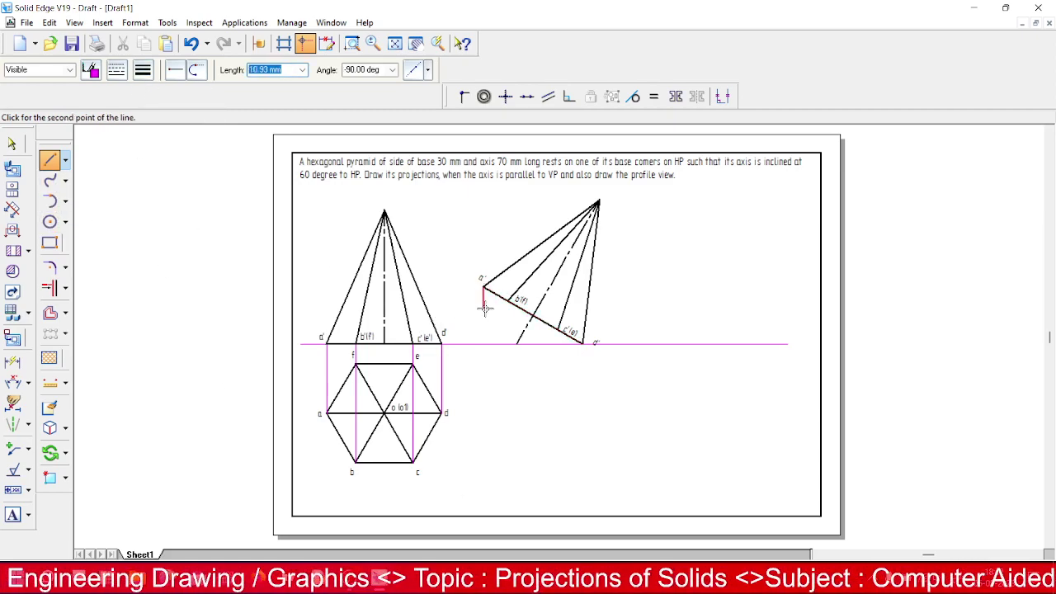
left_click(481, 482)
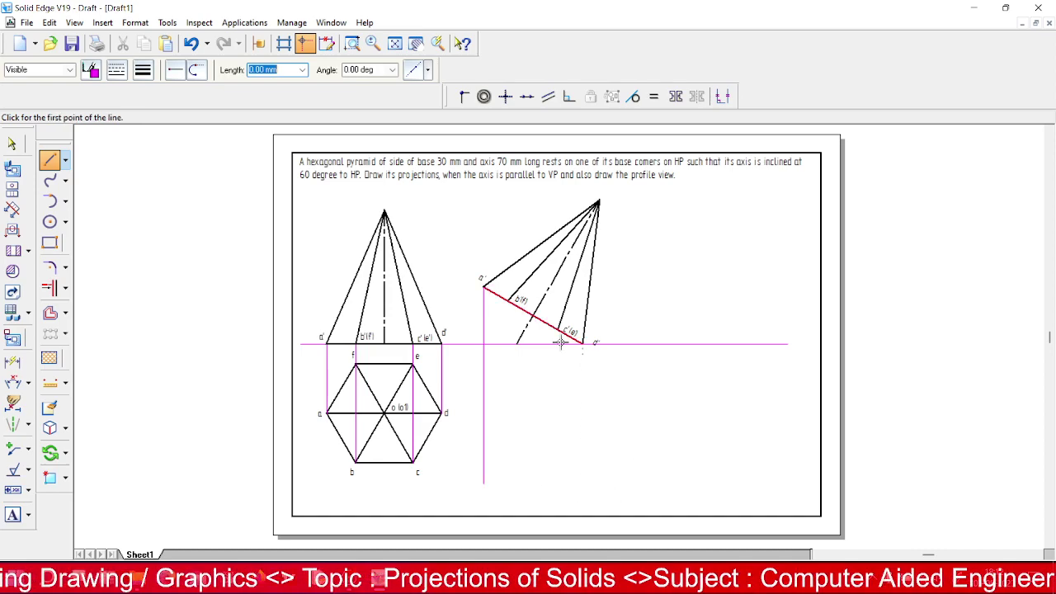
left_click(508, 300)
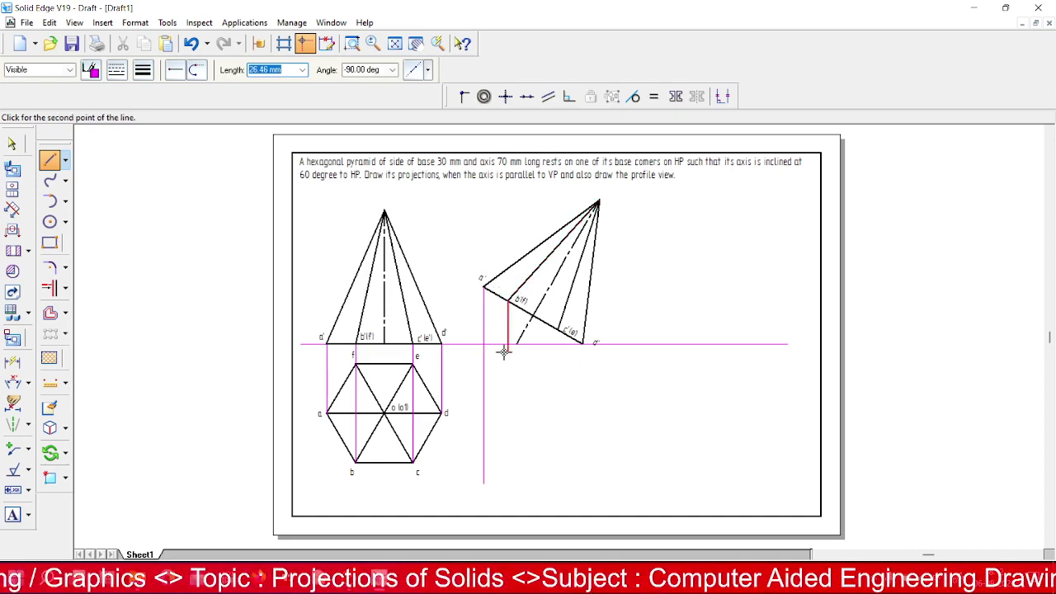
left_click(508, 490)
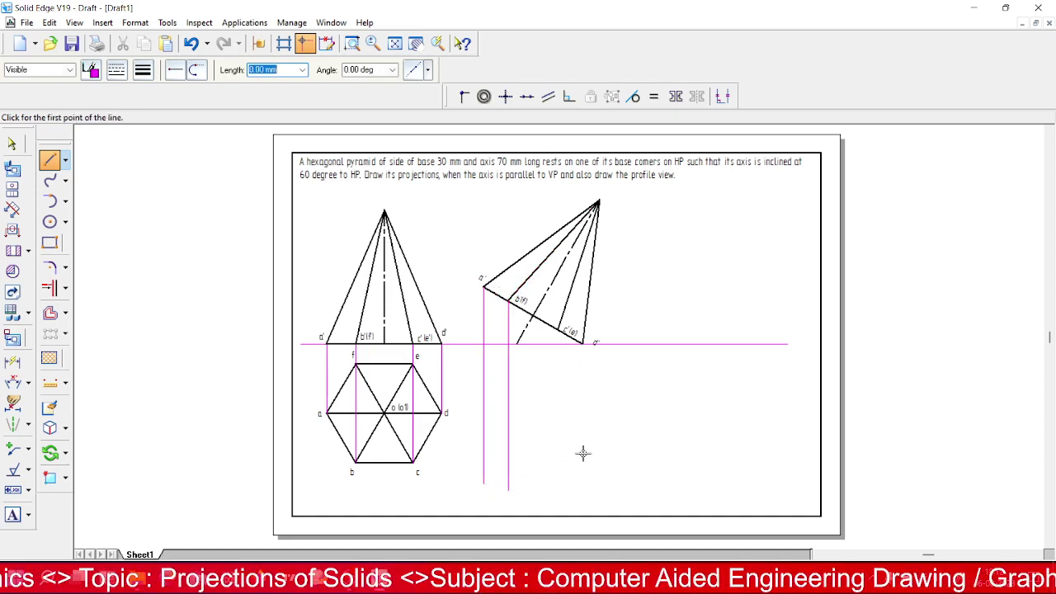
left_click(534, 315)
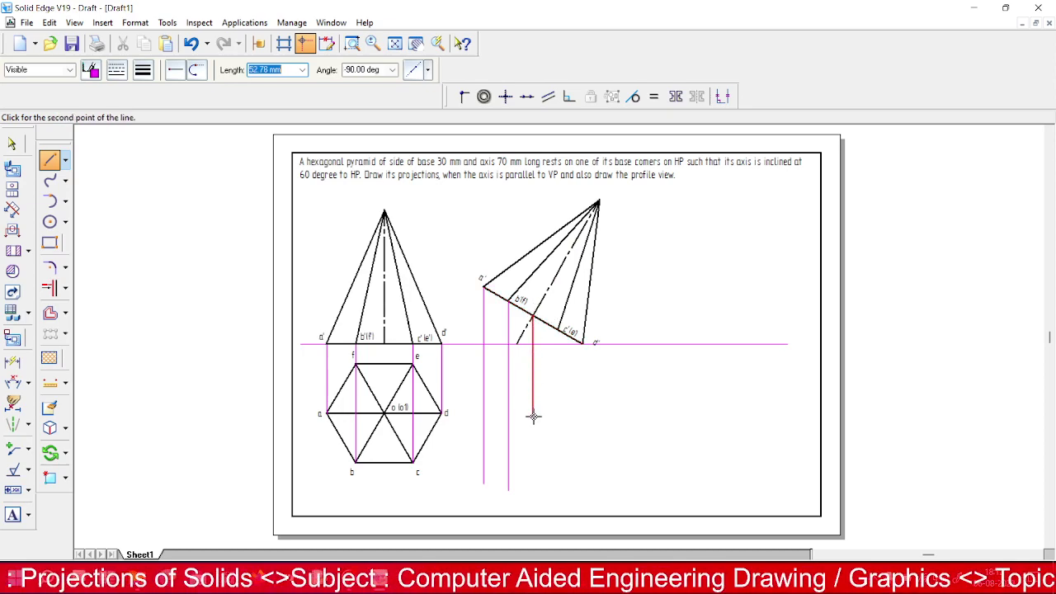
left_click(534, 477)
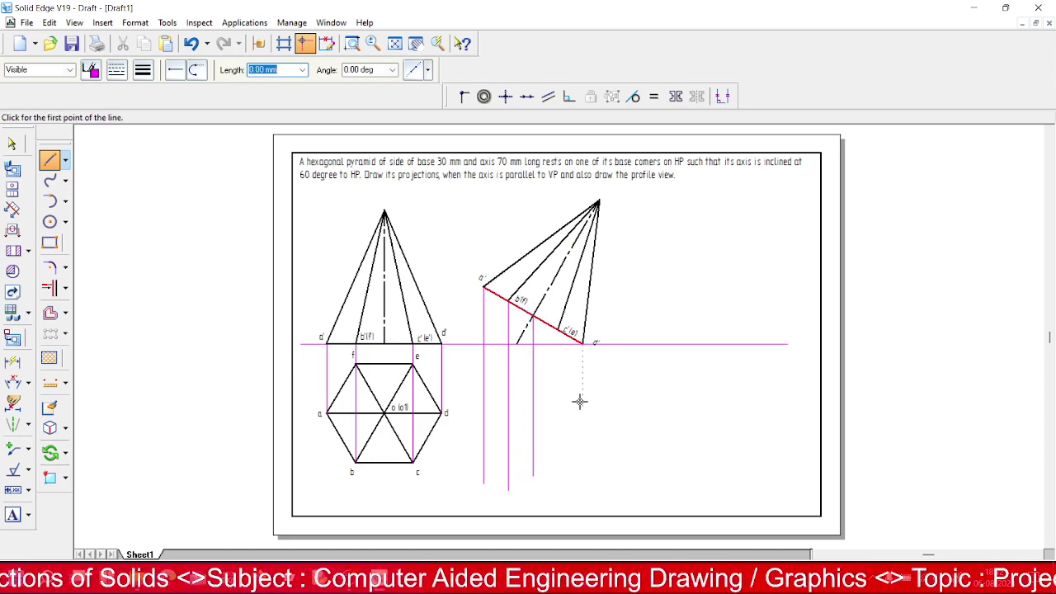
- Draw matching vertical projectors downward from c'(e'), d' and the apex of the tilted front view
left_click(558, 334)
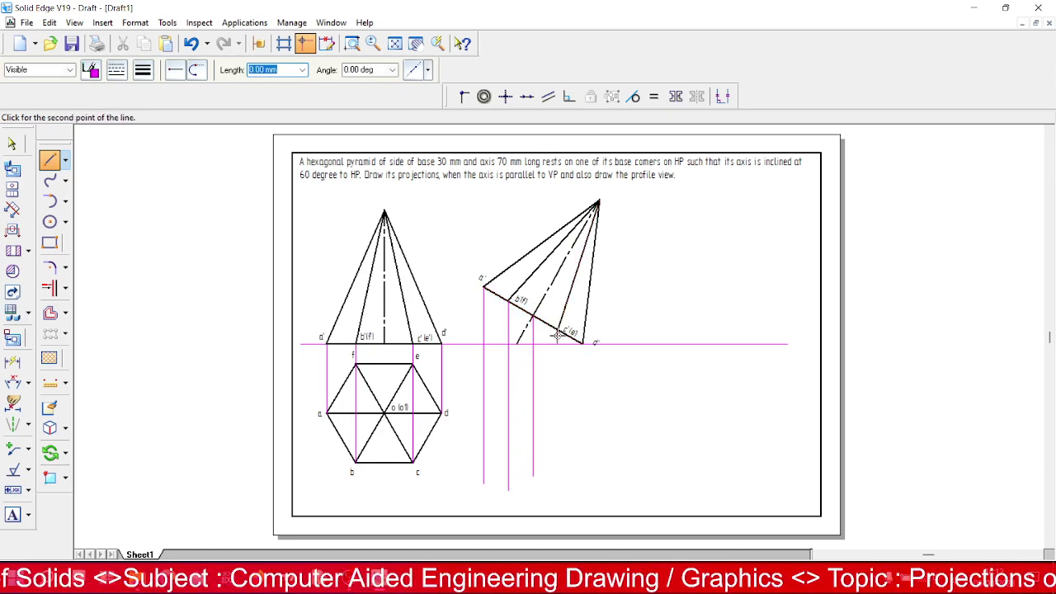
left_click(558, 482)
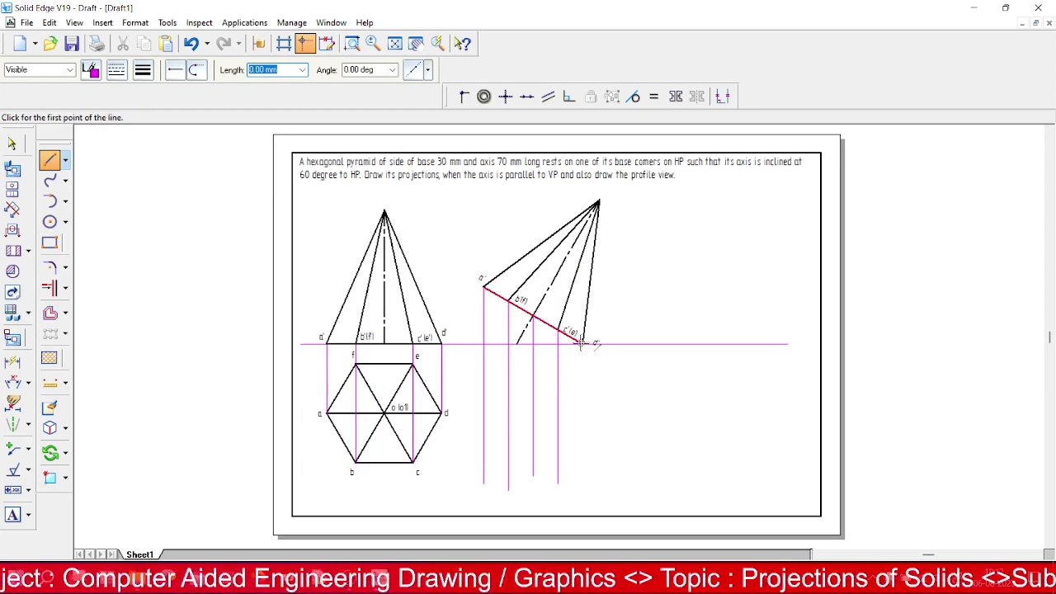
left_click(582, 342)
left_click(584, 494)
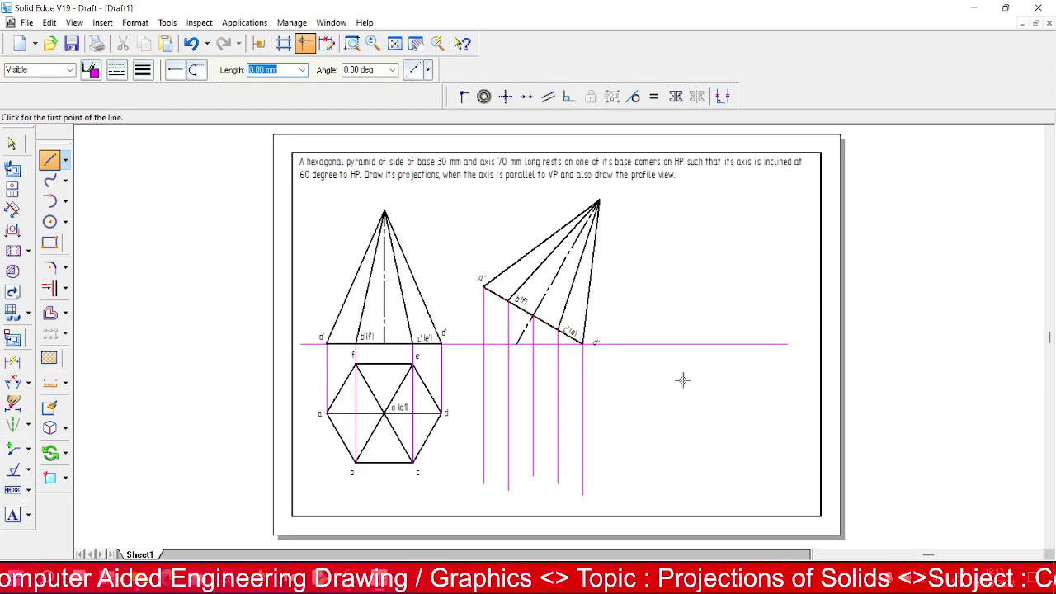
left_click(598, 200)
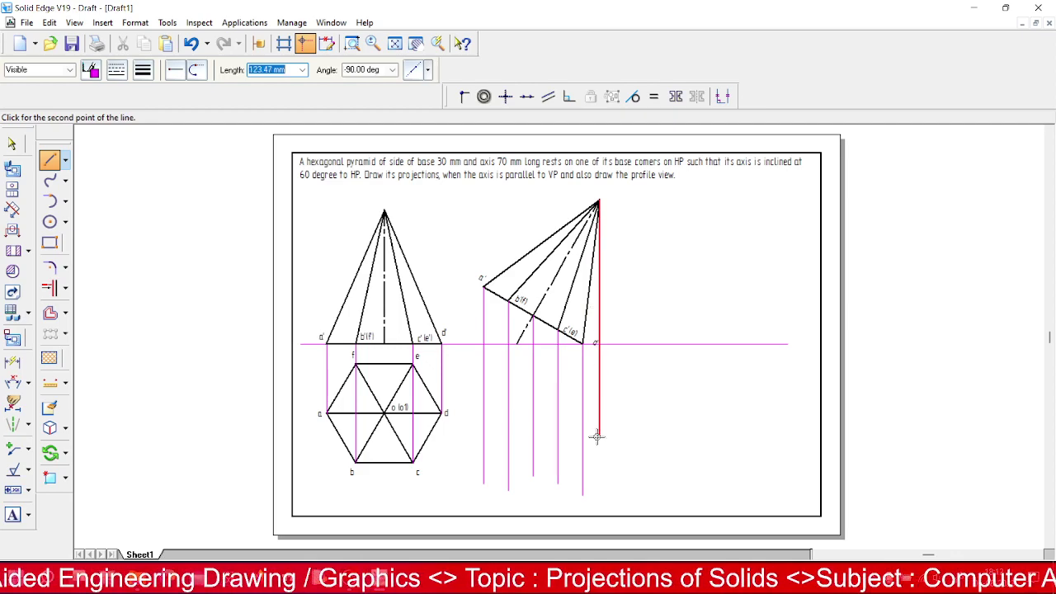
left_click(601, 494)
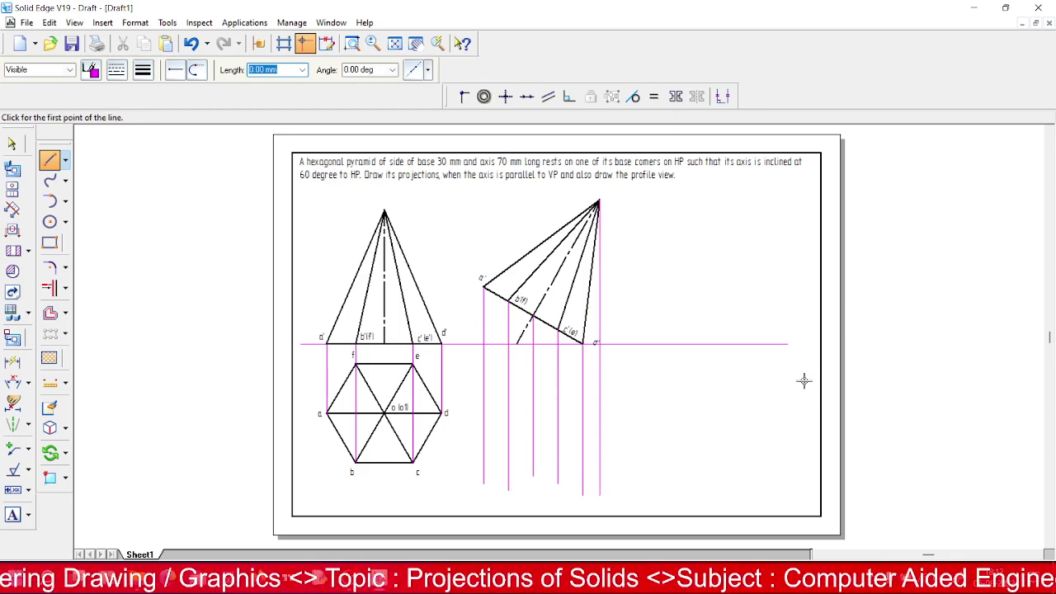
- Draw a thin green horizontal projector from hexagon corner e across the vertical projectors of the tilted view
left_click(98, 72)
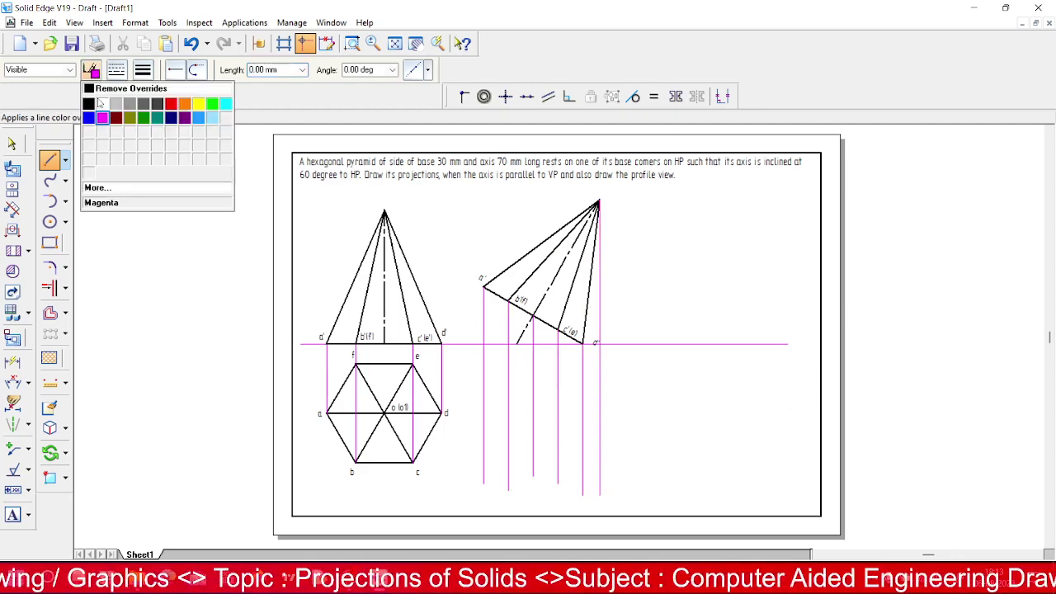
left_click(213, 105)
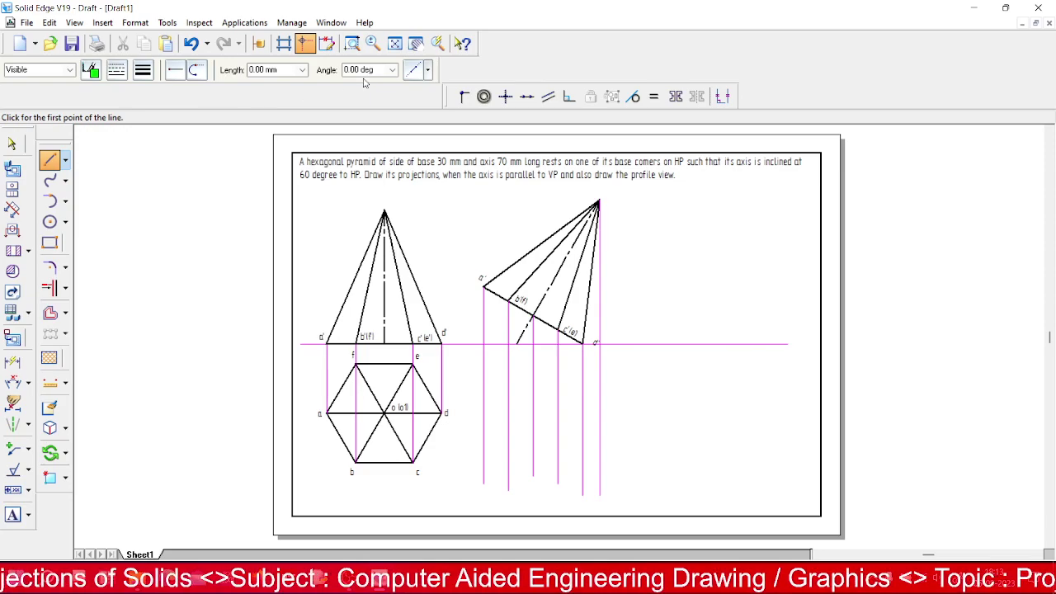
left_click(353, 43)
left_click(311, 330)
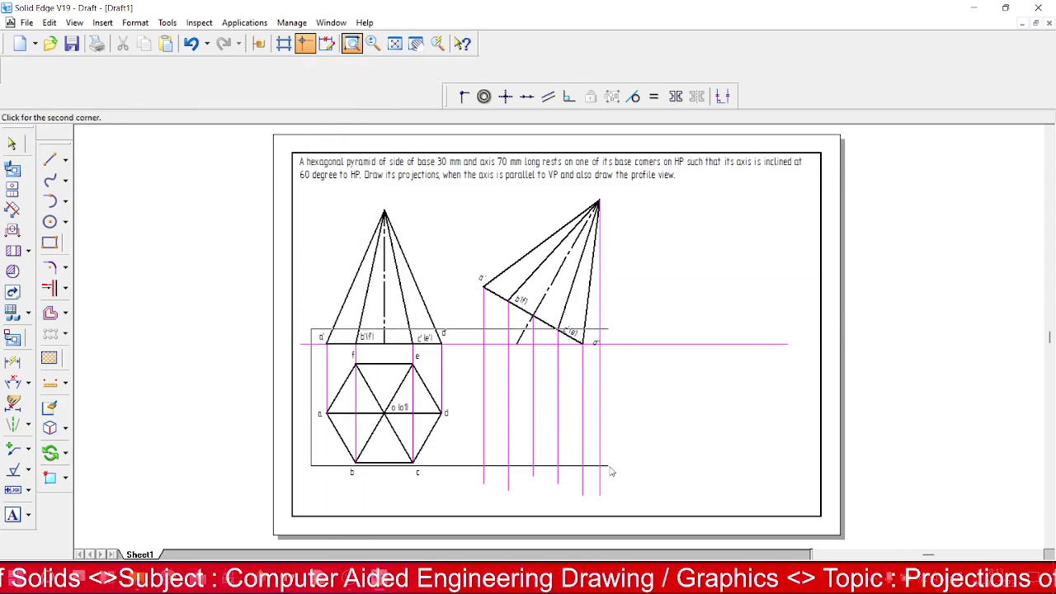
left_click(655, 495)
left_click(49, 160)
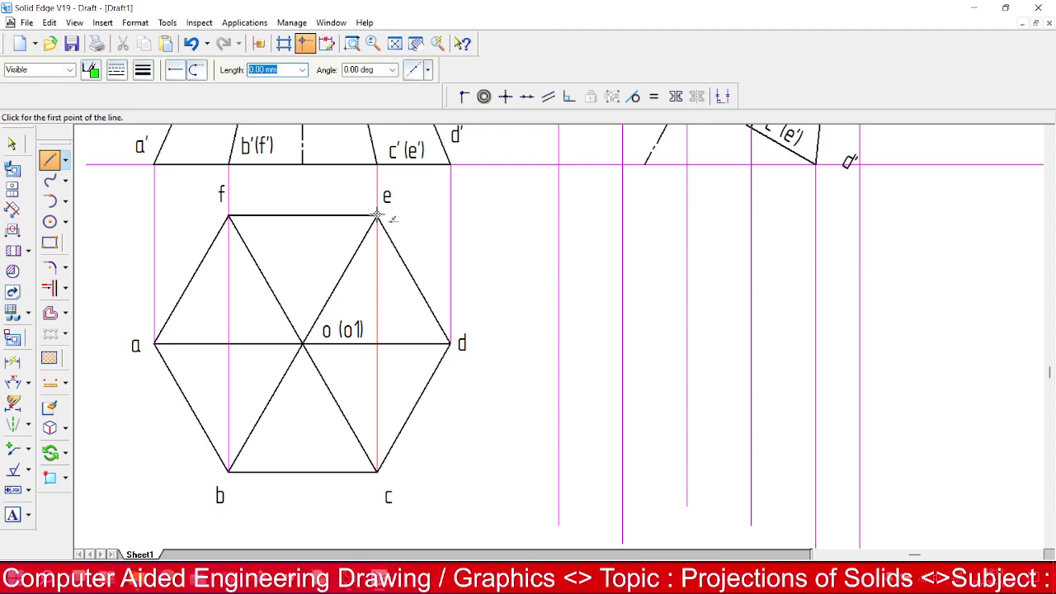
left_click(377, 216)
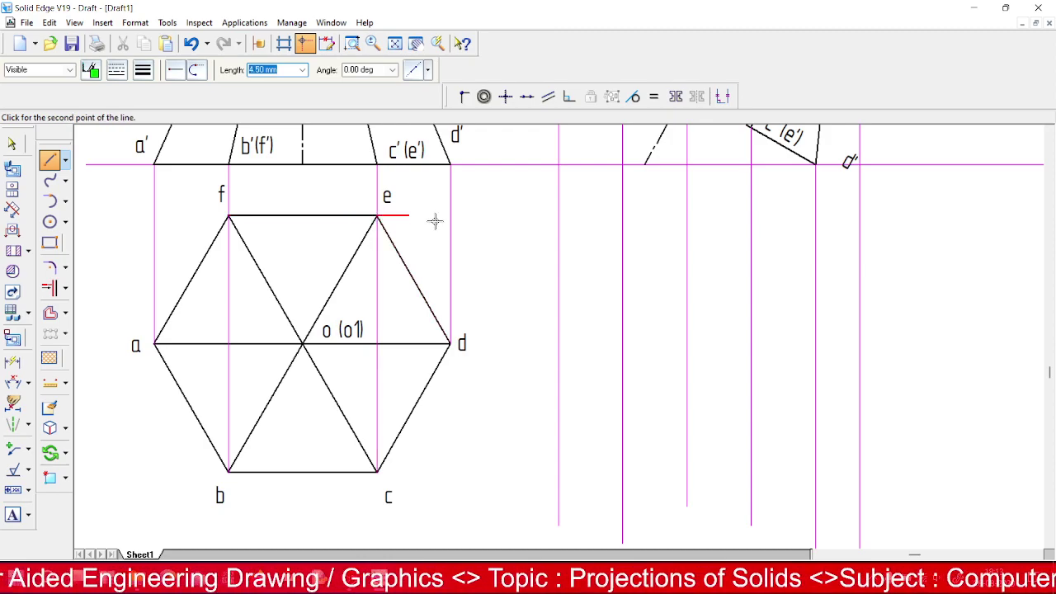
left_click(890, 216)
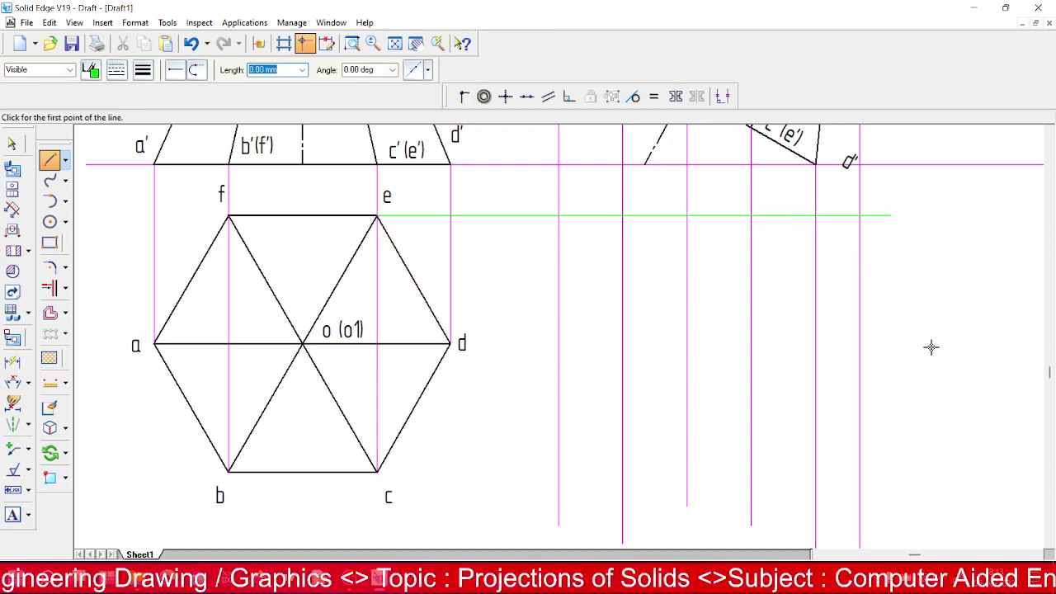
- Draw matching green horizontal projectors from hexagon corners d and c across the vertical projectors
left_click(450, 343)
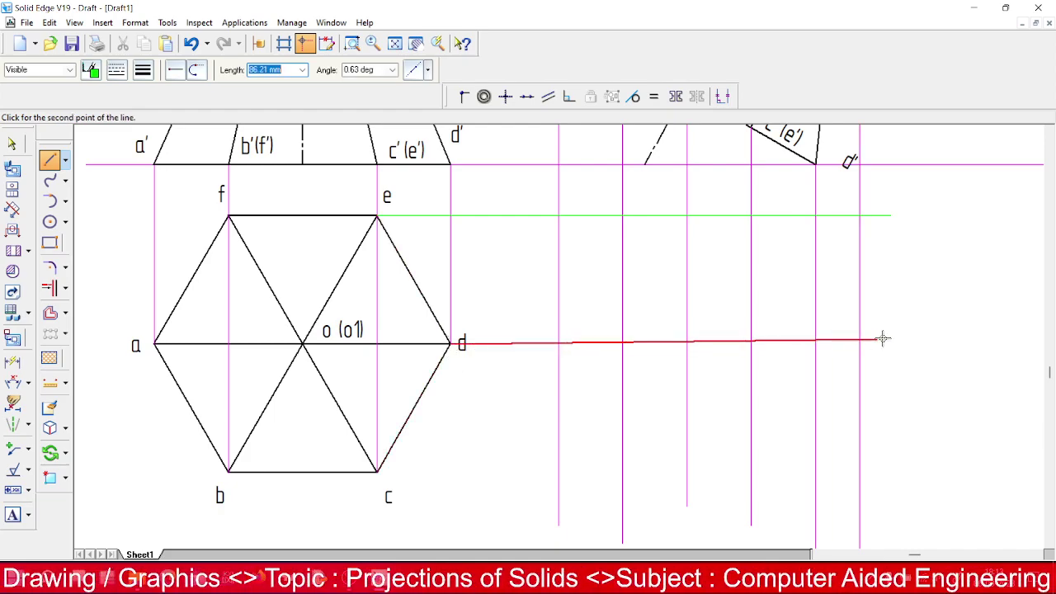
left_click(919, 343)
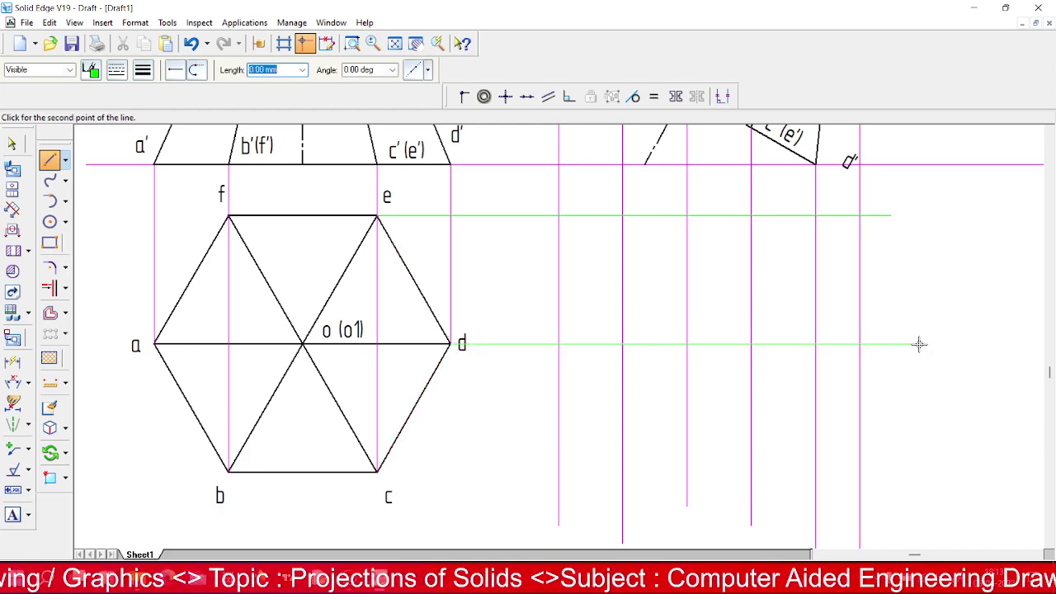
left_click(375, 472)
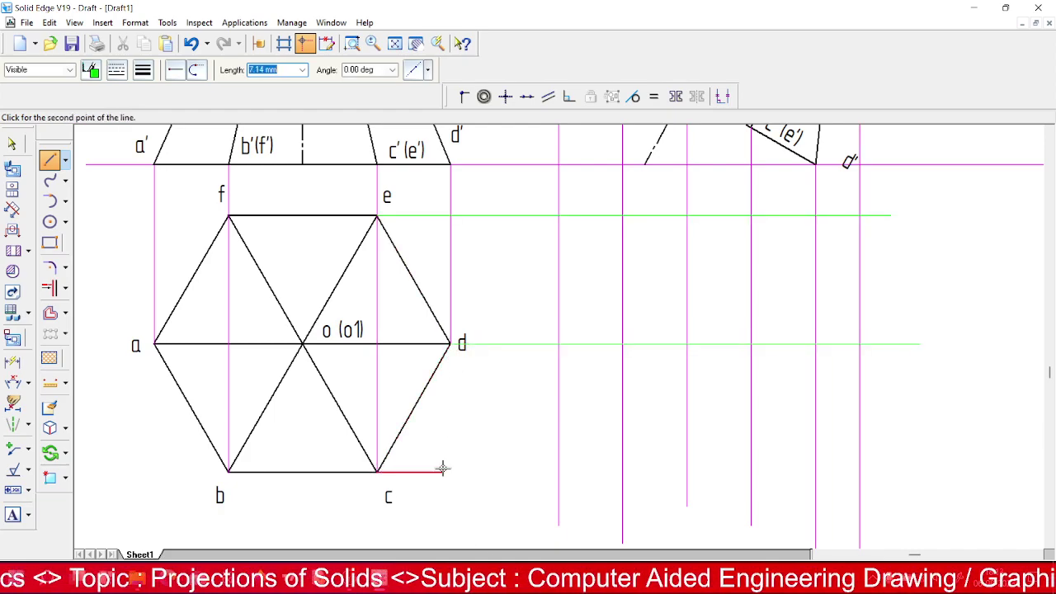
left_click(909, 472)
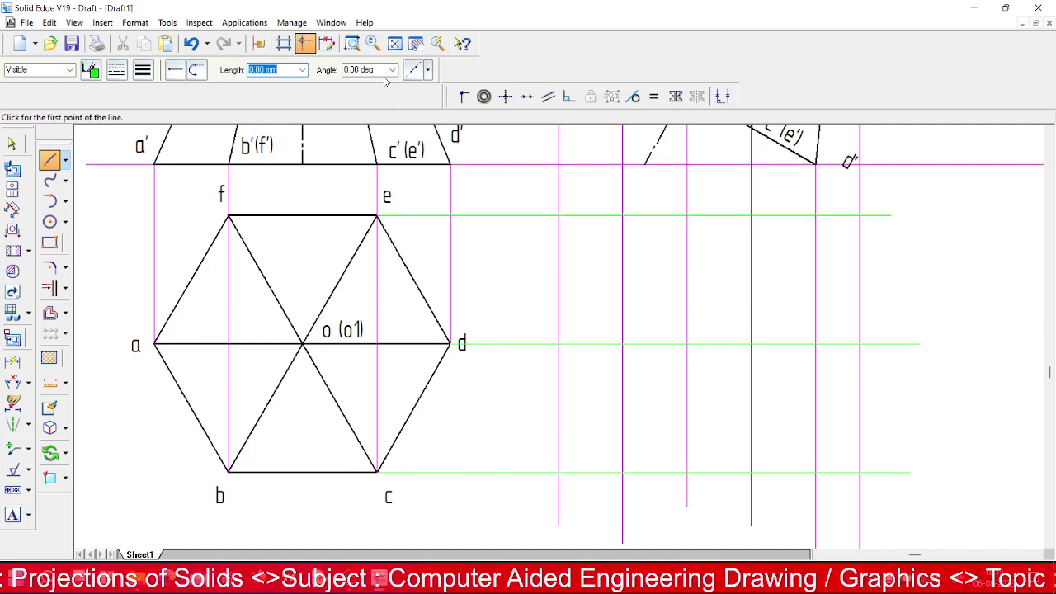
left_click(394, 43)
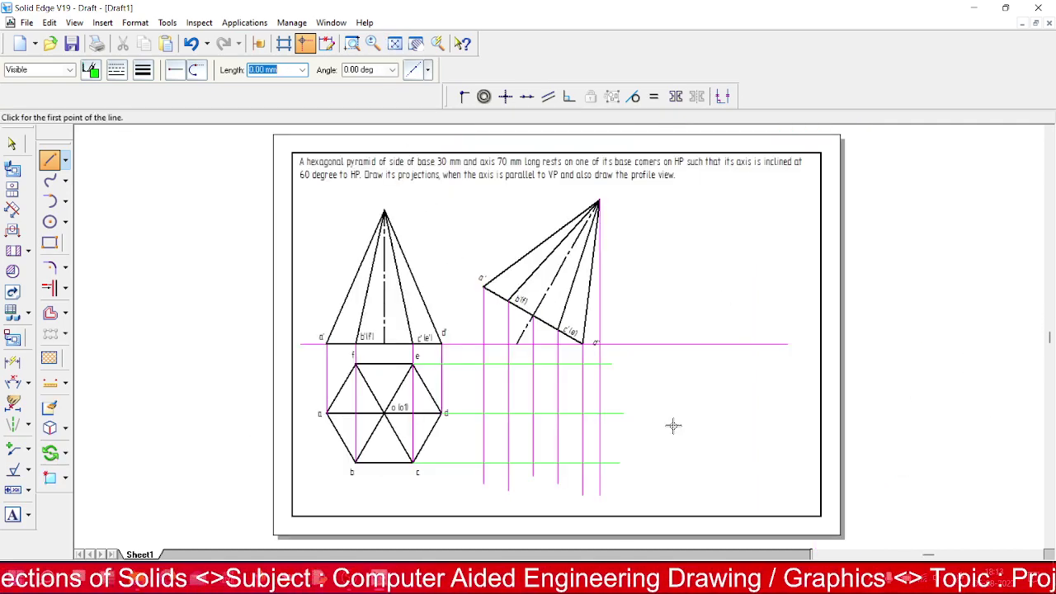
left_click(12, 144)
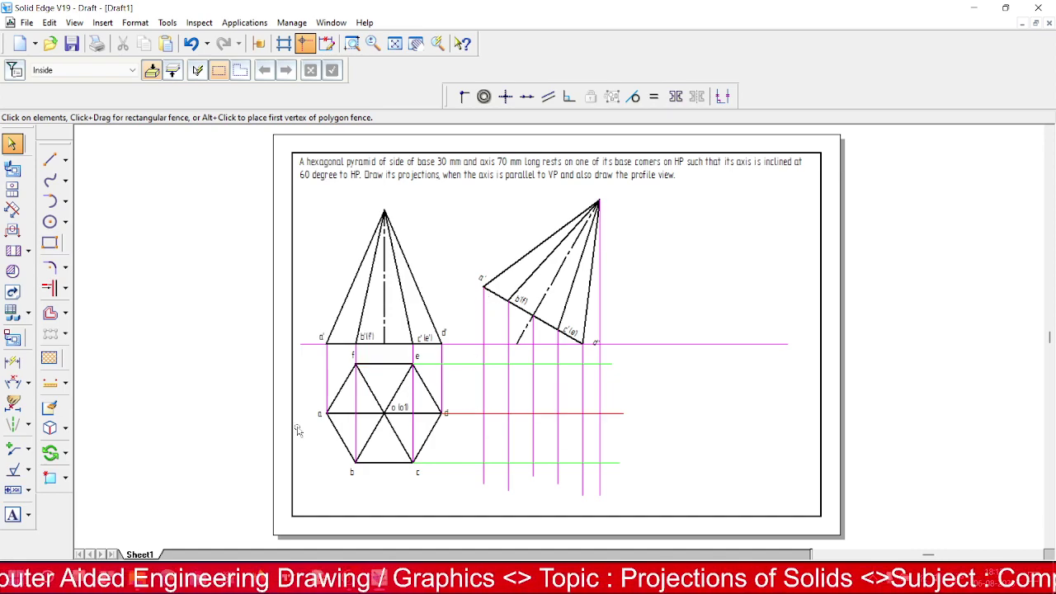
- Label the second top view's base corners a, b, c and d beside their projector intersections in 3.50 mm text
left_click(12, 515)
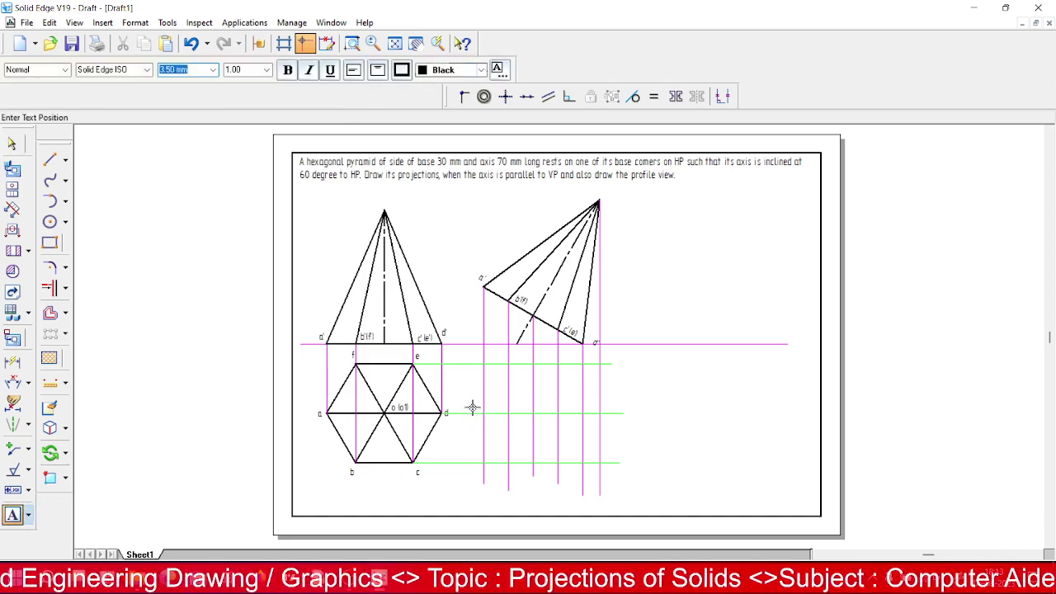
left_click(472, 406)
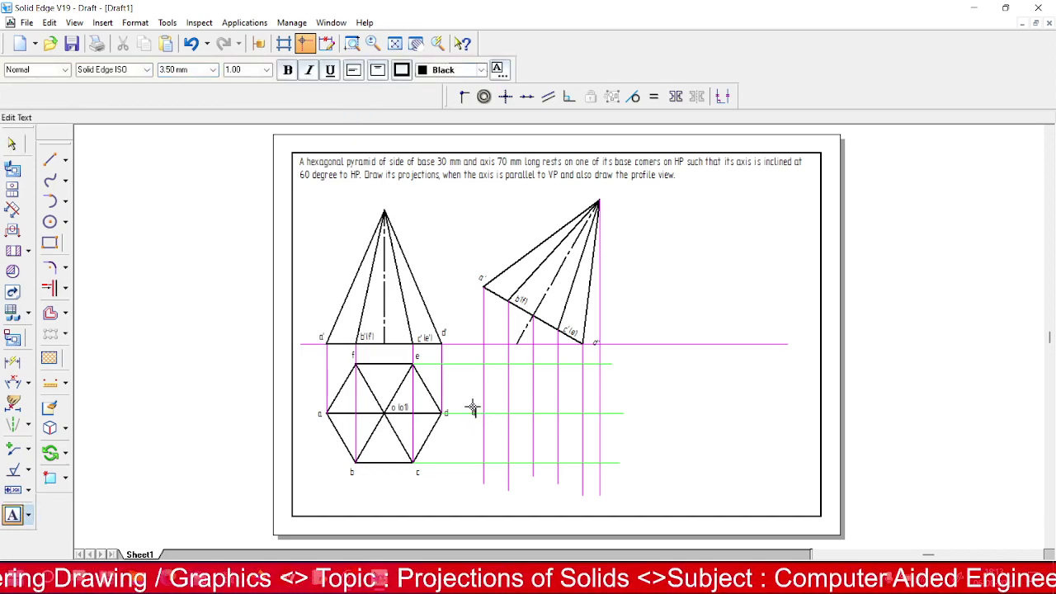
type("a")
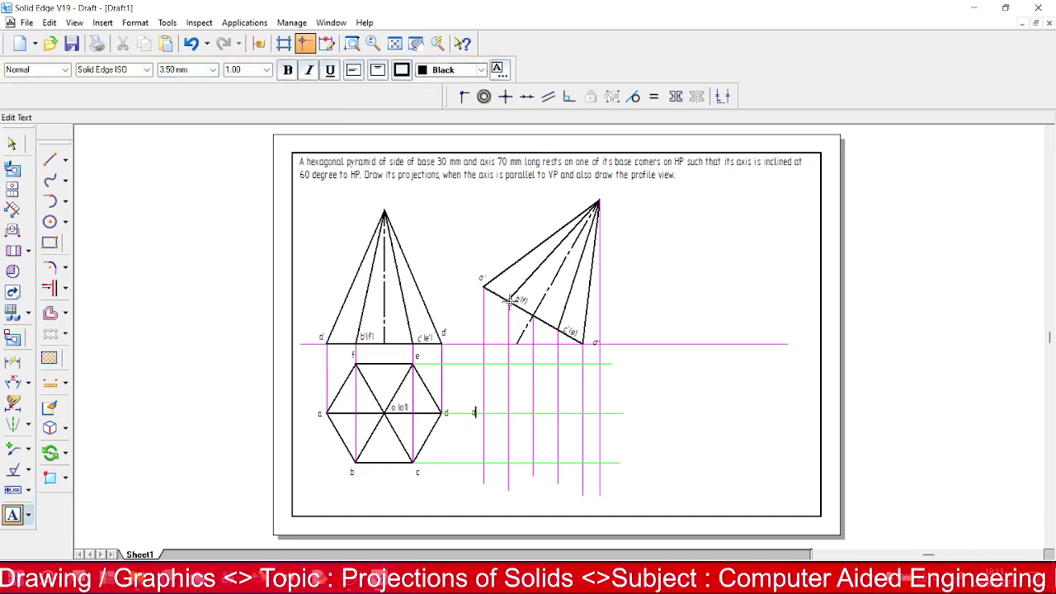
left_click(513, 469)
type("b")
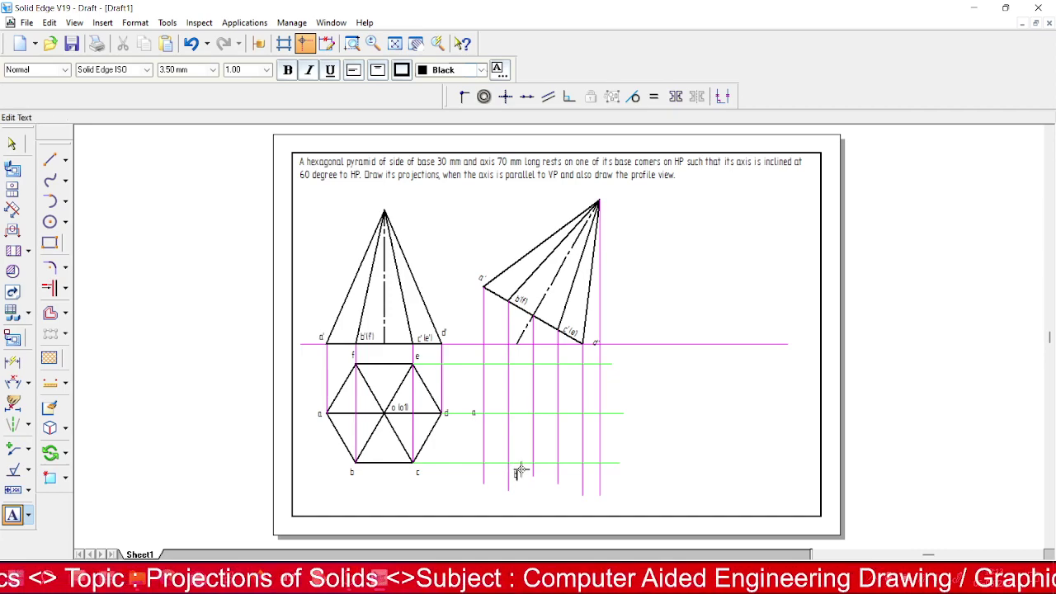
left_click(565, 472)
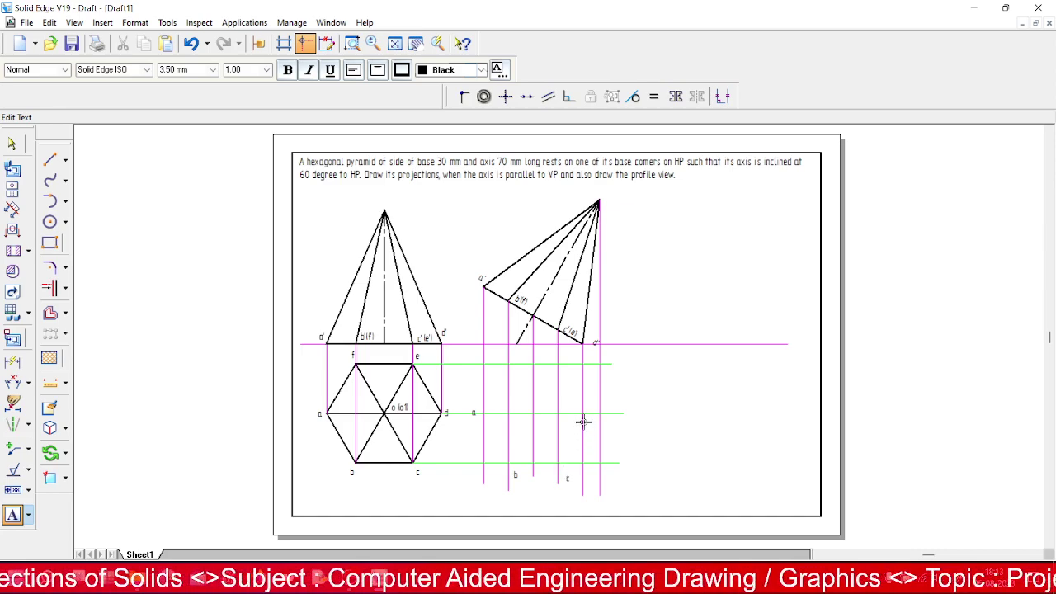
type("c")
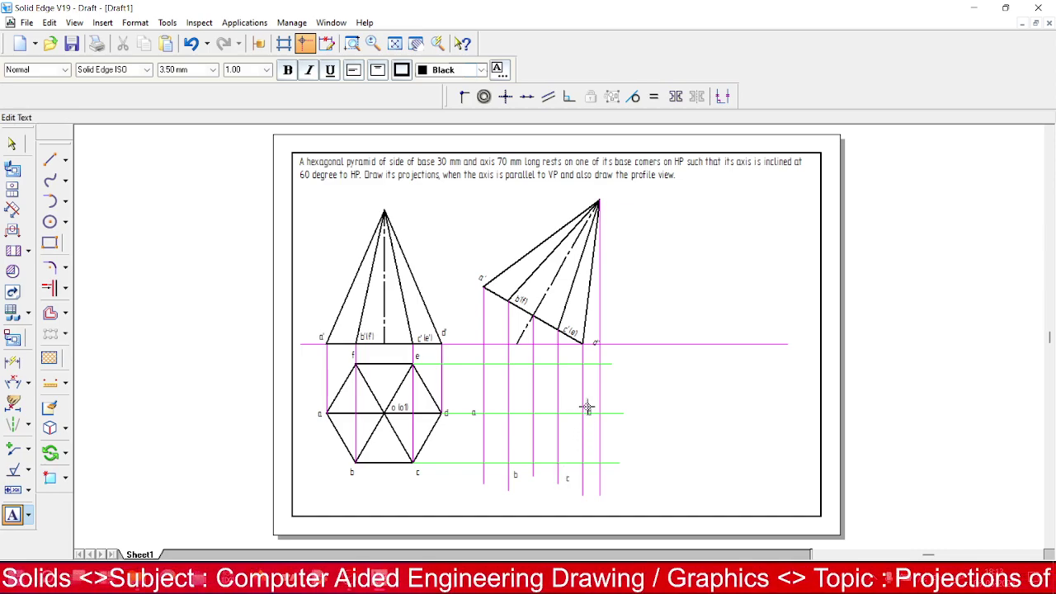
left_click(587, 407)
type("d")
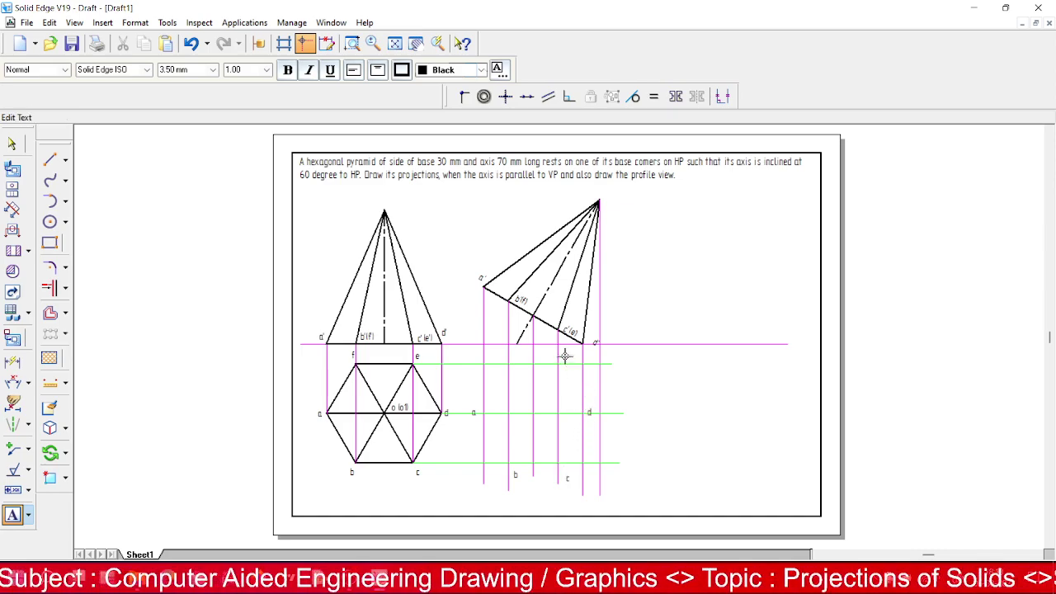
- Label the upper base corners e and f of the second top view, and move label f just above its projector
left_click(565, 357)
type("e")
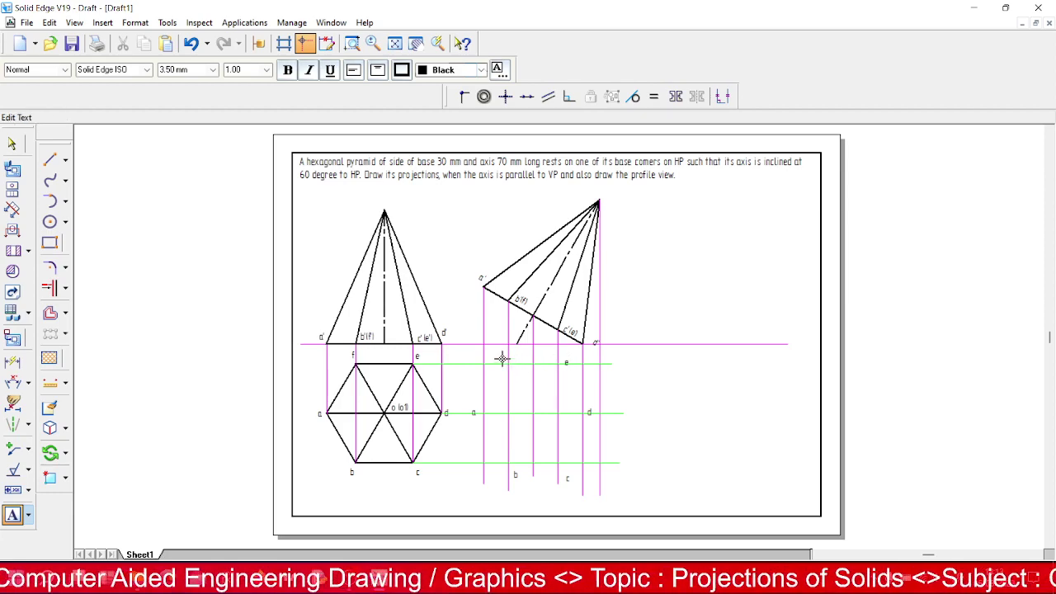
left_click(501, 358)
type("f")
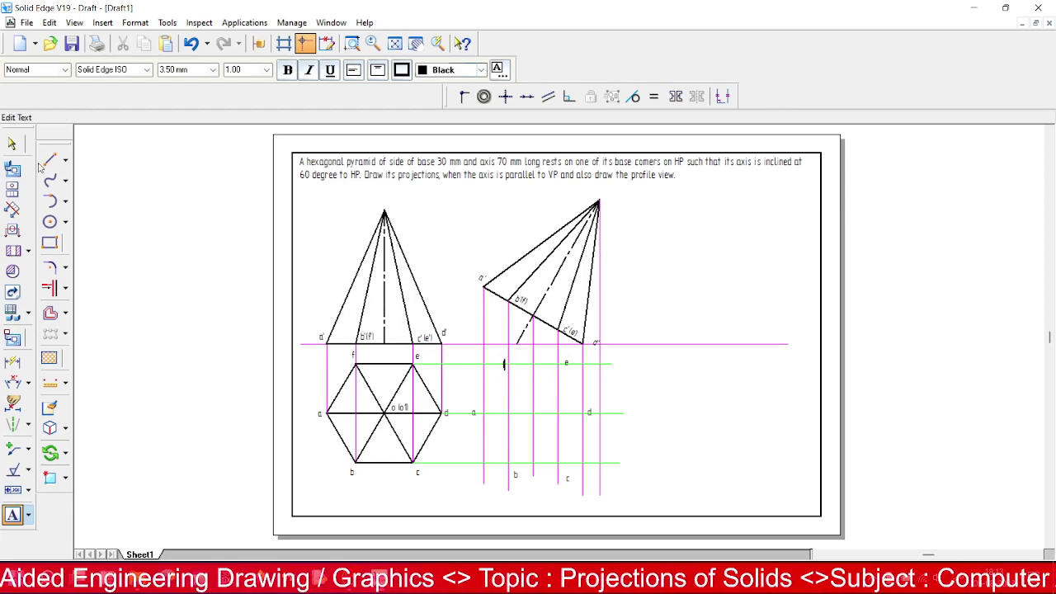
left_click(11, 144)
left_click(501, 363)
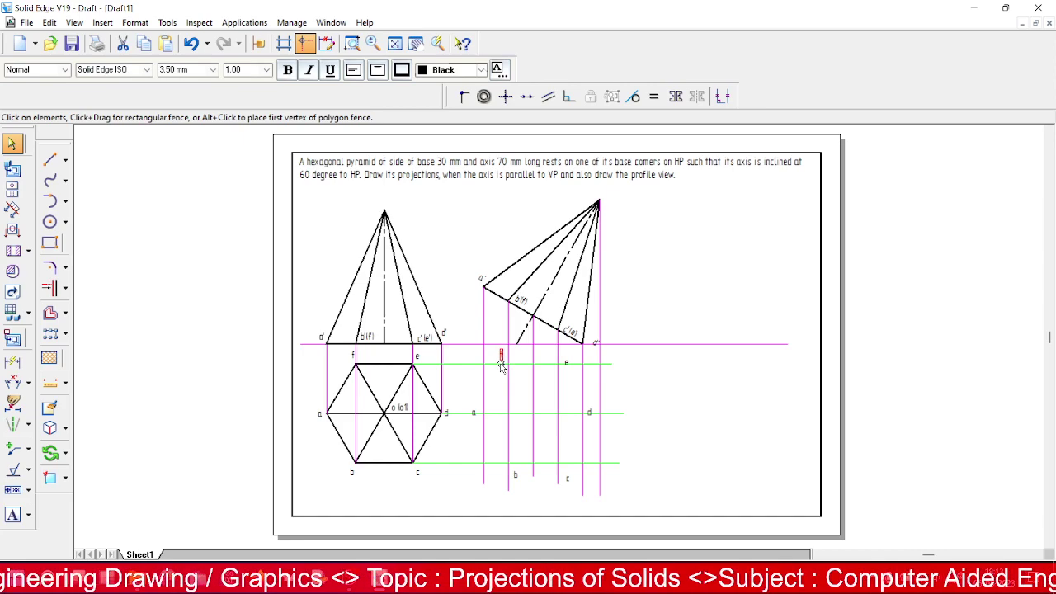
left_click(662, 415)
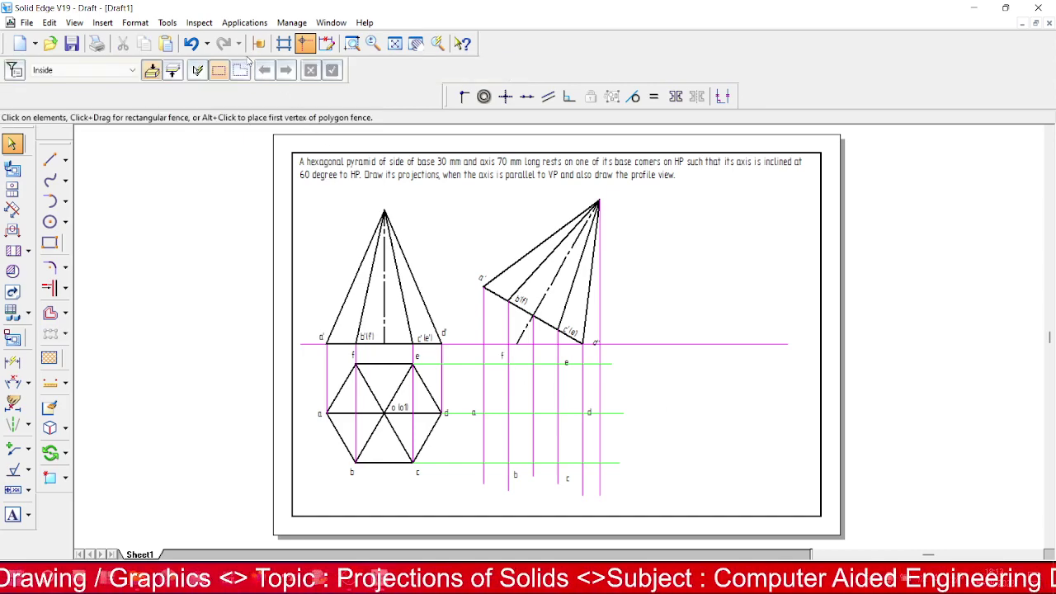
- Draw base edges a-b and b-c of the second top view with black 0.50 mm lines through the projector intersections
left_click(351, 42)
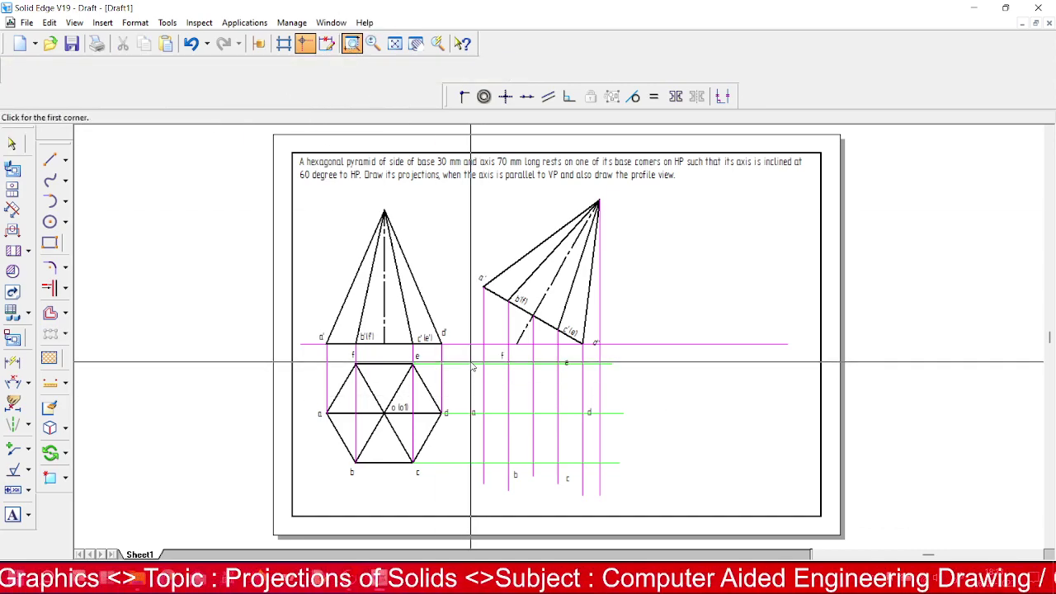
left_click(467, 344)
left_click(644, 506)
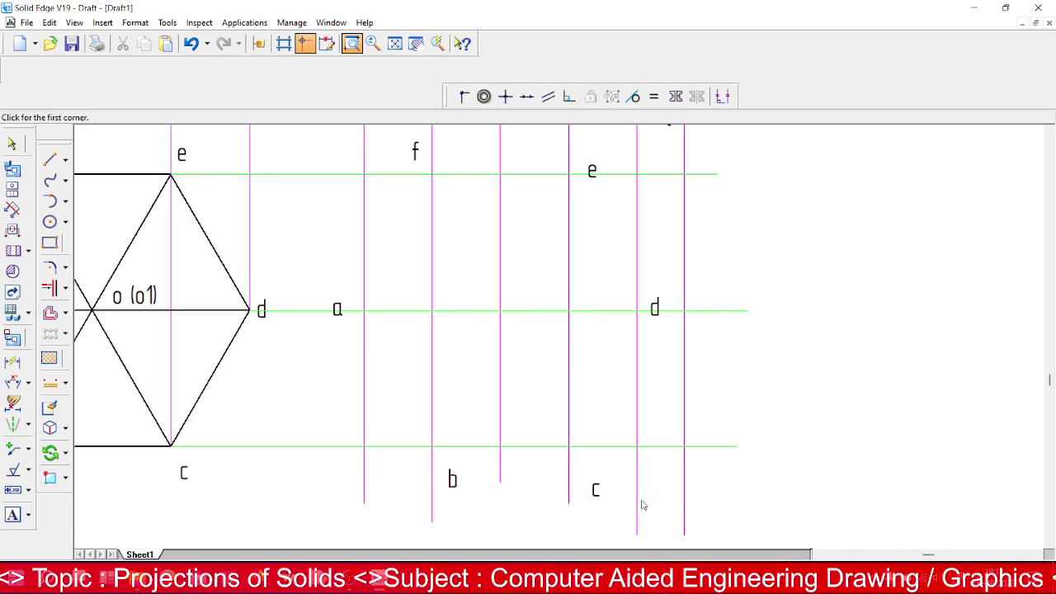
left_click(49, 159)
left_click(91, 69)
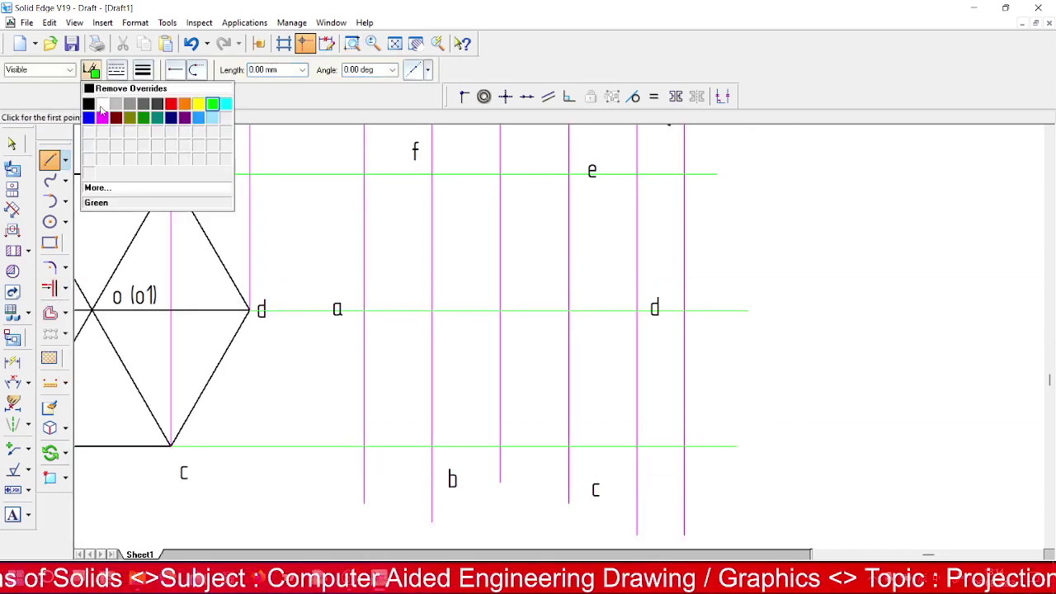
left_click(88, 103)
left_click(143, 69)
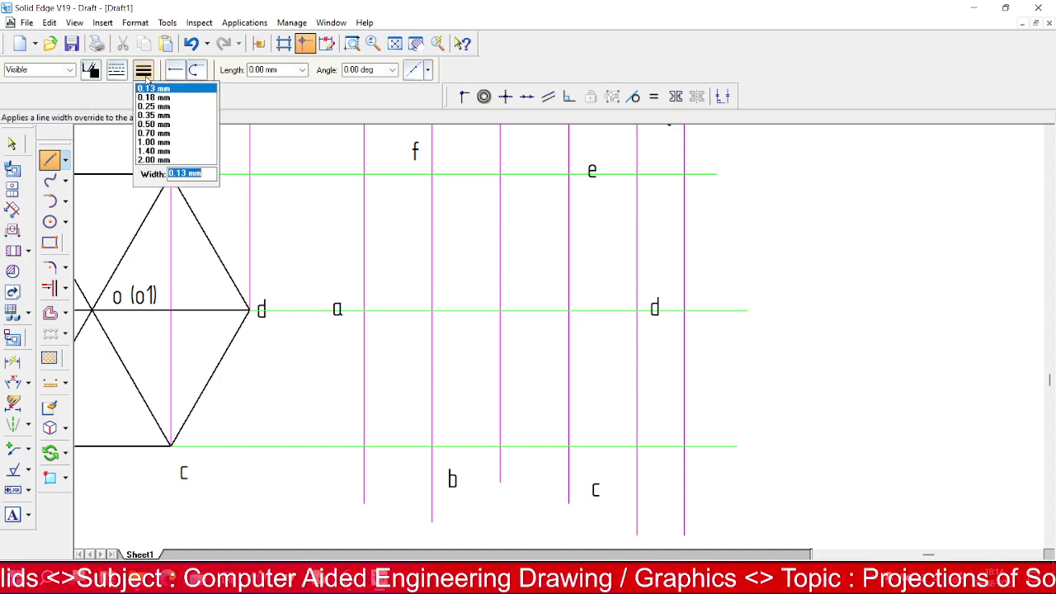
left_click(149, 125)
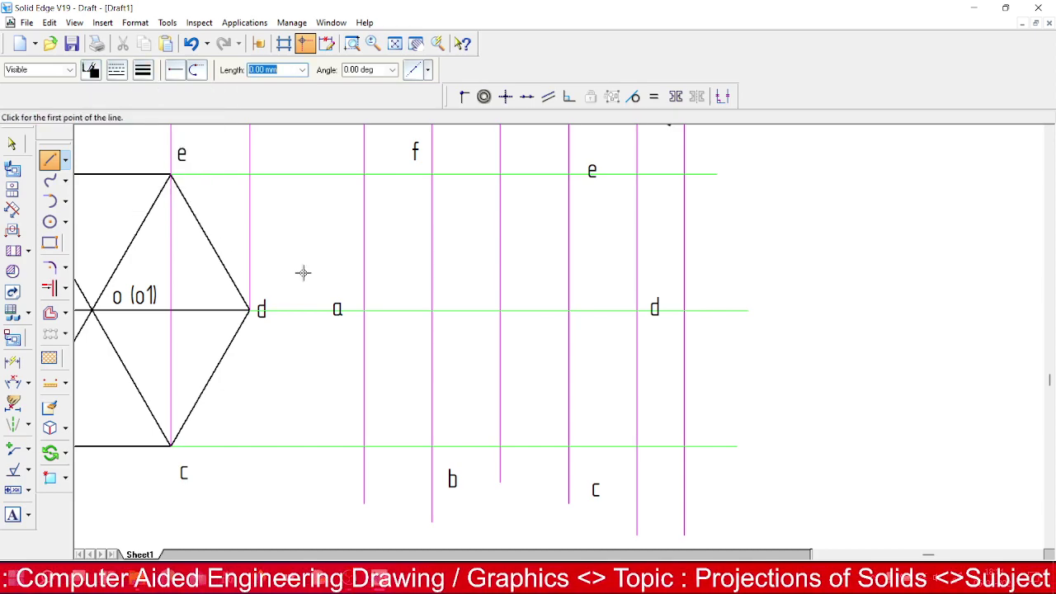
left_click(364, 310)
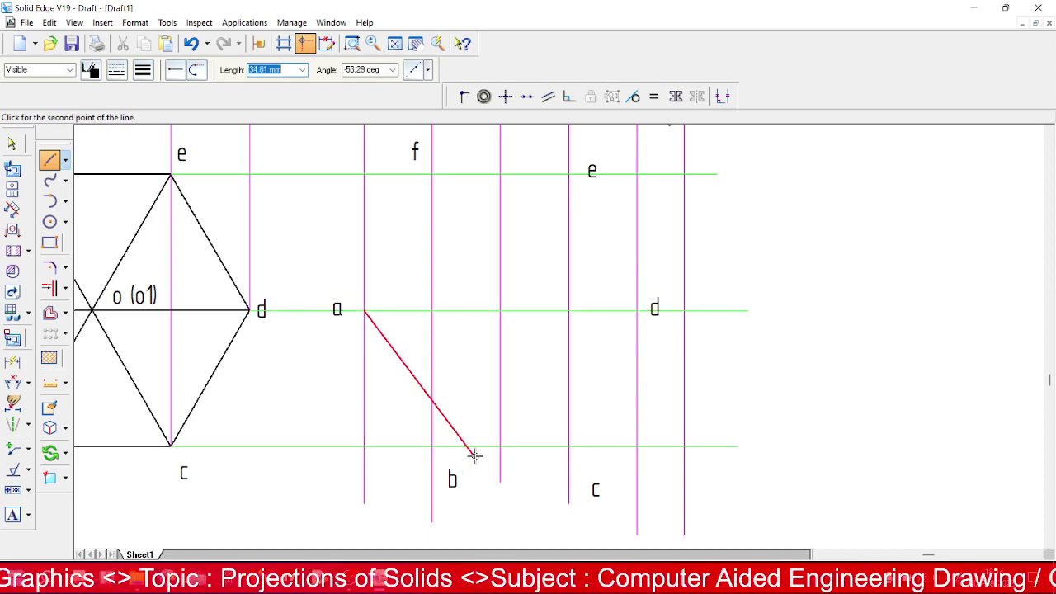
left_click(432, 446)
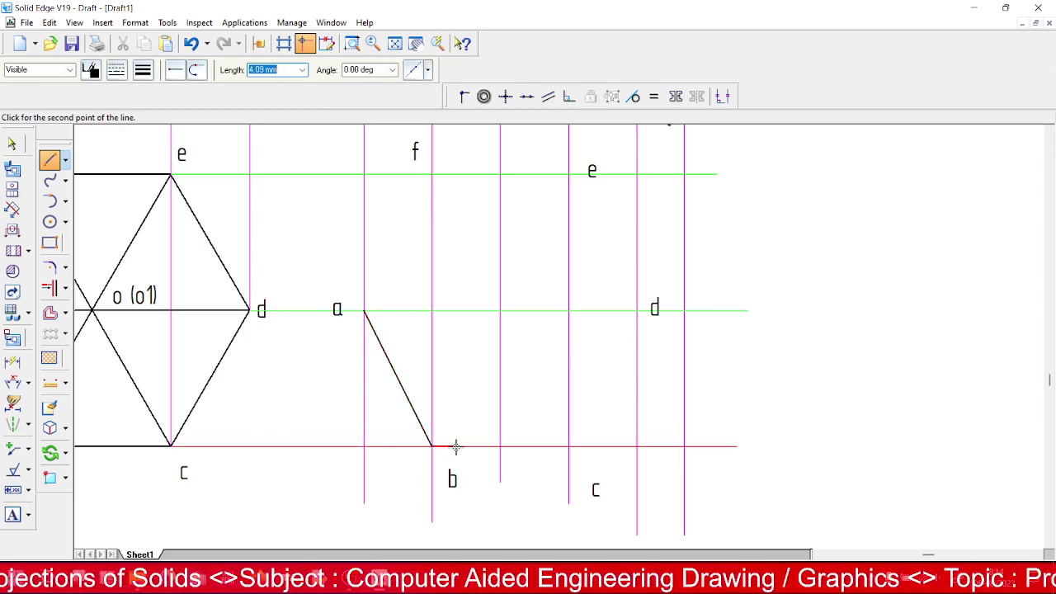
left_click(569, 446)
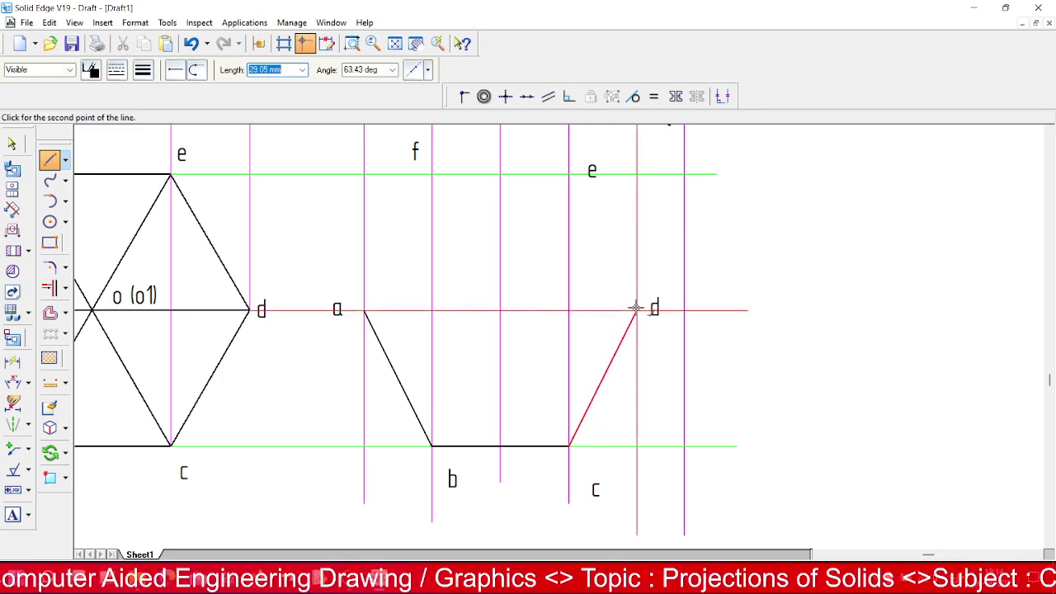
- Close the base outline of the second top view with edges c-d, d-e, e-f and f-a
left_click(636, 309)
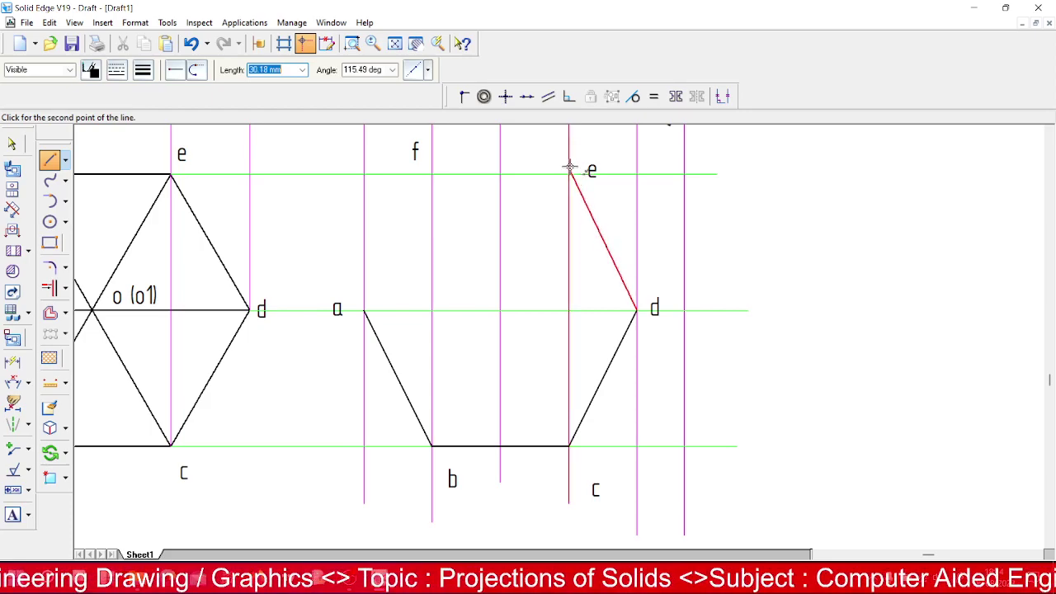
left_click(569, 171)
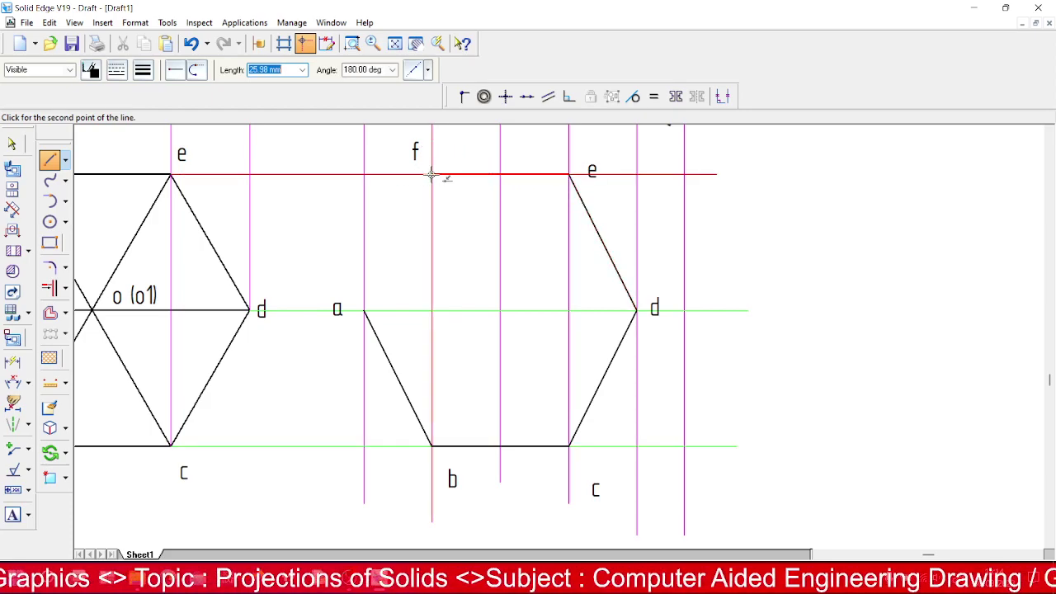
left_click(432, 174)
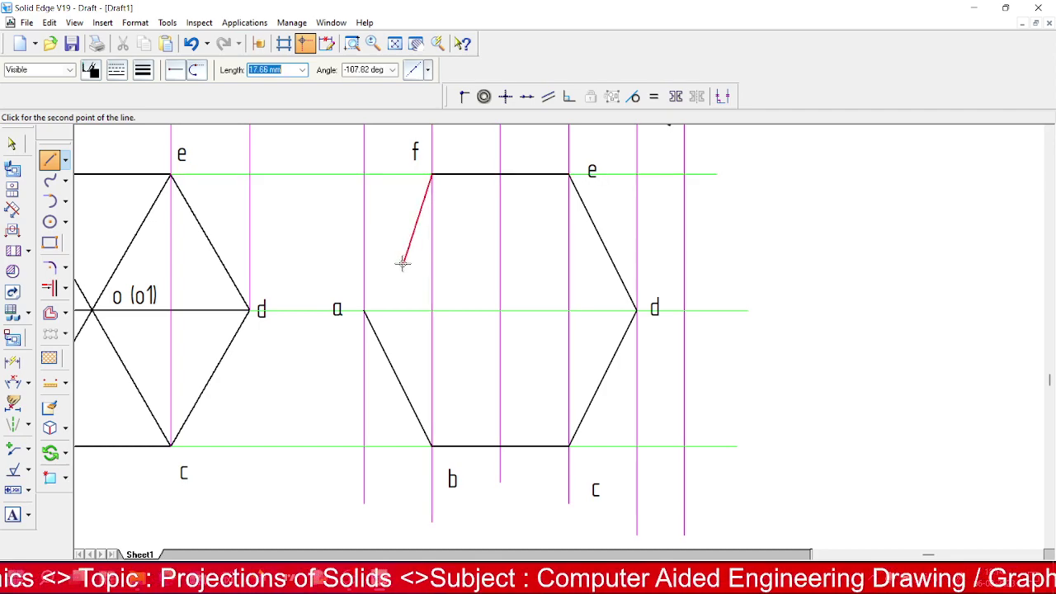
left_click(365, 309)
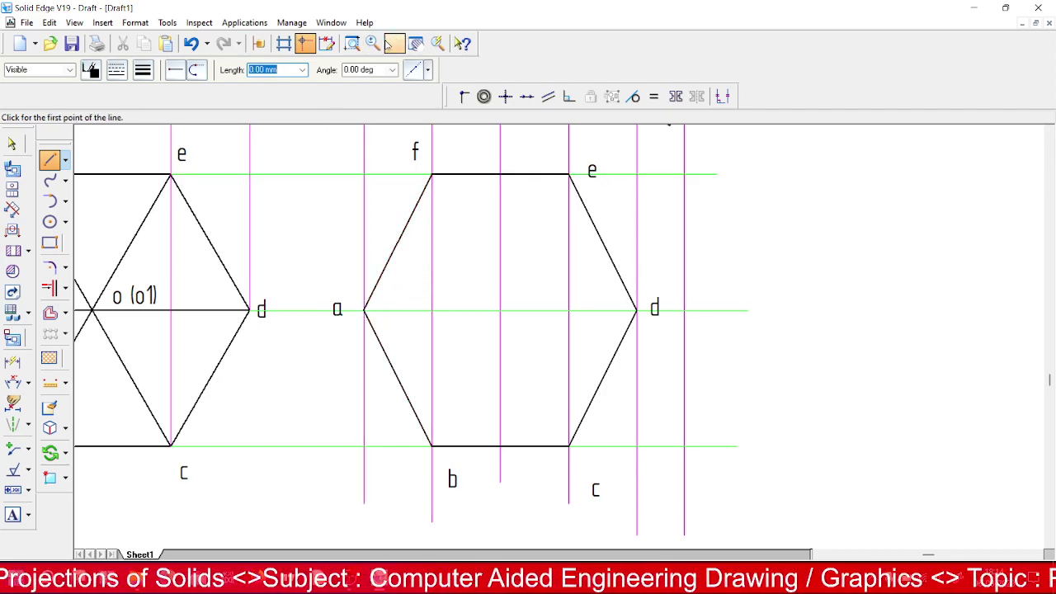
- Label the apex o in the second top view and first front view, and o' in the tilted front view, in 3.50 mm text
left_click(395, 44)
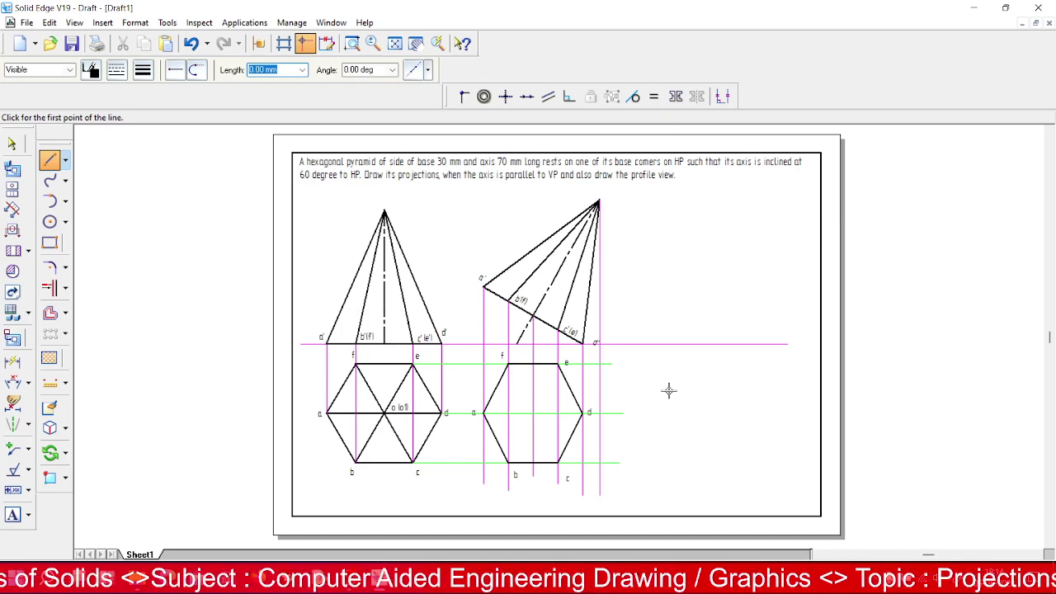
key("Escape")
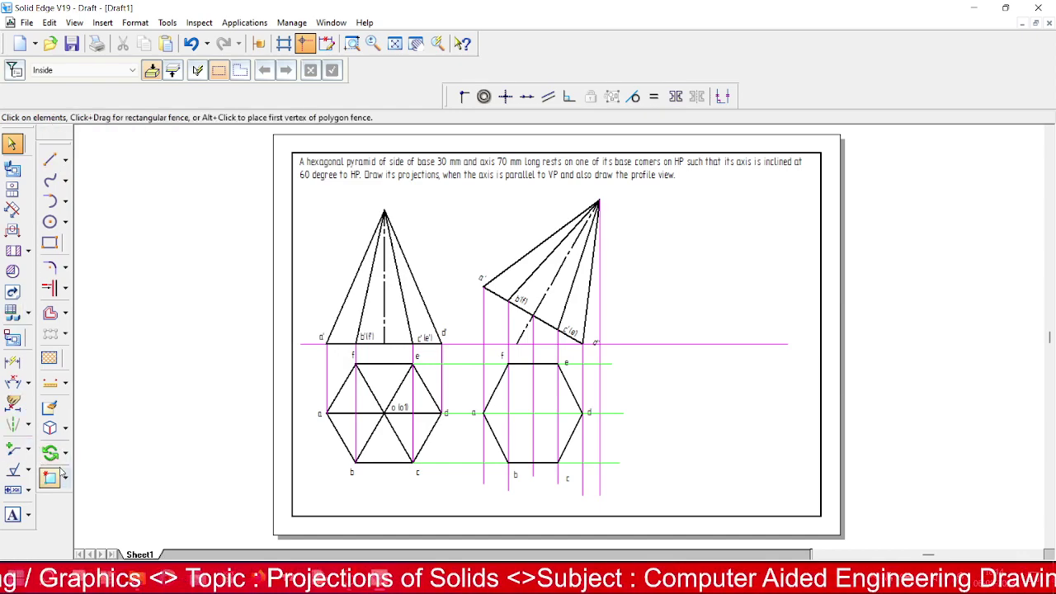
left_click(12, 516)
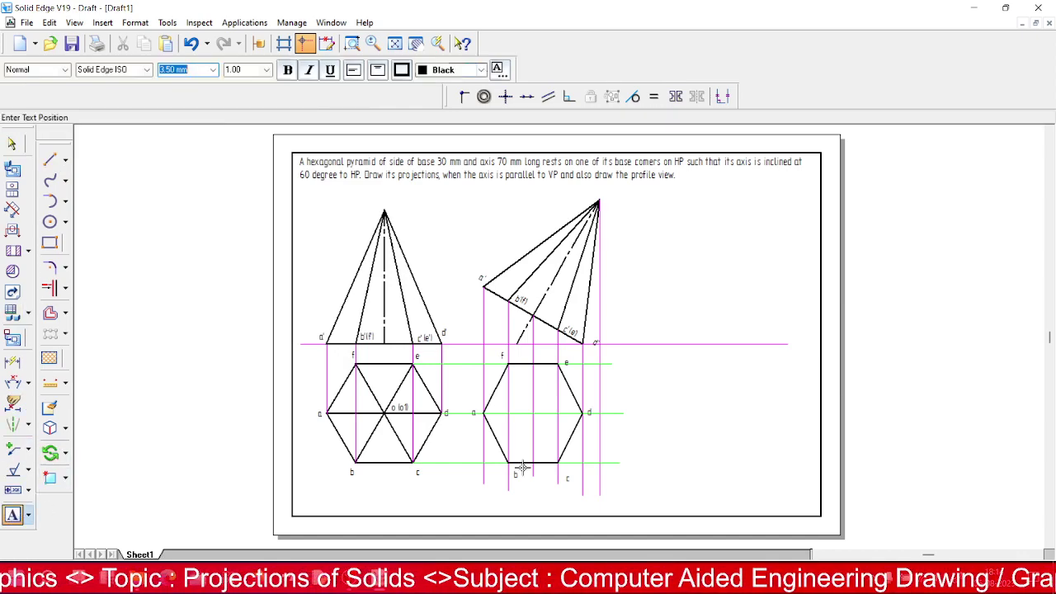
left_click(609, 419)
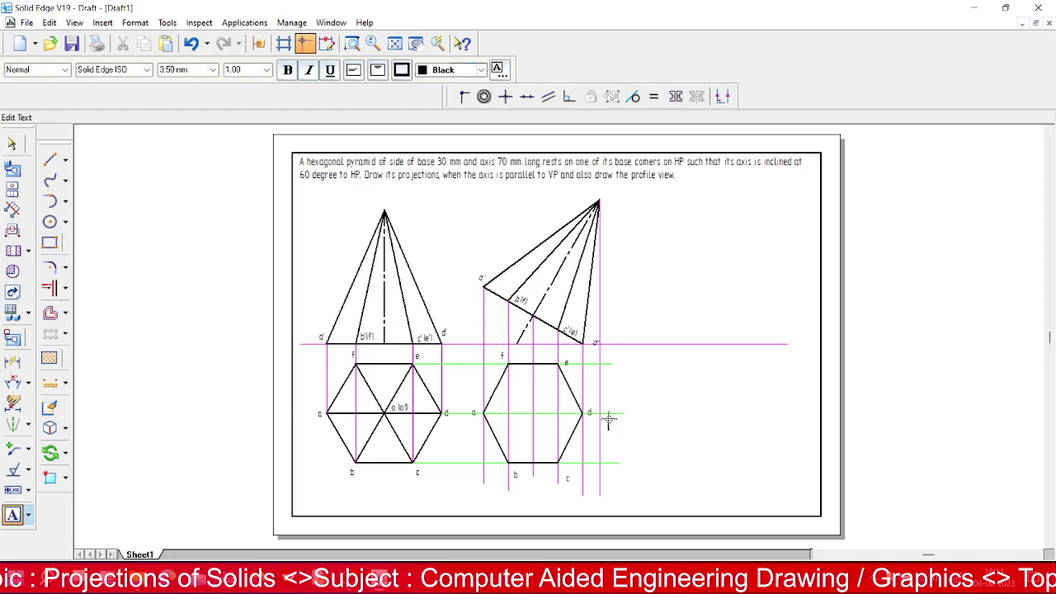
type("d")
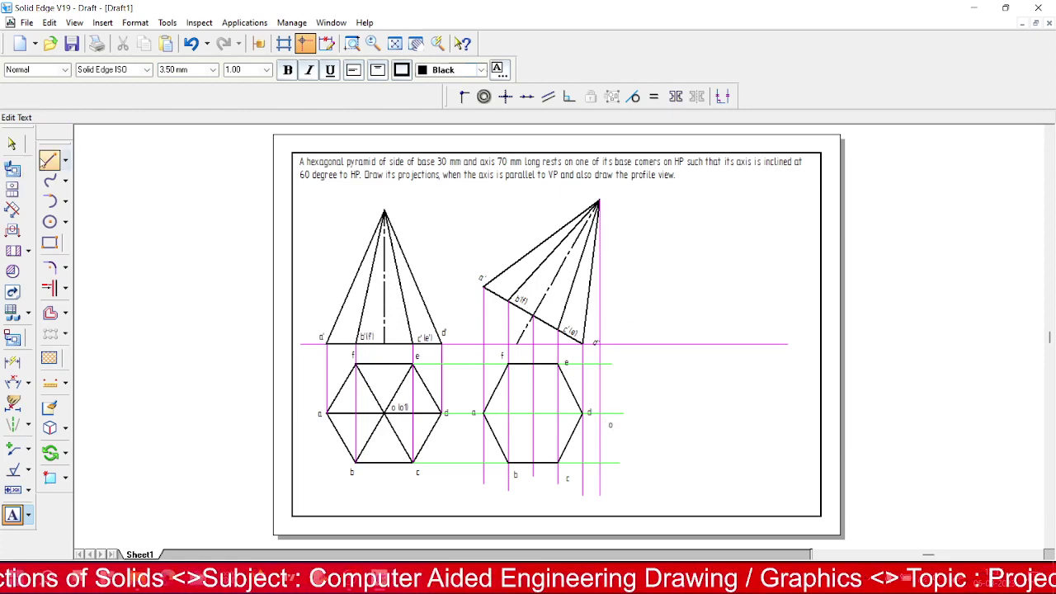
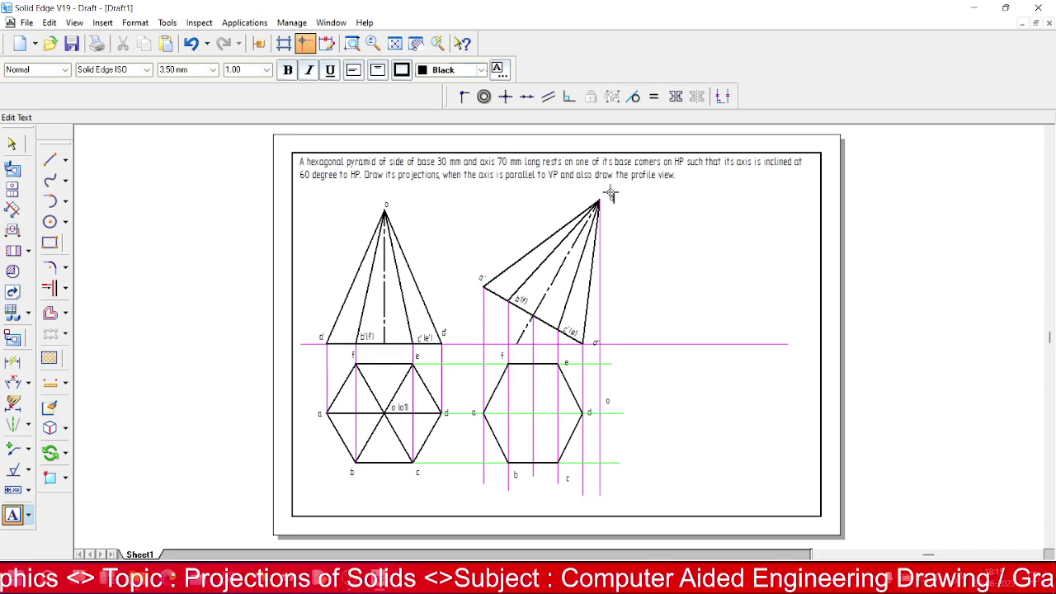
left_click(610, 195)
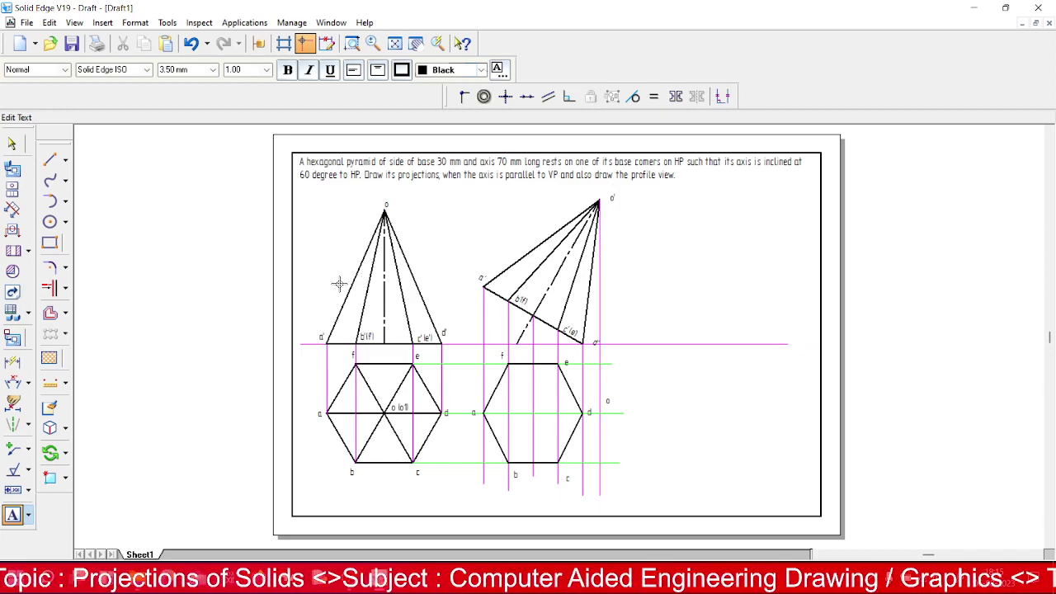
- Draw the slant edges o-e, o-f and o-a of the second top view with visible-style lines meeting at the apex projector intersection
left_click(49, 159)
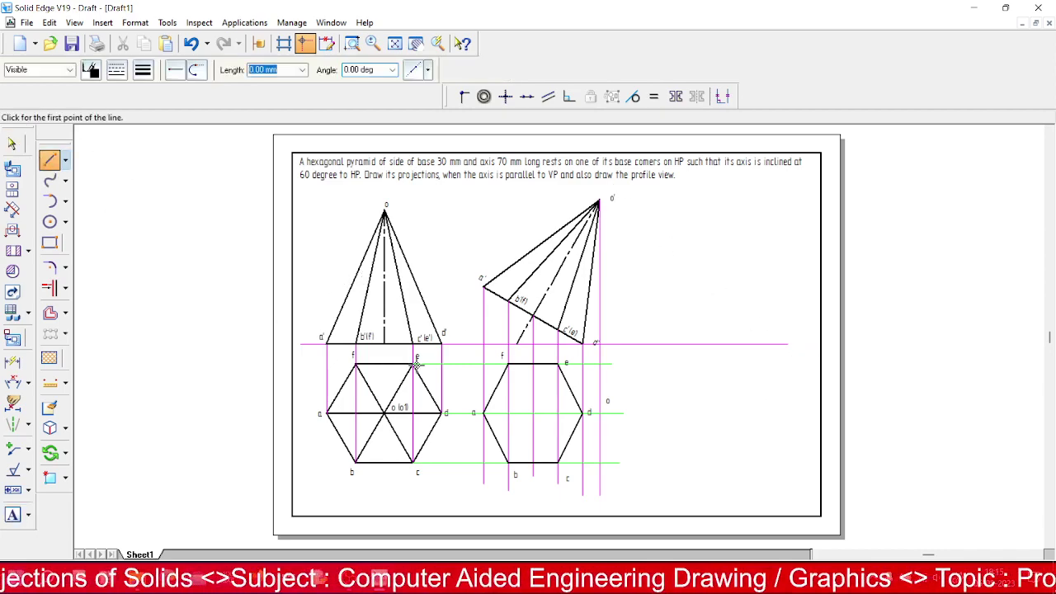
left_click(353, 45)
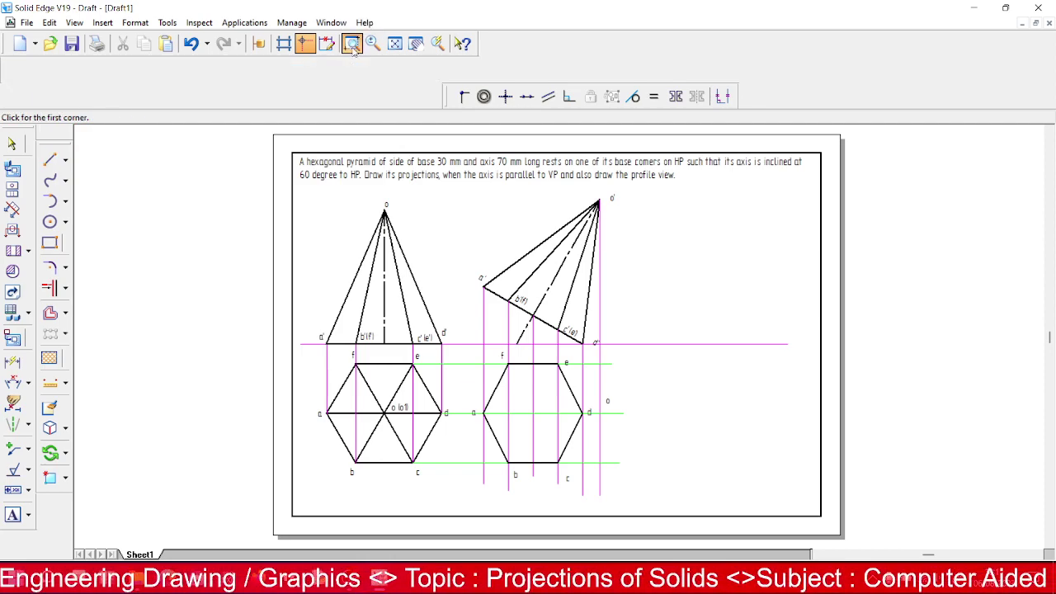
left_click(470, 360)
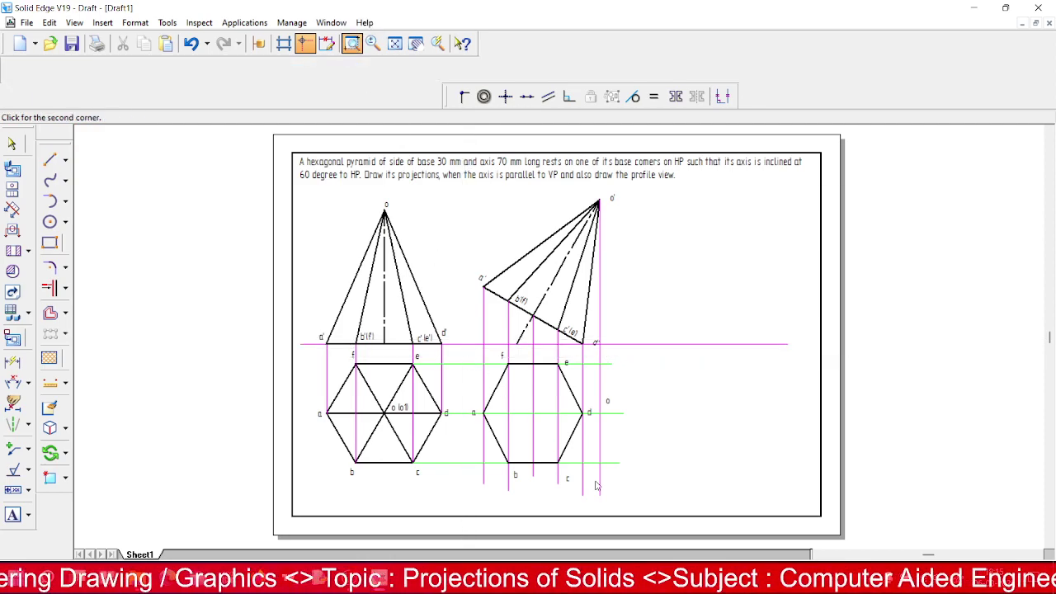
left_click(678, 499)
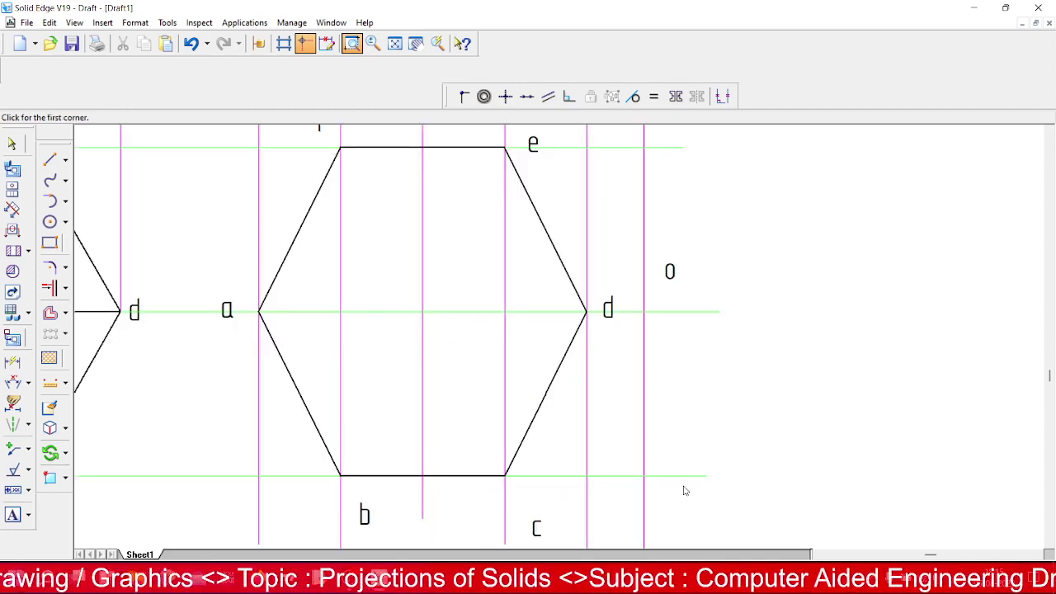
left_click(49, 159)
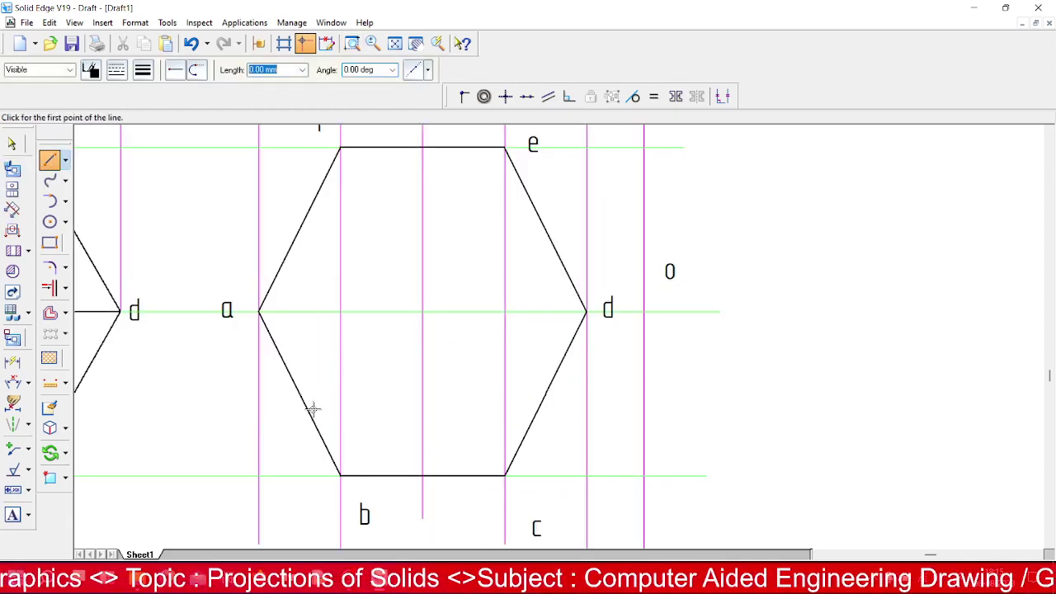
left_click(642, 312)
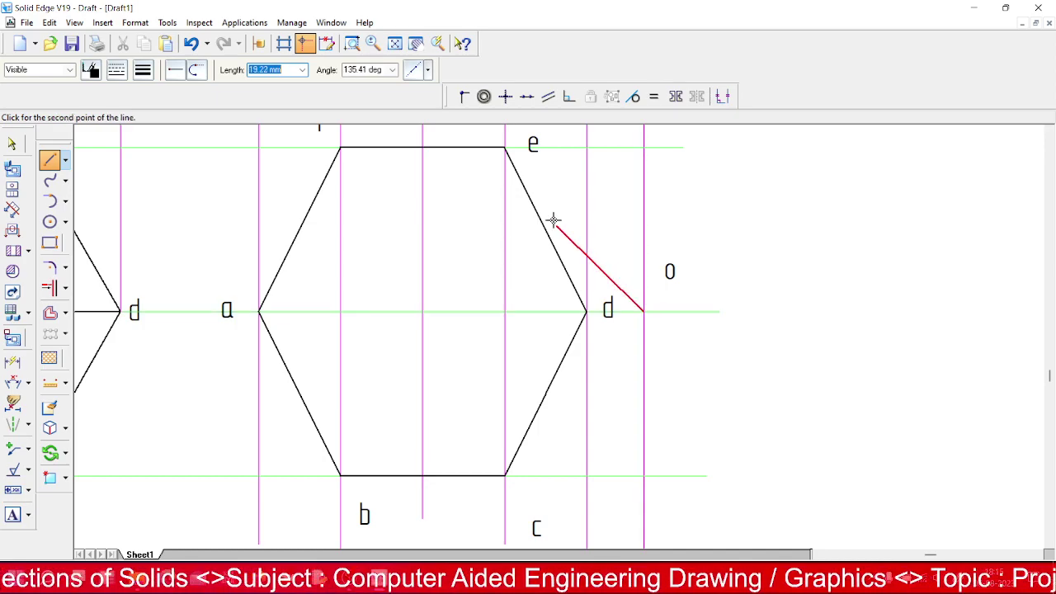
left_click(505, 148)
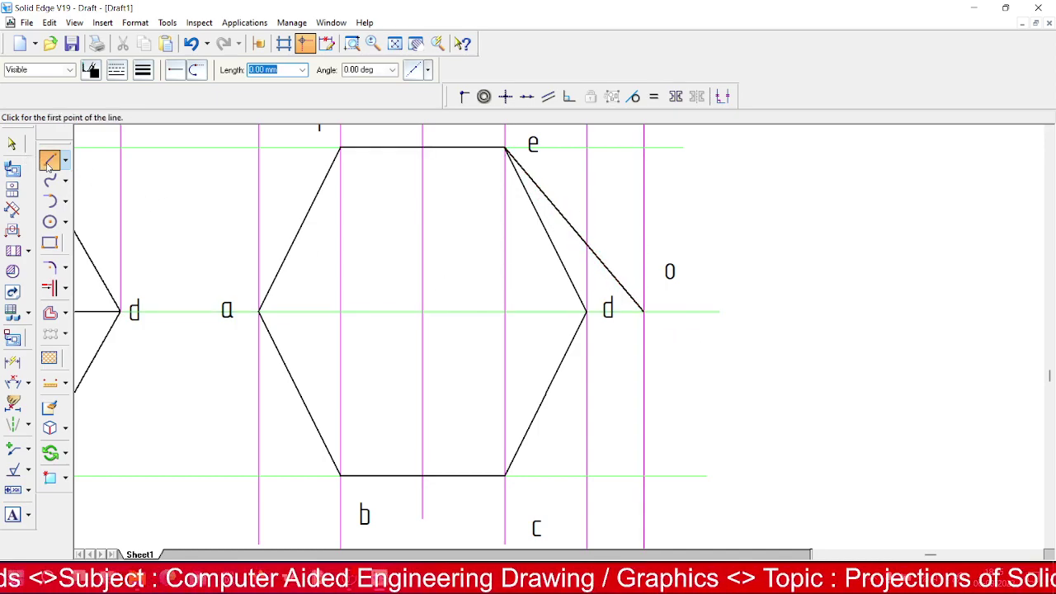
left_click(341, 148)
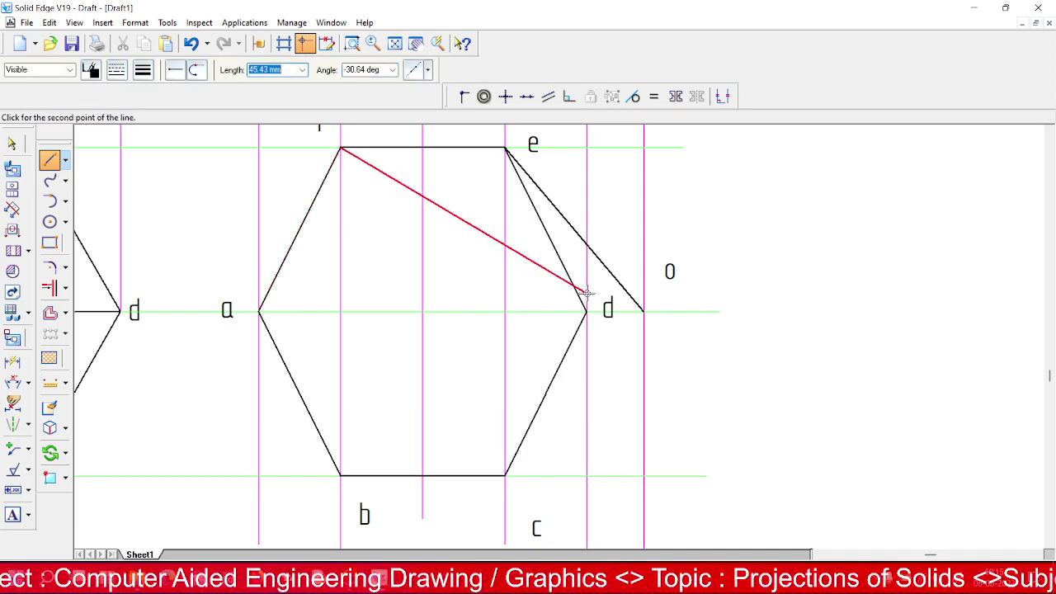
left_click(643, 312)
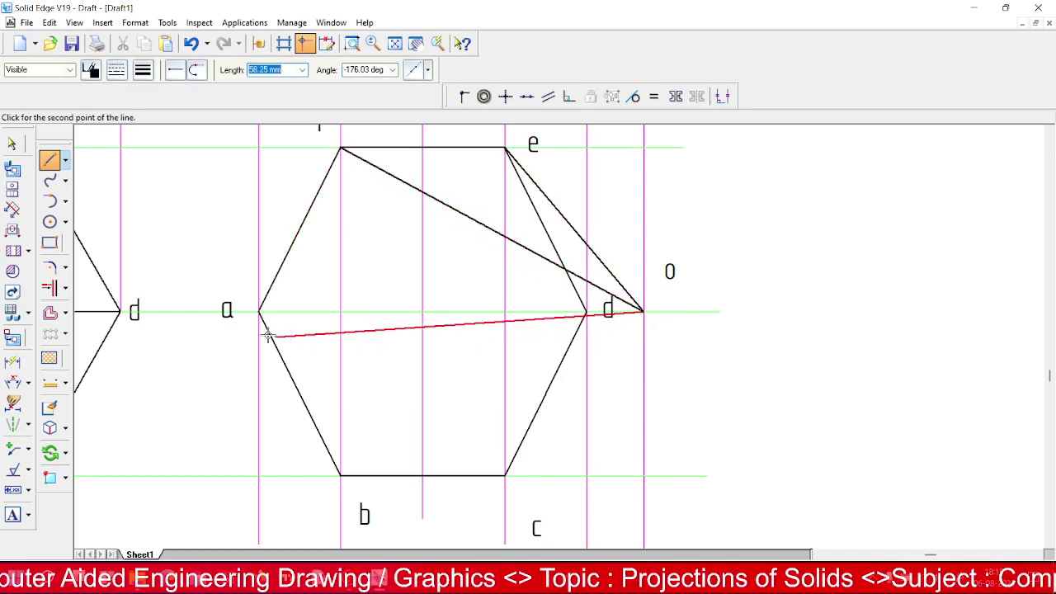
left_click(260, 312)
right_click(446, 390)
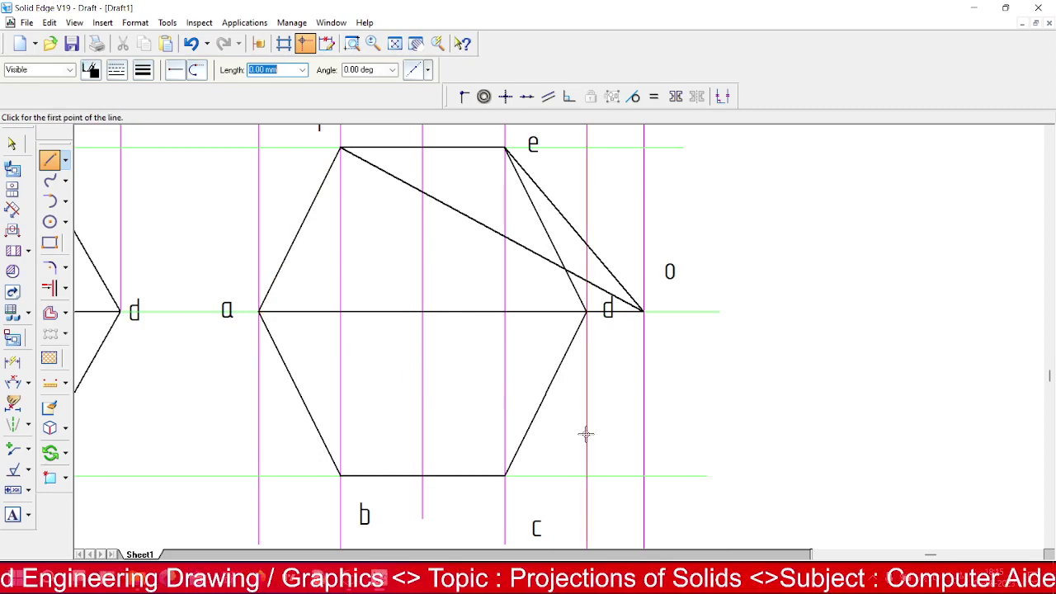
- Complete the second top view's slant edges by drawing b-o and c-o up to the apex point
left_click(340, 475)
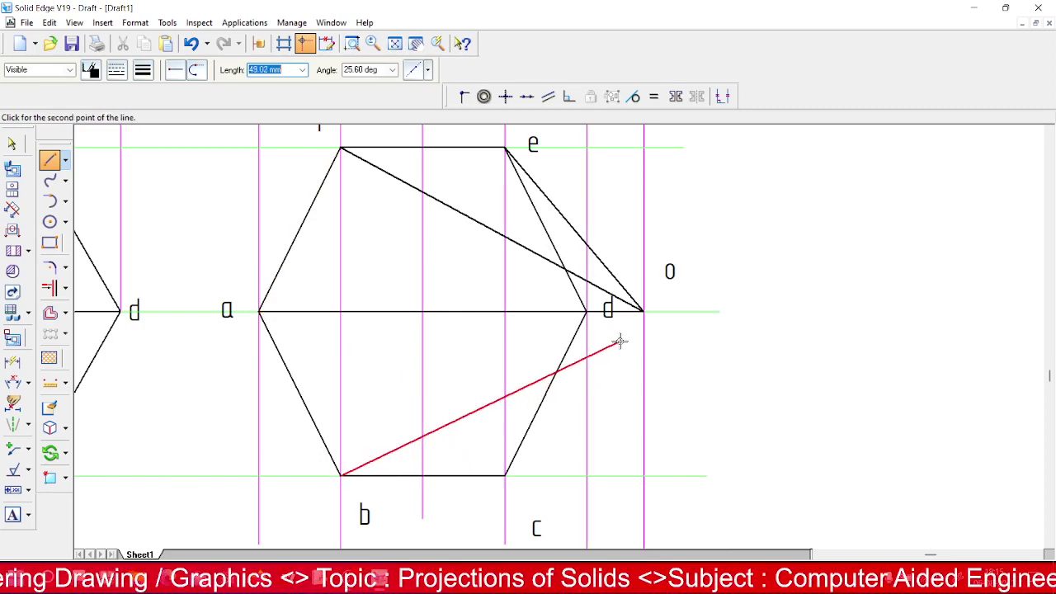
left_click(644, 311)
right_click(684, 389)
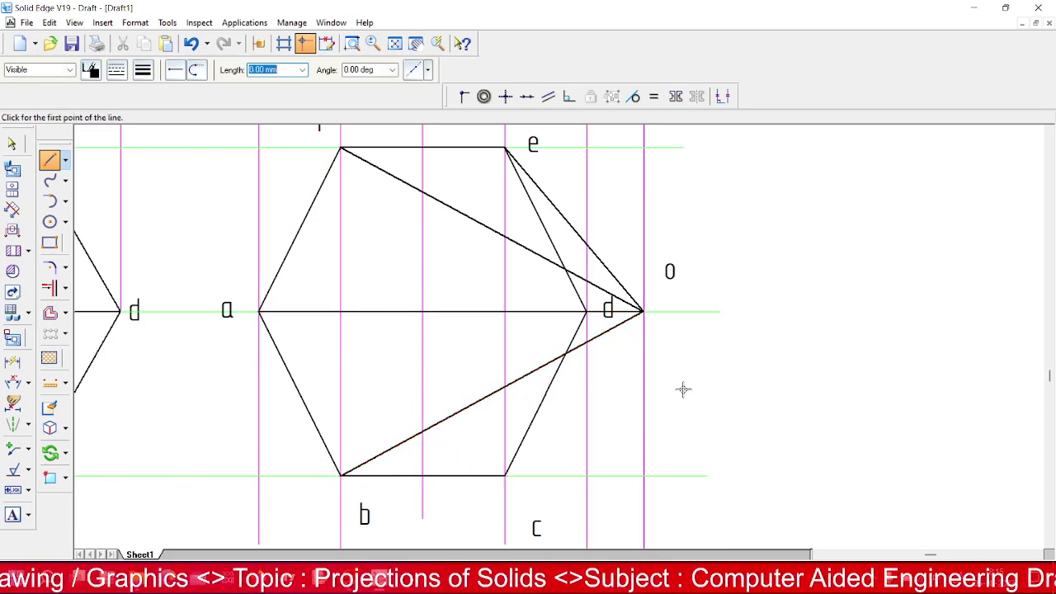
left_click(505, 475)
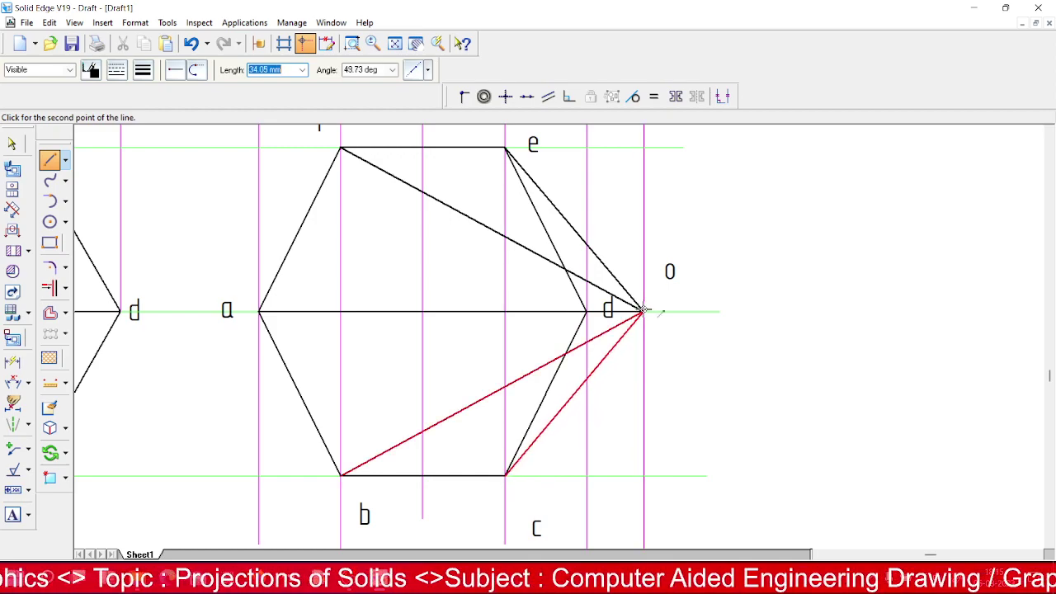
left_click(643, 312)
right_click(627, 431)
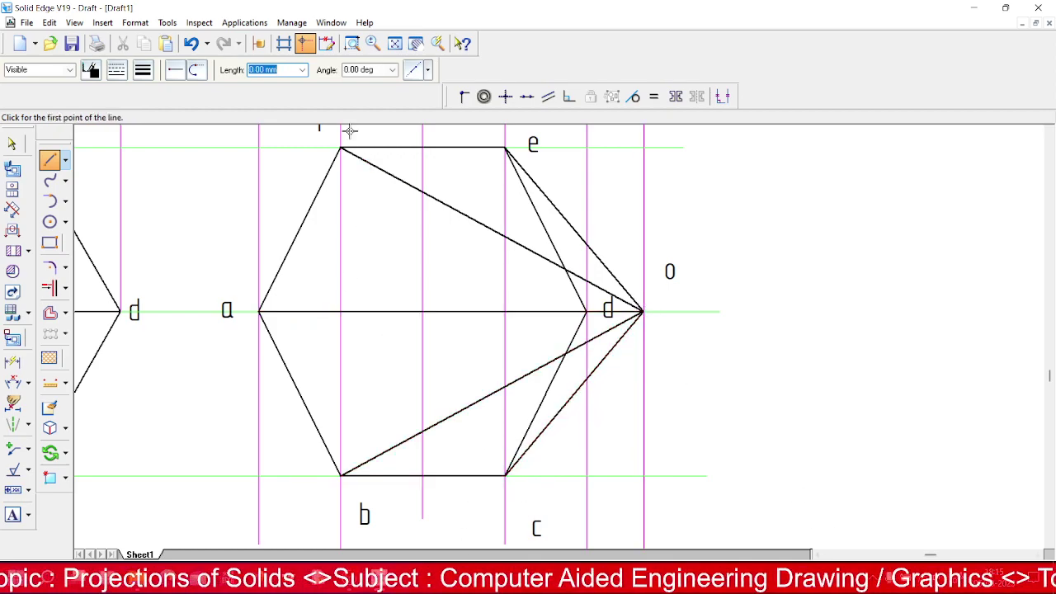
left_click(394, 44)
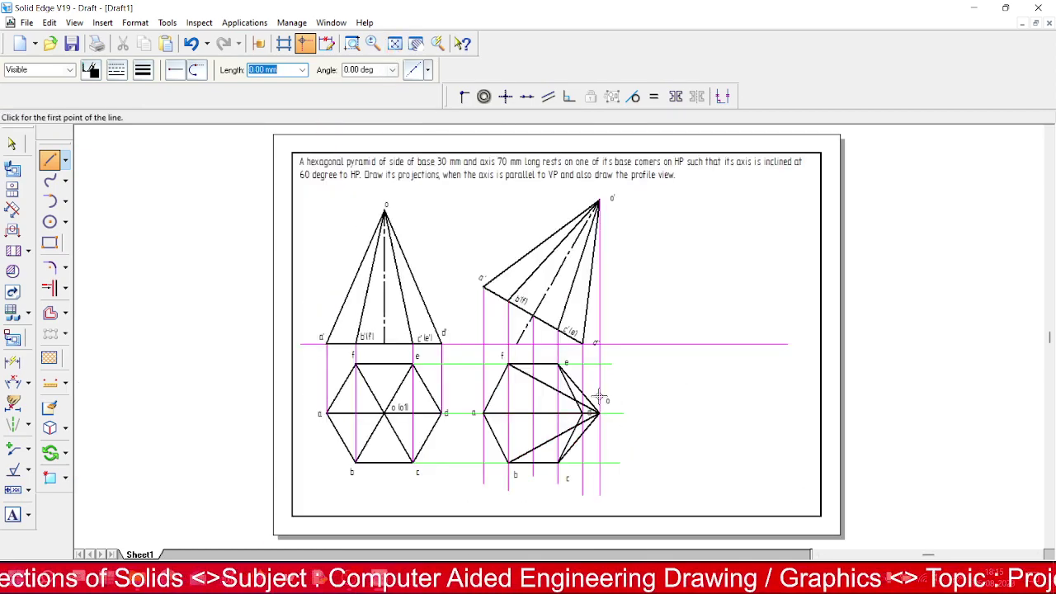
- Change the hidden base edges c-d and d-e of the second top view to the Dash line type
left_click(12, 144)
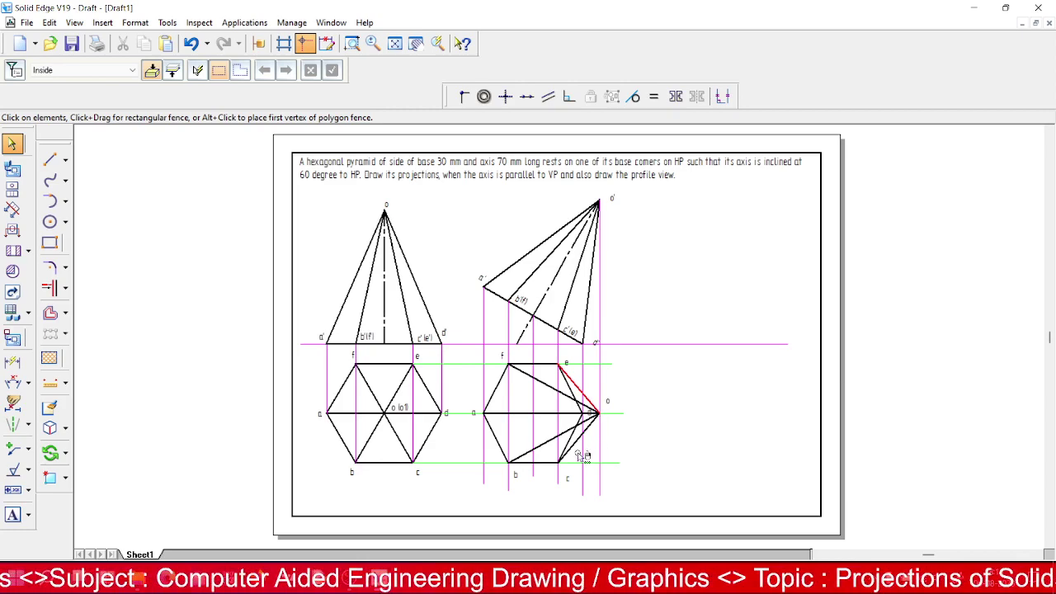
left_click(650, 444)
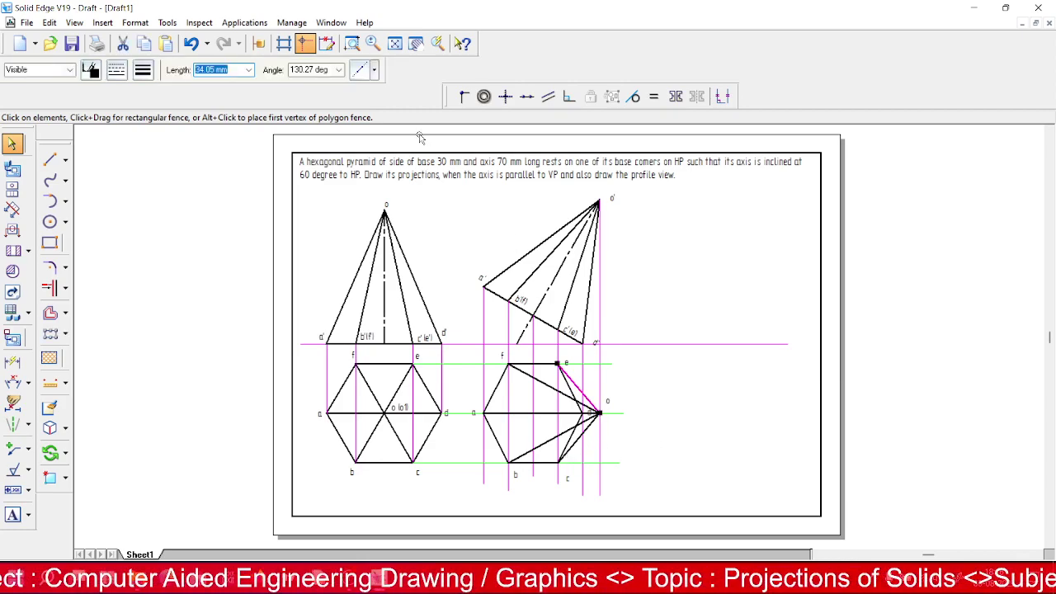
left_click(352, 44)
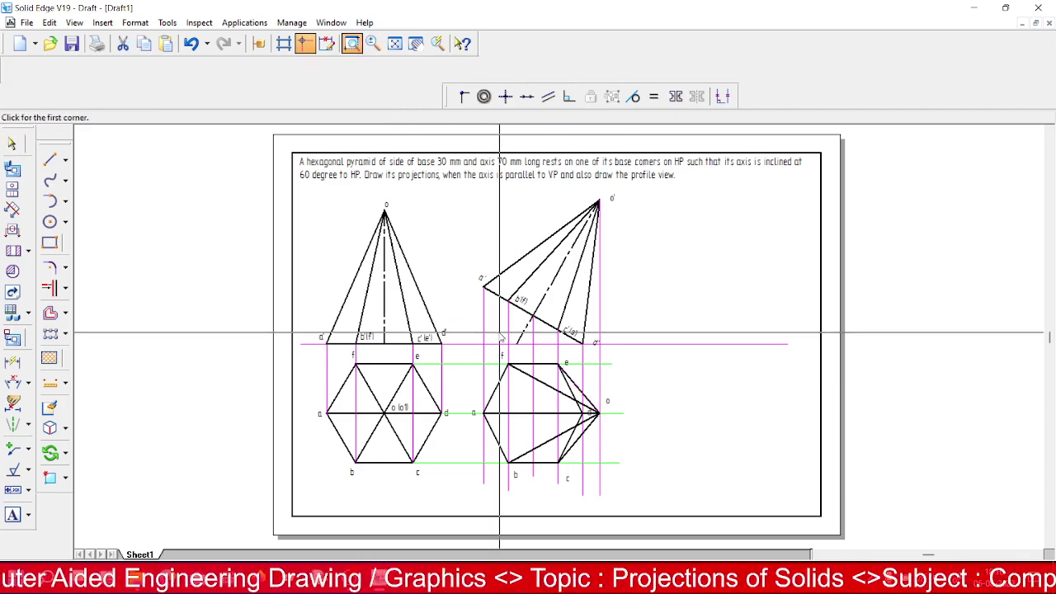
left_click(472, 344)
left_click(635, 487)
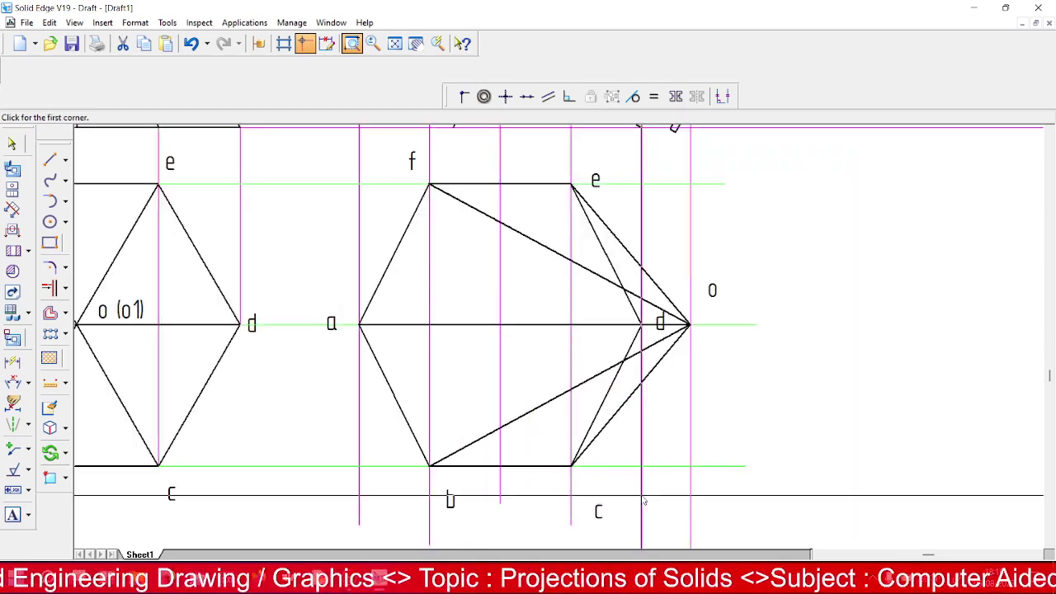
left_click(598, 412)
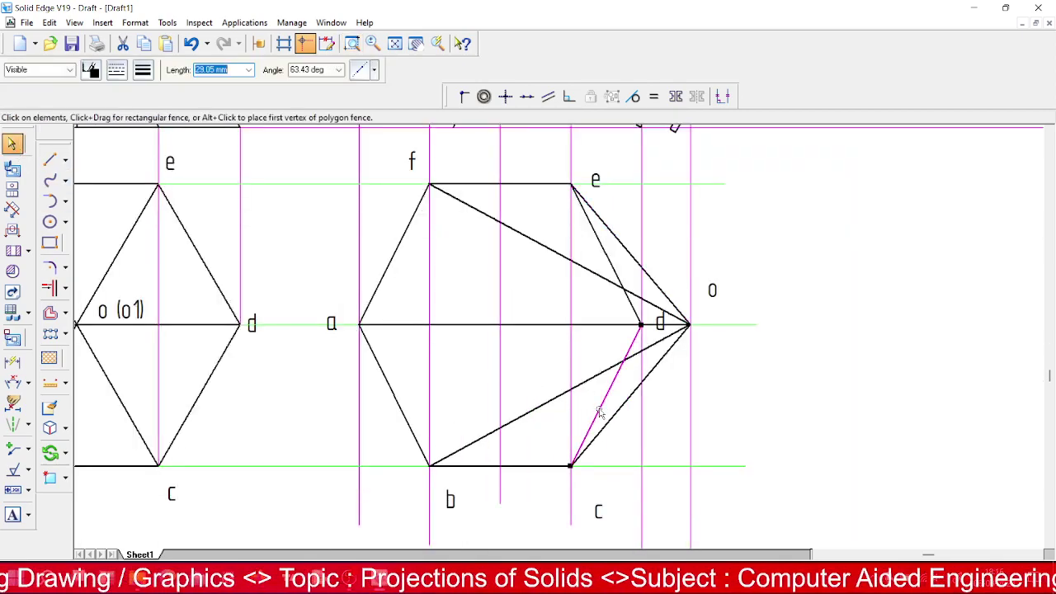
left_click(599, 243, "ctrl")
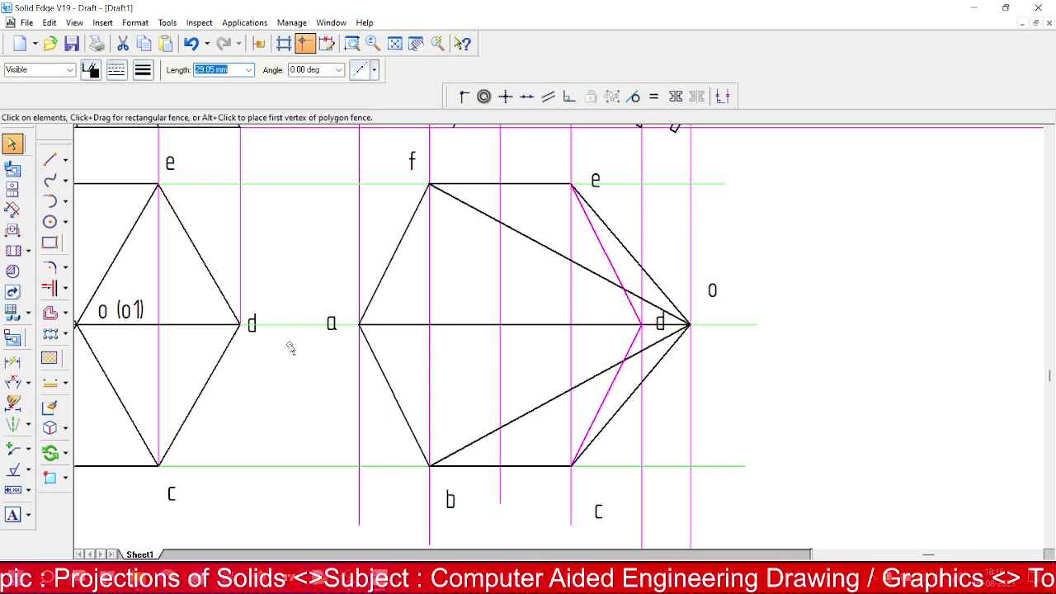
left_click(116, 69)
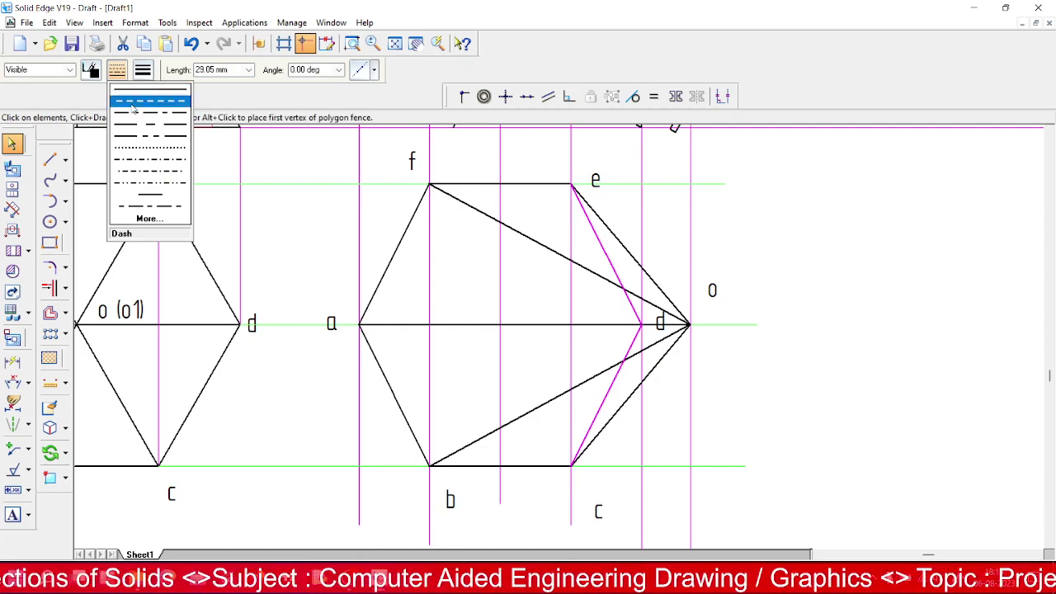
left_click(148, 97)
left_click(782, 385)
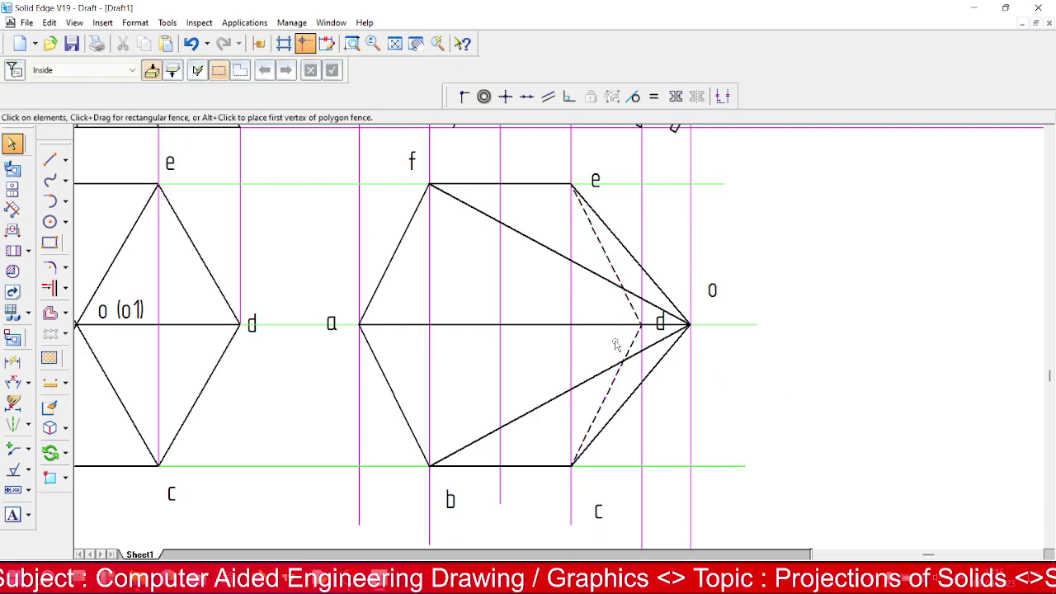
left_click(394, 44)
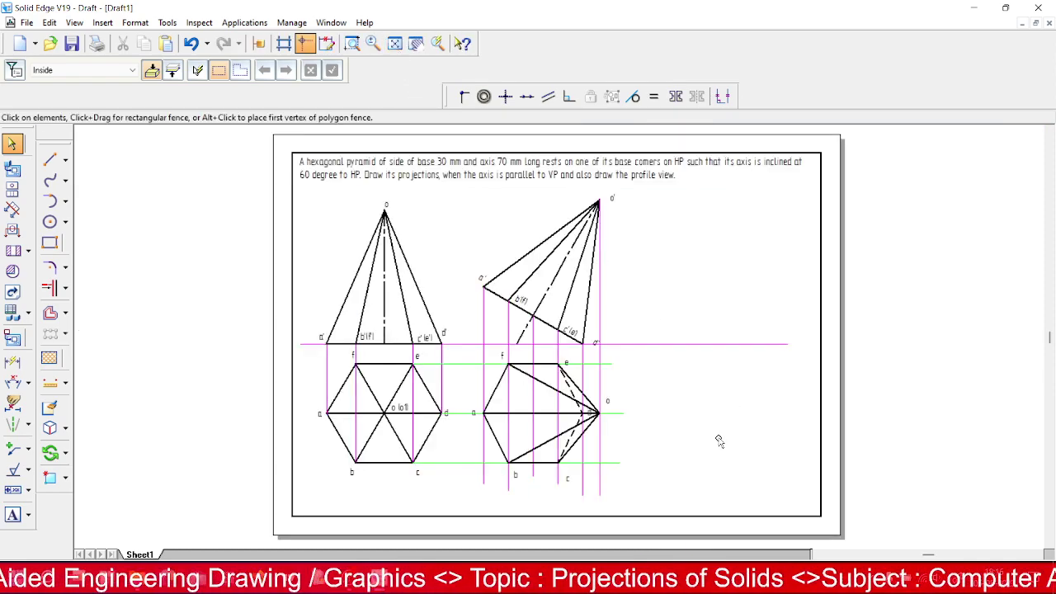
- Draw a vertical reference line for the profile view just beyond the apex projector, from above o' to below the second top view
left_click(50, 159)
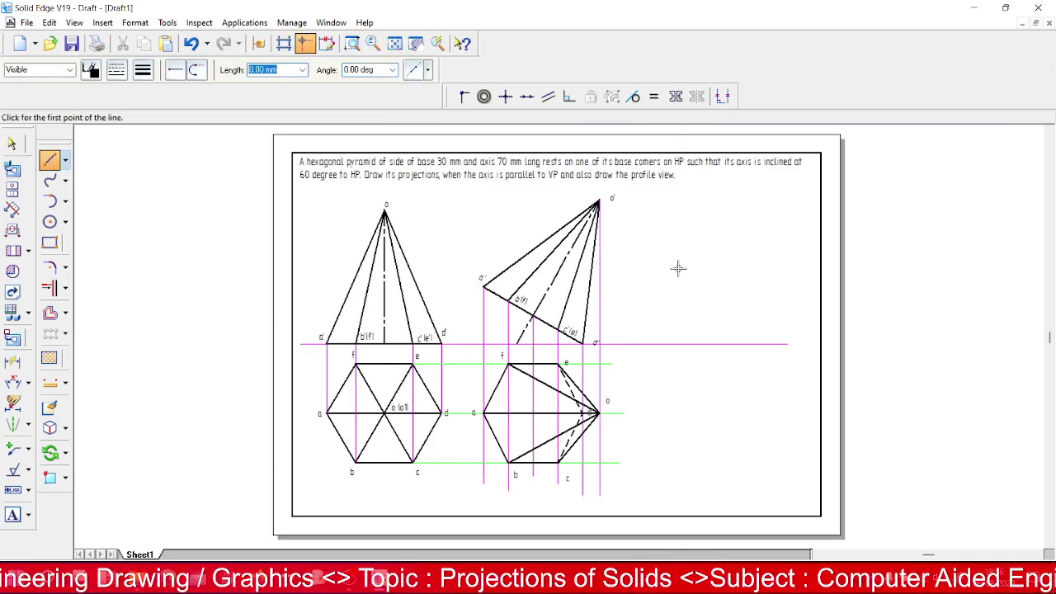
left_click(626, 193)
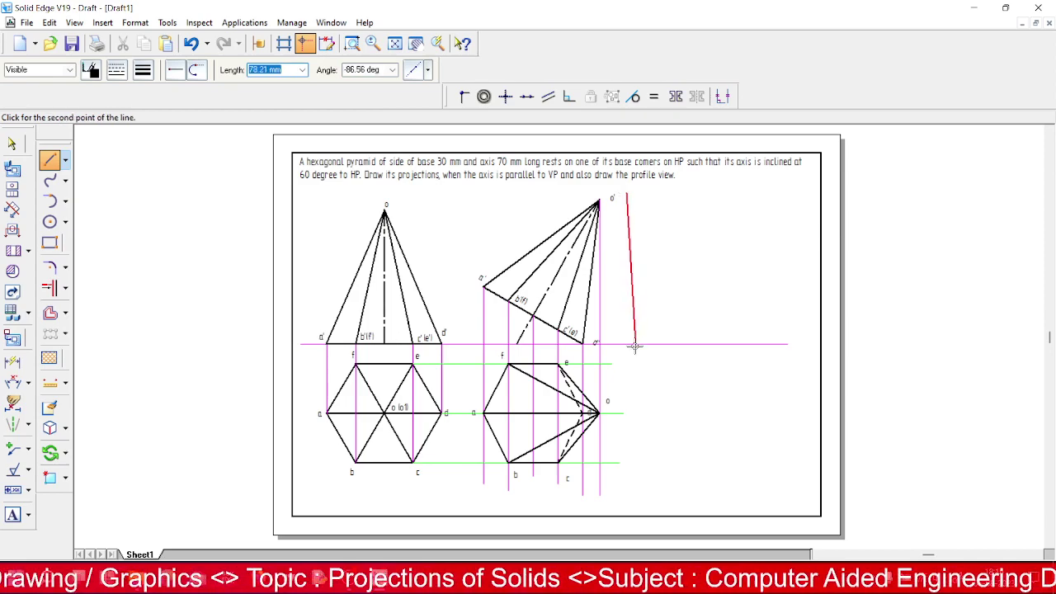
left_click(627, 493)
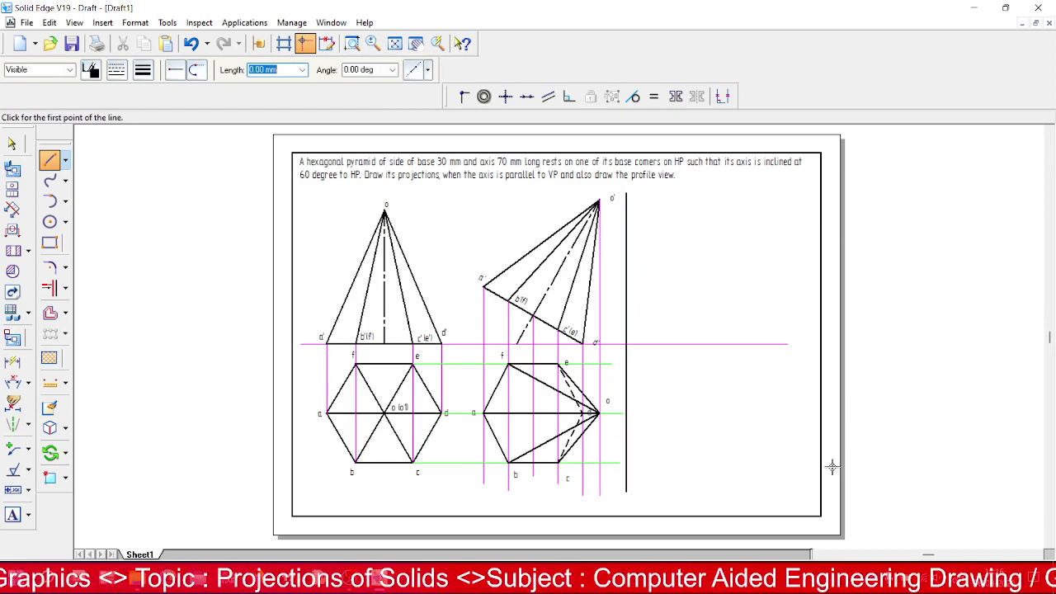
left_click(11, 143)
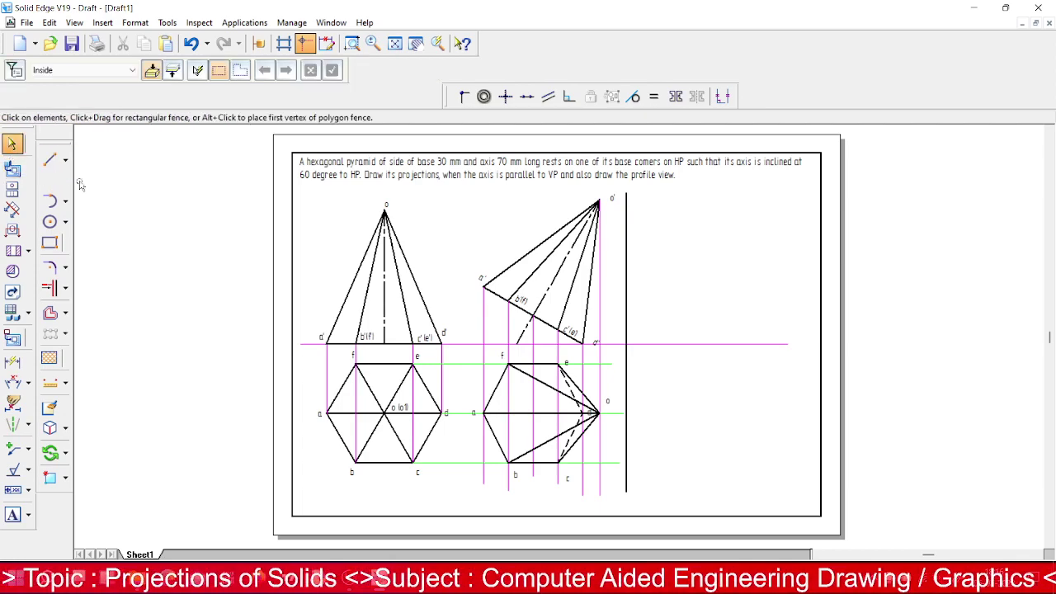
- Set the profile view's vertical reference line to 0.13 mm width and magenta colour
left_click(626, 293)
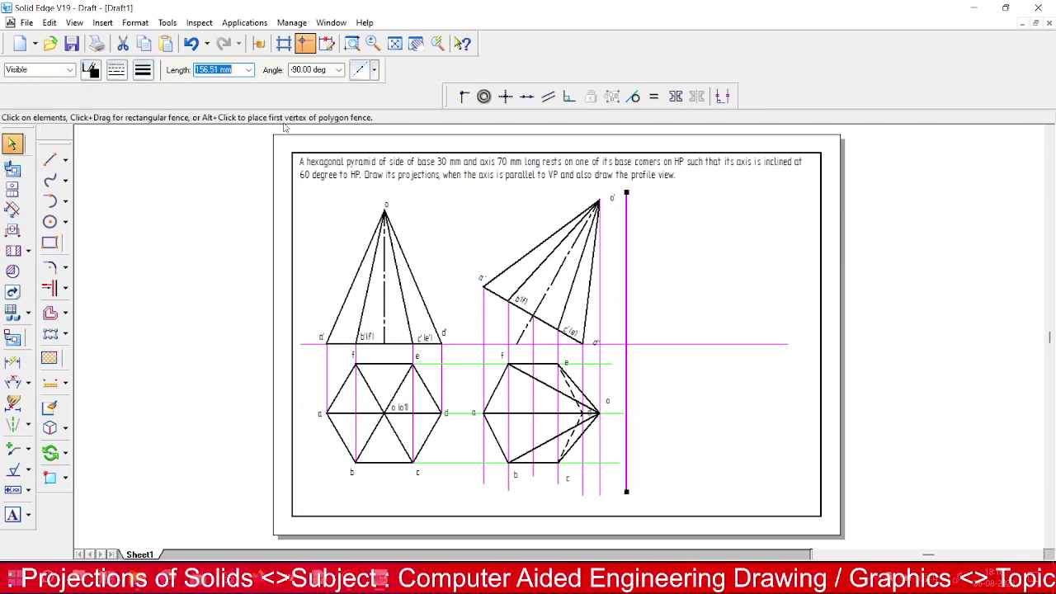
left_click(143, 69)
left_click(165, 89)
left_click(182, 240)
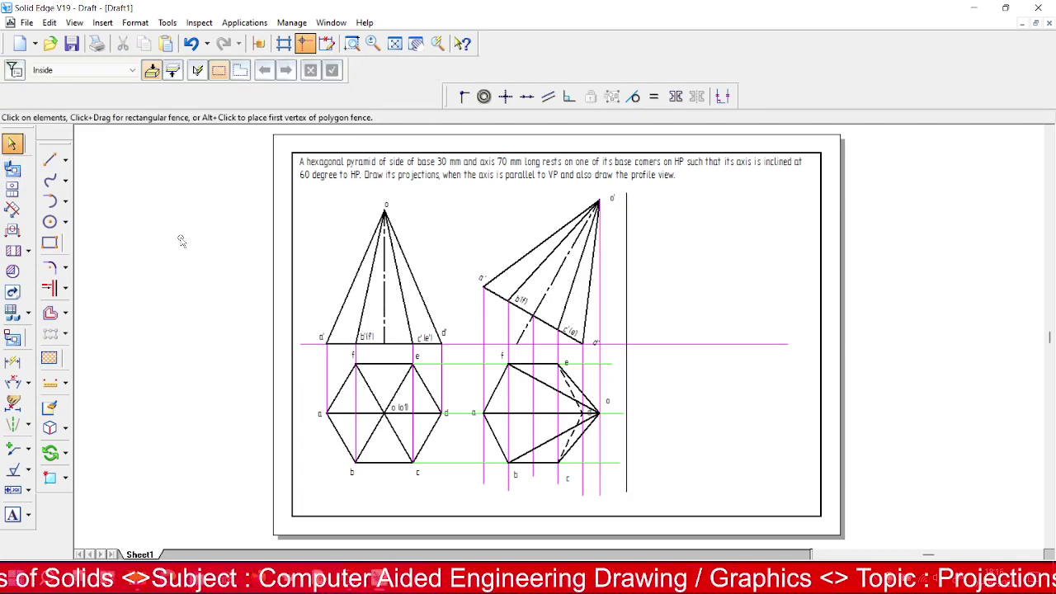
left_click(626, 282)
left_click(91, 69)
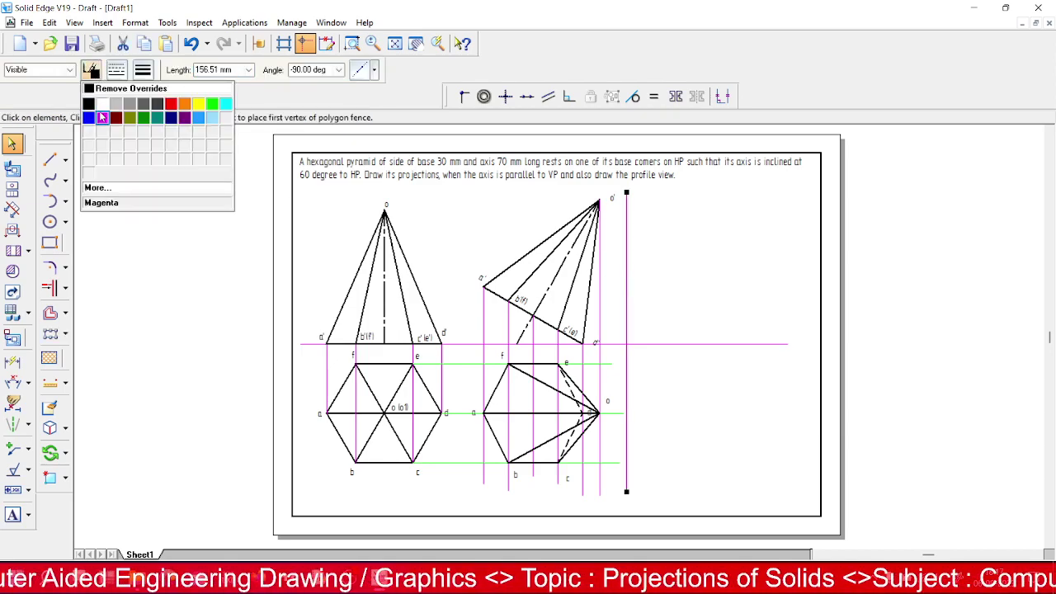
left_click(103, 118)
left_click(726, 441)
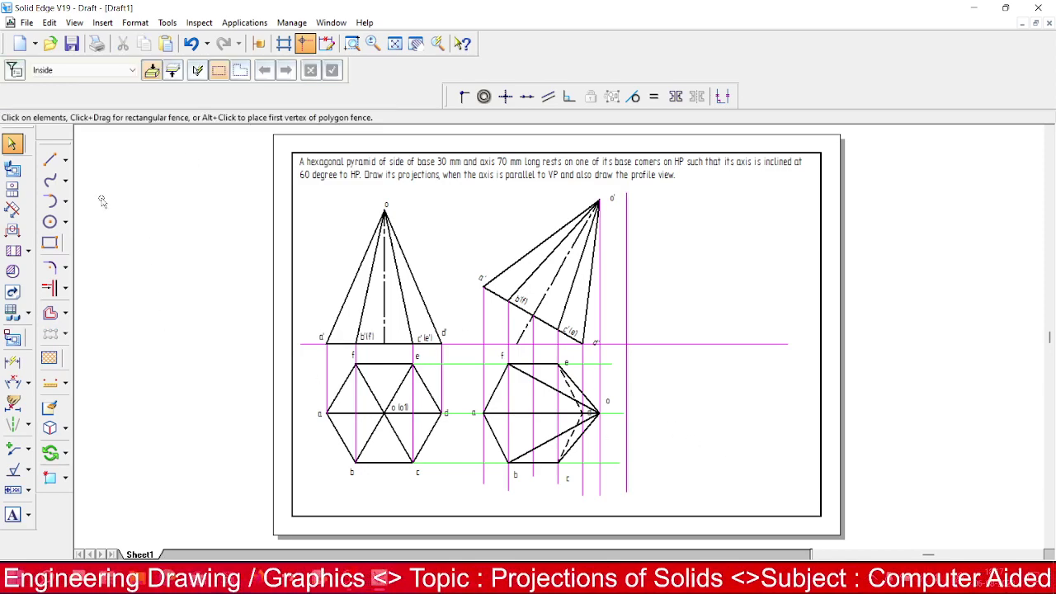
- Draw a visible-style line at -45 degrees, about 94 mm long, from where the vertical reference line meets the XY line
left_click(54, 164)
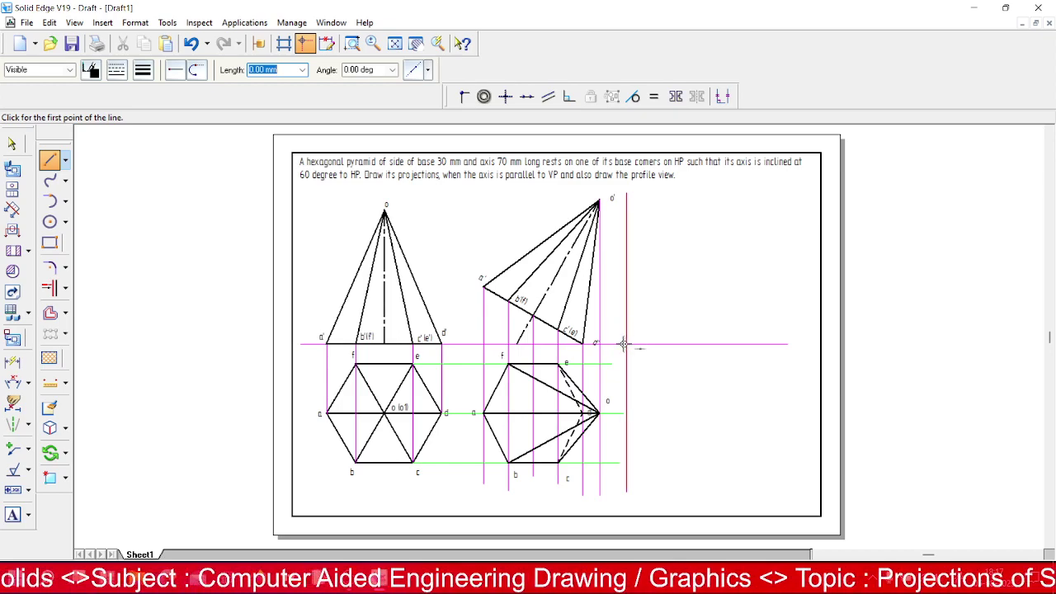
left_click(627, 344)
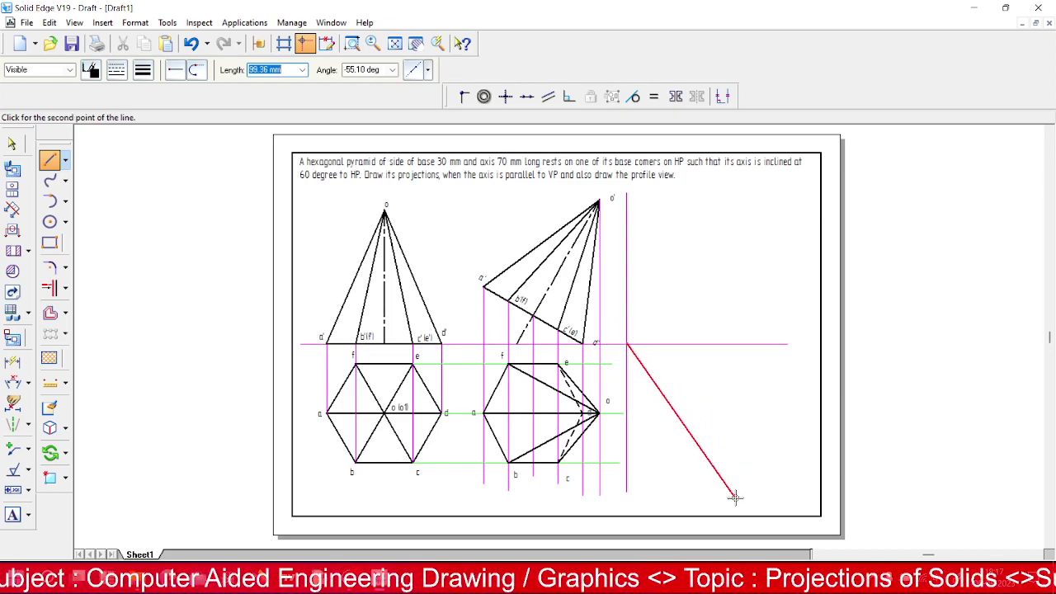
key("Tab")
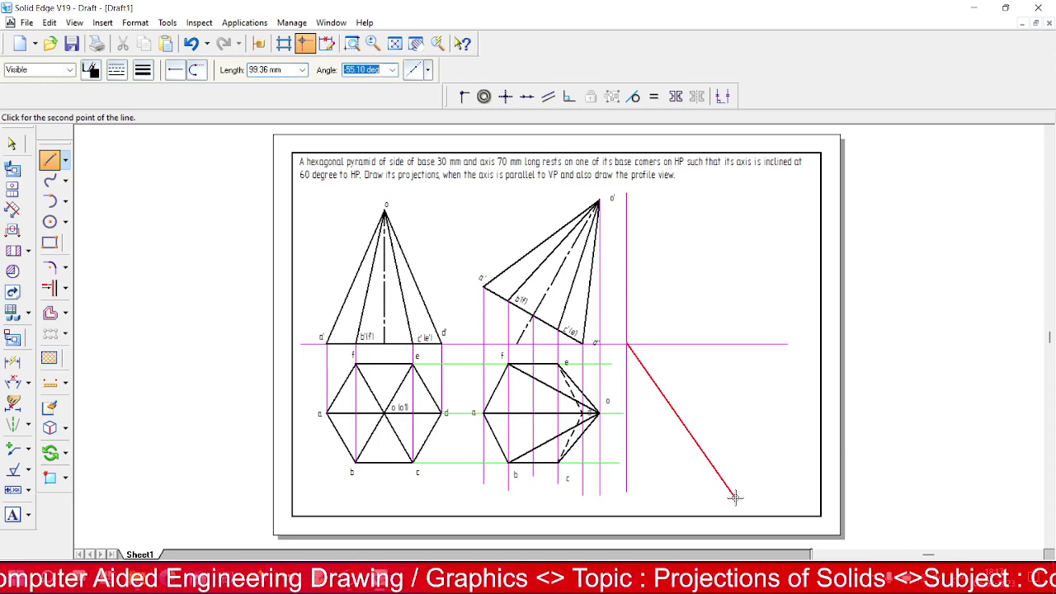
key("BackSpace")
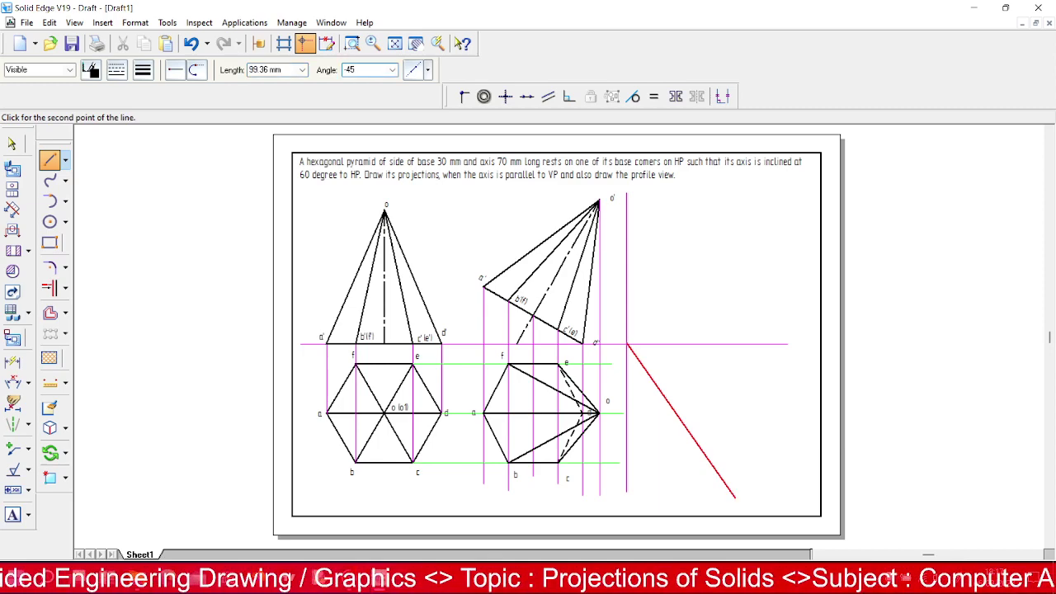
type("-45")
key("Tab")
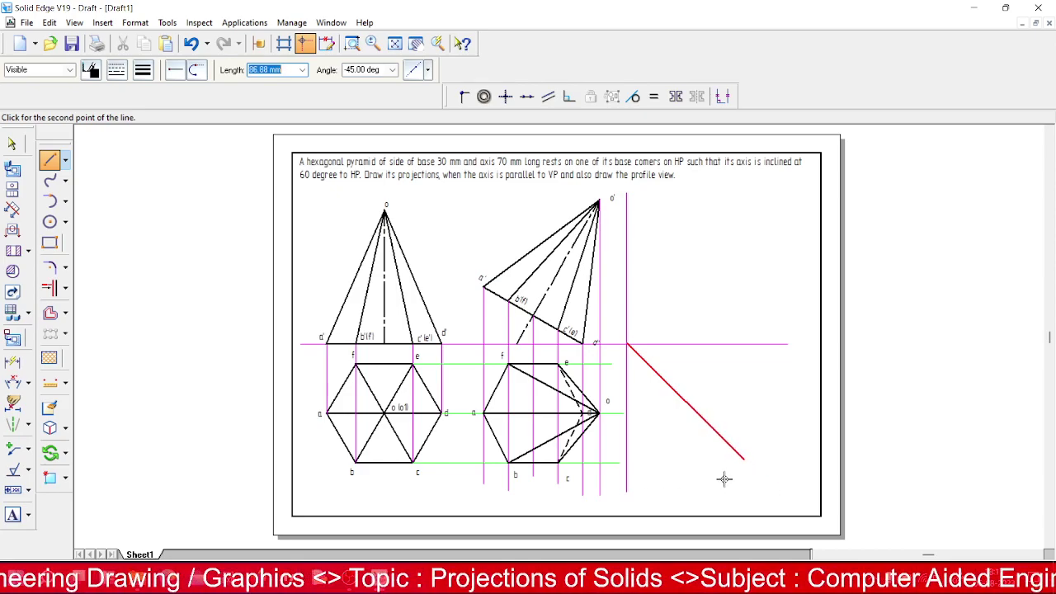
left_click(738, 487)
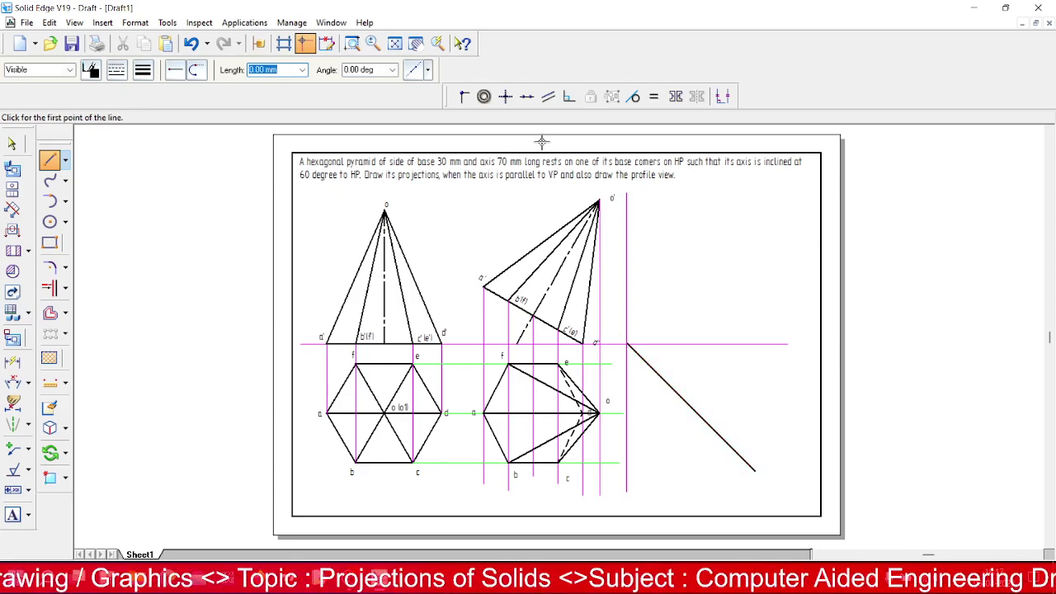
- Connect the inclined line's upper end to the XY line and align it exactly with the vertical reference line's intersection
left_click(352, 42)
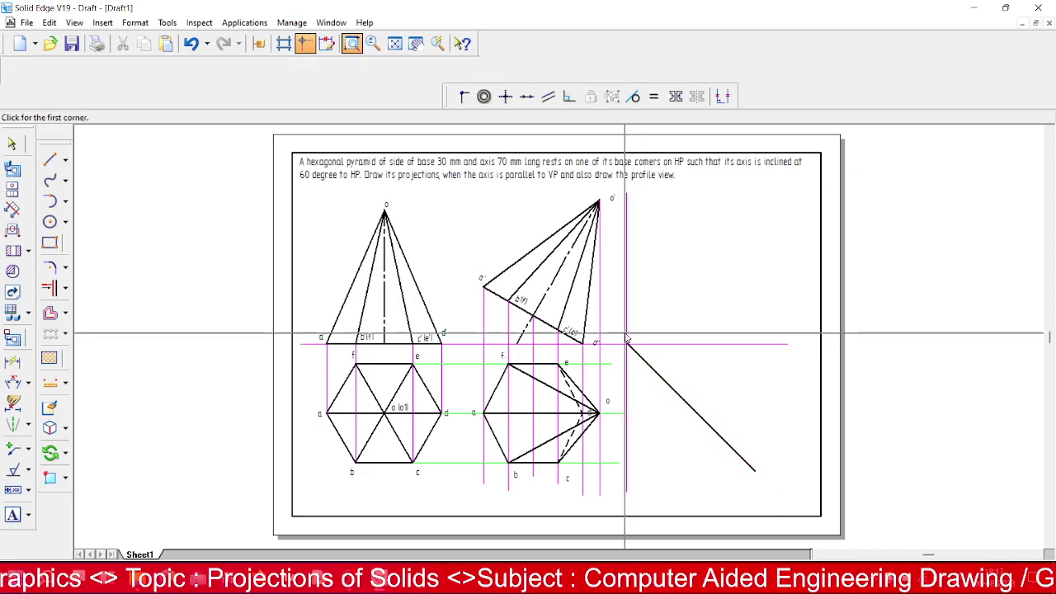
left_click(617, 334)
left_click(648, 369)
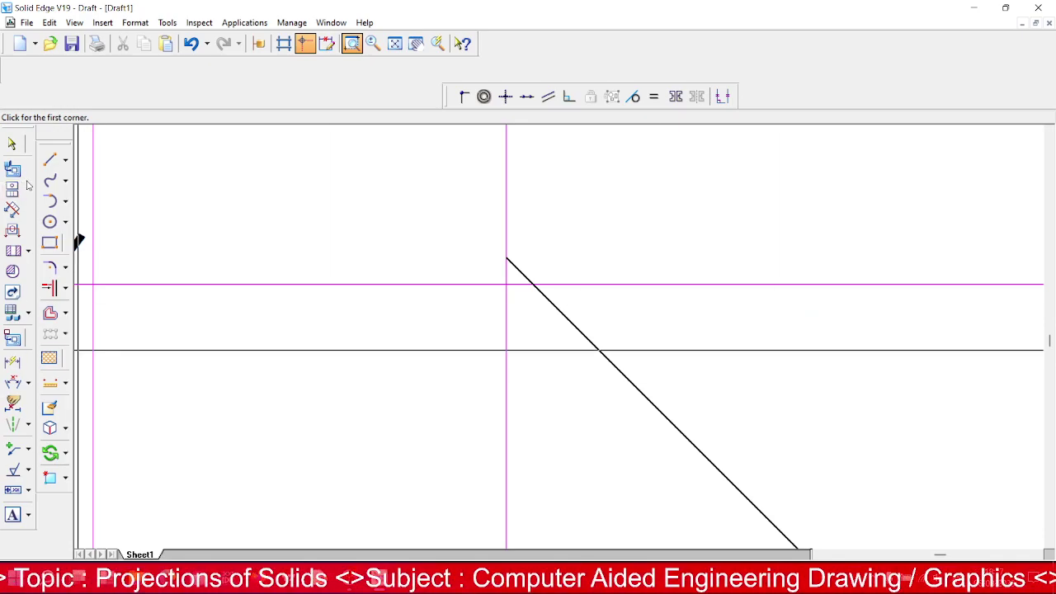
left_click(465, 97)
left_click(505, 259)
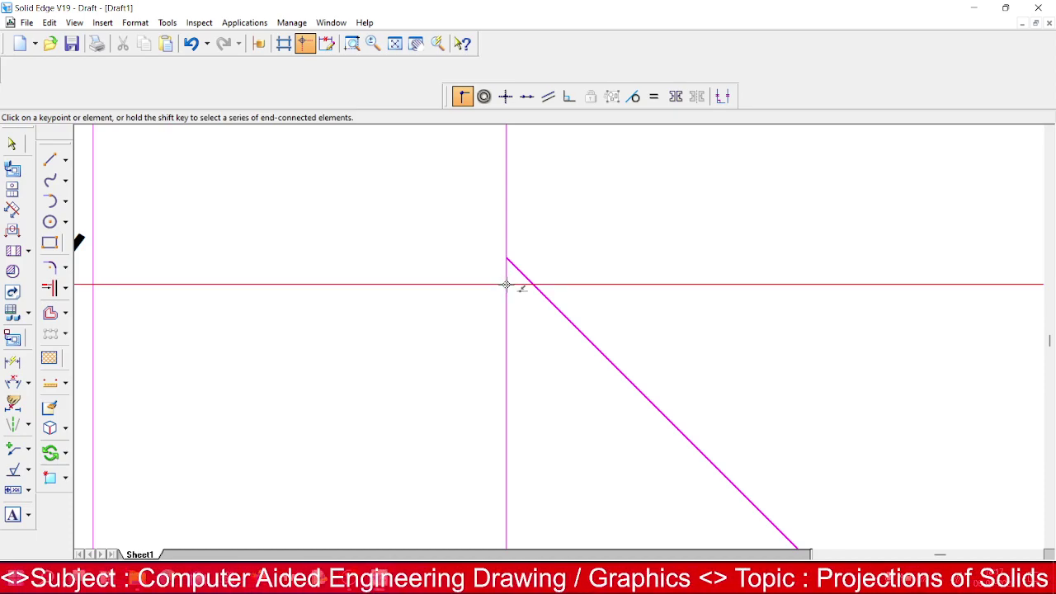
left_click(506, 285)
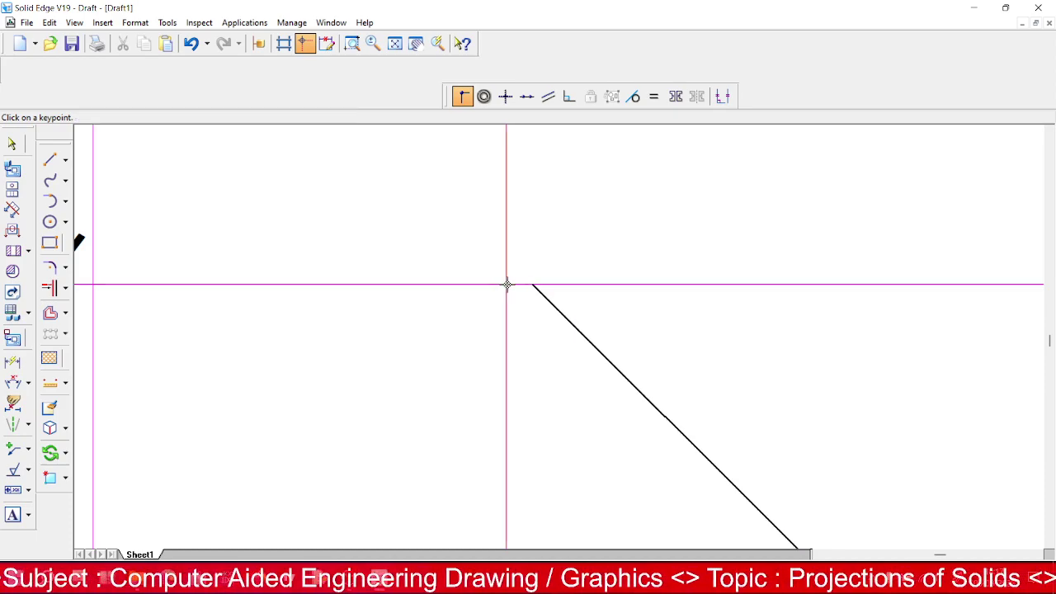
left_click(12, 144)
left_click(615, 393)
left_click_drag(615, 394, 612, 391)
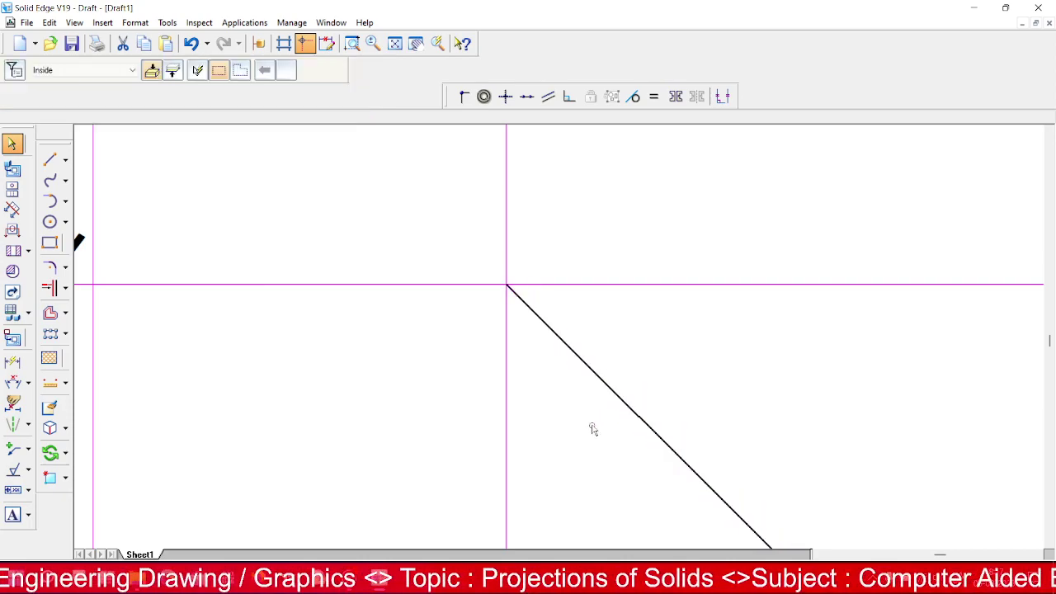
left_click(395, 44)
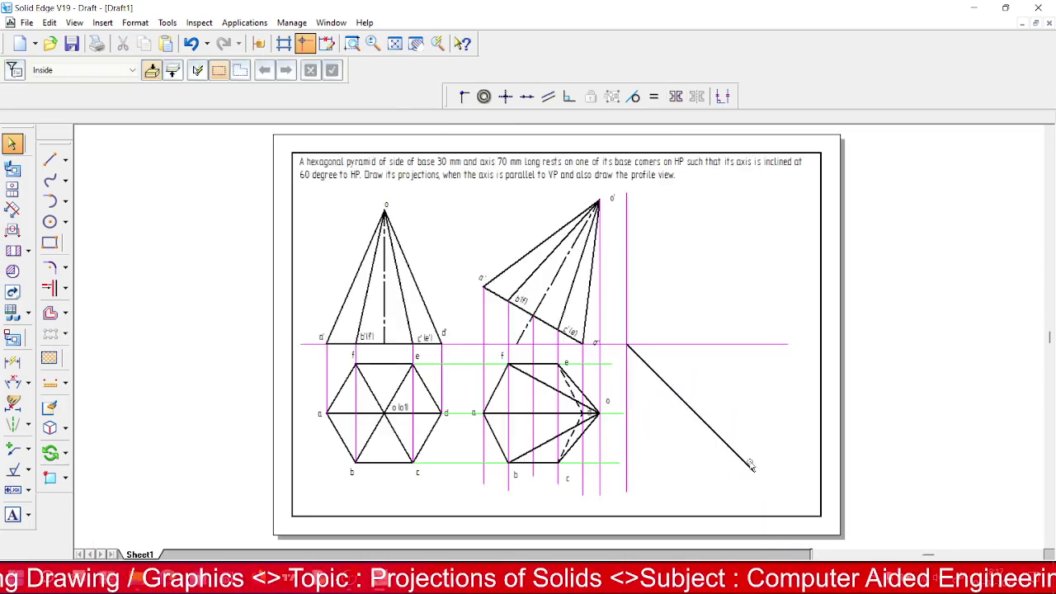
- Check the angle between the inclined line and the vertical reference line with a temporary angular dimension, removing it after checking
left_click(13, 382)
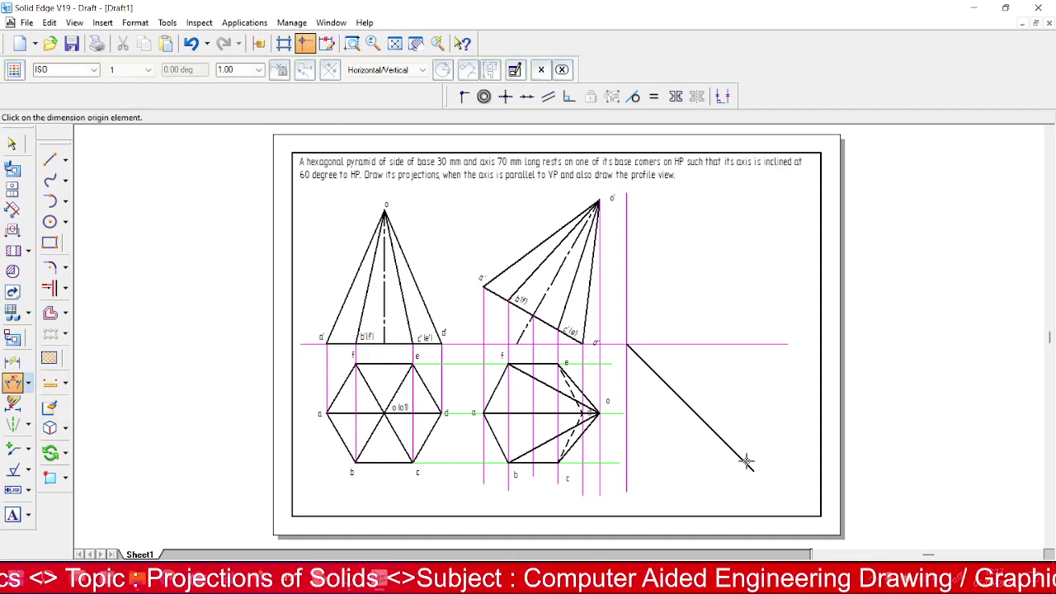
left_click(626, 481)
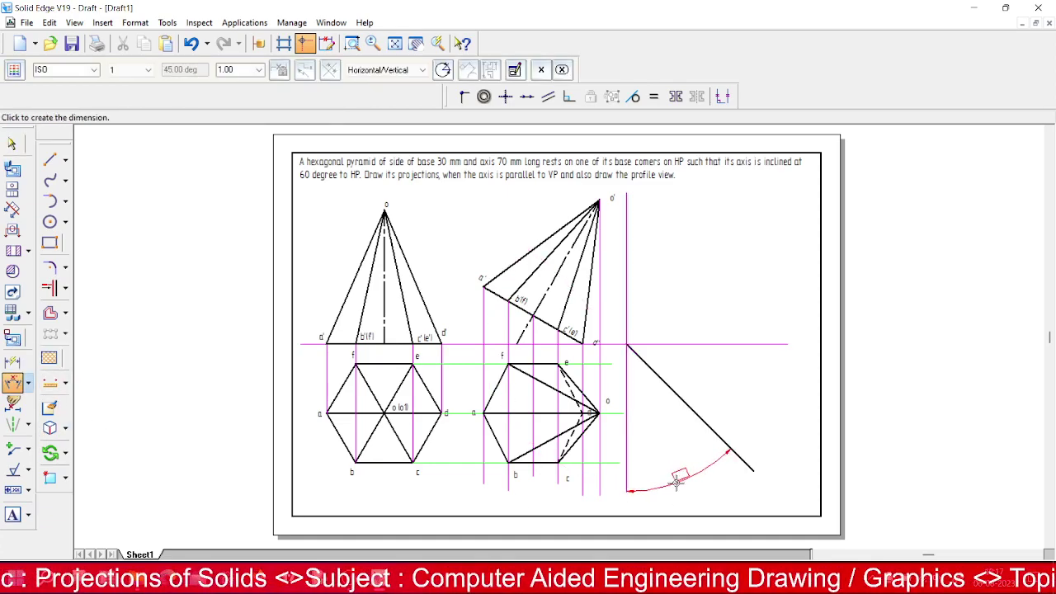
left_click(677, 478)
left_click(12, 144)
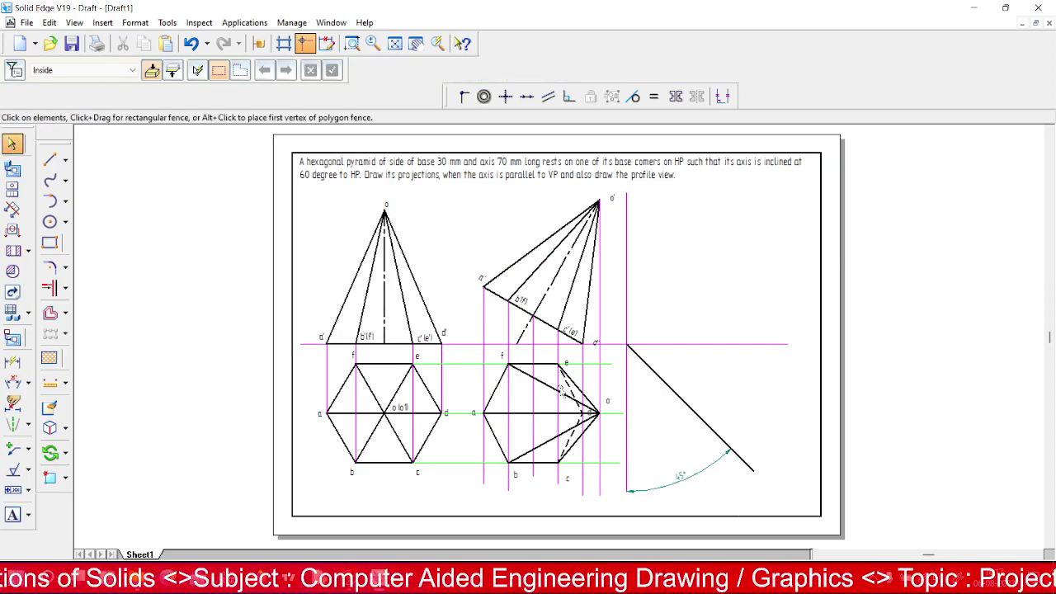
left_click(702, 480)
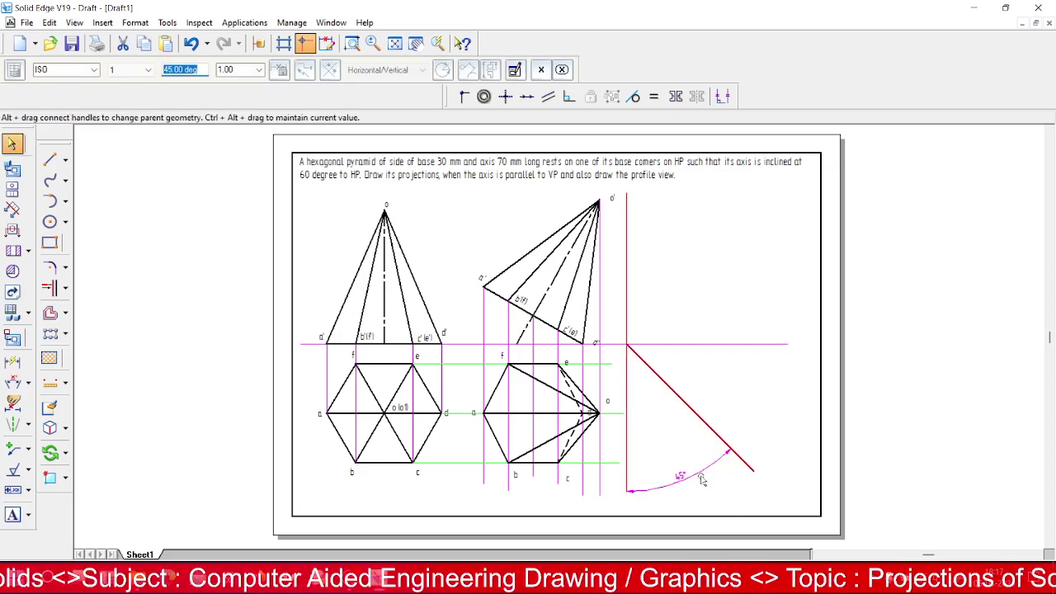
key("Delete")
- Set the 45-degree inclined line's width to 0.13 mm
left_click(696, 414)
left_click(143, 69)
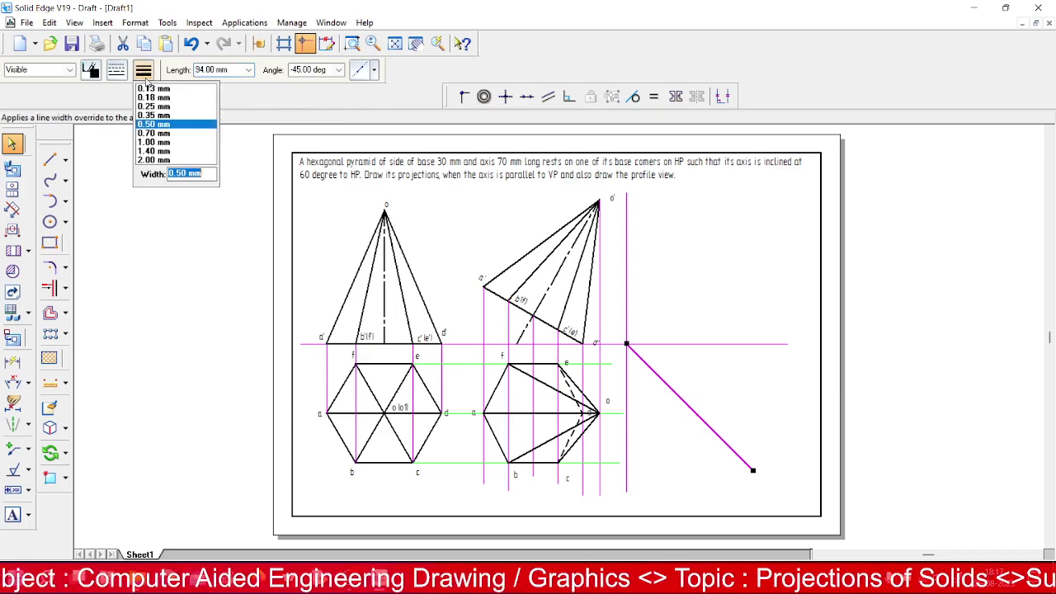
left_click(165, 89)
left_click(156, 268)
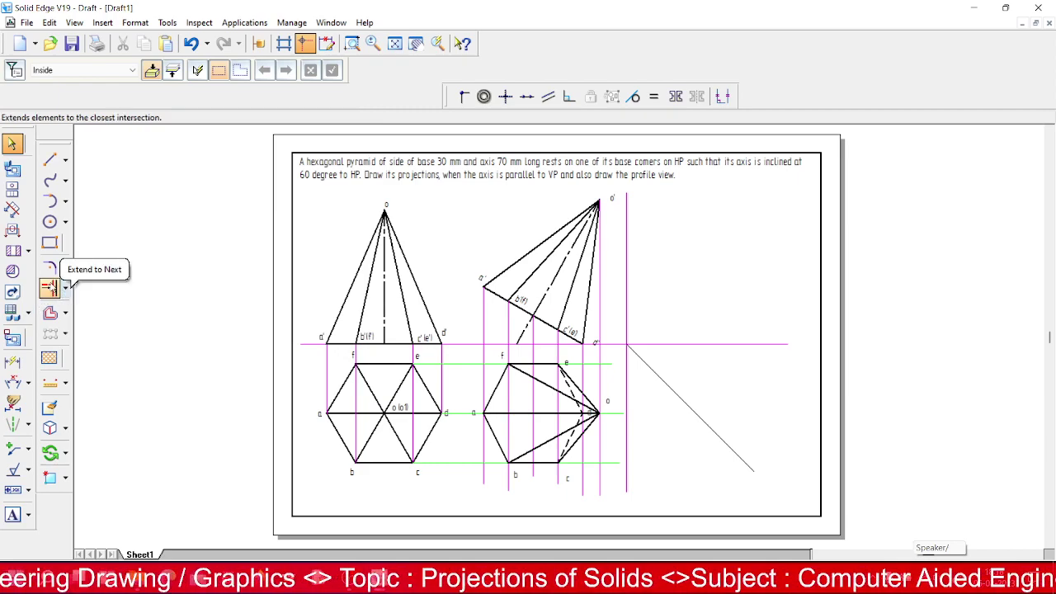
- Extend the three green horizontal projectors of the second top view to the 45-degree line
left_click(50, 286)
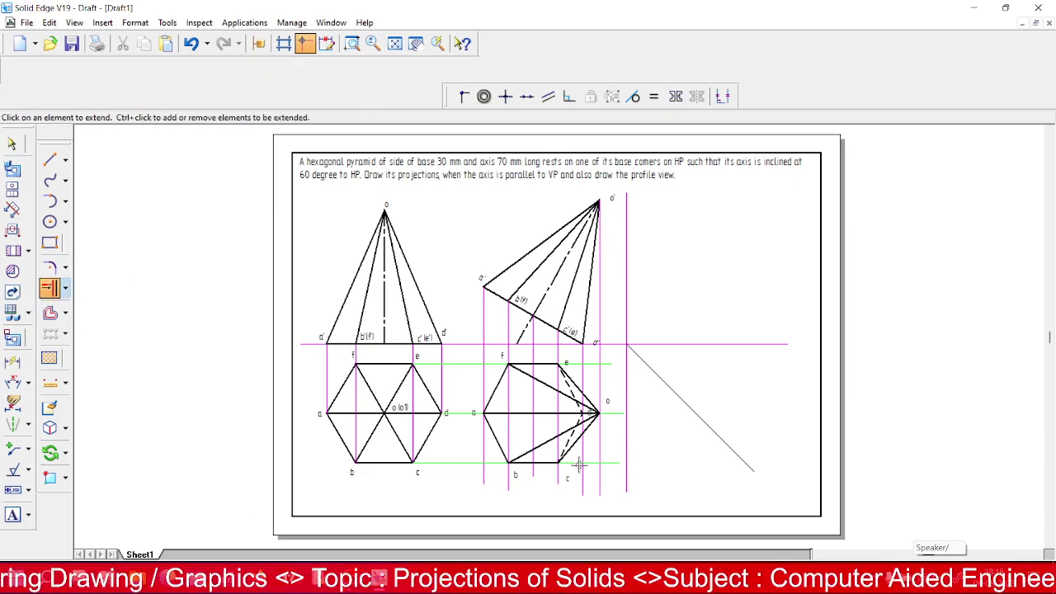
left_click(620, 366)
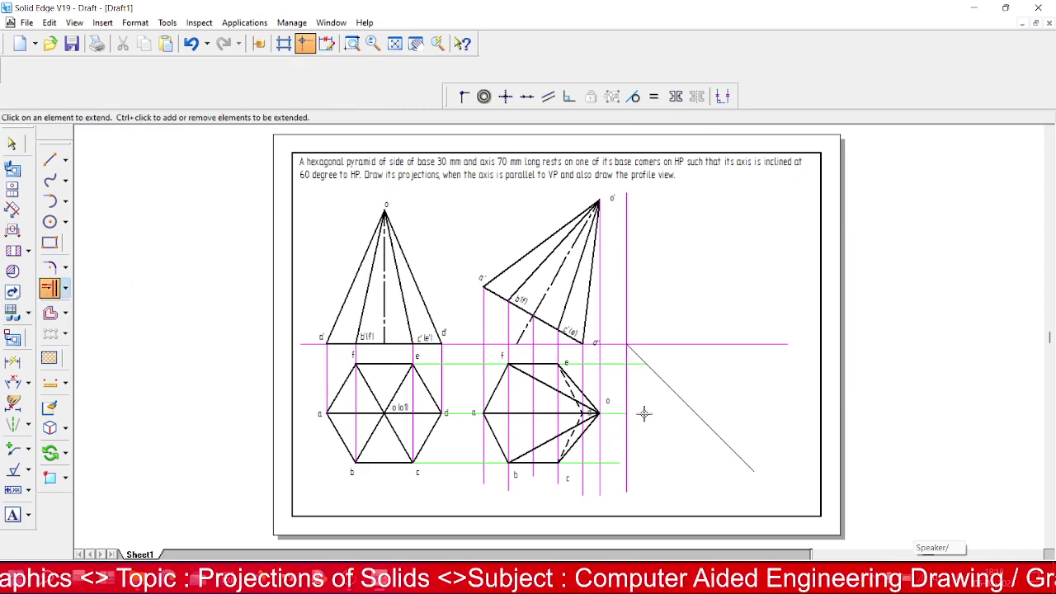
left_click(619, 410)
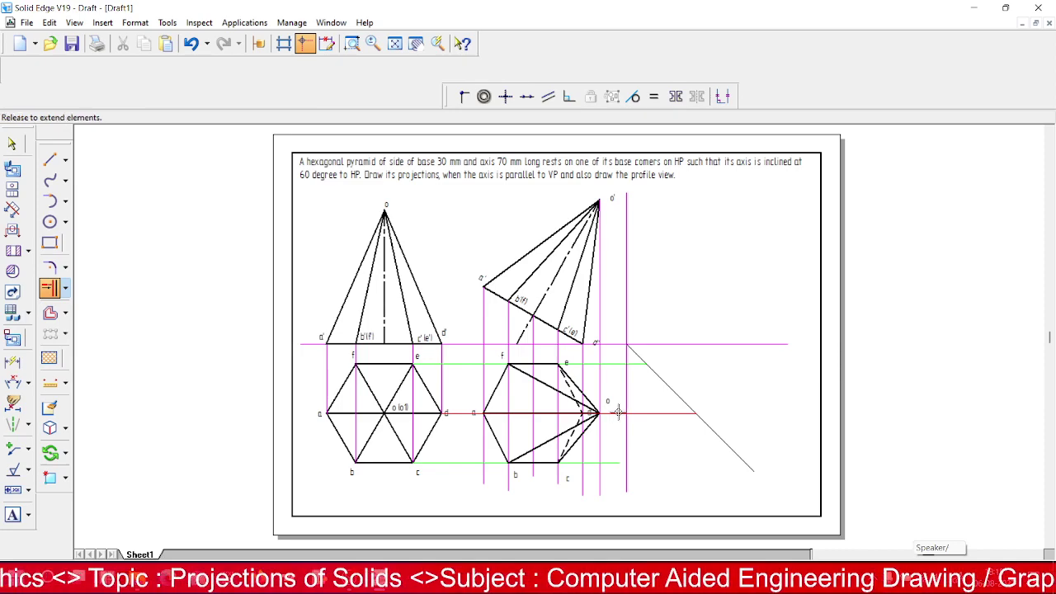
left_click(637, 461)
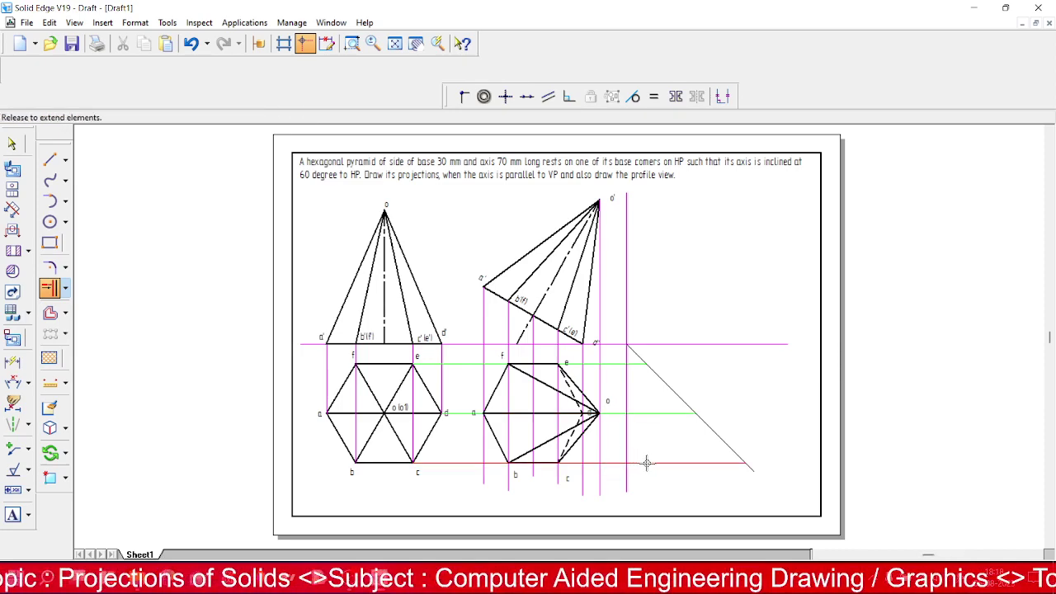
- Draw a magenta 0.13 mm vertical projector, about 91 mm long, upward from where the f-e projector meets the 45-degree line
left_click(49, 160)
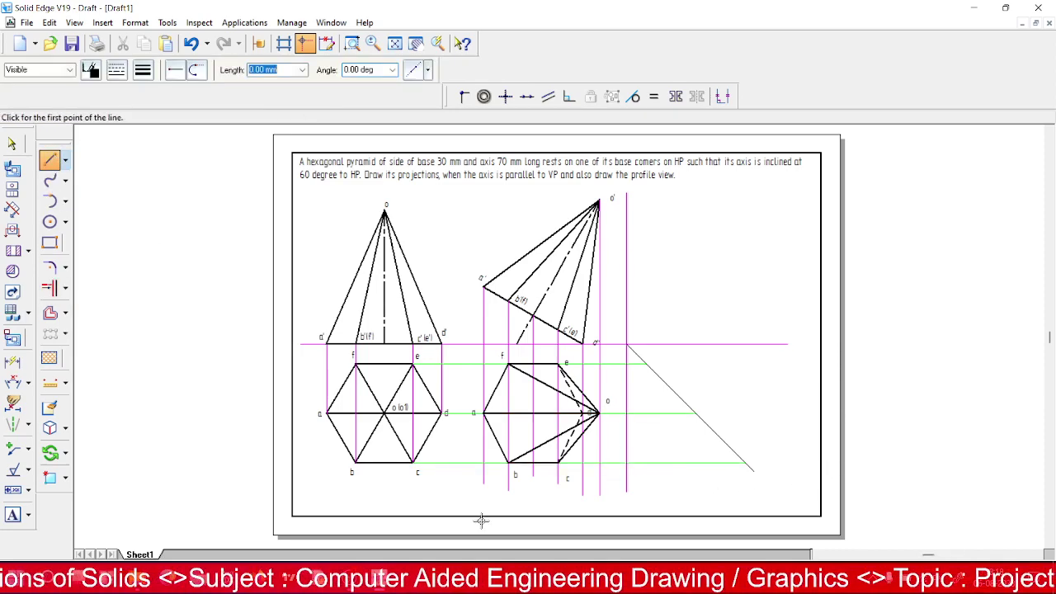
left_click(648, 363)
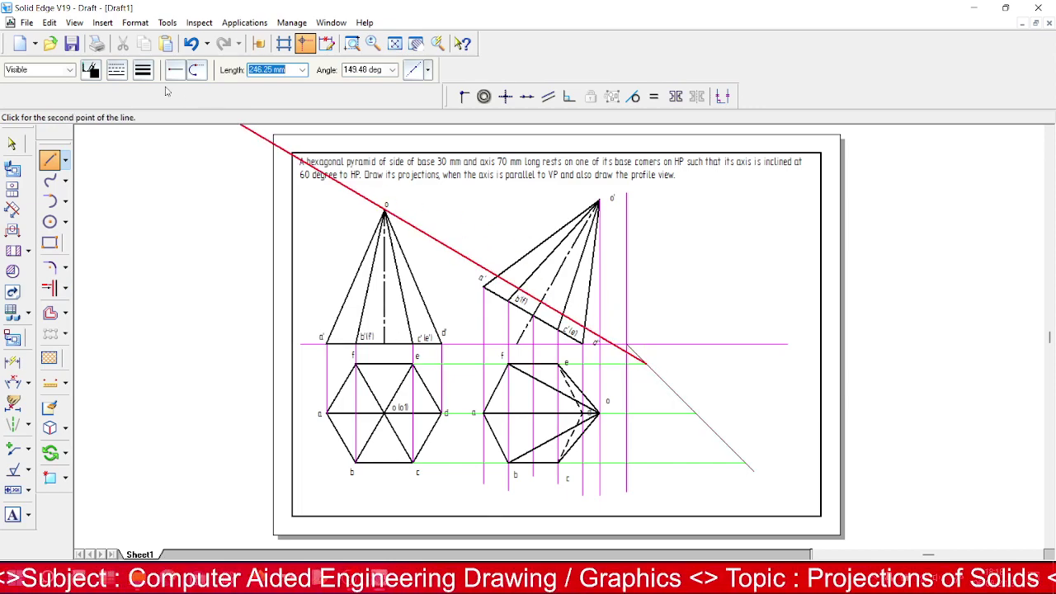
left_click(144, 71)
left_click(151, 88)
left_click(90, 69)
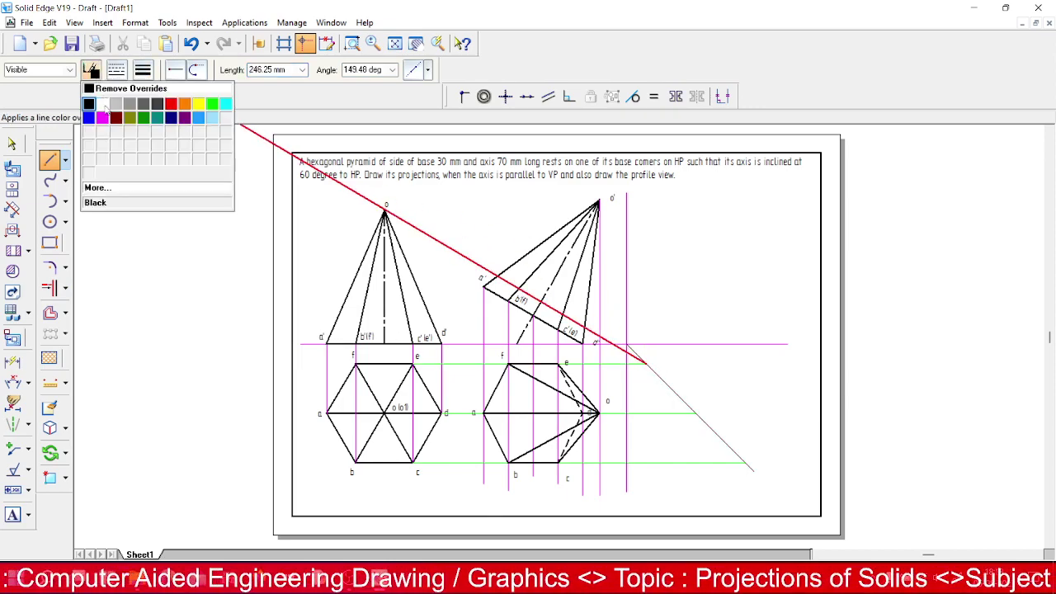
left_click(107, 124)
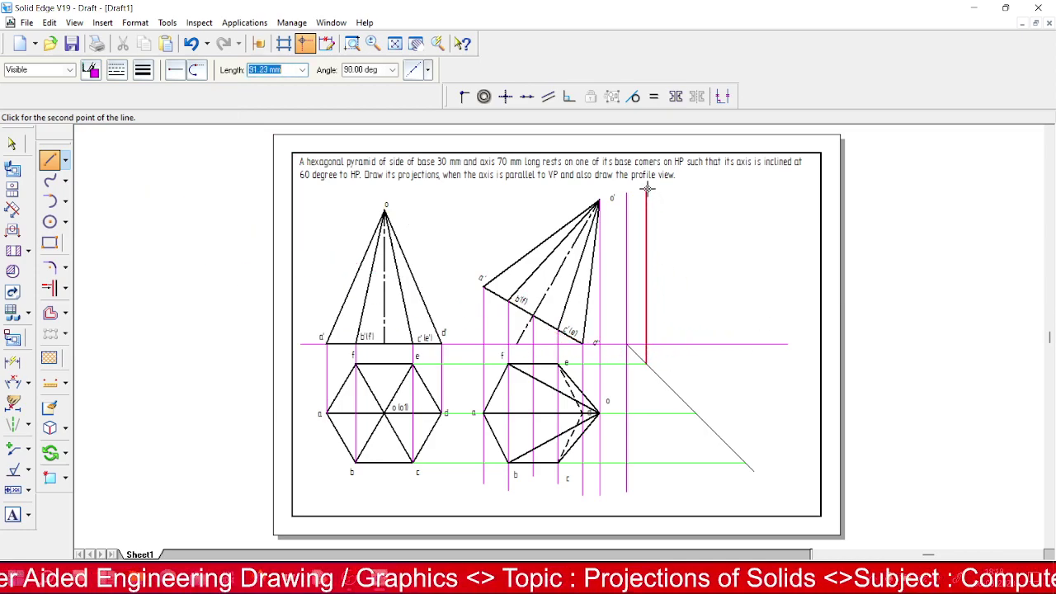
left_click(648, 190)
right_click(737, 297)
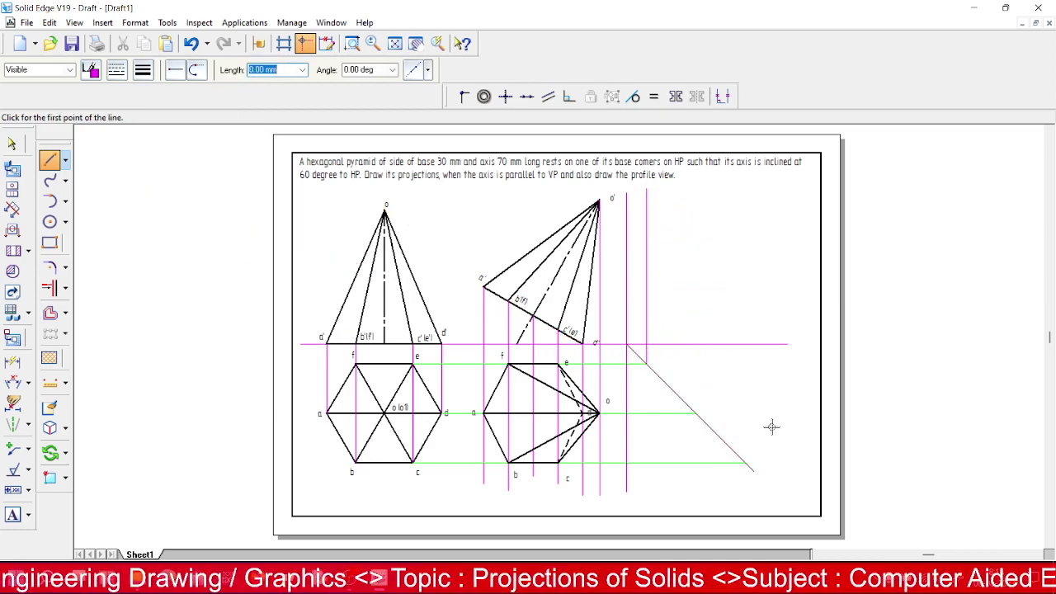
- Draw vertical projectors upward from where the a-o and b-c projectors meet the 45-degree line, level with the first projector's top
left_click(698, 413)
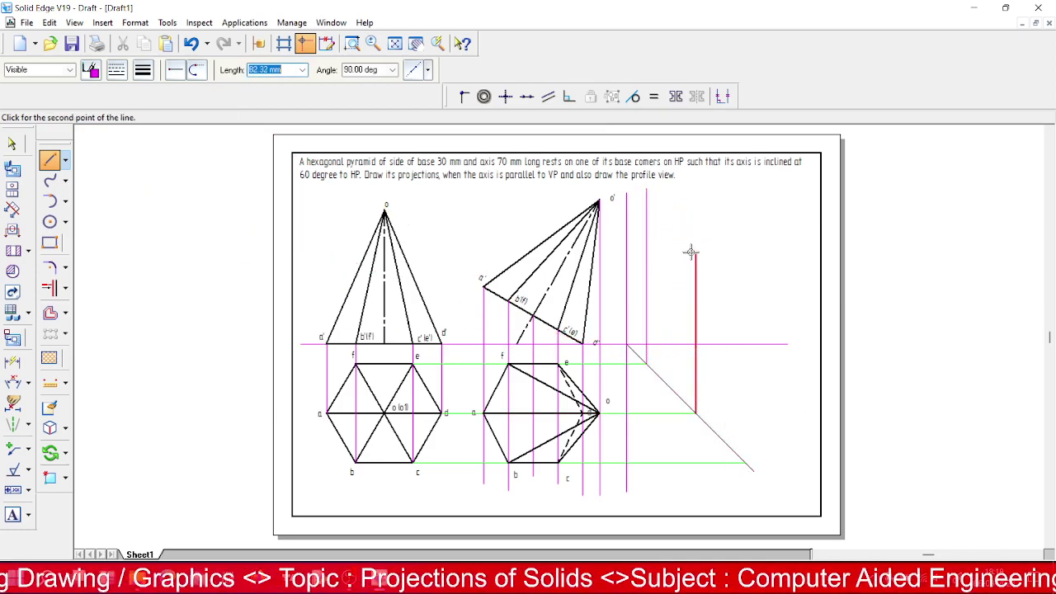
left_click(695, 188)
right_click(696, 188)
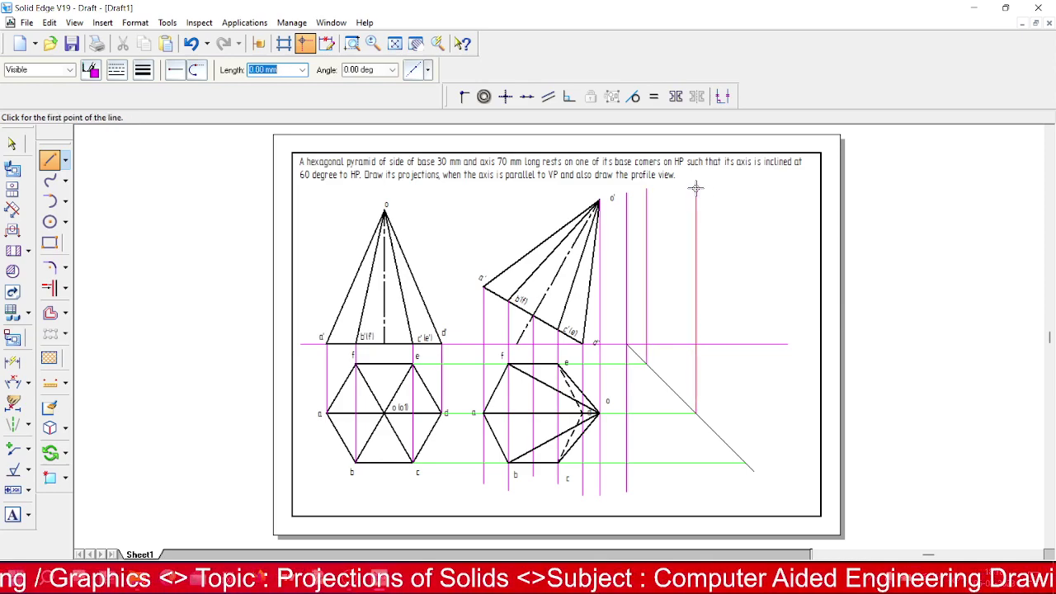
left_click(744, 462)
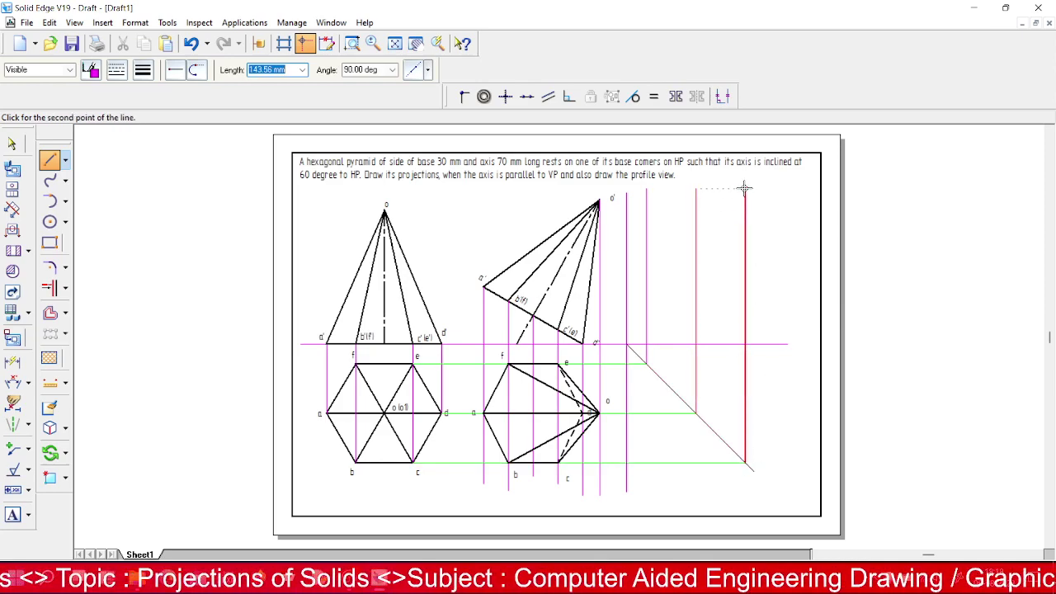
left_click(743, 191)
right_click(743, 193)
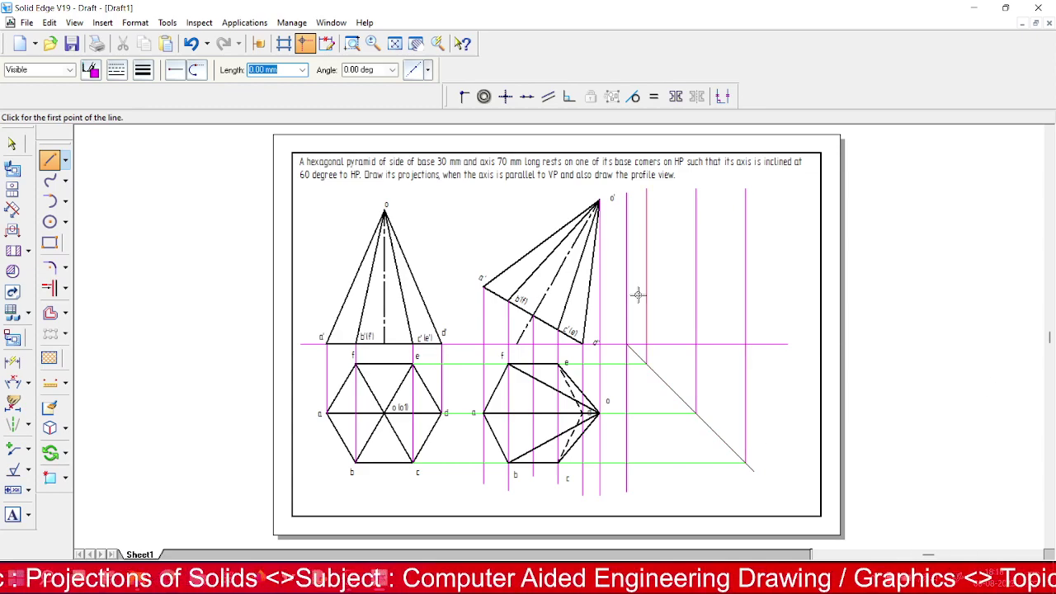
- Draw magenta horizontal projectors from a' and b'(f') of the tilted front view to just past the farthest vertical projector of the profile view
left_click(92, 72)
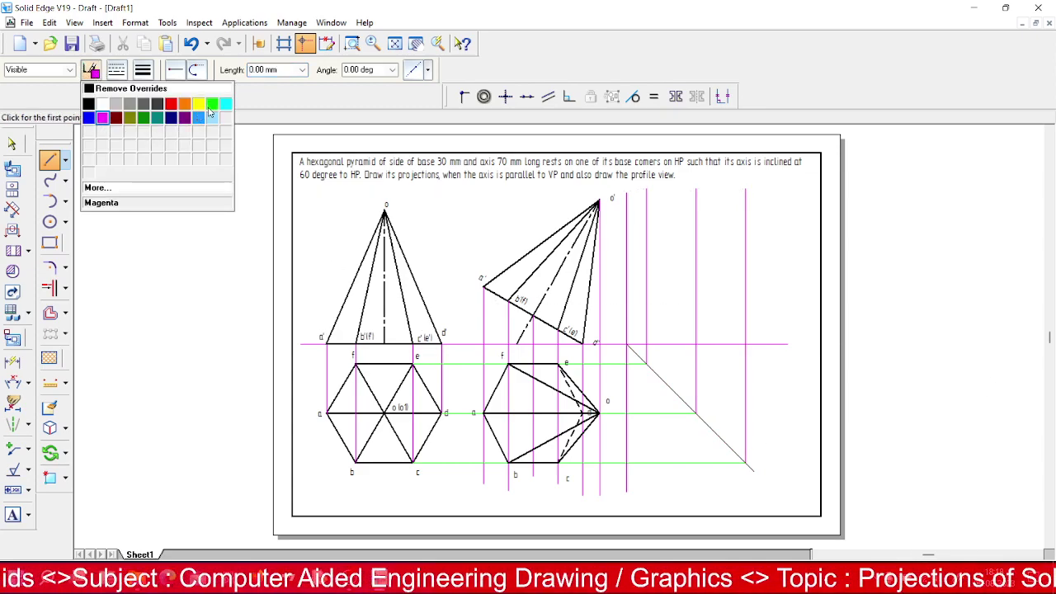
left_click(50, 160)
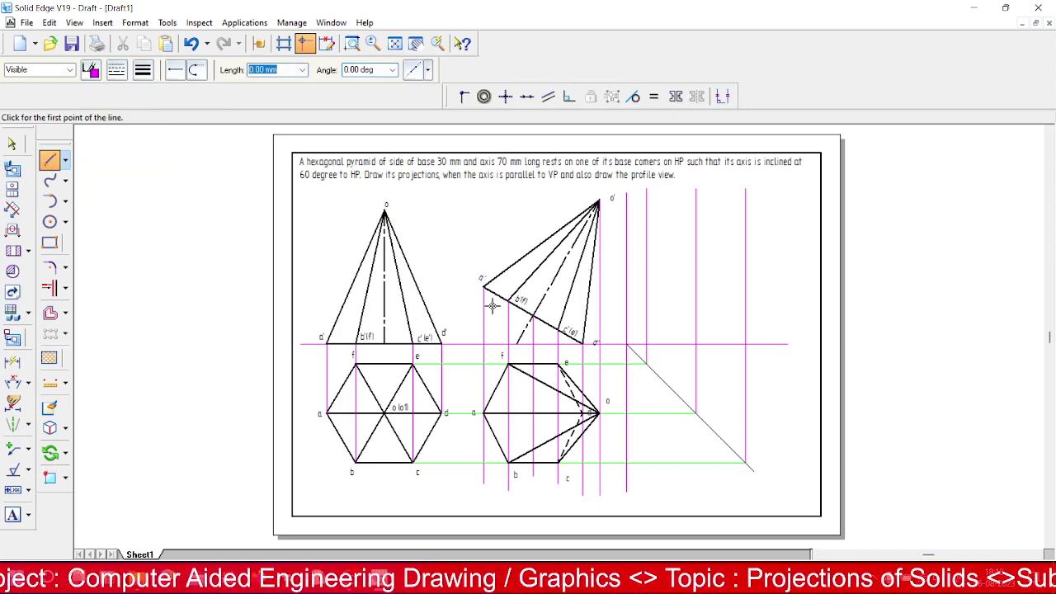
left_click(483, 286)
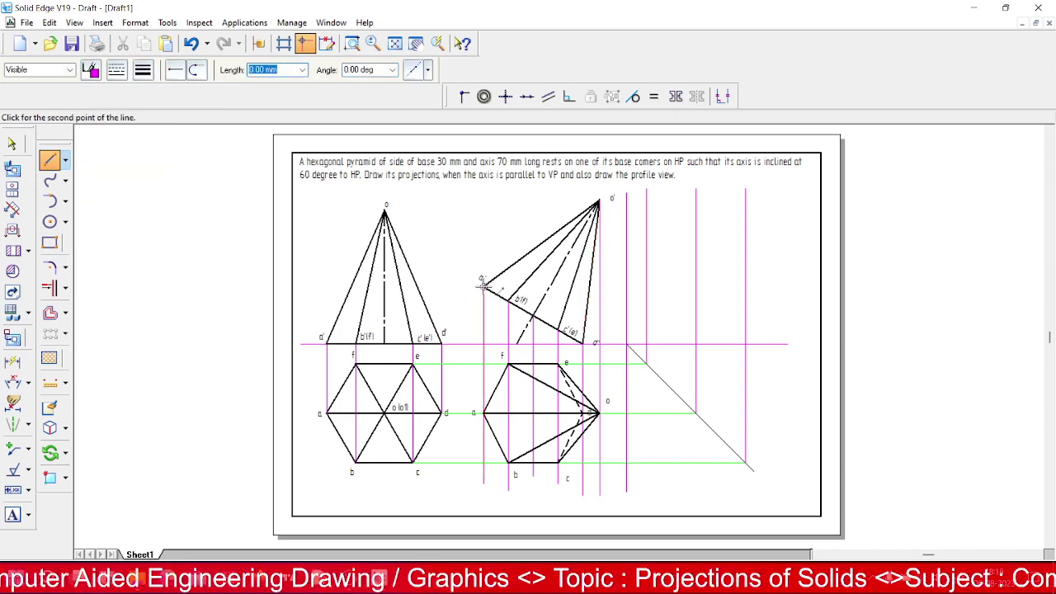
left_click(767, 287)
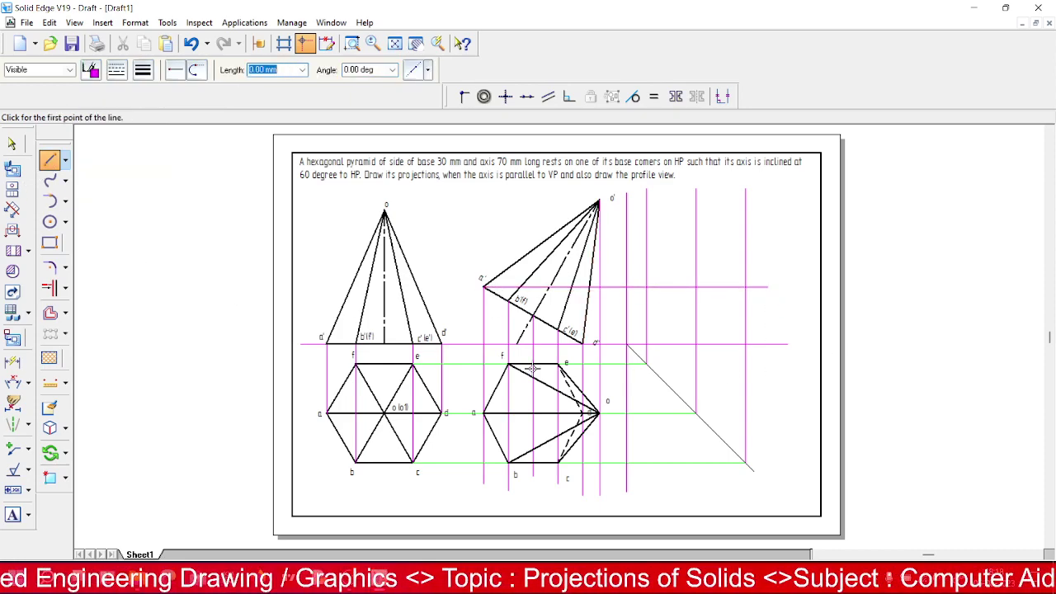
left_click(509, 300)
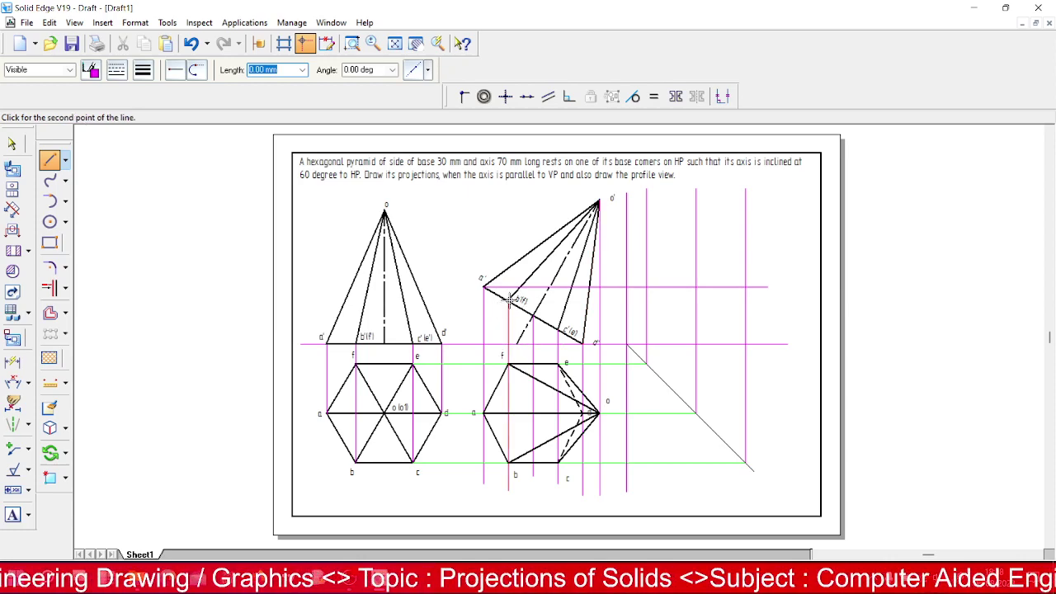
left_click(767, 300)
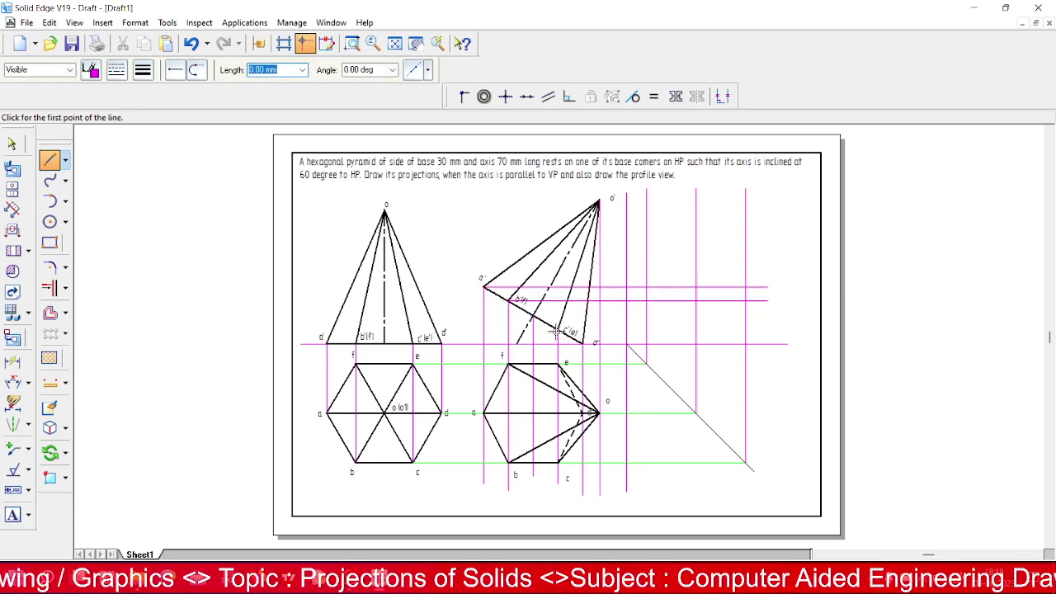
- Draw horizontal projectors from c'(e') and the apex o' of the tilted front view across all the profile view's vertical projectors
left_click(558, 328)
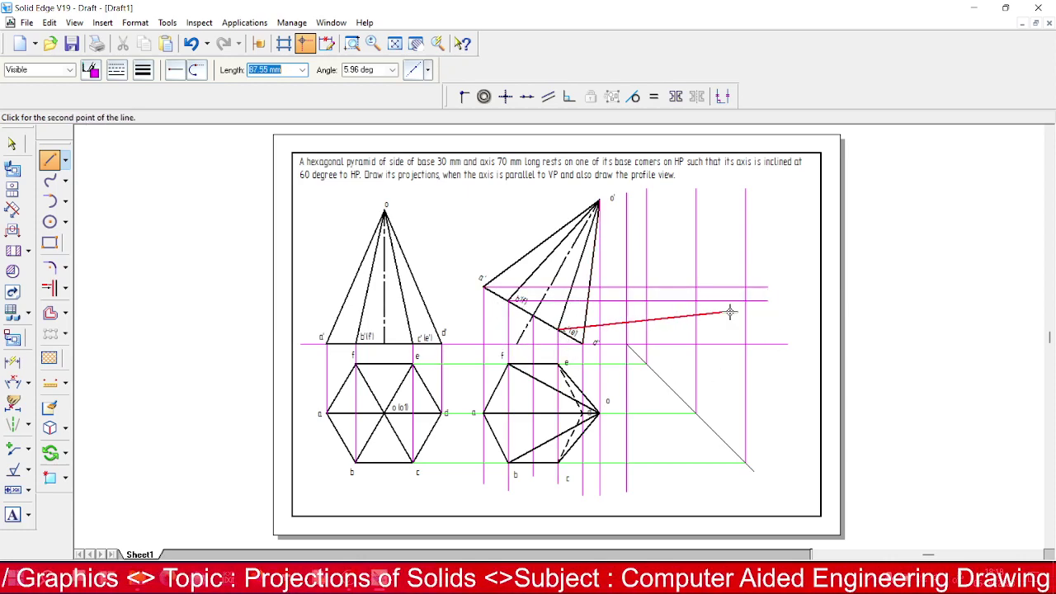
left_click(776, 329)
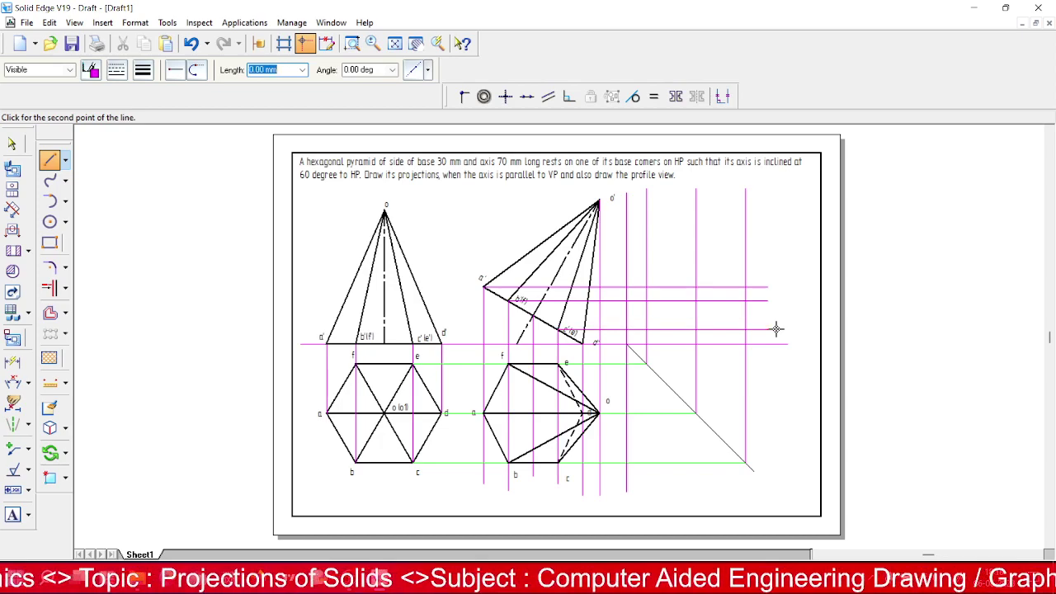
left_click(600, 199)
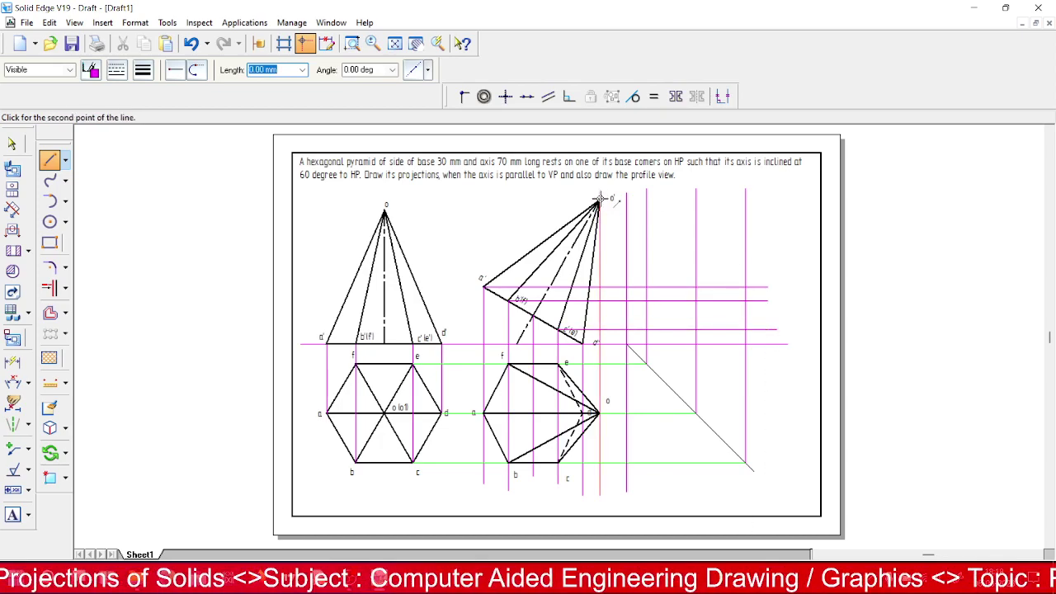
left_click(770, 200)
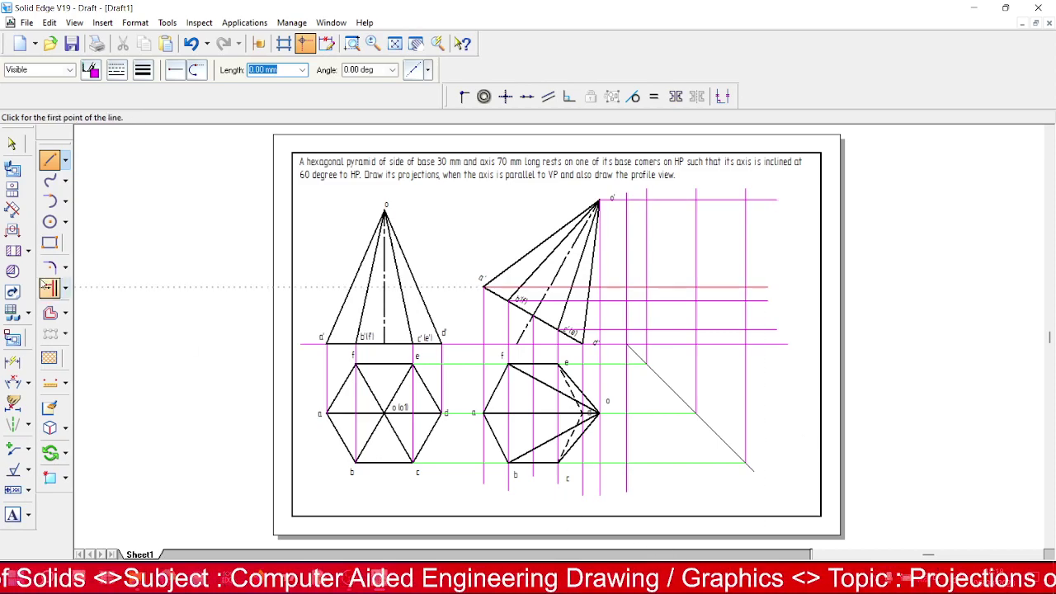
left_click(349, 46)
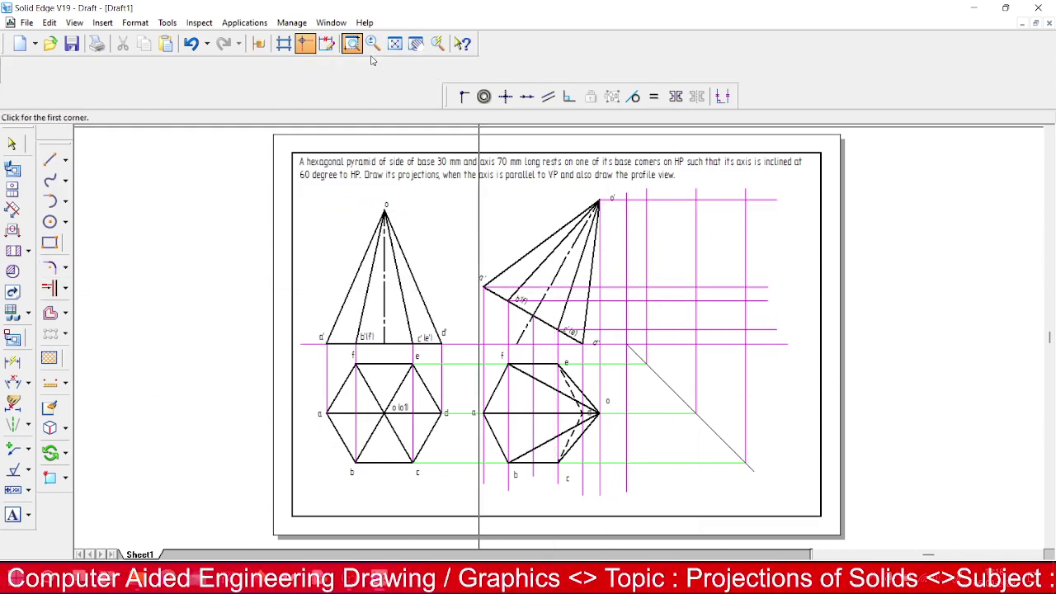
left_click(12, 143)
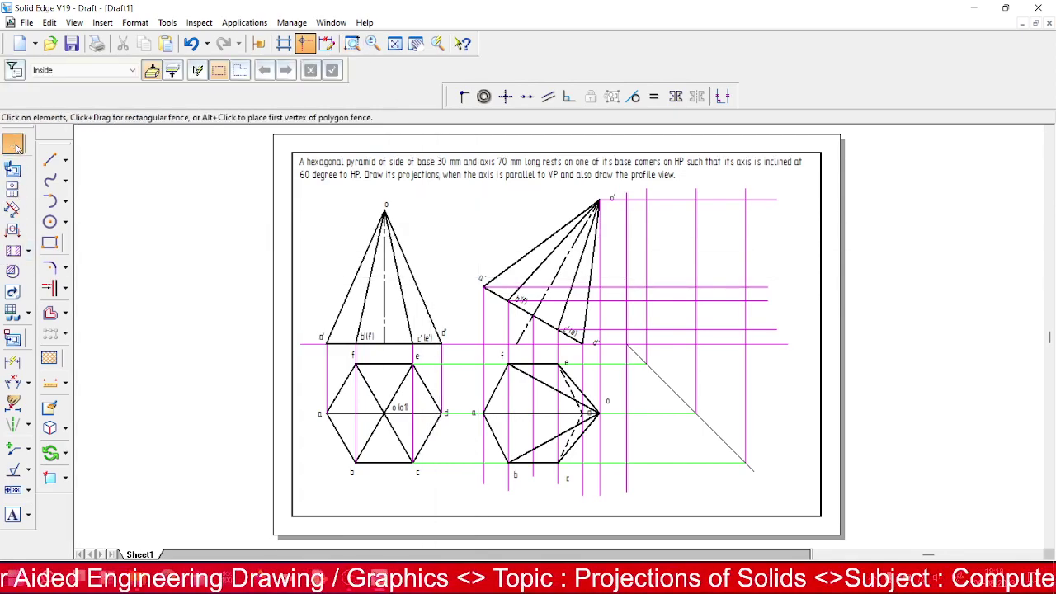
left_click(499, 286)
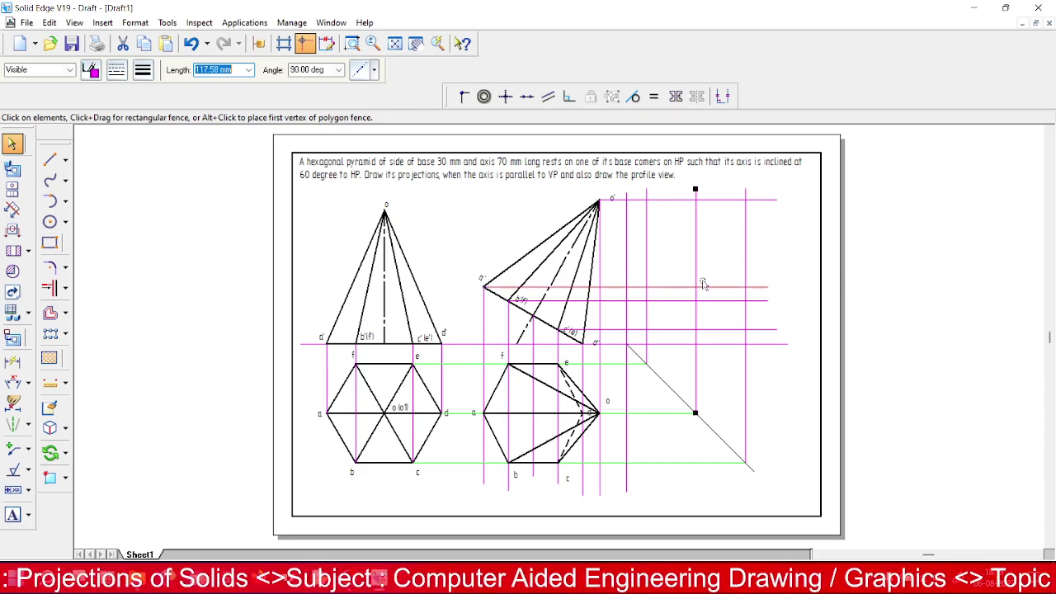
key("Escape")
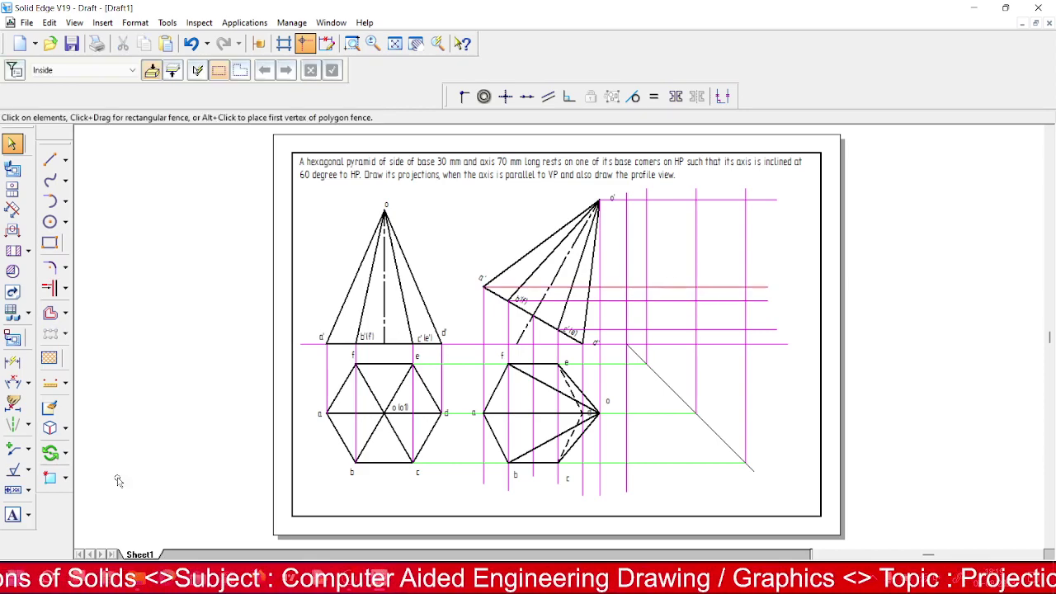
- Label the profile view point a'' just above where the a' projector crosses the middle vertical projector, and adjust the label's position
left_click(12, 513)
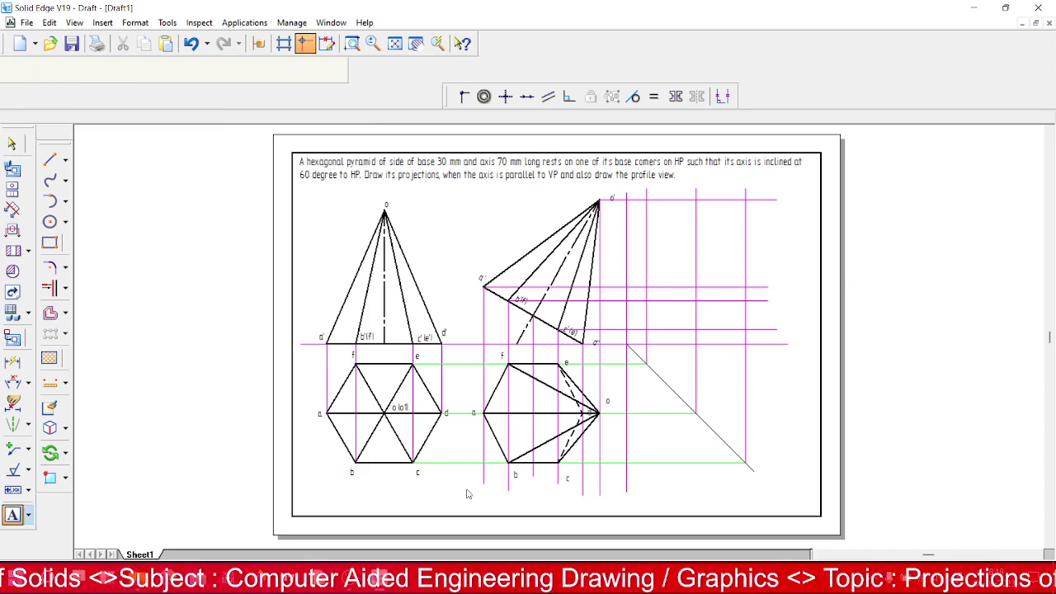
left_click(706, 276)
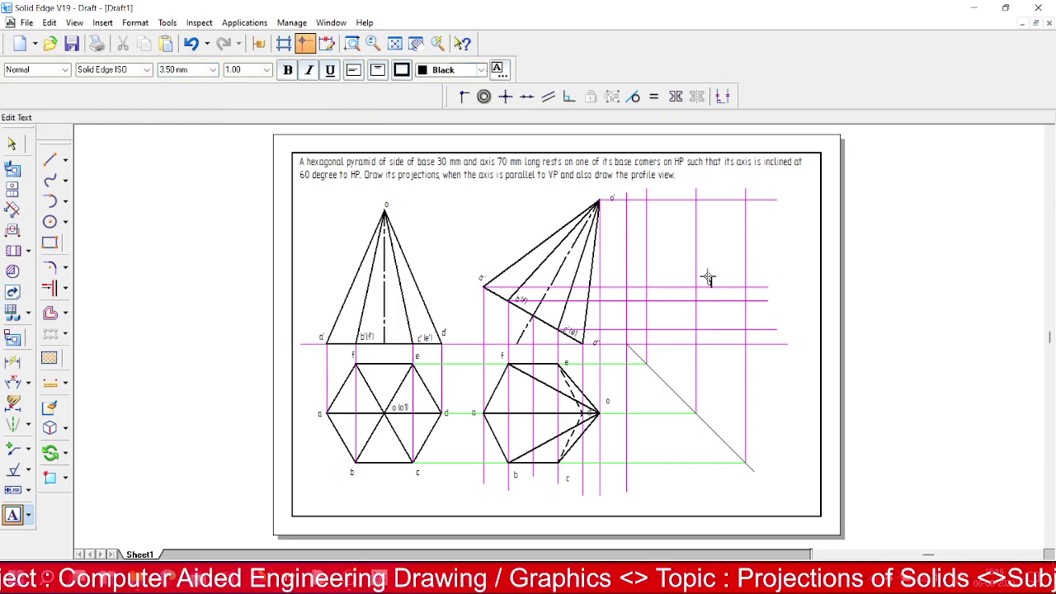
left_click(12, 143)
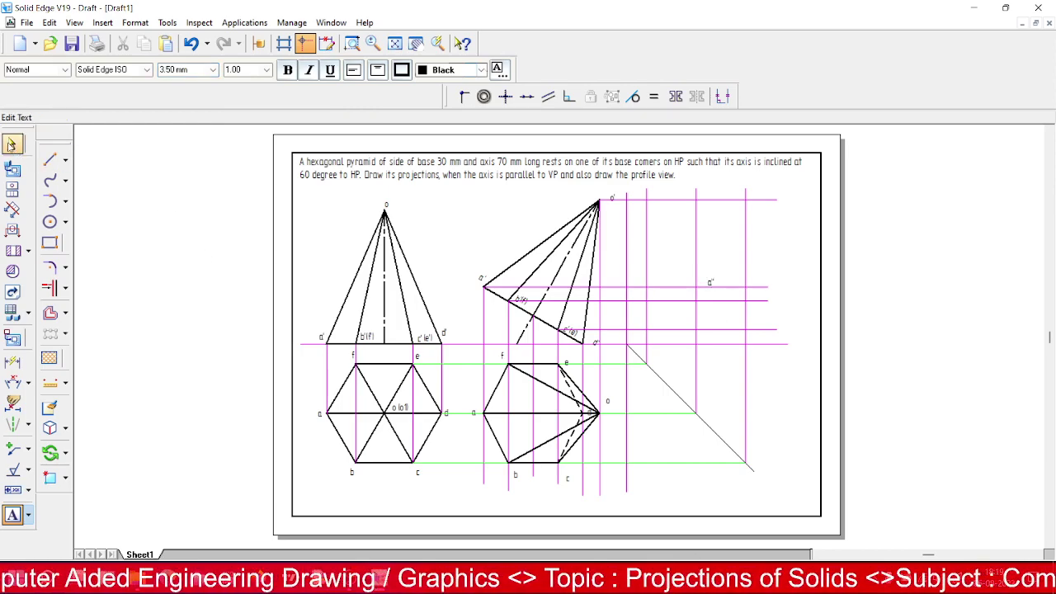
left_click(709, 281)
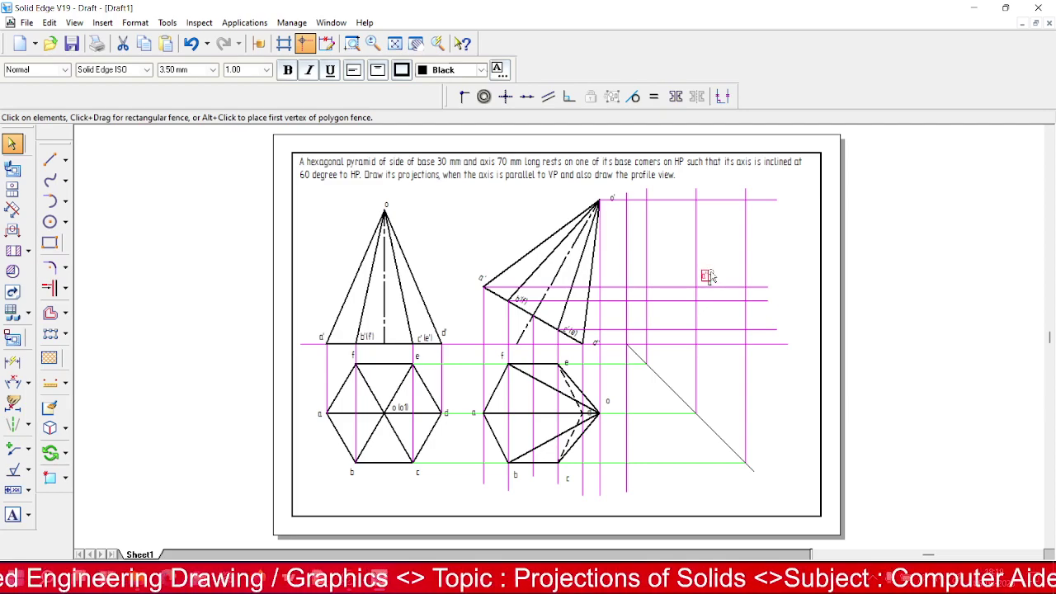
left_click(789, 323)
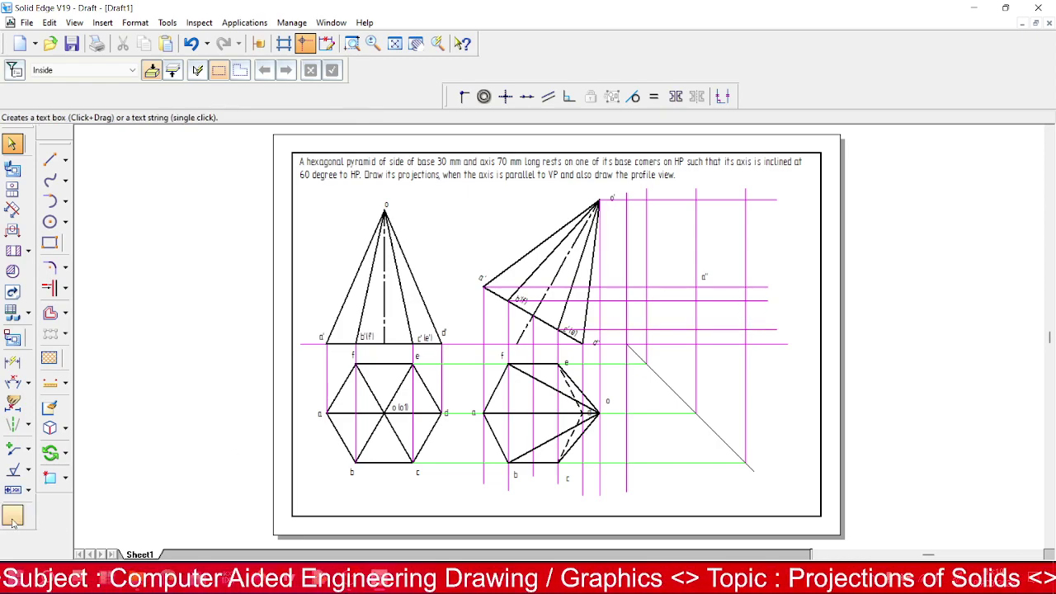
- Label the profile view points b'' and c'' beside the b-c vertical projector, and shift both labels clear of the horizontal projectors
left_click(12, 514)
left_click(755, 293)
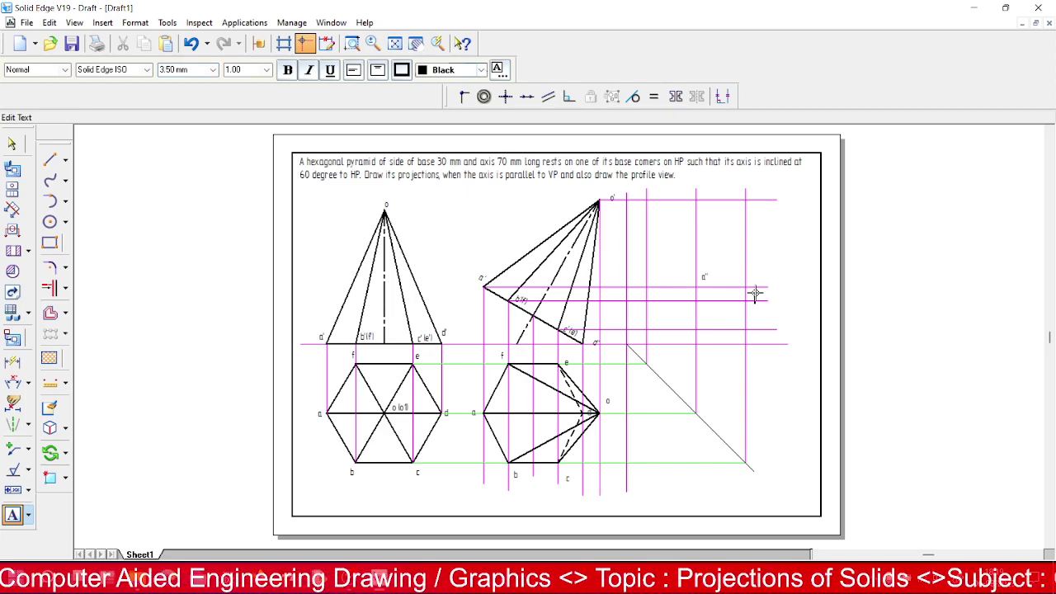
type("b''")
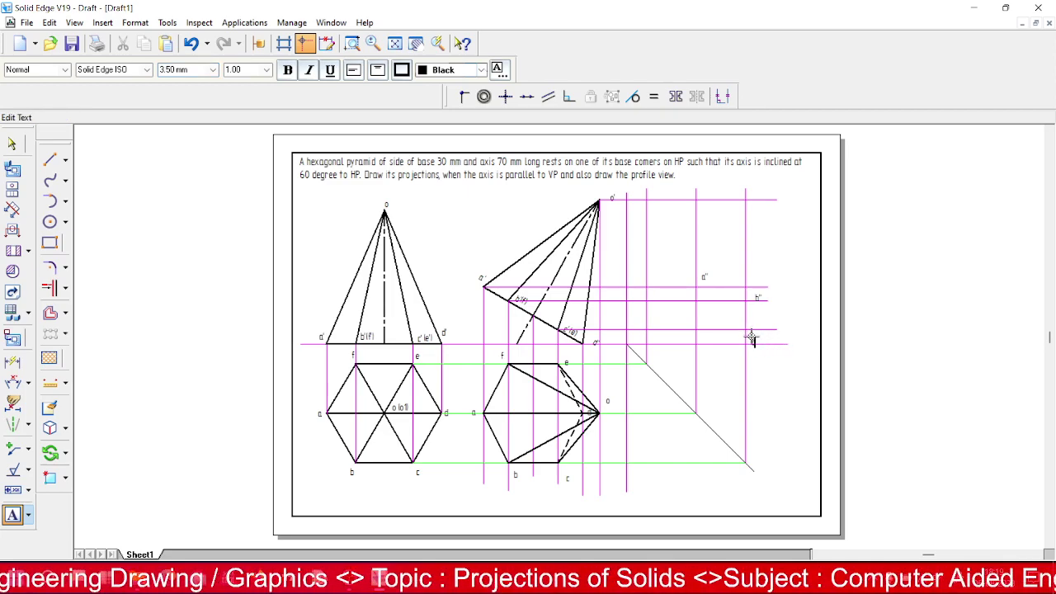
left_click(13, 144)
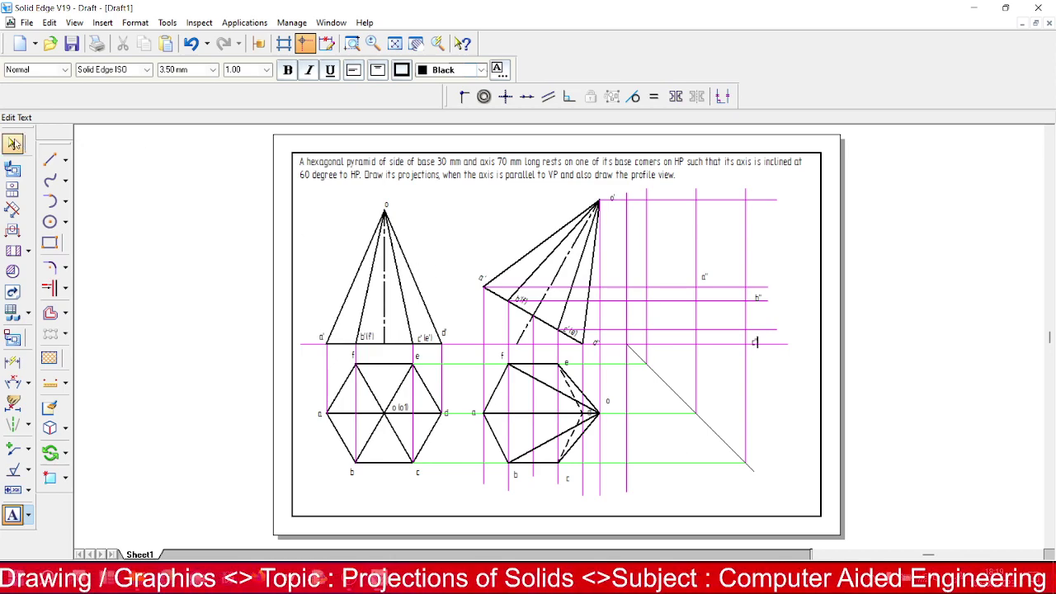
left_click(753, 341)
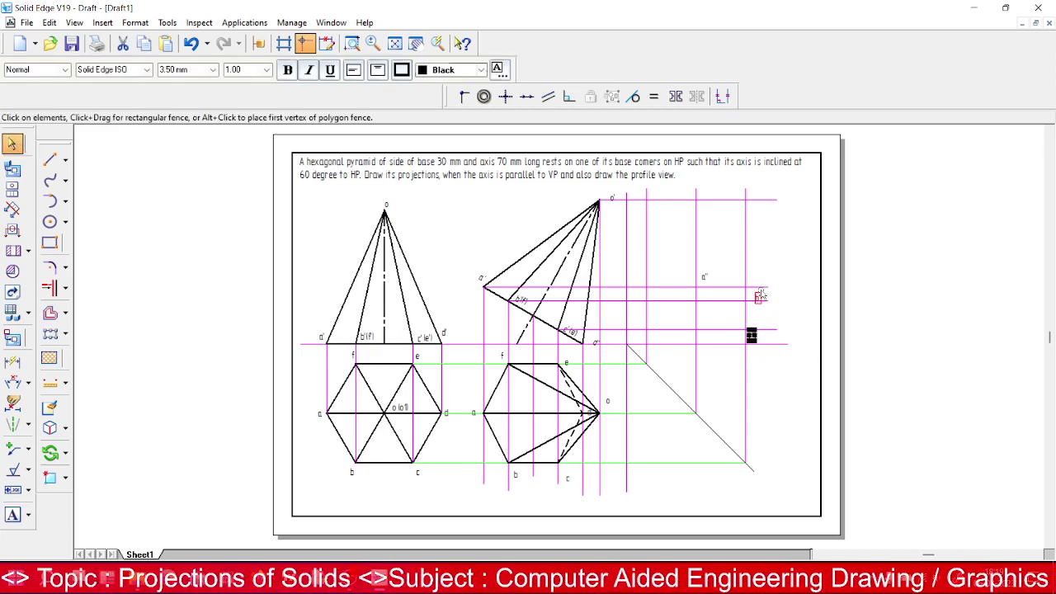
left_click(755, 294)
left_click(777, 351)
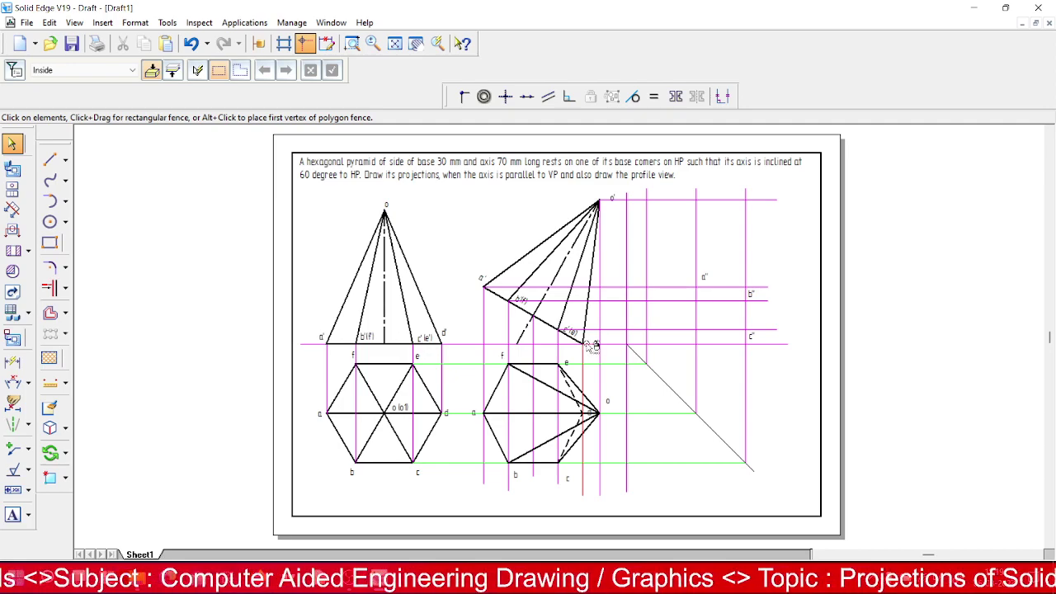
- Label the profile view points d on the middle vertical projector and e'' and f'' beside the f-e vertical projector
left_click(583, 421)
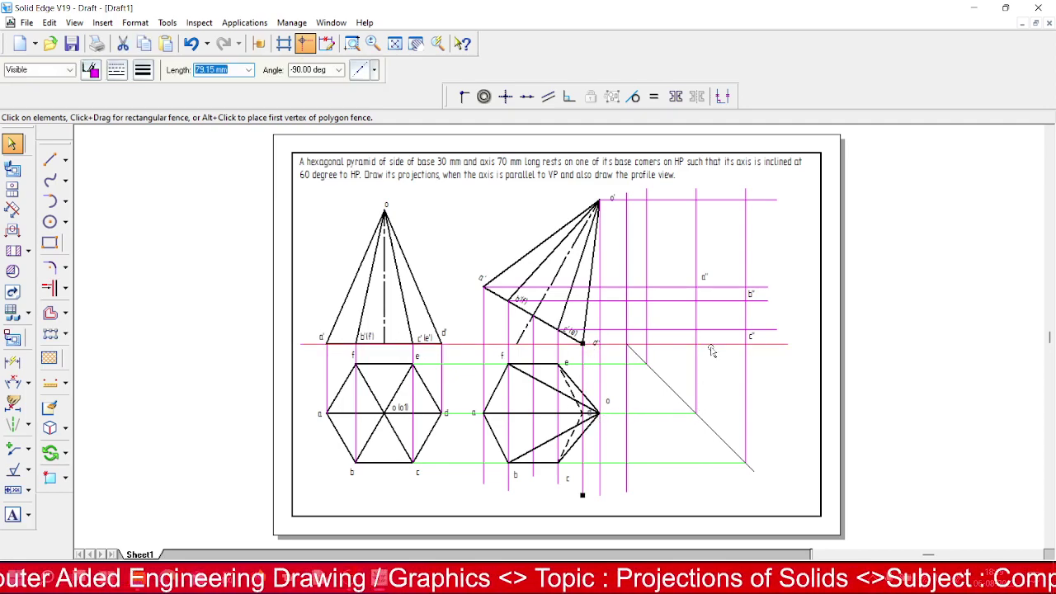
left_click(12, 514)
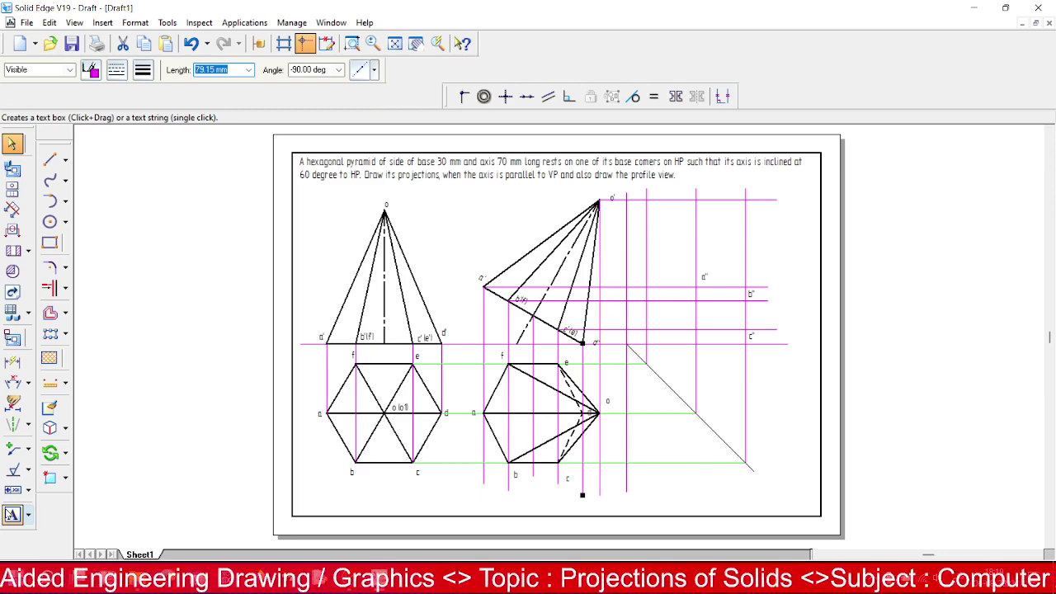
left_click(700, 333)
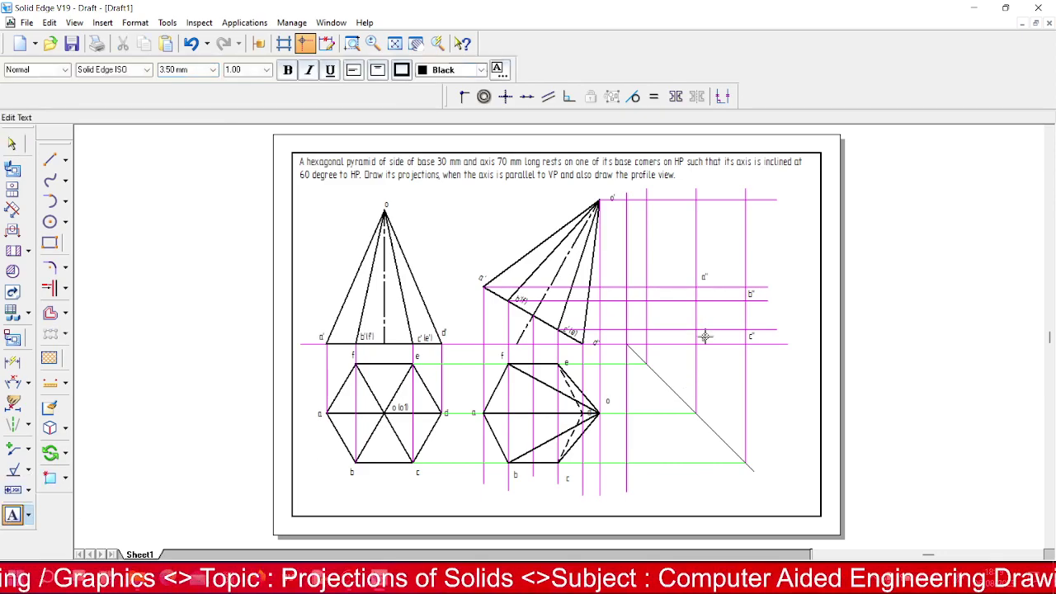
type("d")
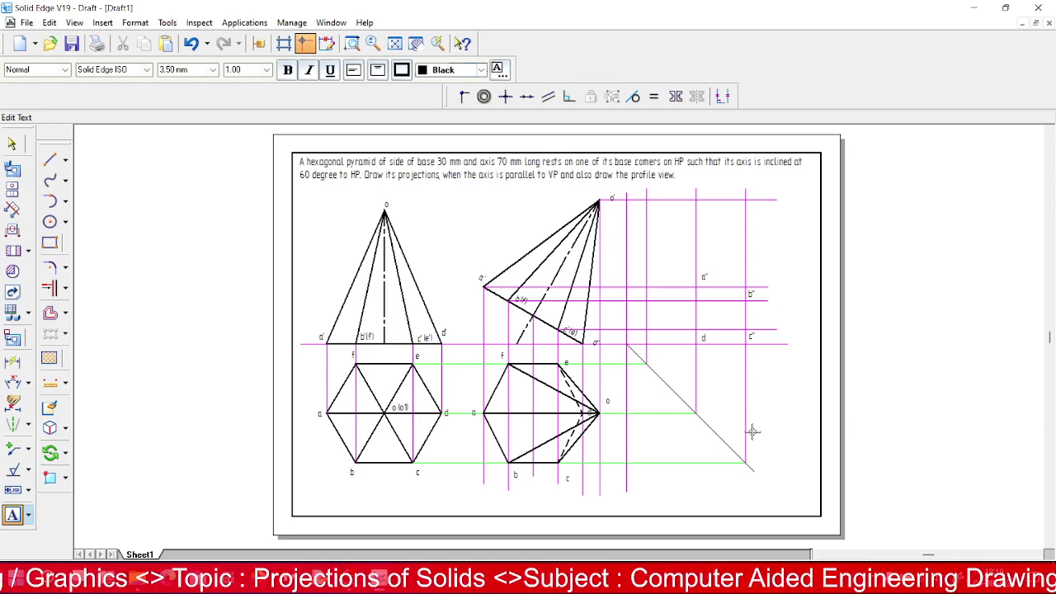
left_click(639, 319)
type("e'")
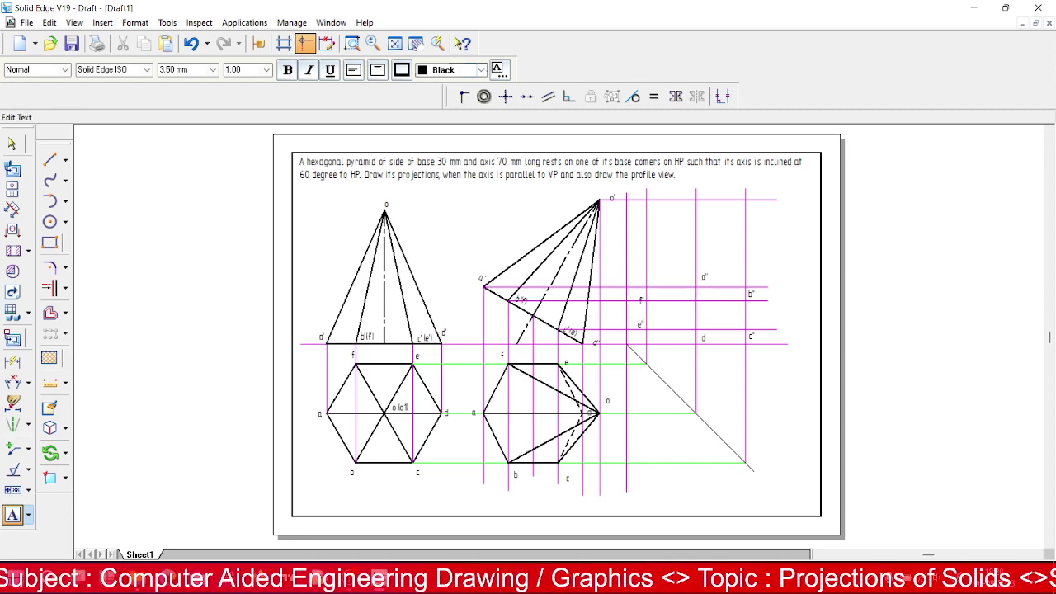
- Move the f'' label slightly, clear of the b'(f') horizontal projector
left_click(12, 144)
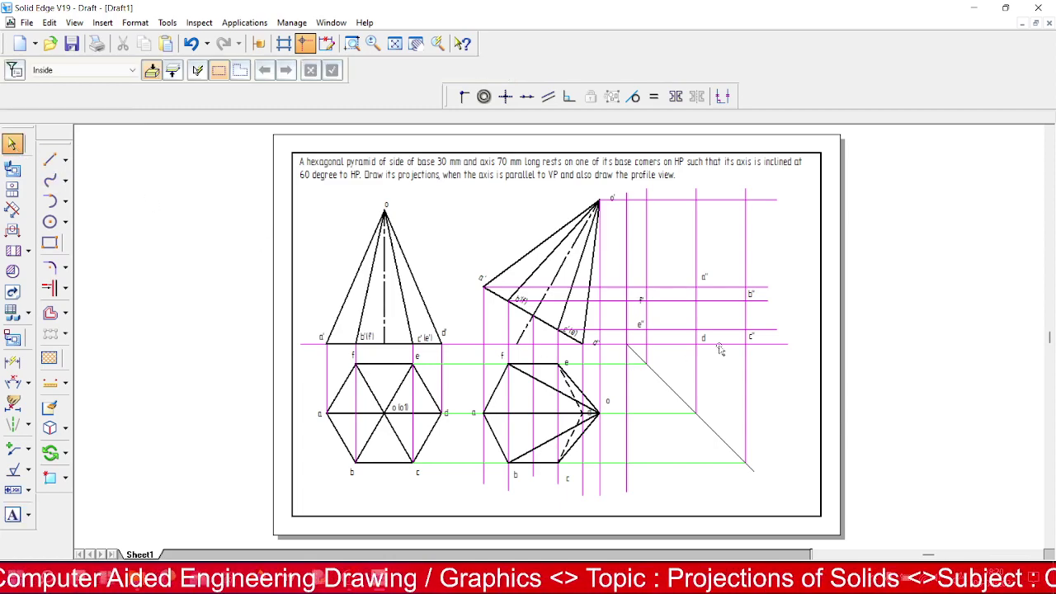
left_click(639, 297)
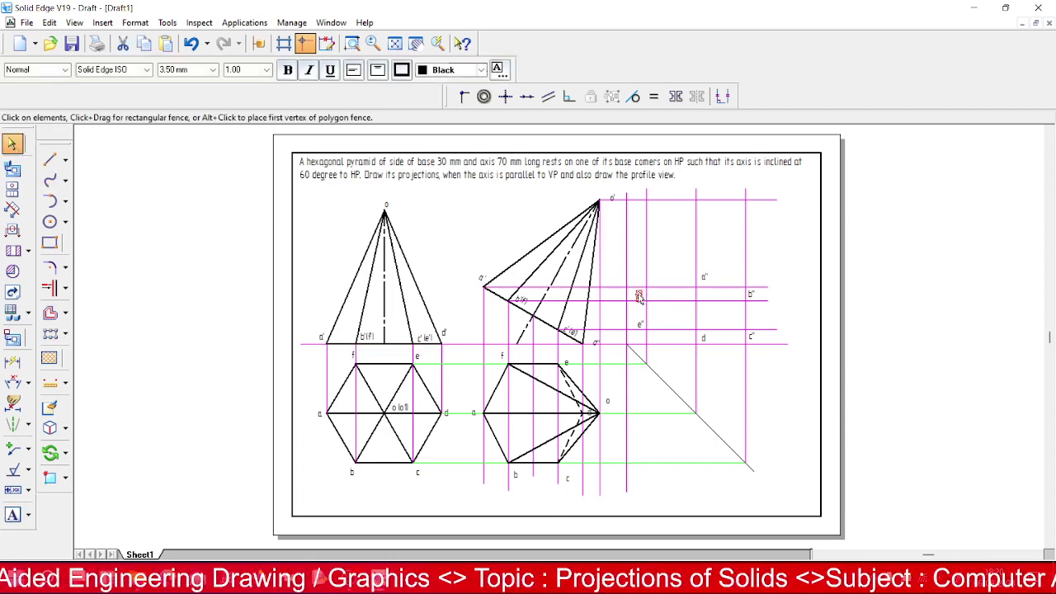
left_click(121, 254)
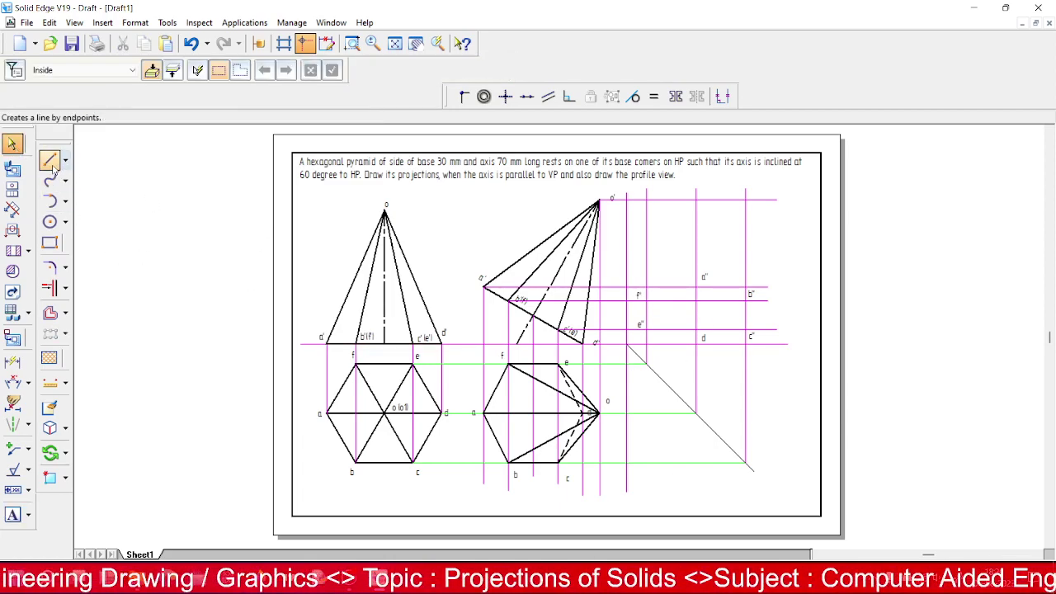
- Draw the profile view's base outline with connected lines through d, c'', b'', a'', f'' and e'', closing at d
left_click(49, 159)
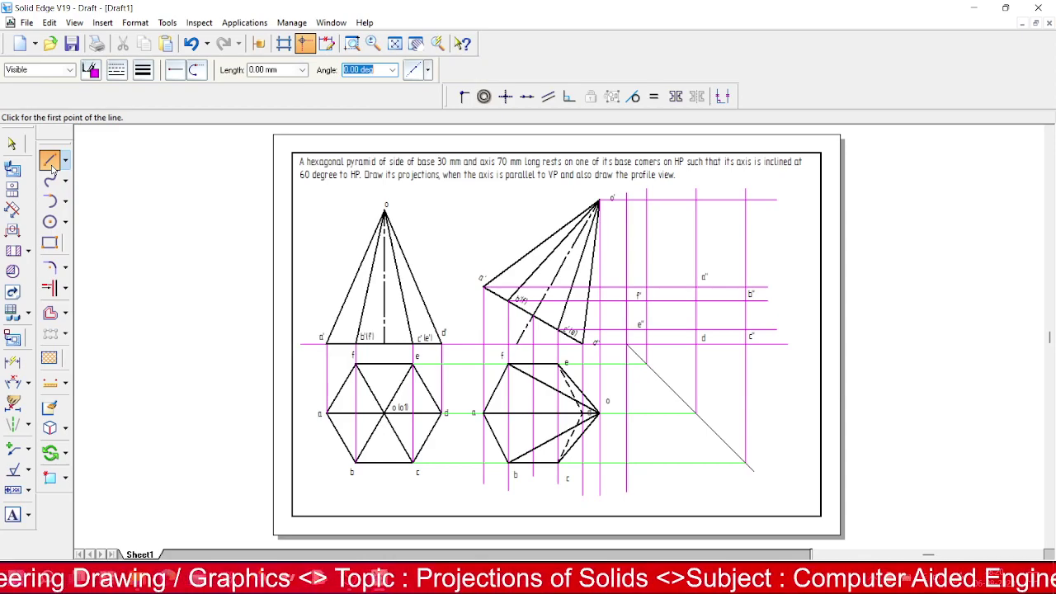
left_click(352, 43)
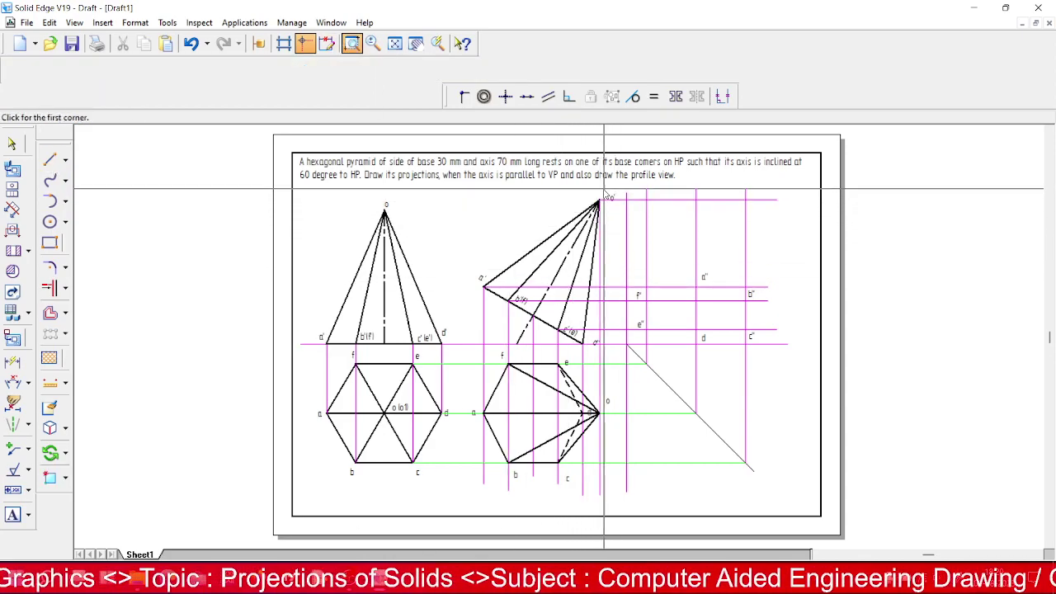
left_click(611, 188)
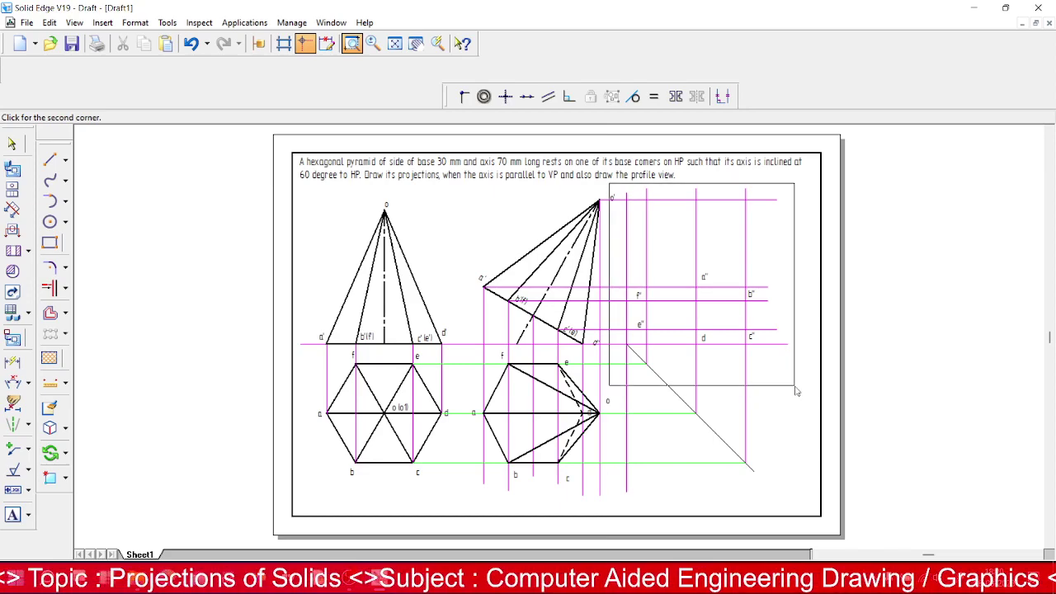
left_click(797, 392)
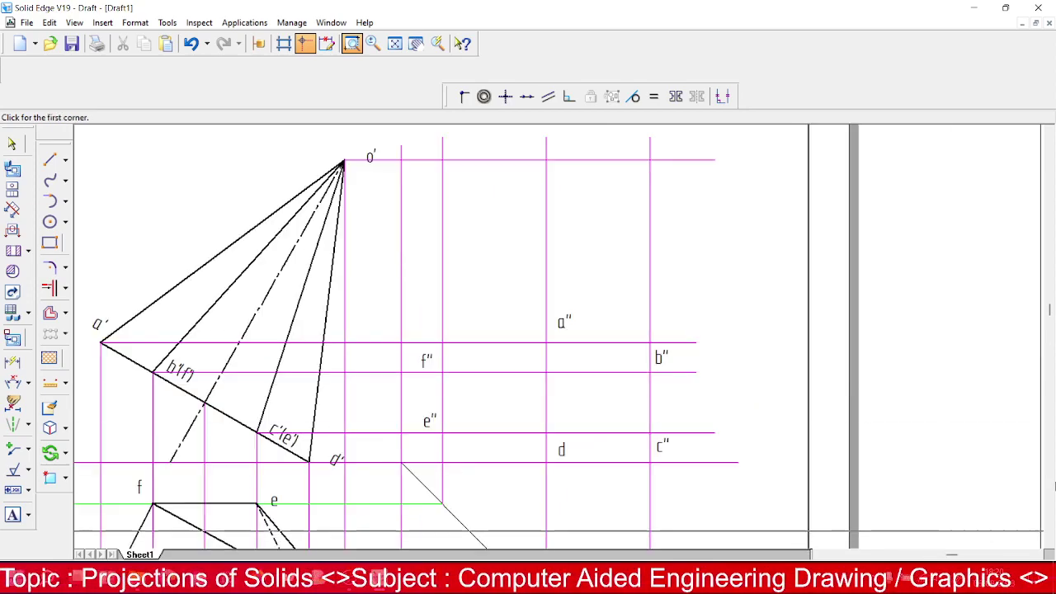
left_click(50, 159)
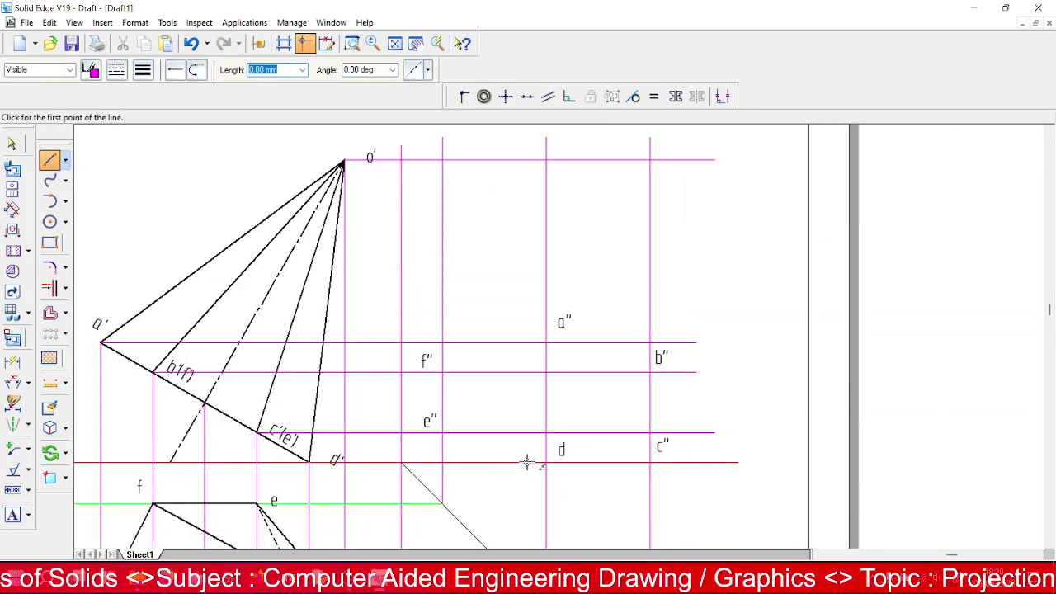
left_click(545, 462)
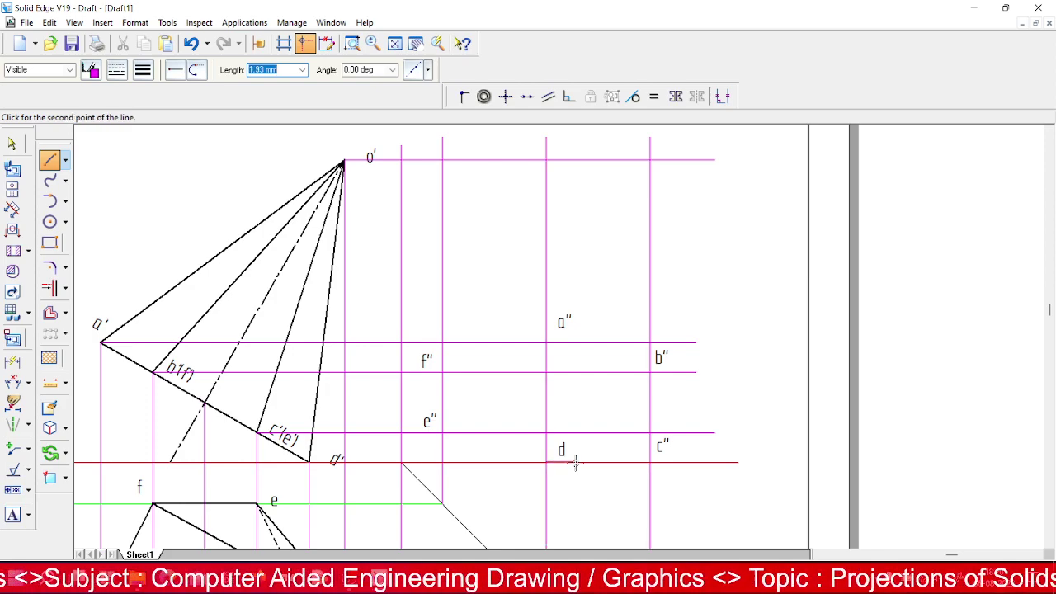
left_click(650, 432)
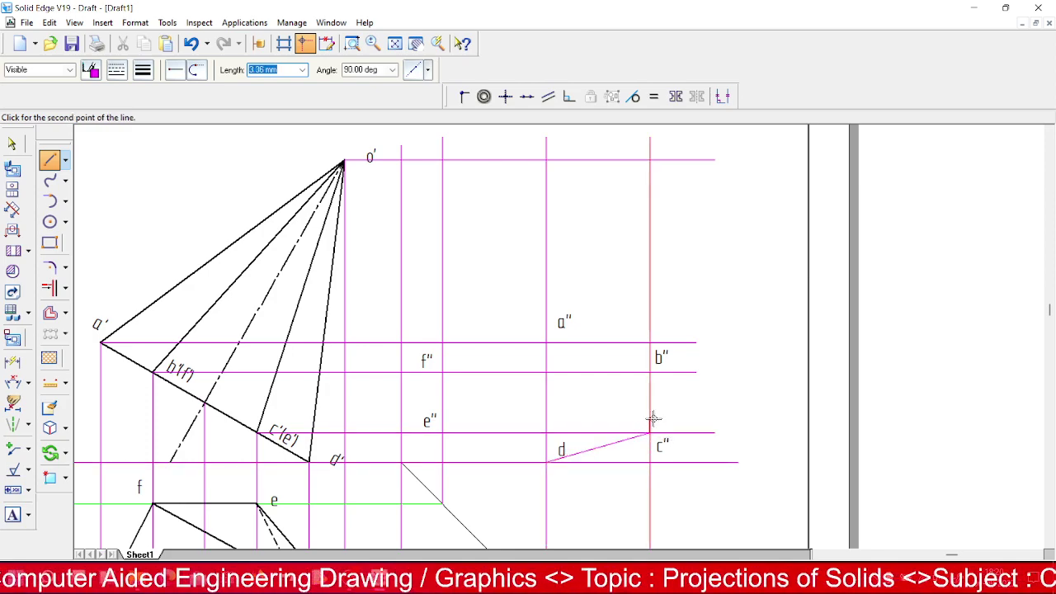
left_click(650, 372)
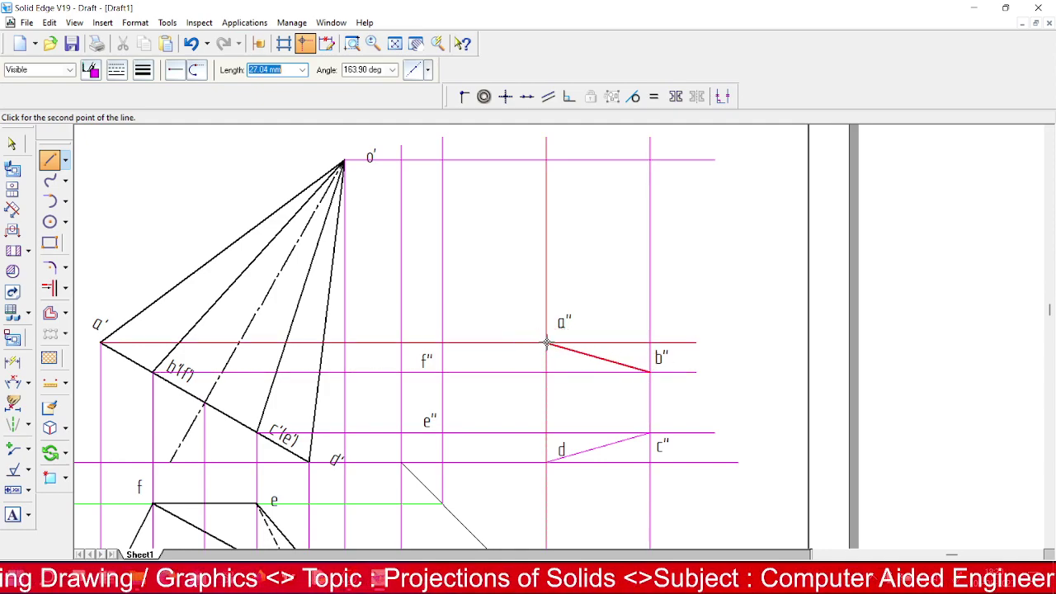
left_click(546, 343)
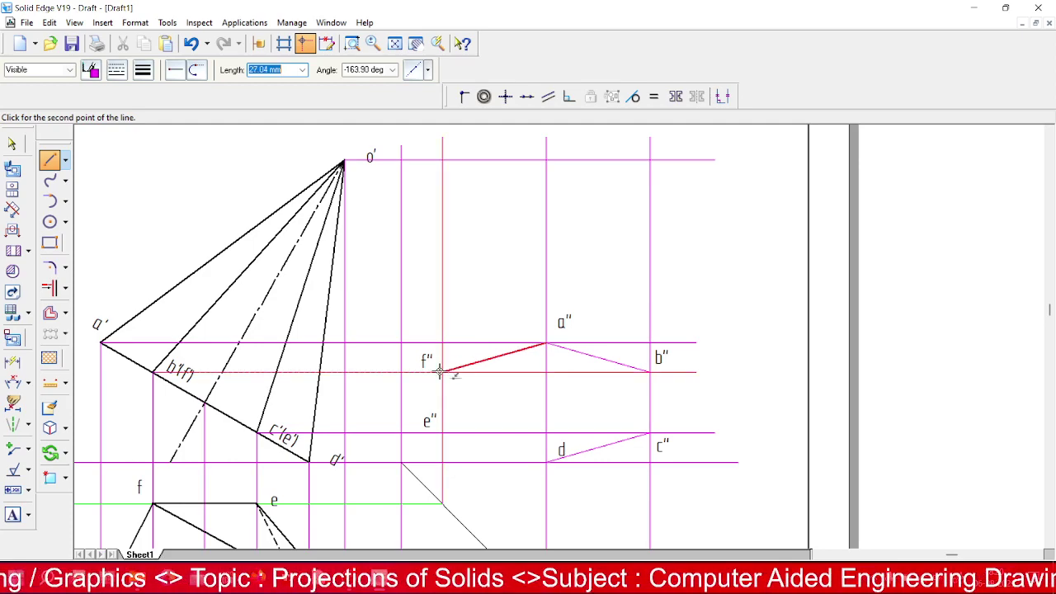
left_click(442, 372)
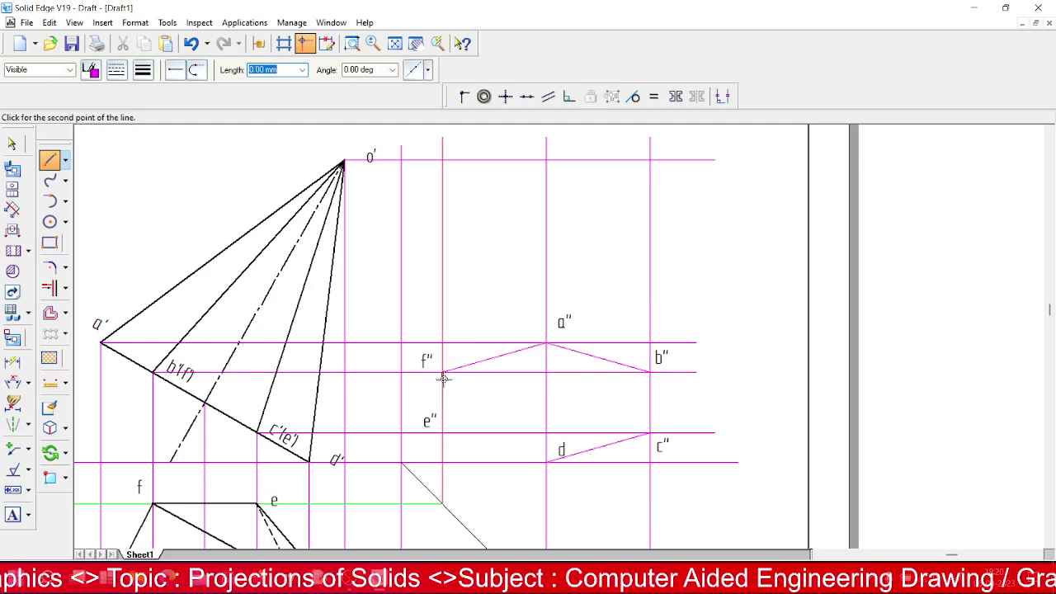
left_click(442, 432)
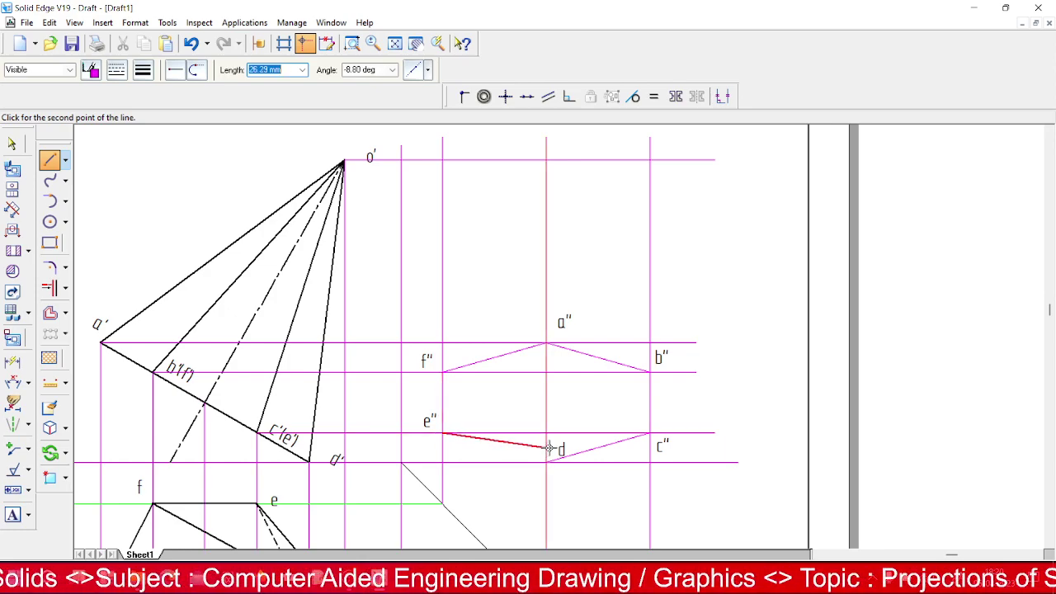
left_click(546, 462)
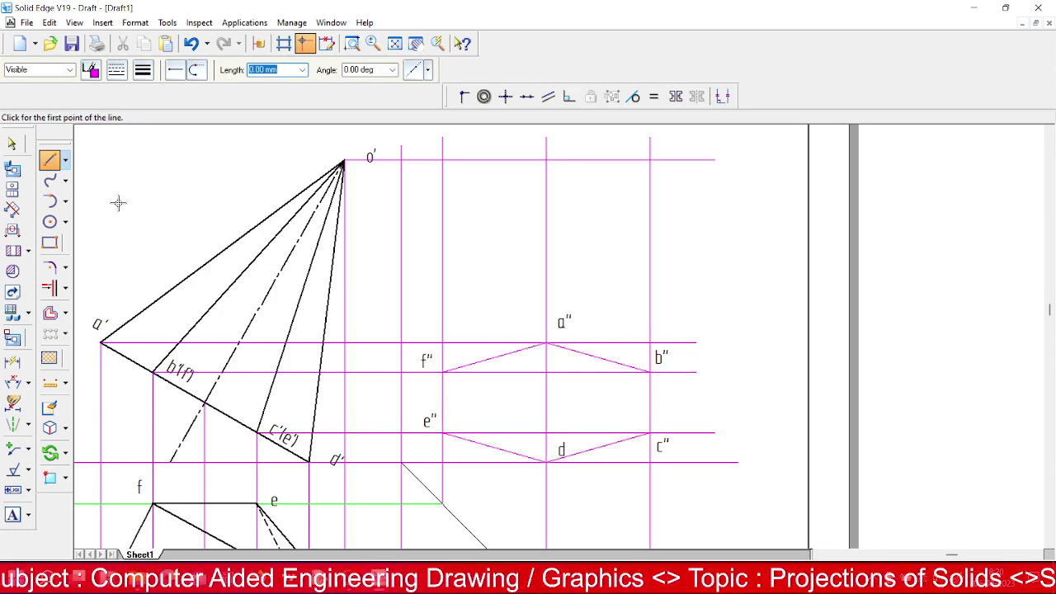
- Select all six base edges of the profile view and give them a thicker line width and black colour
left_click(11, 144)
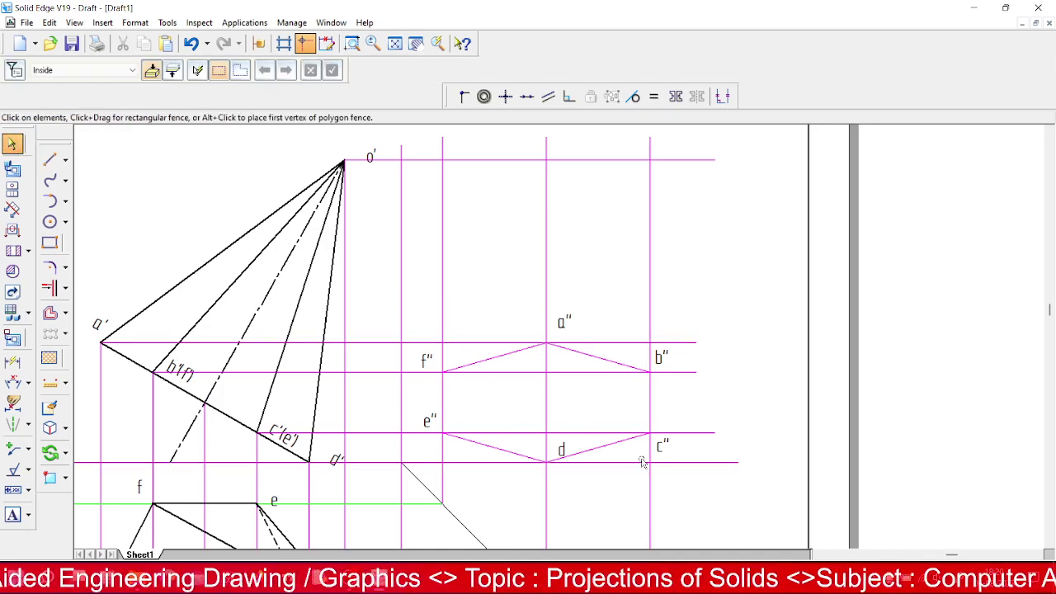
left_click_drag(668, 473, 676, 472)
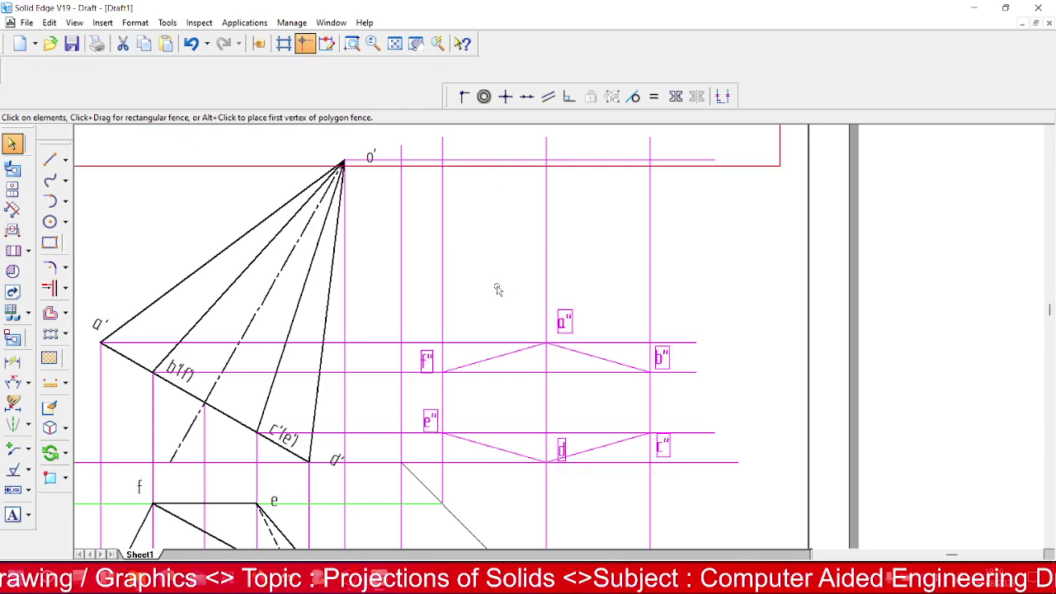
left_click(481, 365)
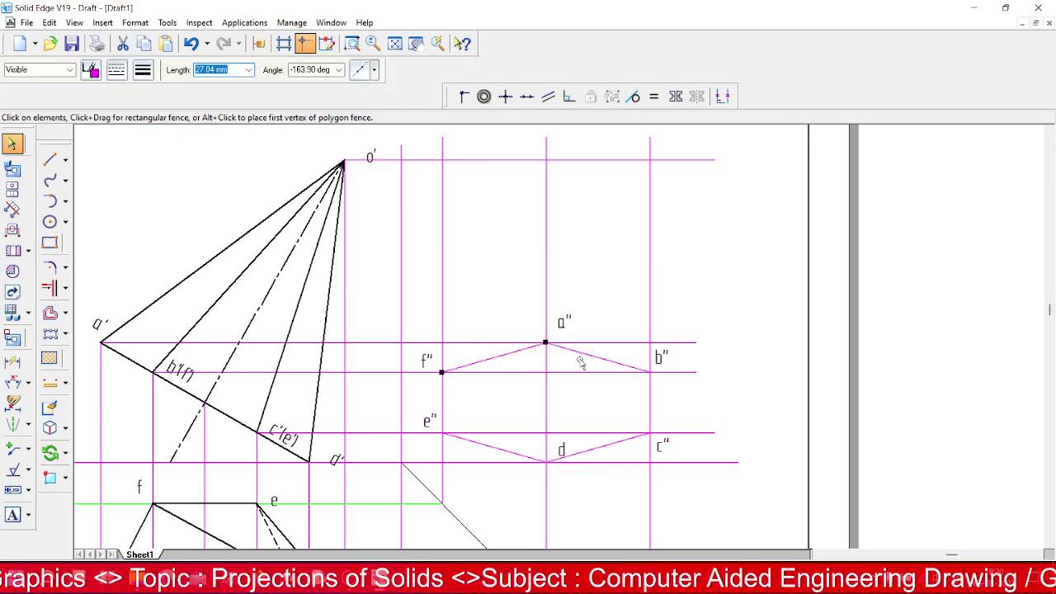
left_click(633, 385)
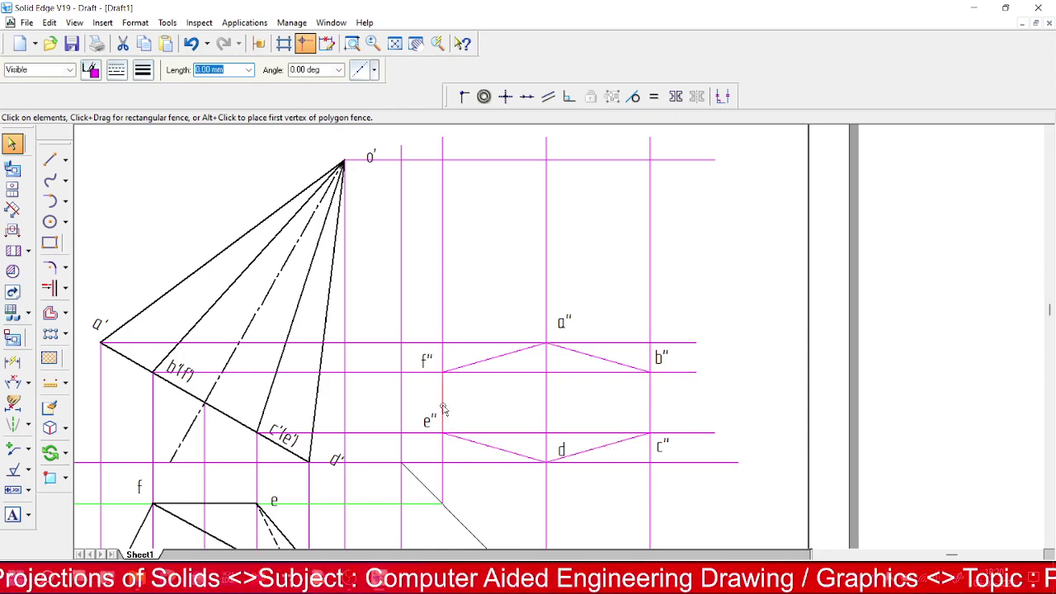
left_click(143, 69)
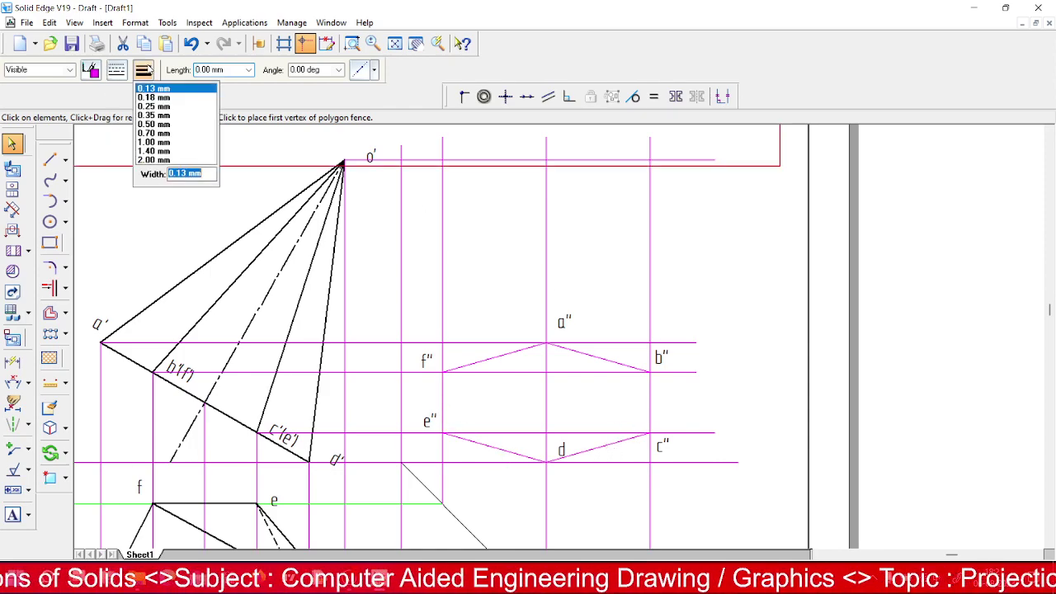
left_click(153, 129)
left_click(97, 72)
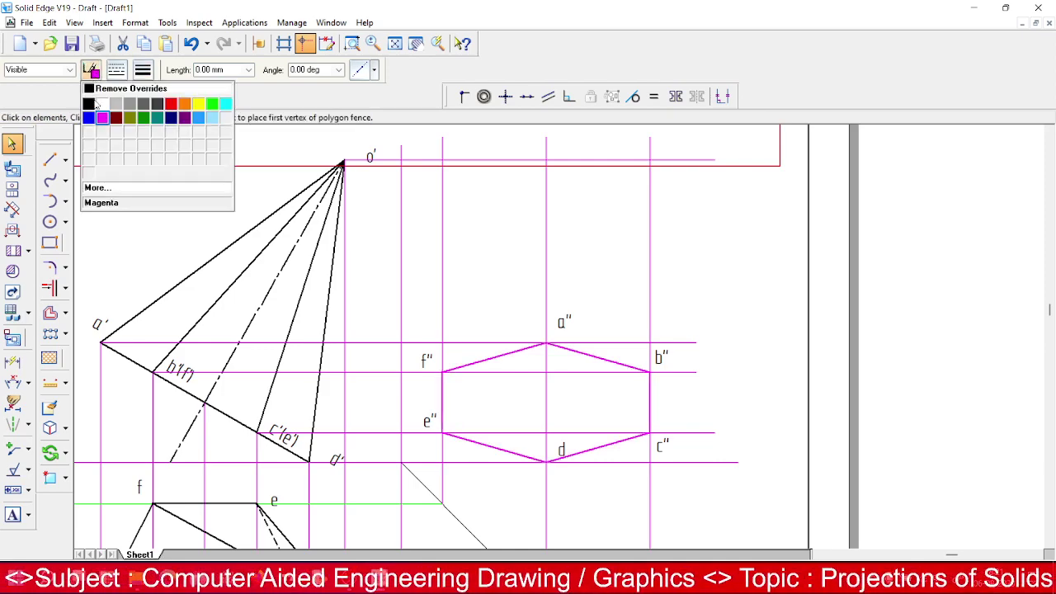
left_click(94, 105)
left_click(734, 401)
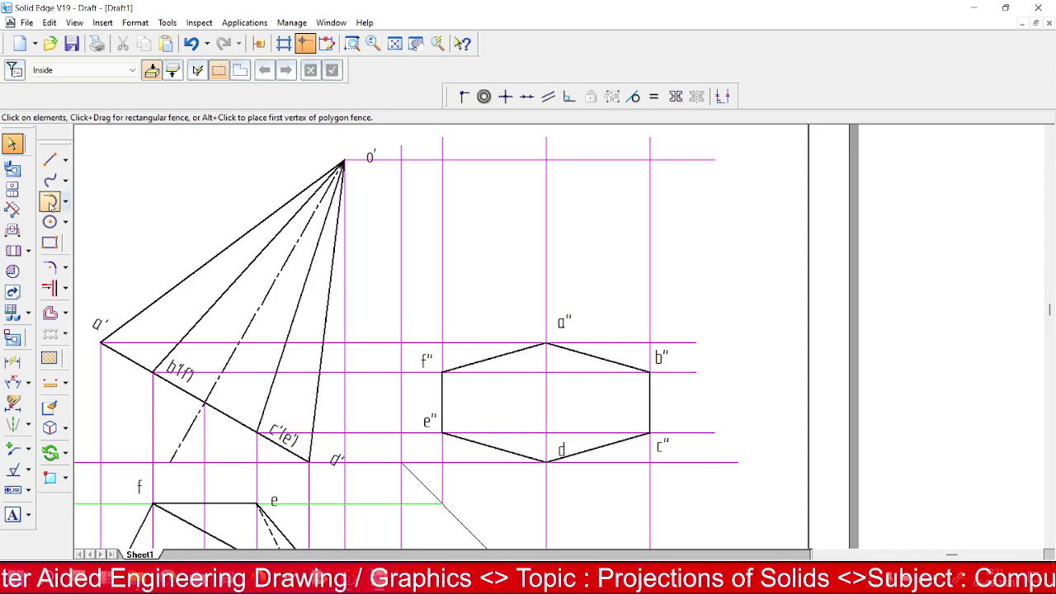
- Label the profile view apex o'' where the o' projector crosses the middle vertical projector, and shift the label just above the projector
left_click(13, 516)
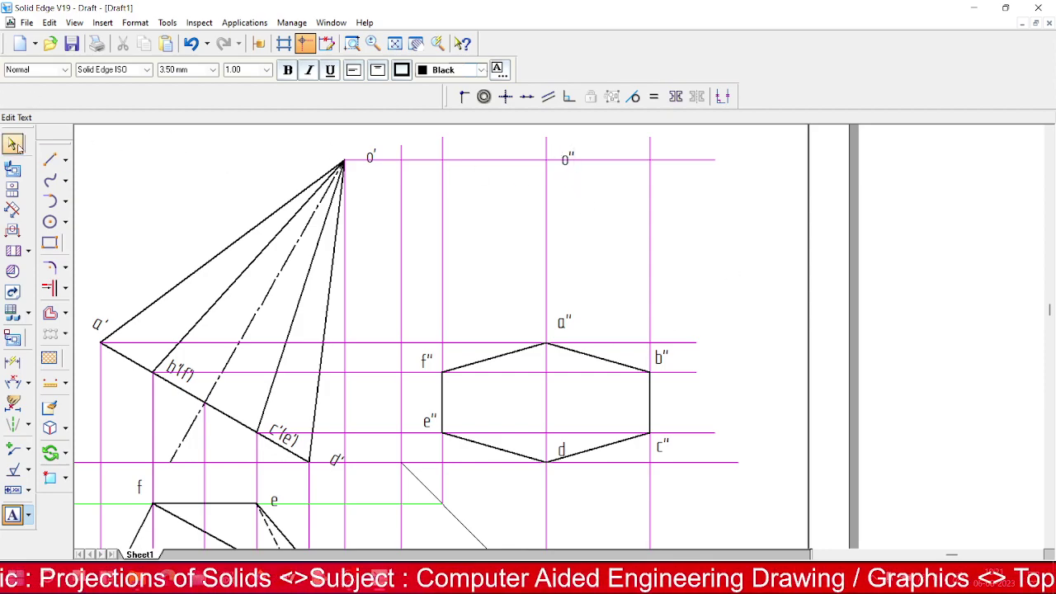
key("Escape")
left_click(568, 164)
left_click_drag(568, 164, 558, 152)
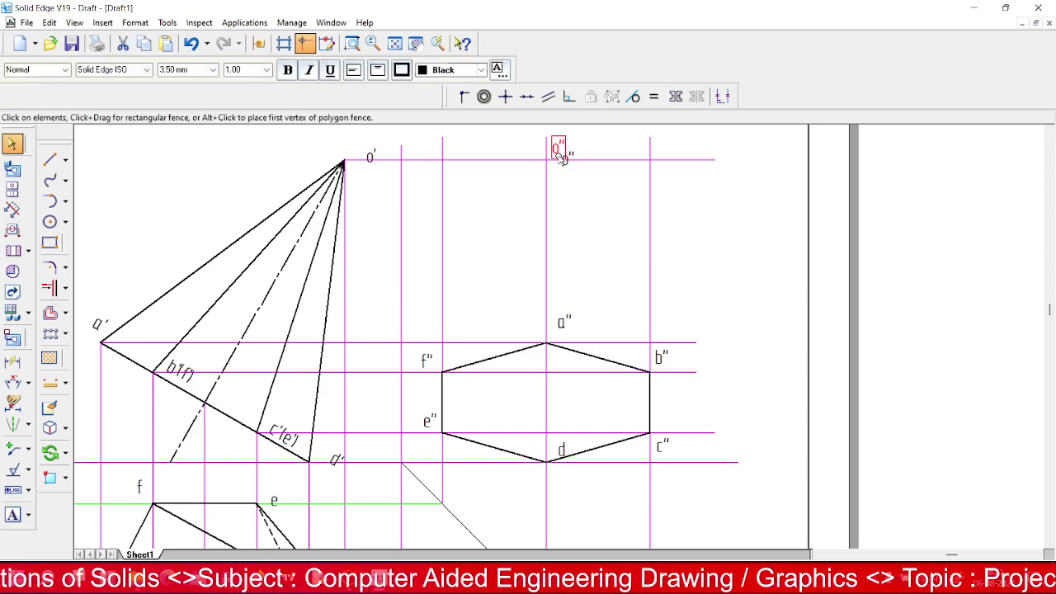
left_click(586, 228)
- Draw the profile view's slant edges from f'' to the apex o'' and from o'' to b''
left_click(50, 160)
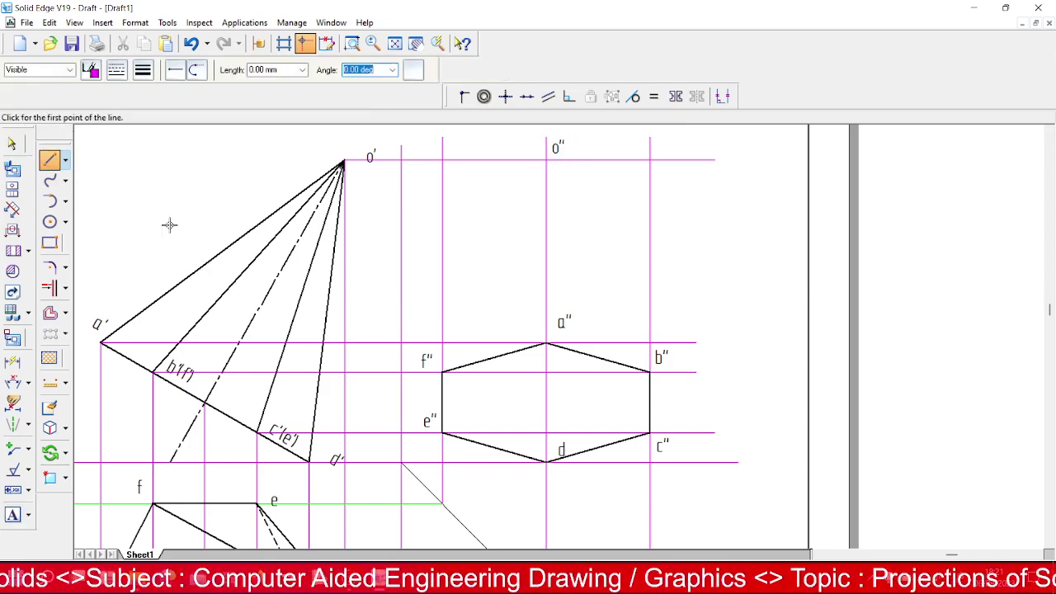
left_click(442, 372)
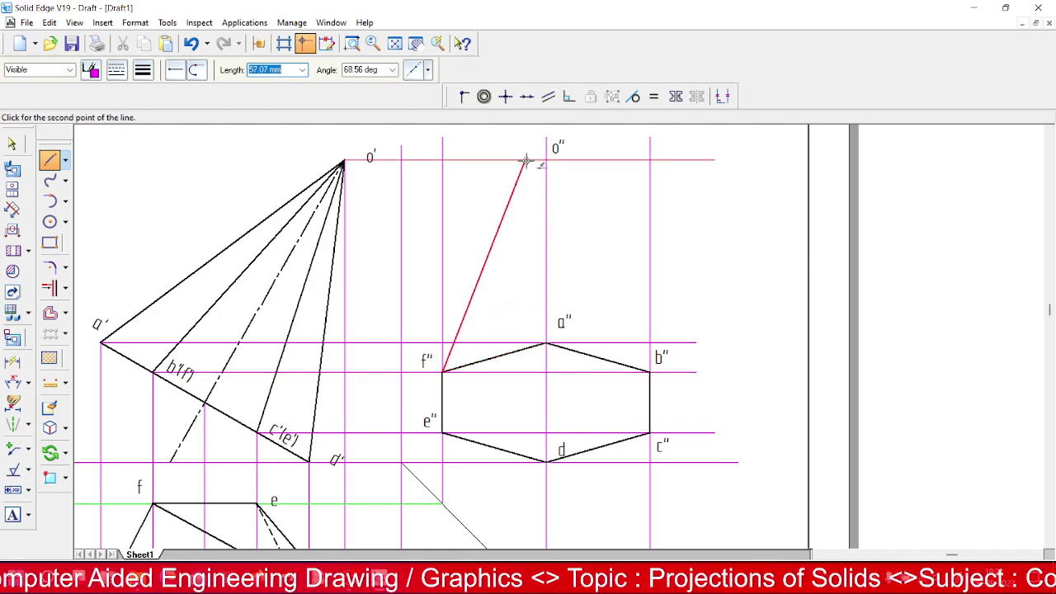
left_click(545, 160)
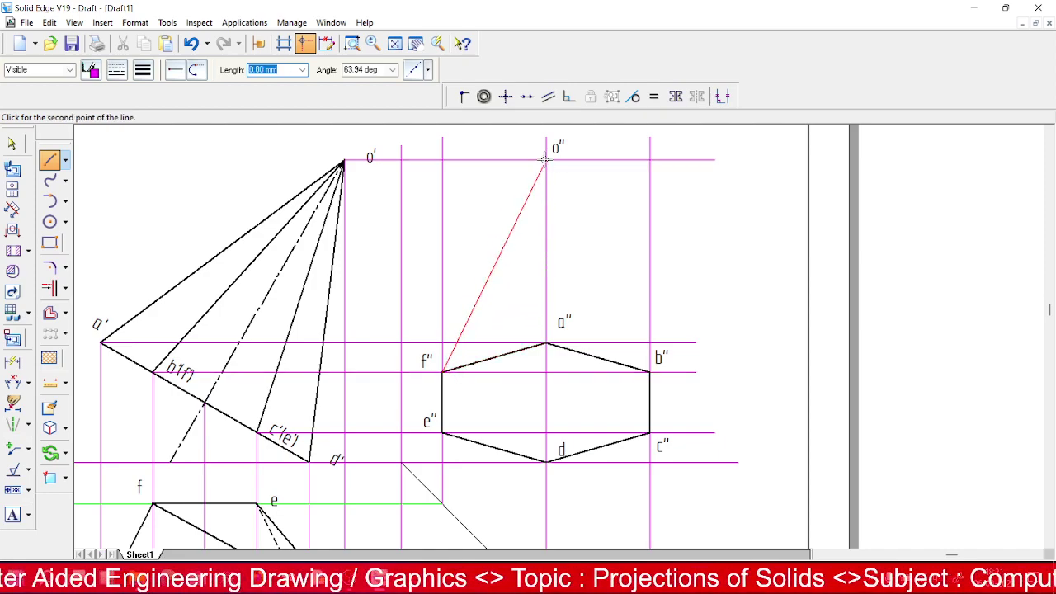
left_click(649, 372)
right_click(706, 243)
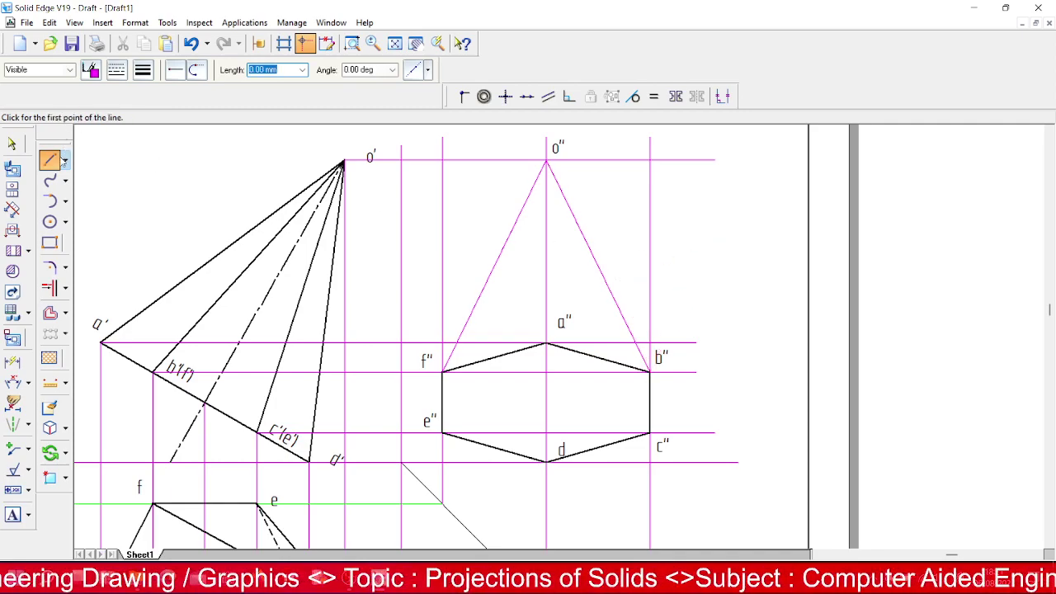
- Set the line colour to black and the width to 0.50 mm, and draw the profile view edge from a'' to o''
left_click(89, 71)
left_click(101, 110)
left_click(143, 70)
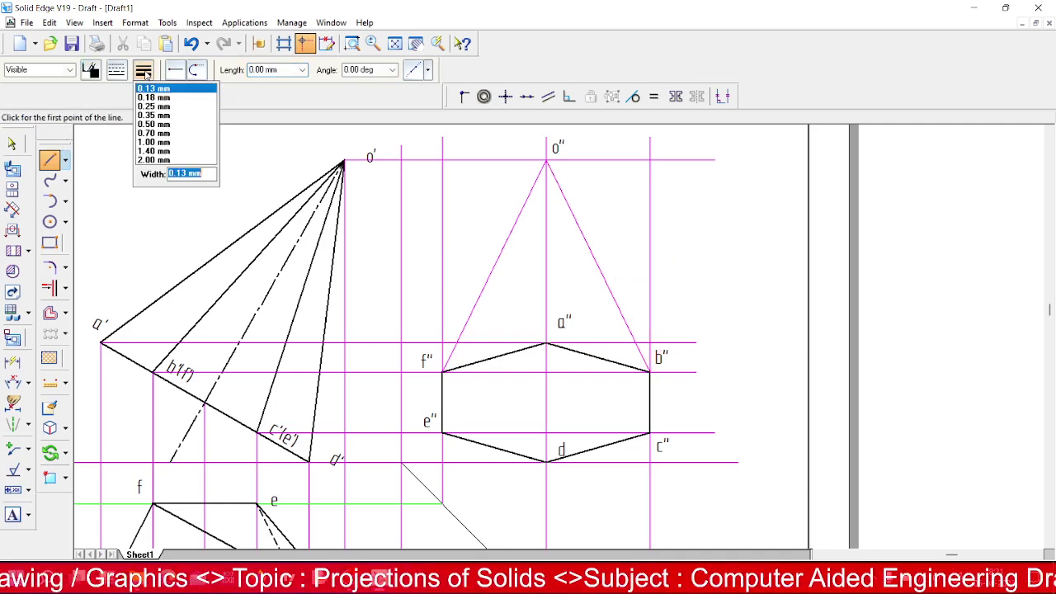
left_click(157, 123)
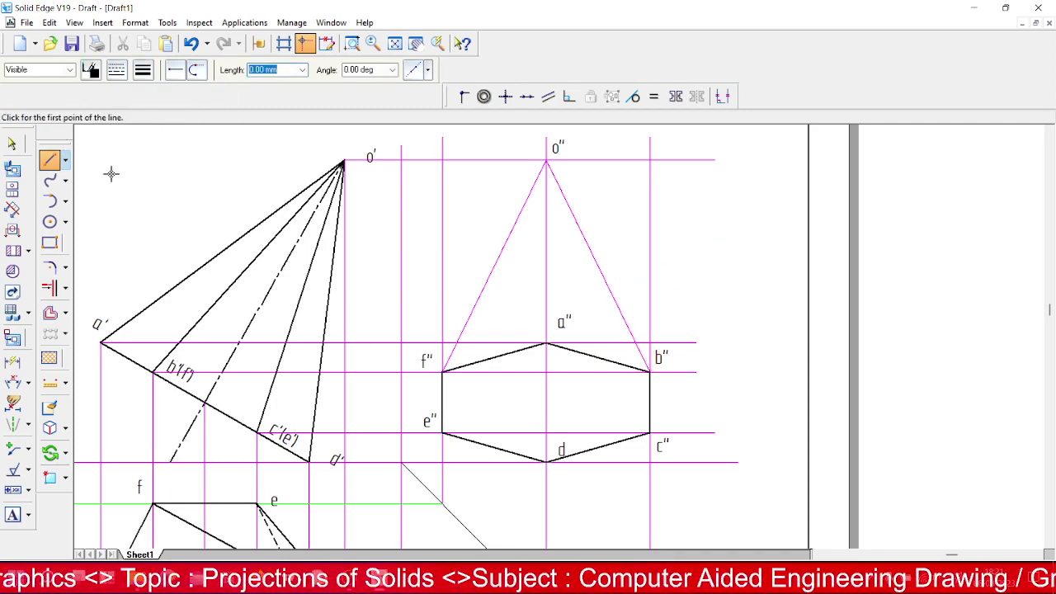
left_click(110, 177)
right_click(235, 212)
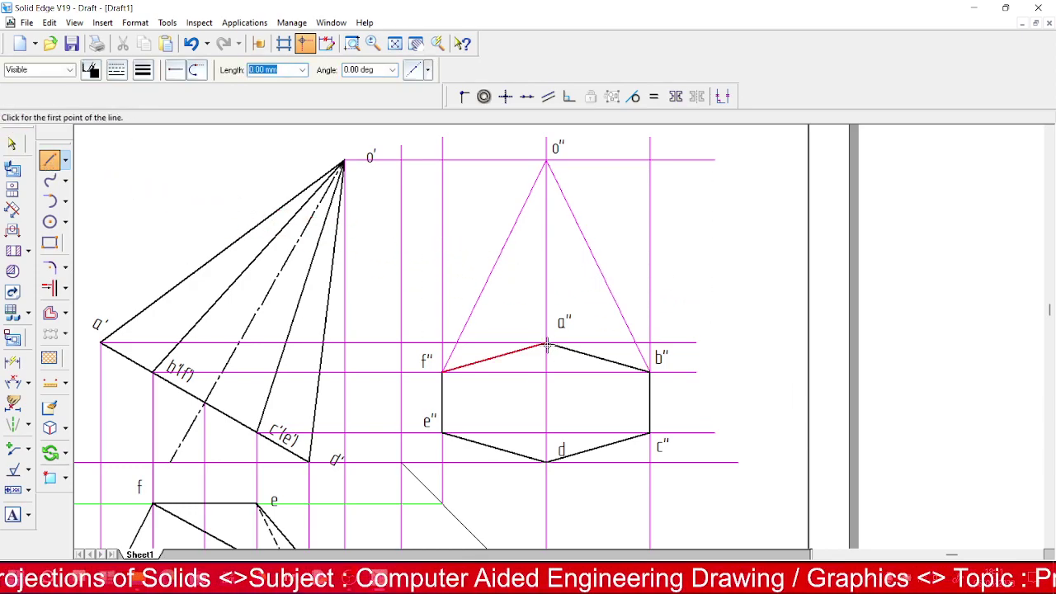
left_click(545, 342)
left_click(544, 164)
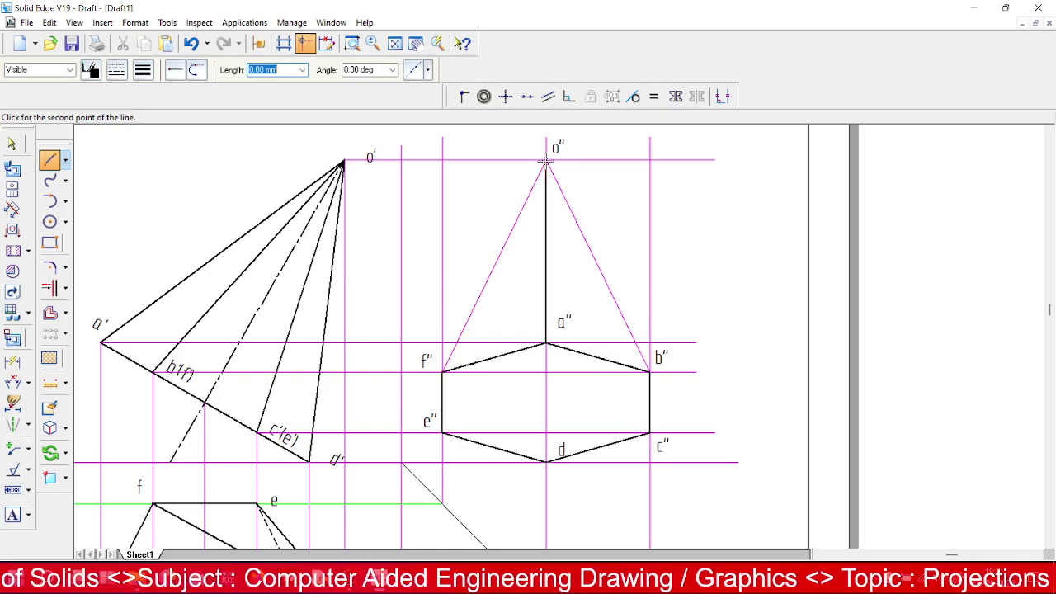
right_click(545, 163)
- Draw the profile view's slant edges from e'' to o'', from o'' to c'', and from d to o''
left_click(442, 432)
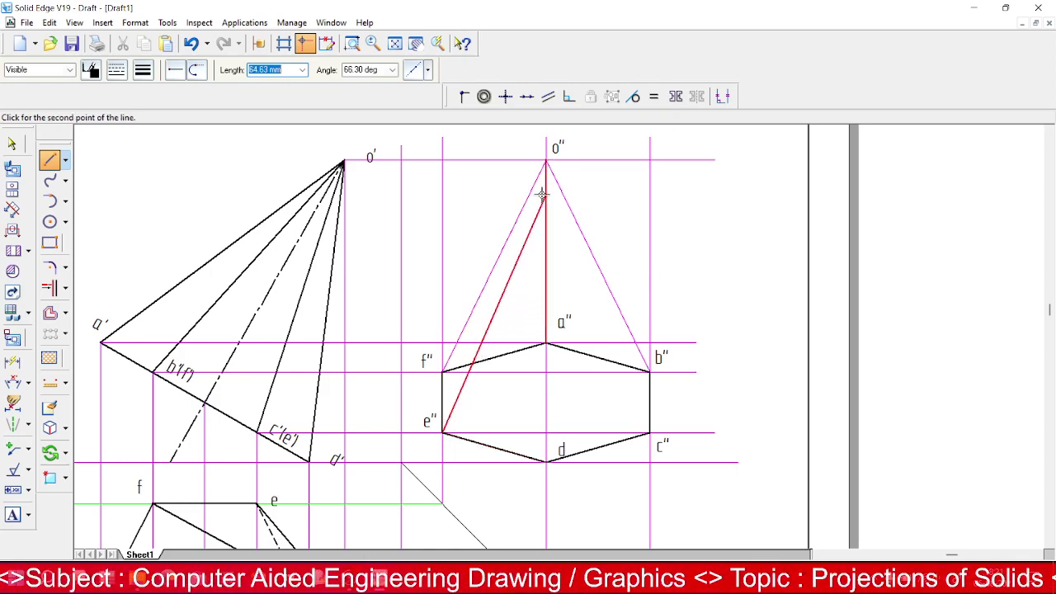
left_click(544, 161)
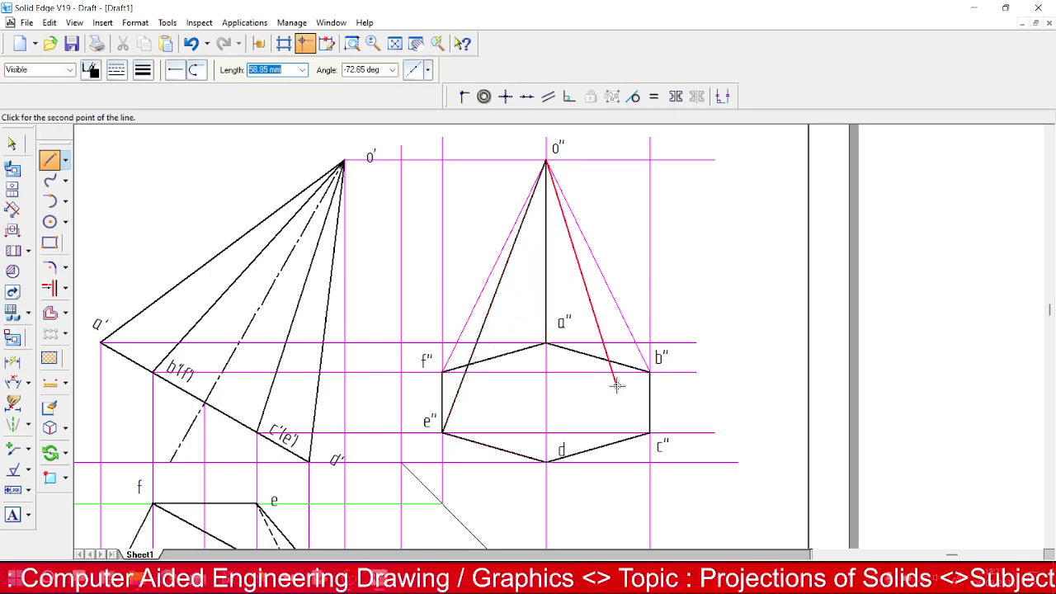
left_click(649, 432)
right_click(649, 432)
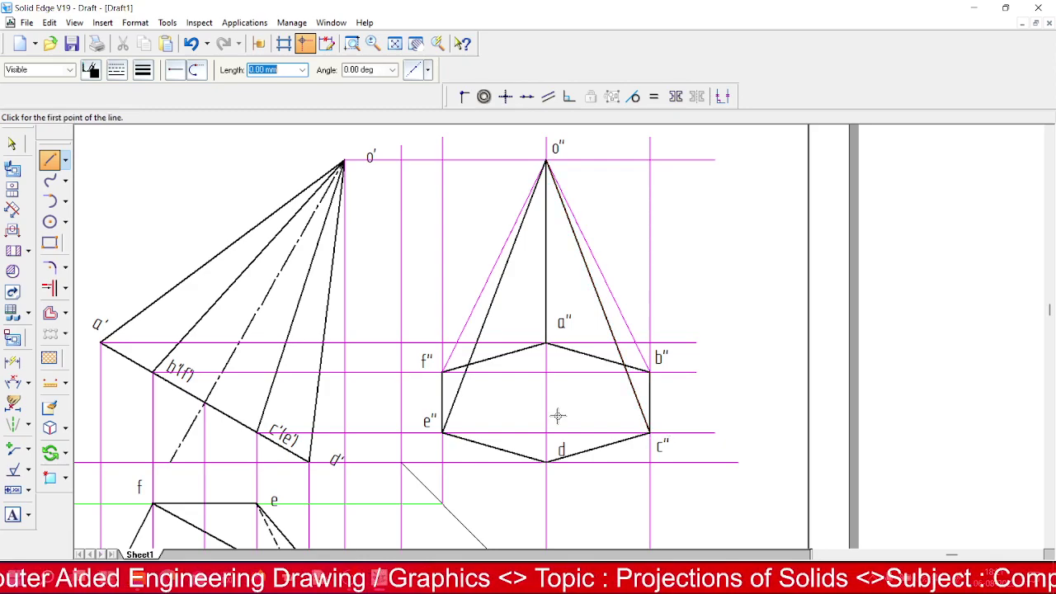
left_click(545, 461)
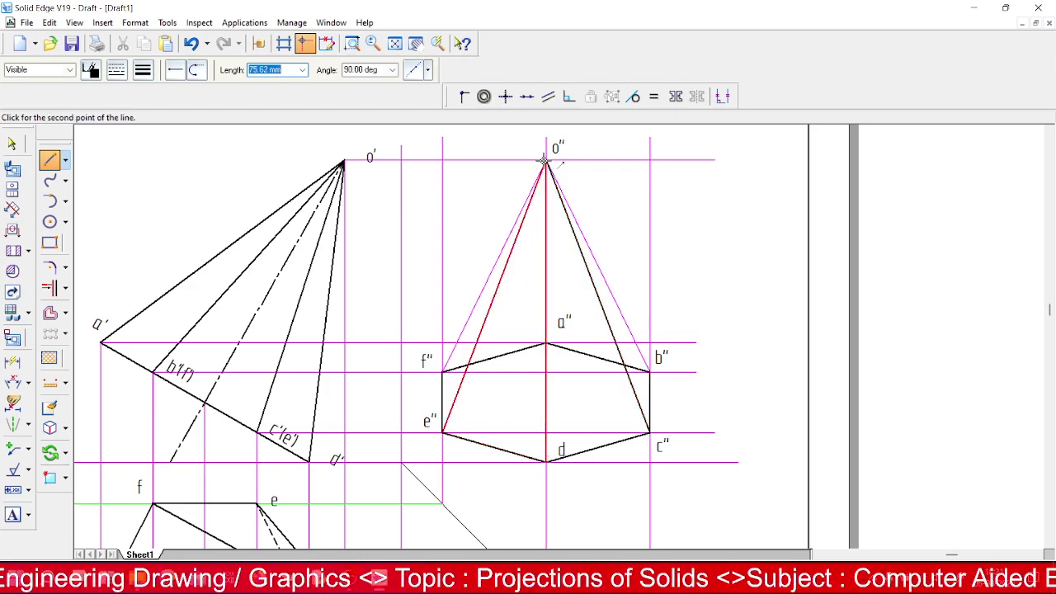
left_click(544, 162)
right_click(544, 161)
- Recolour the profile view's slant edge from f'' to o'' black and thicken it to match the other visible edges
left_click(13, 144)
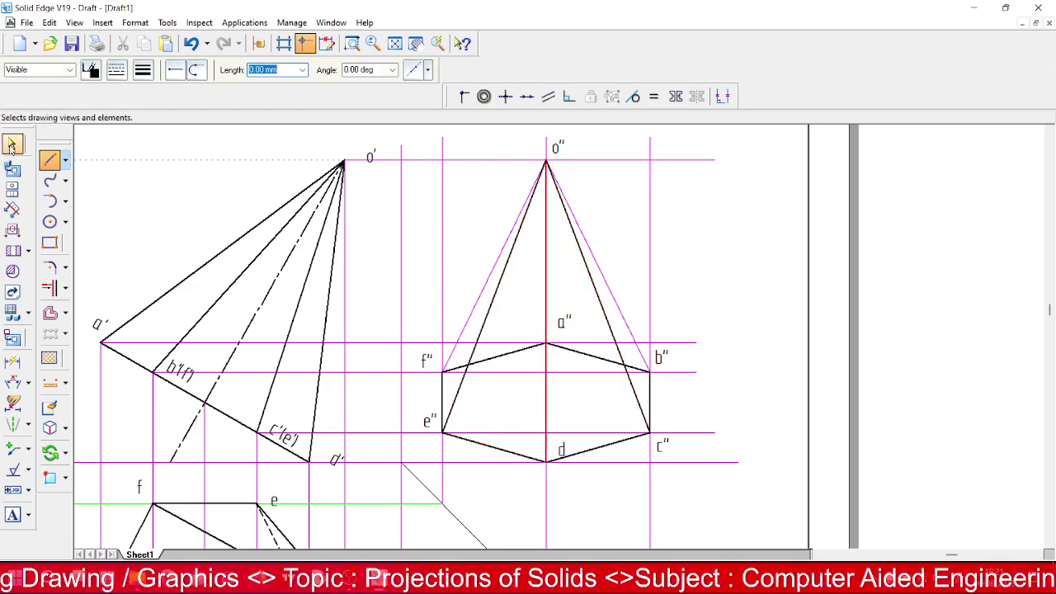
left_click(477, 304)
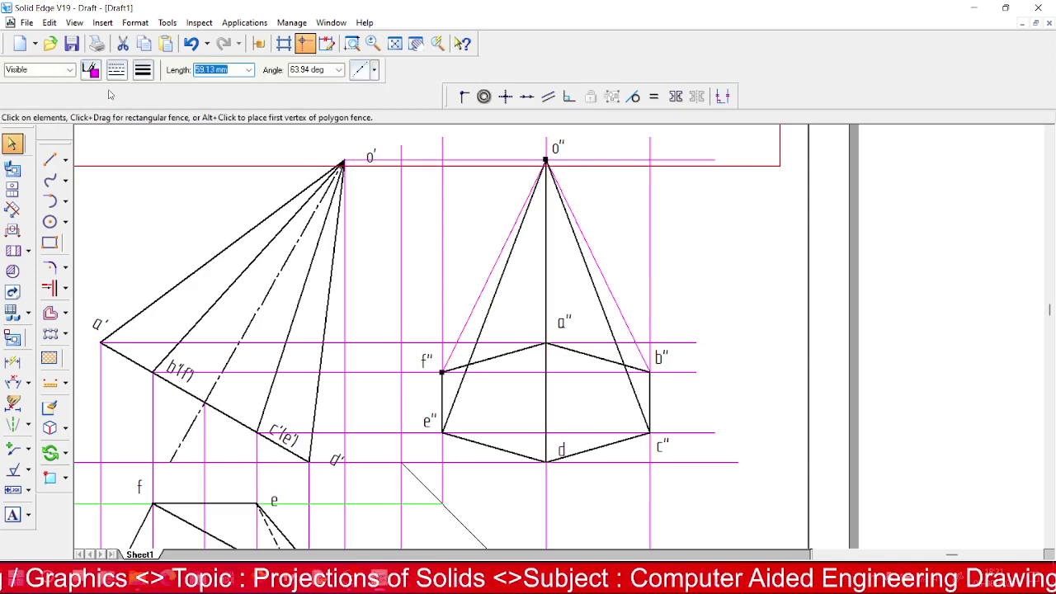
left_click(92, 70)
left_click(88, 104)
left_click(143, 70)
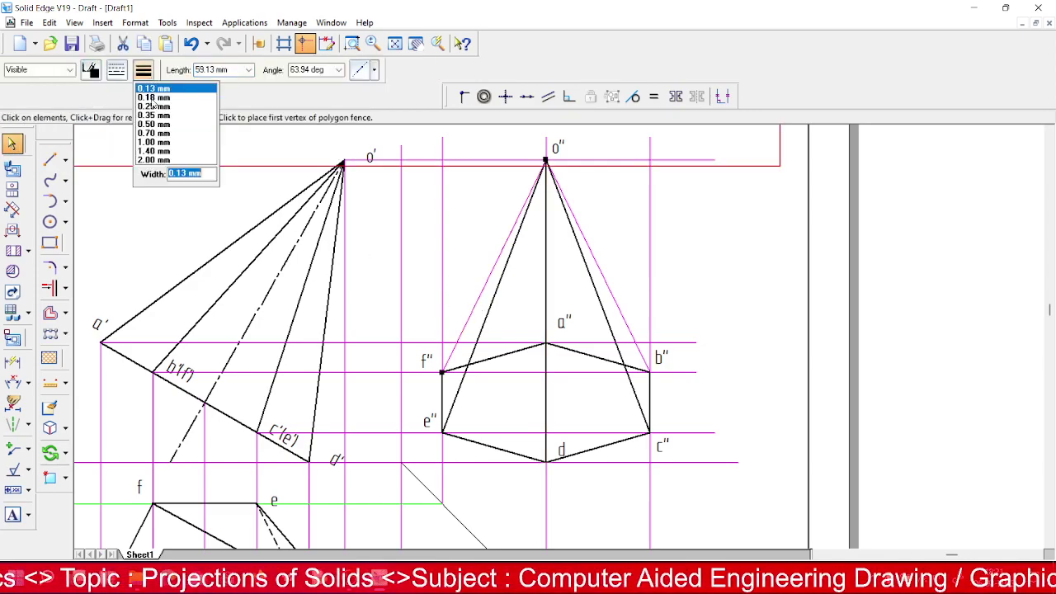
key("Escape")
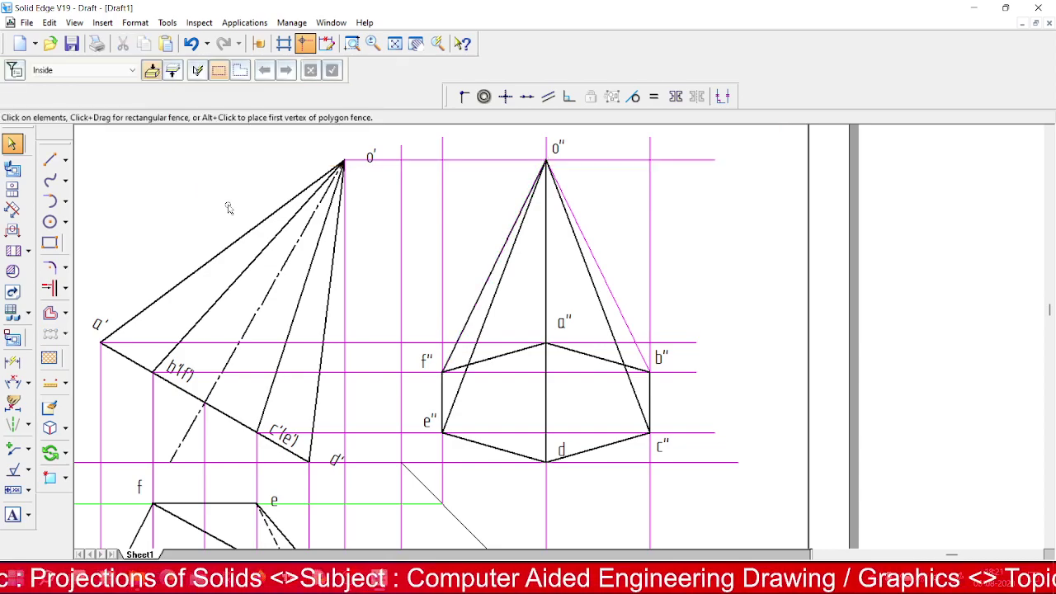
- Set the line width of the profile view's slant edge from o'' to b'' to 0.50 mm
left_click(619, 306)
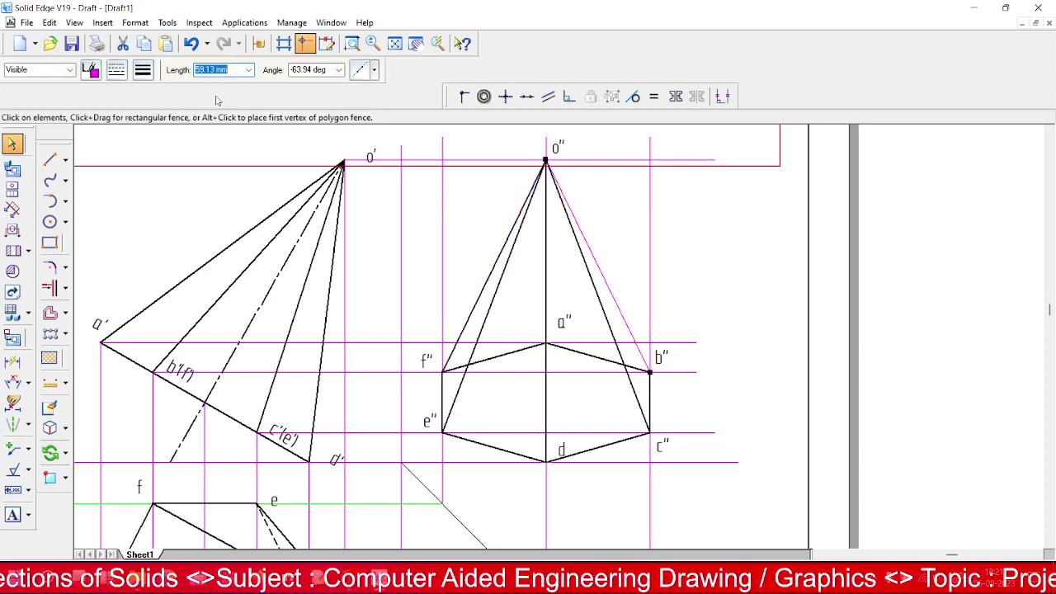
left_click(145, 71)
left_click(154, 124)
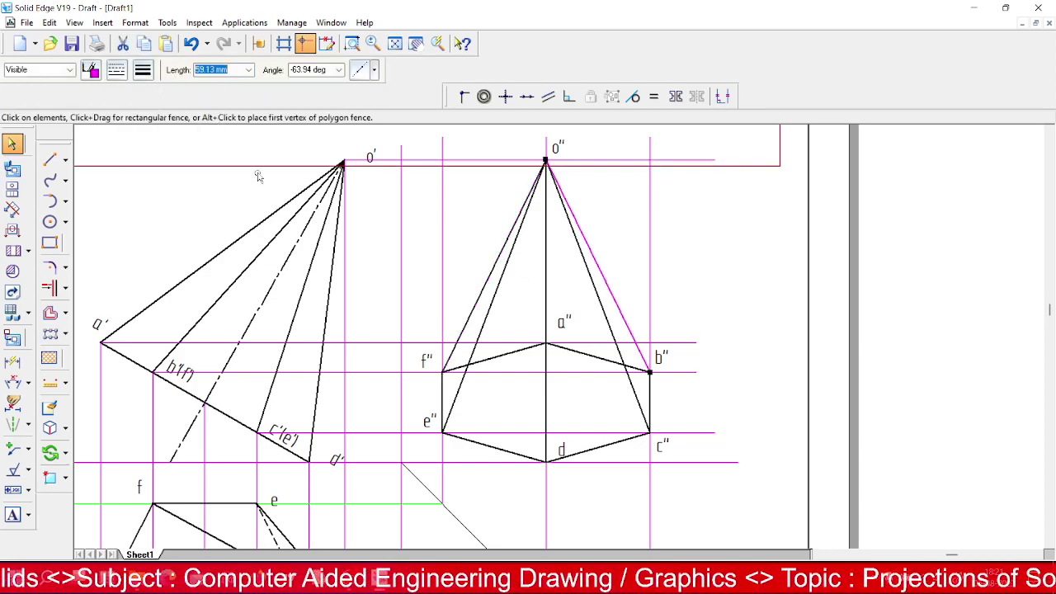
left_click(702, 275)
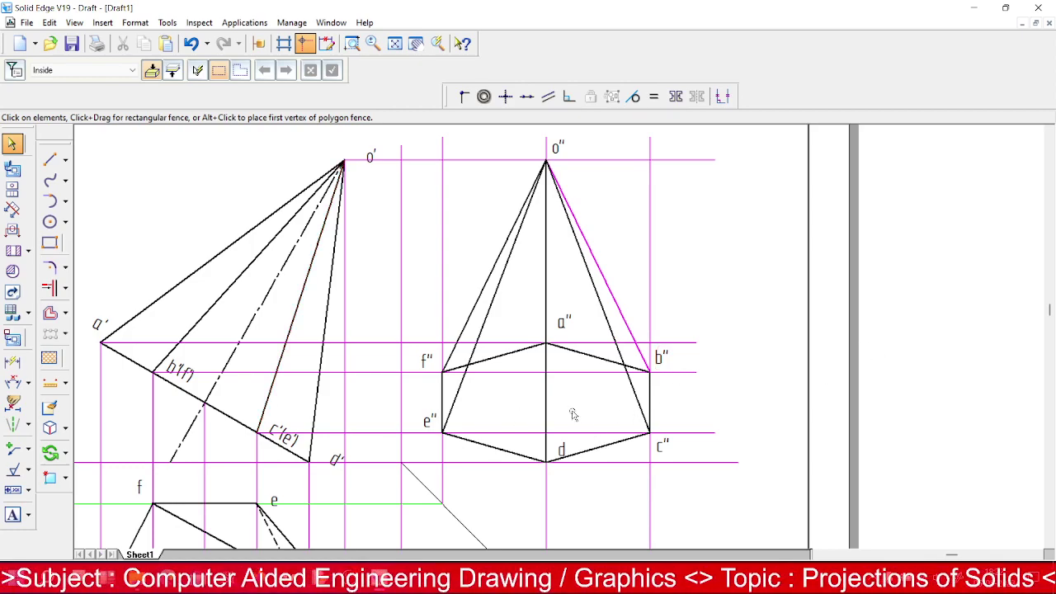
- Change the profile view's hidden slant edges from e'', c'' and d to the apex o'' to a dashed line type
left_click(455, 400)
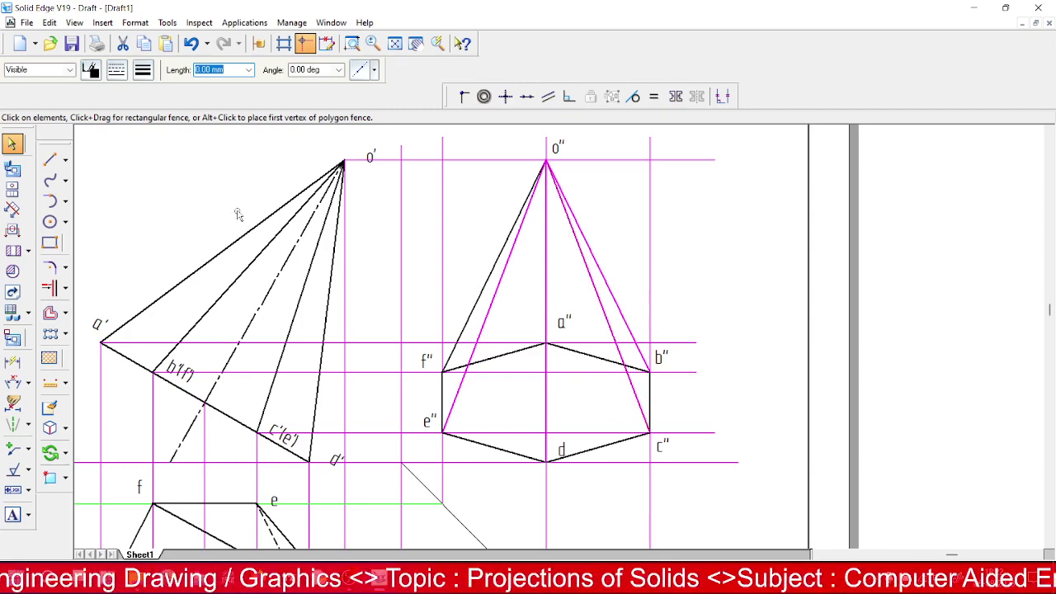
left_click(142, 69)
left_click(116, 70)
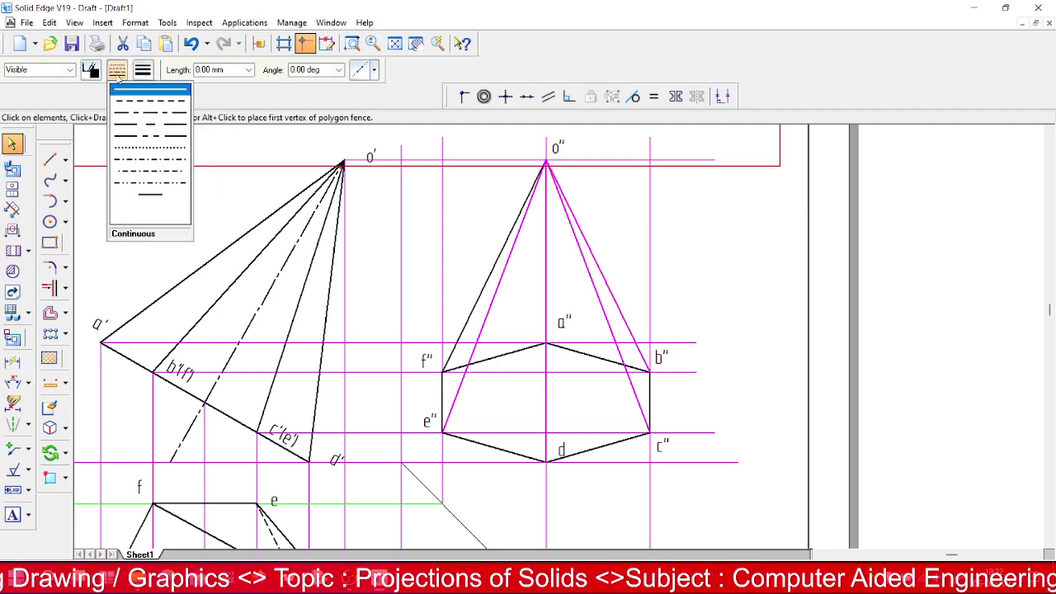
left_click(130, 105)
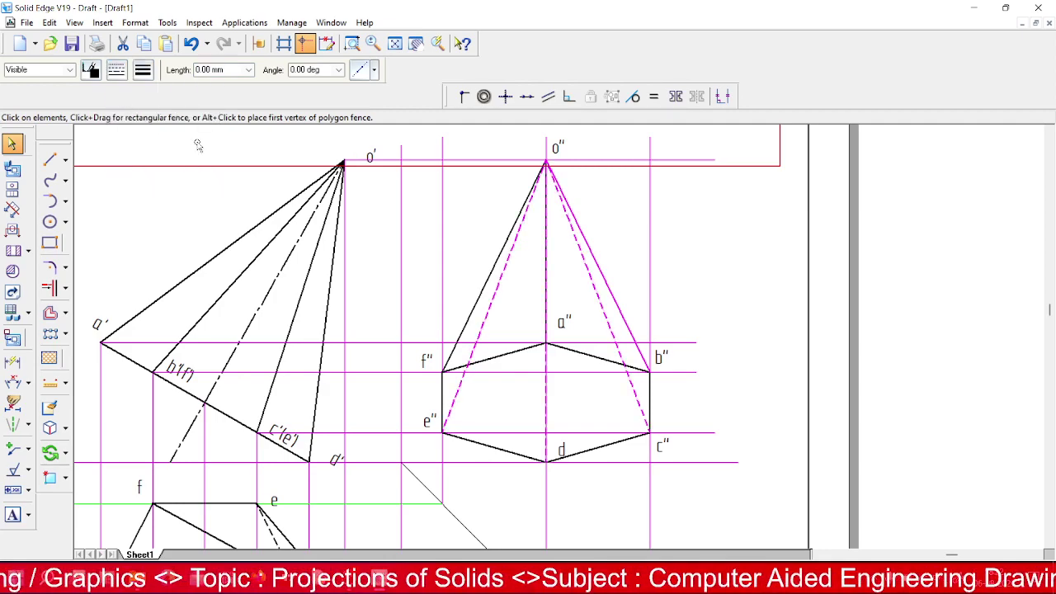
left_click(800, 350)
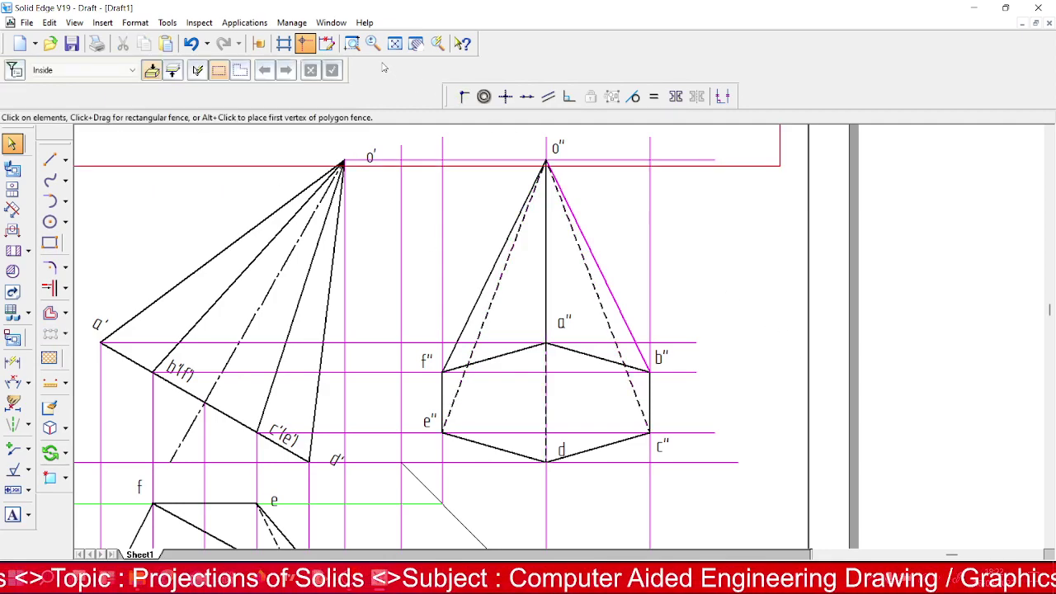
key("ctrl+f")
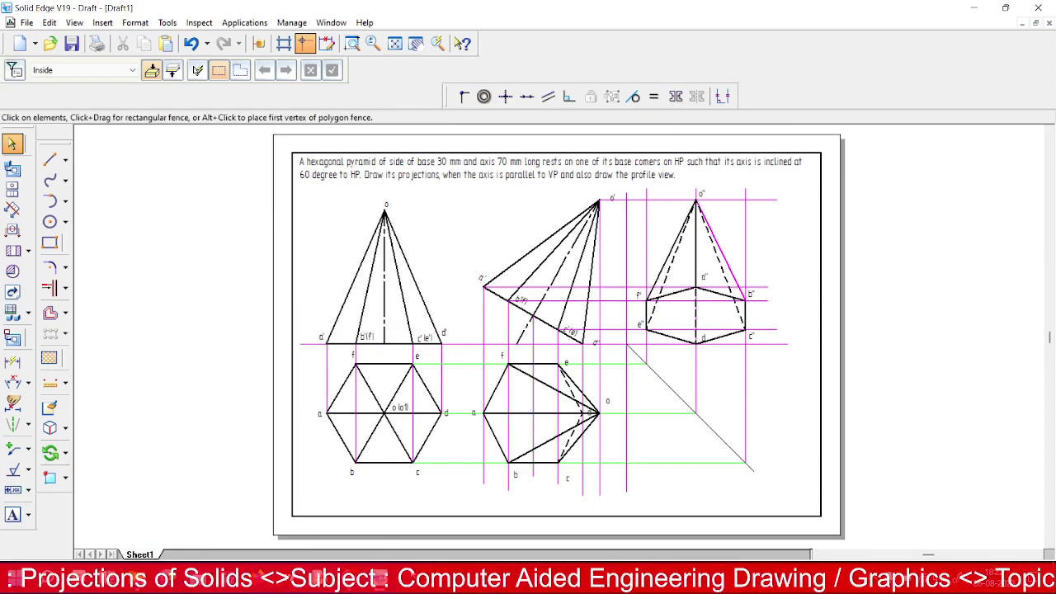